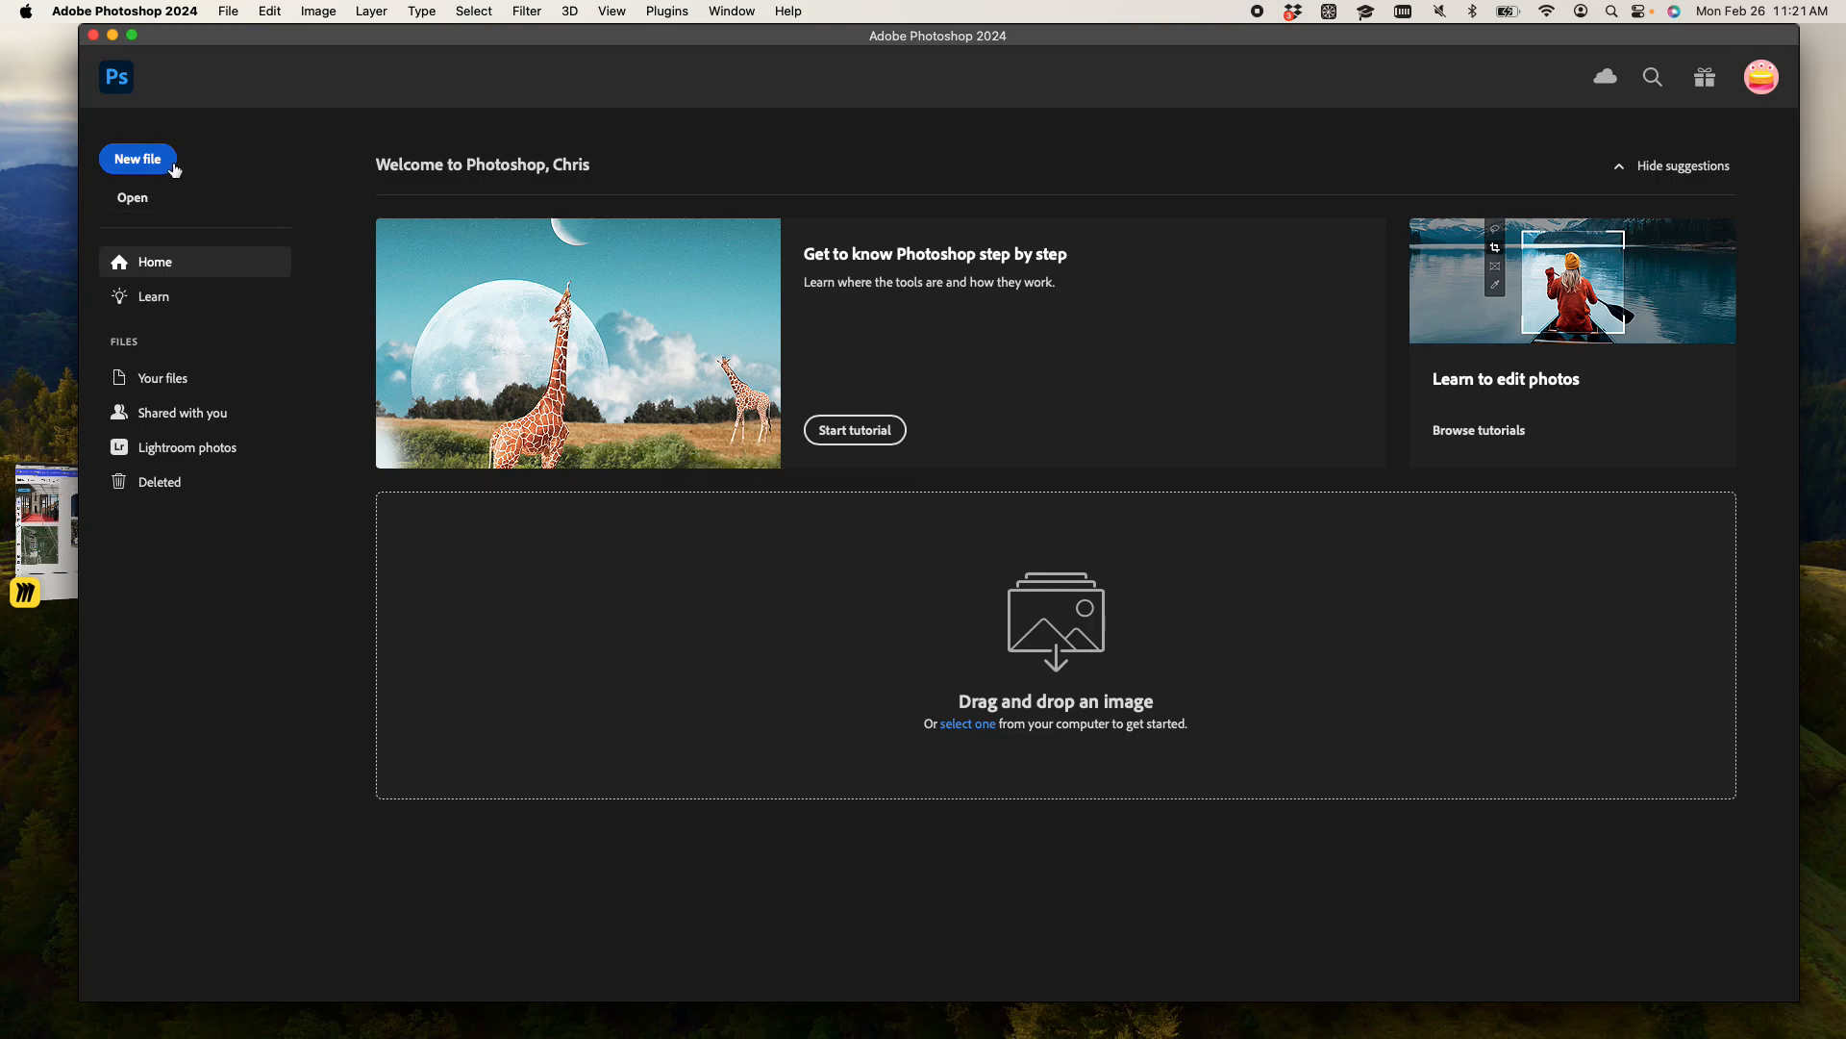
# - Create a new 17 x 11 inch landscape document at 300 pixels/inch in RGB Color with a white background
pyautogui.click(149, 176)
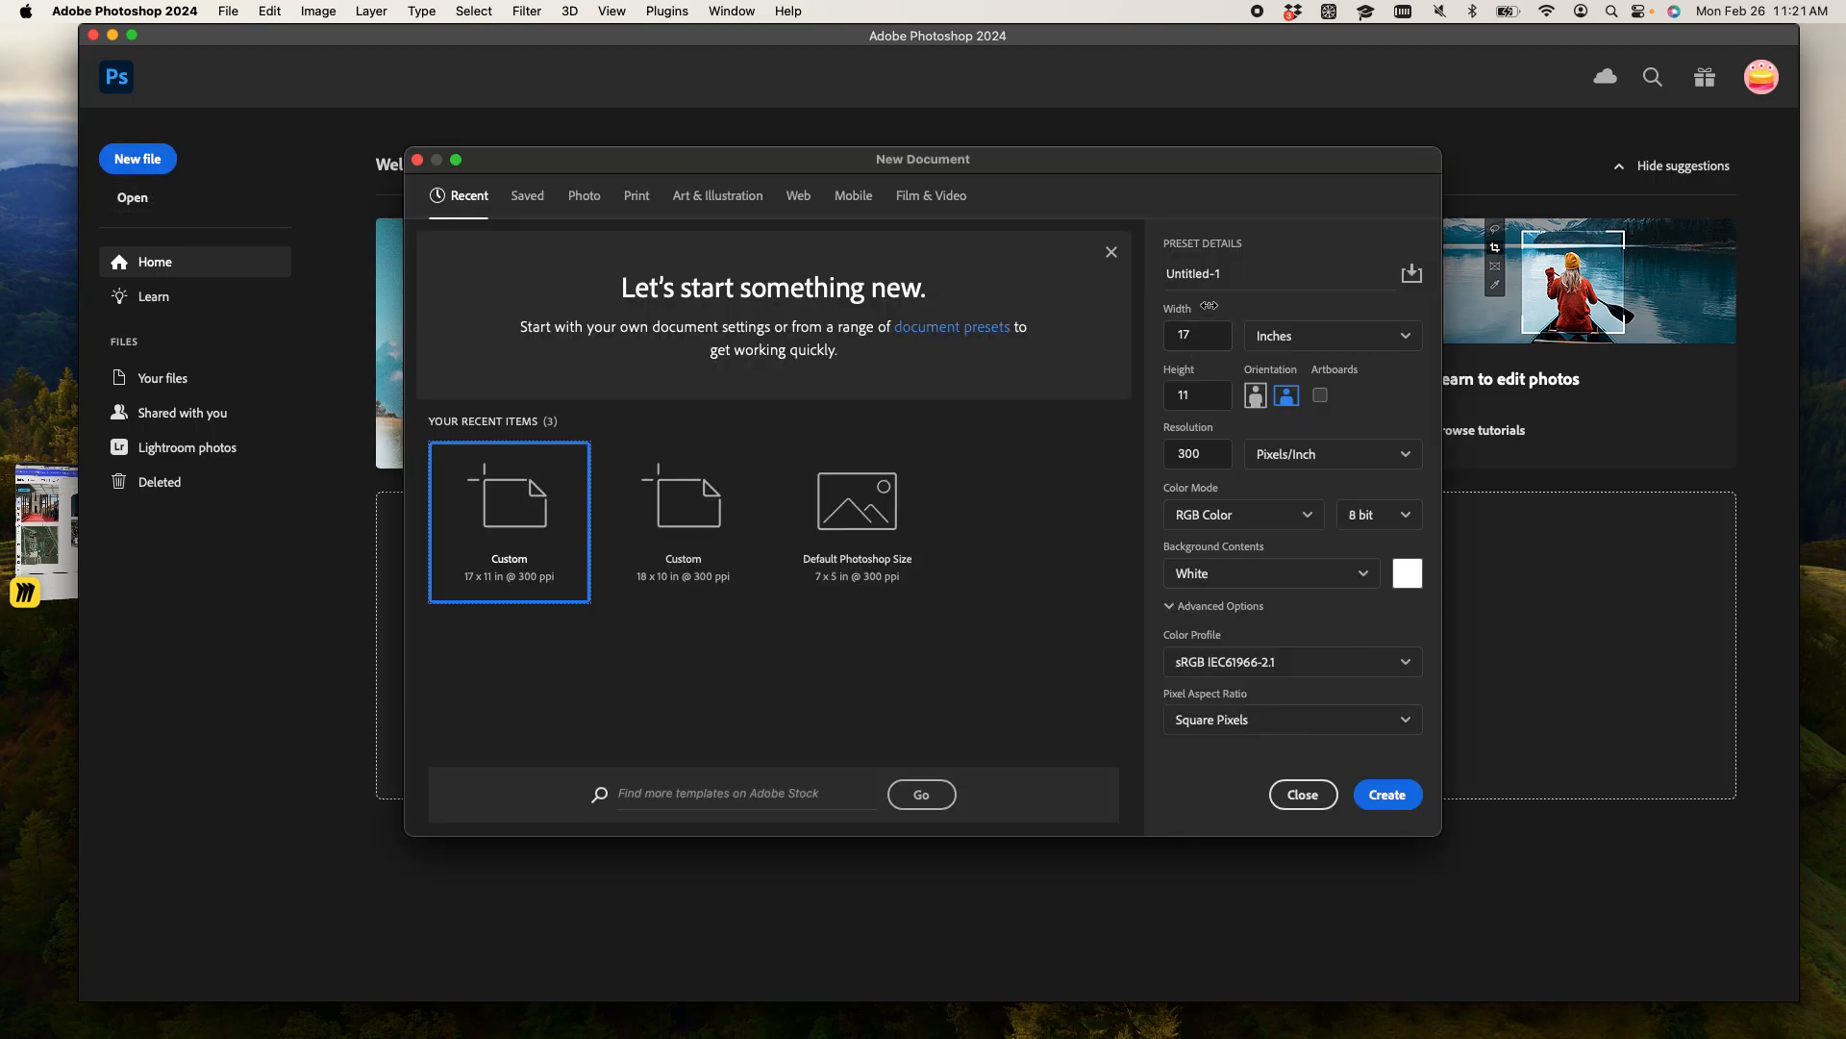
pyautogui.click(1388, 802)
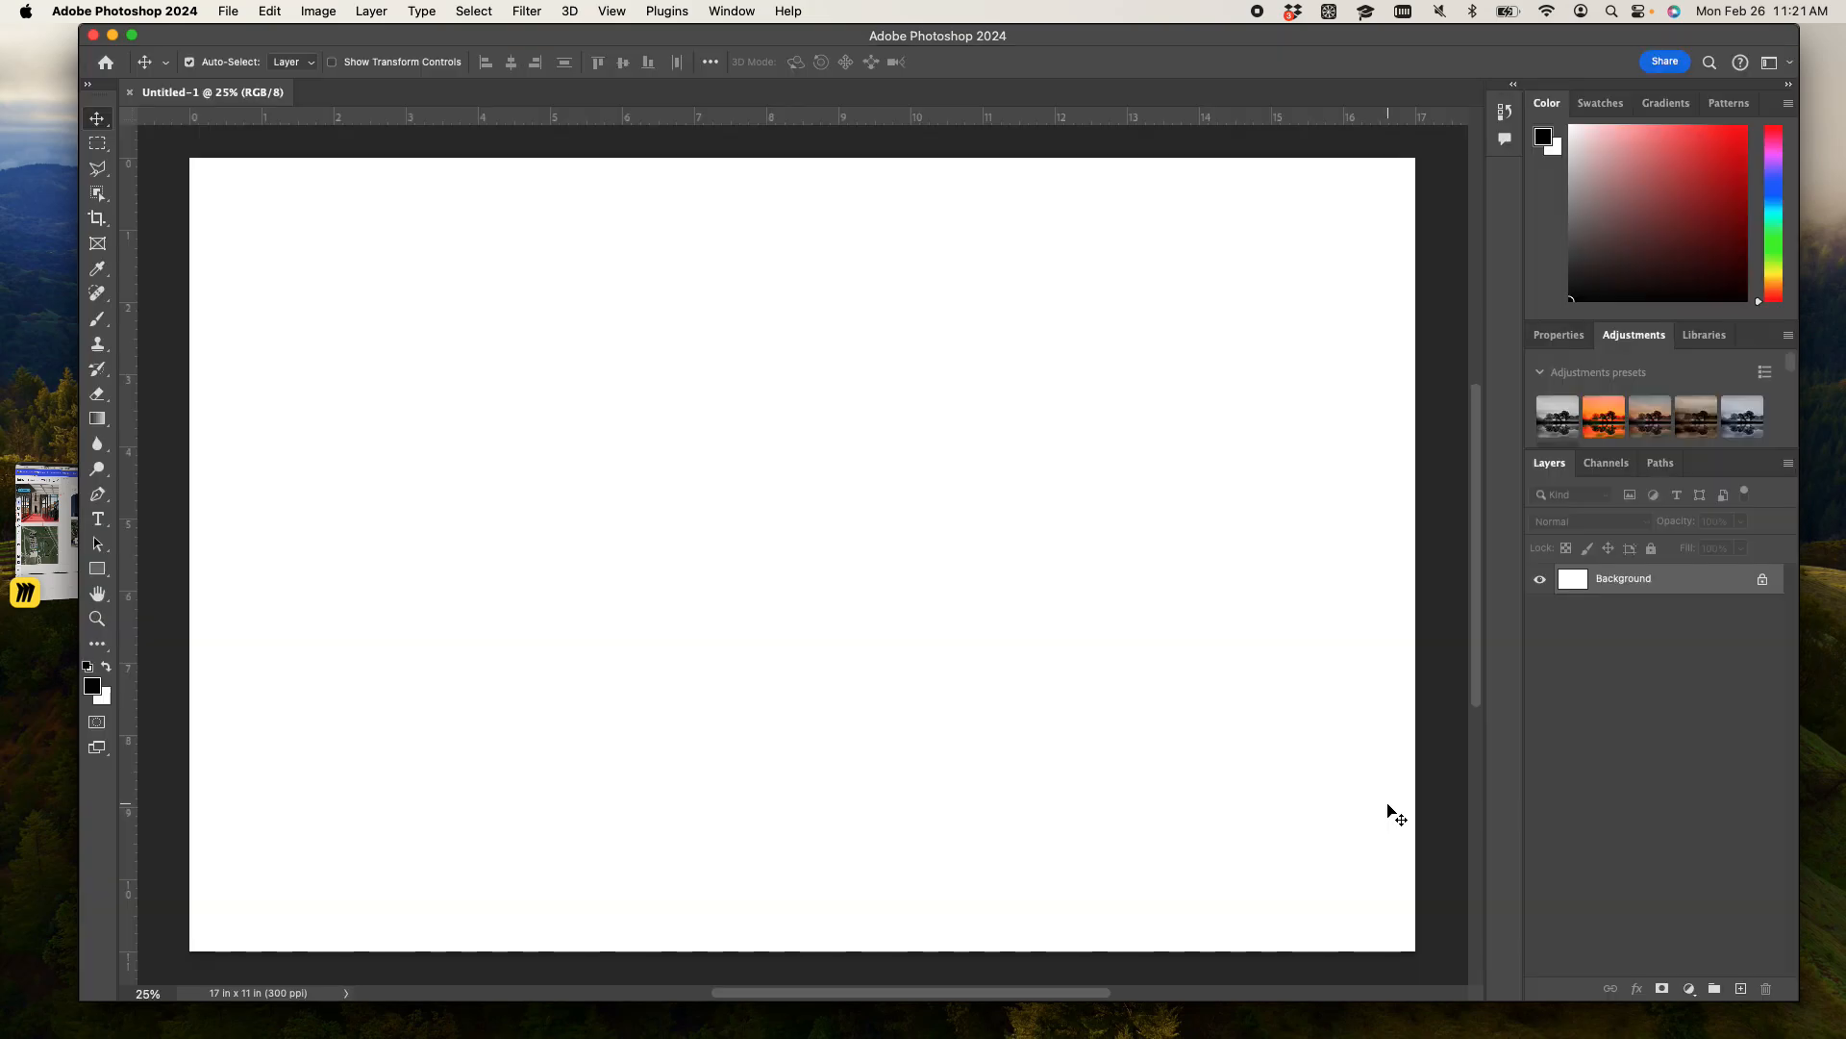
pyautogui.press('super+minus')
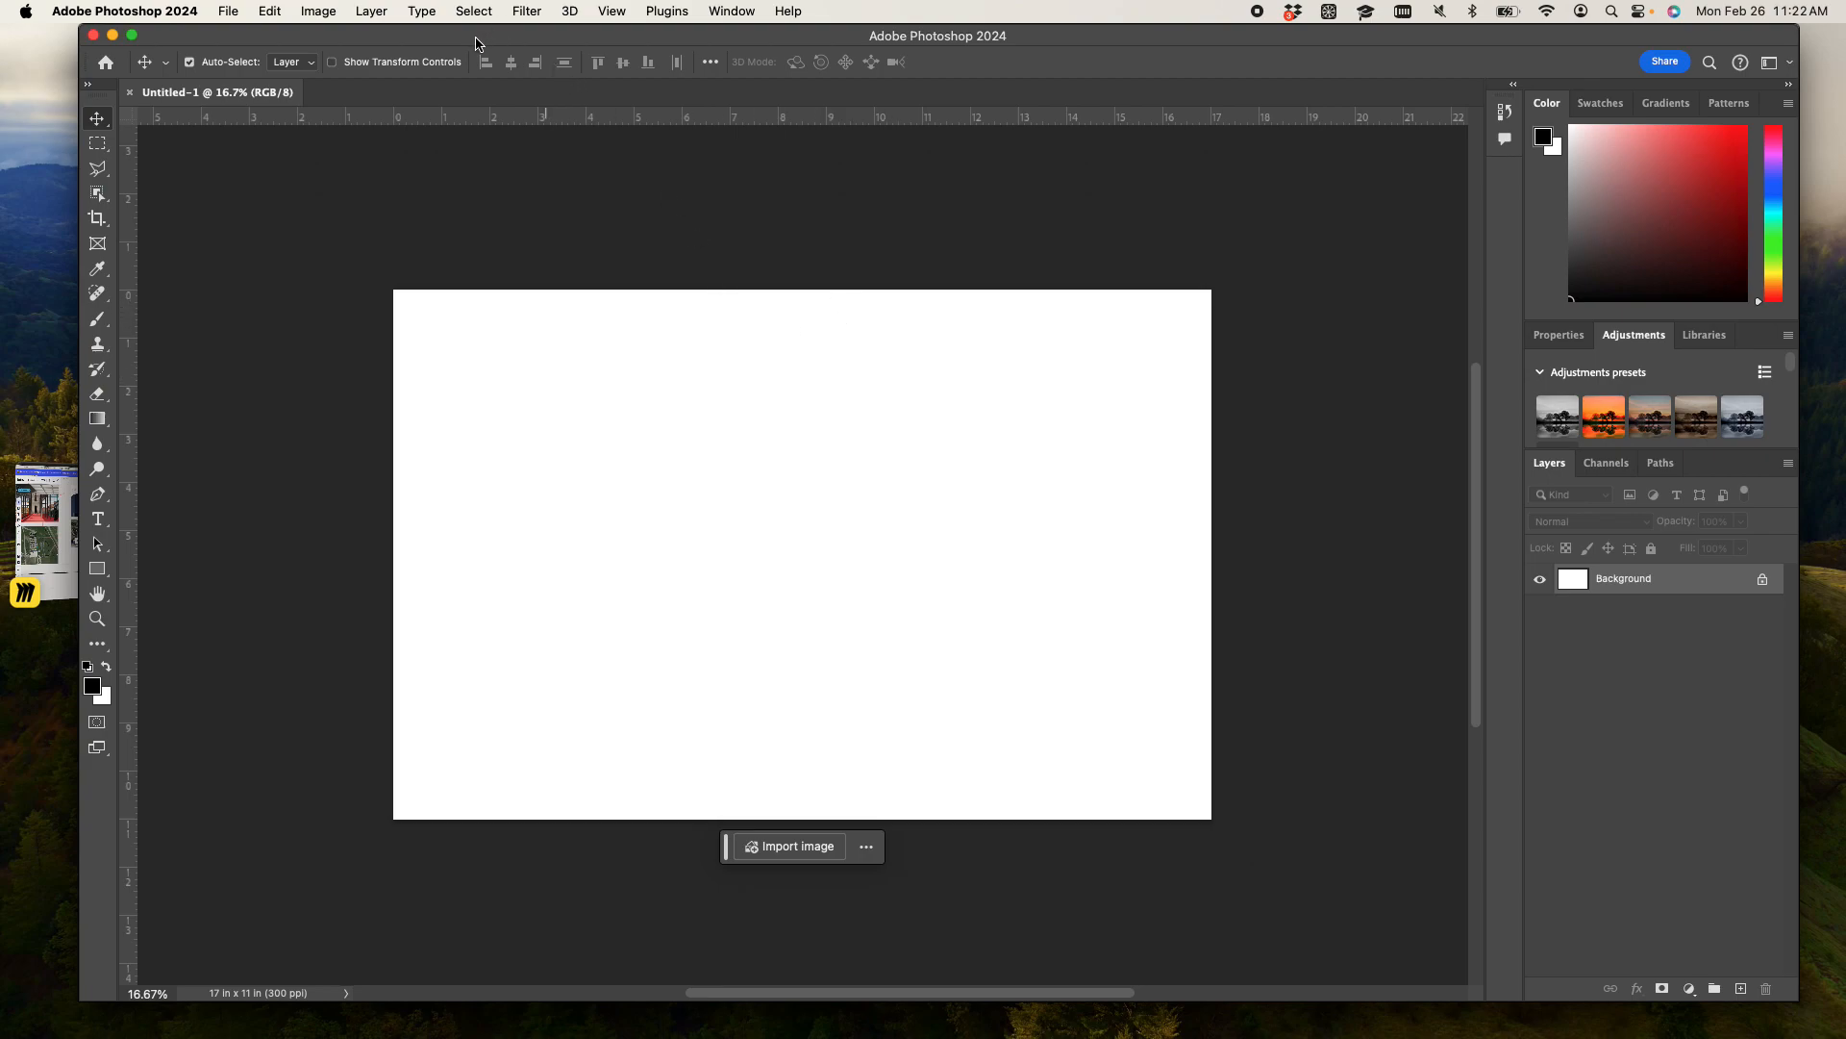
pyautogui.press('XF86MonBrightnessUp')
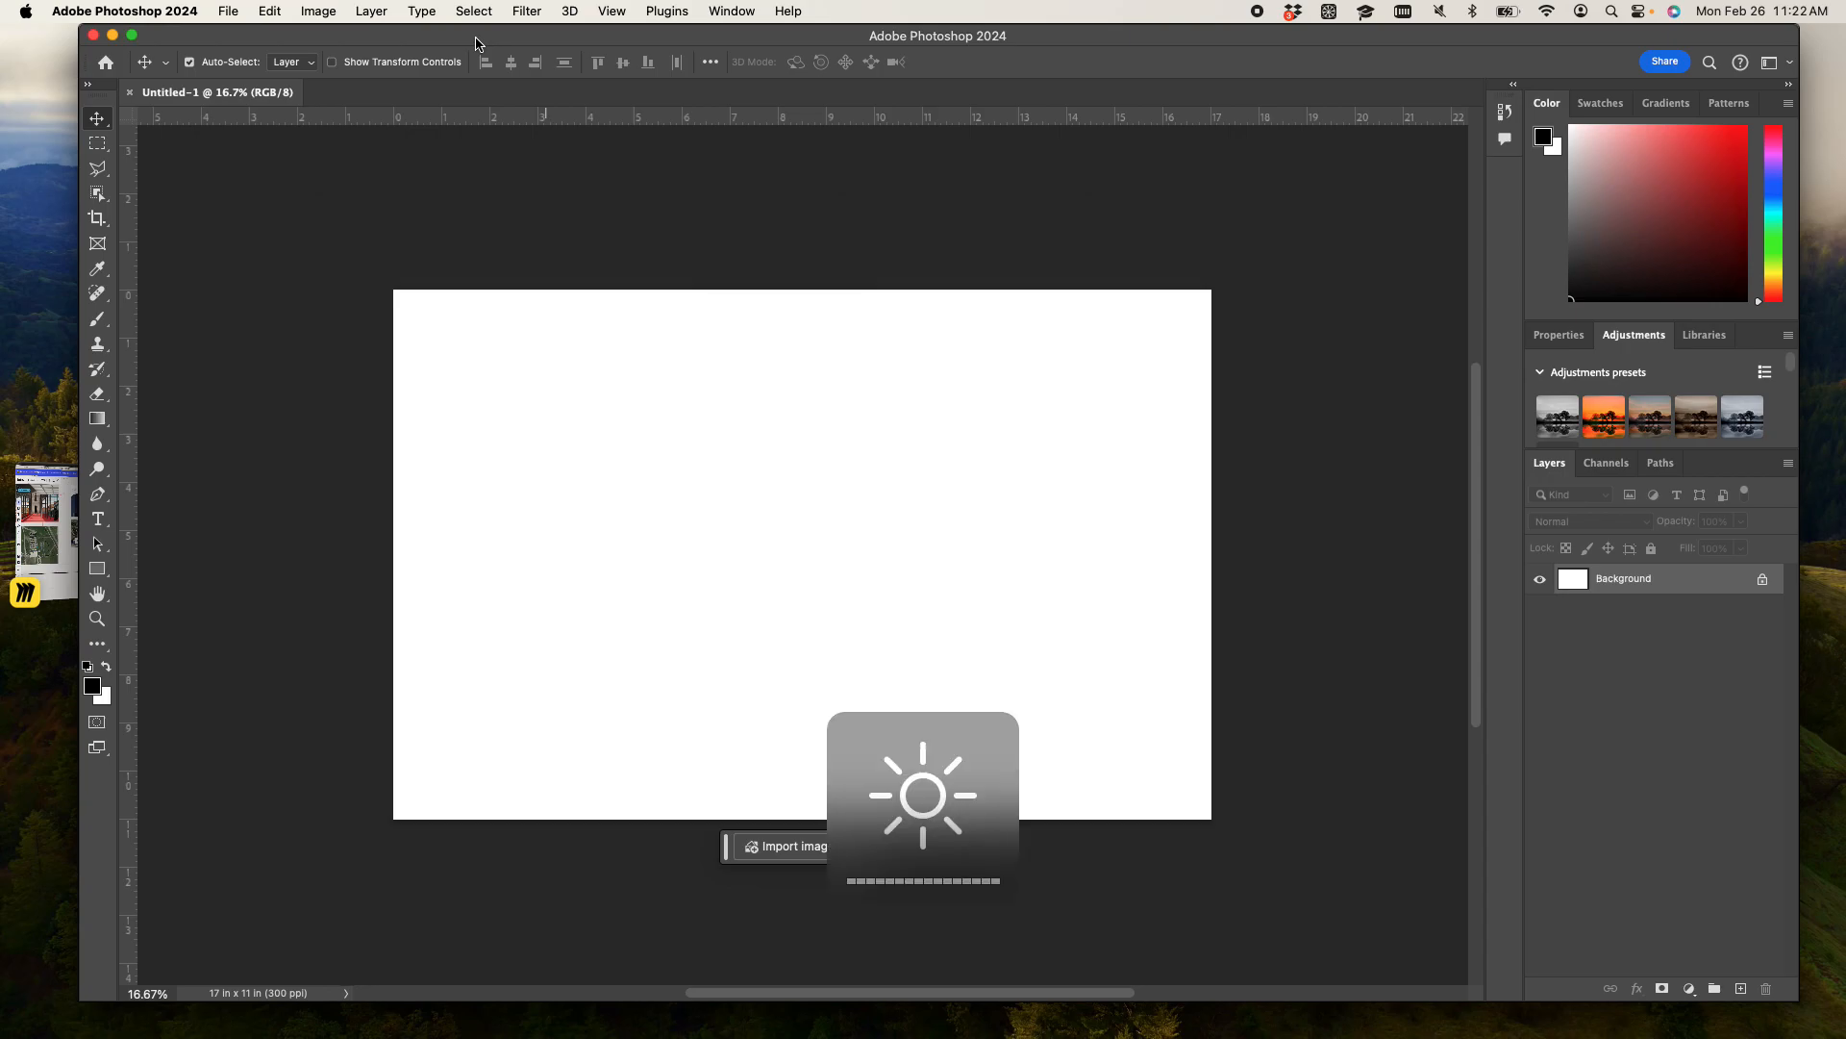
# - Place IMG_3472.JPG from the Desktop as an embedded image at its original size in the document
pyautogui.click(228, 12)
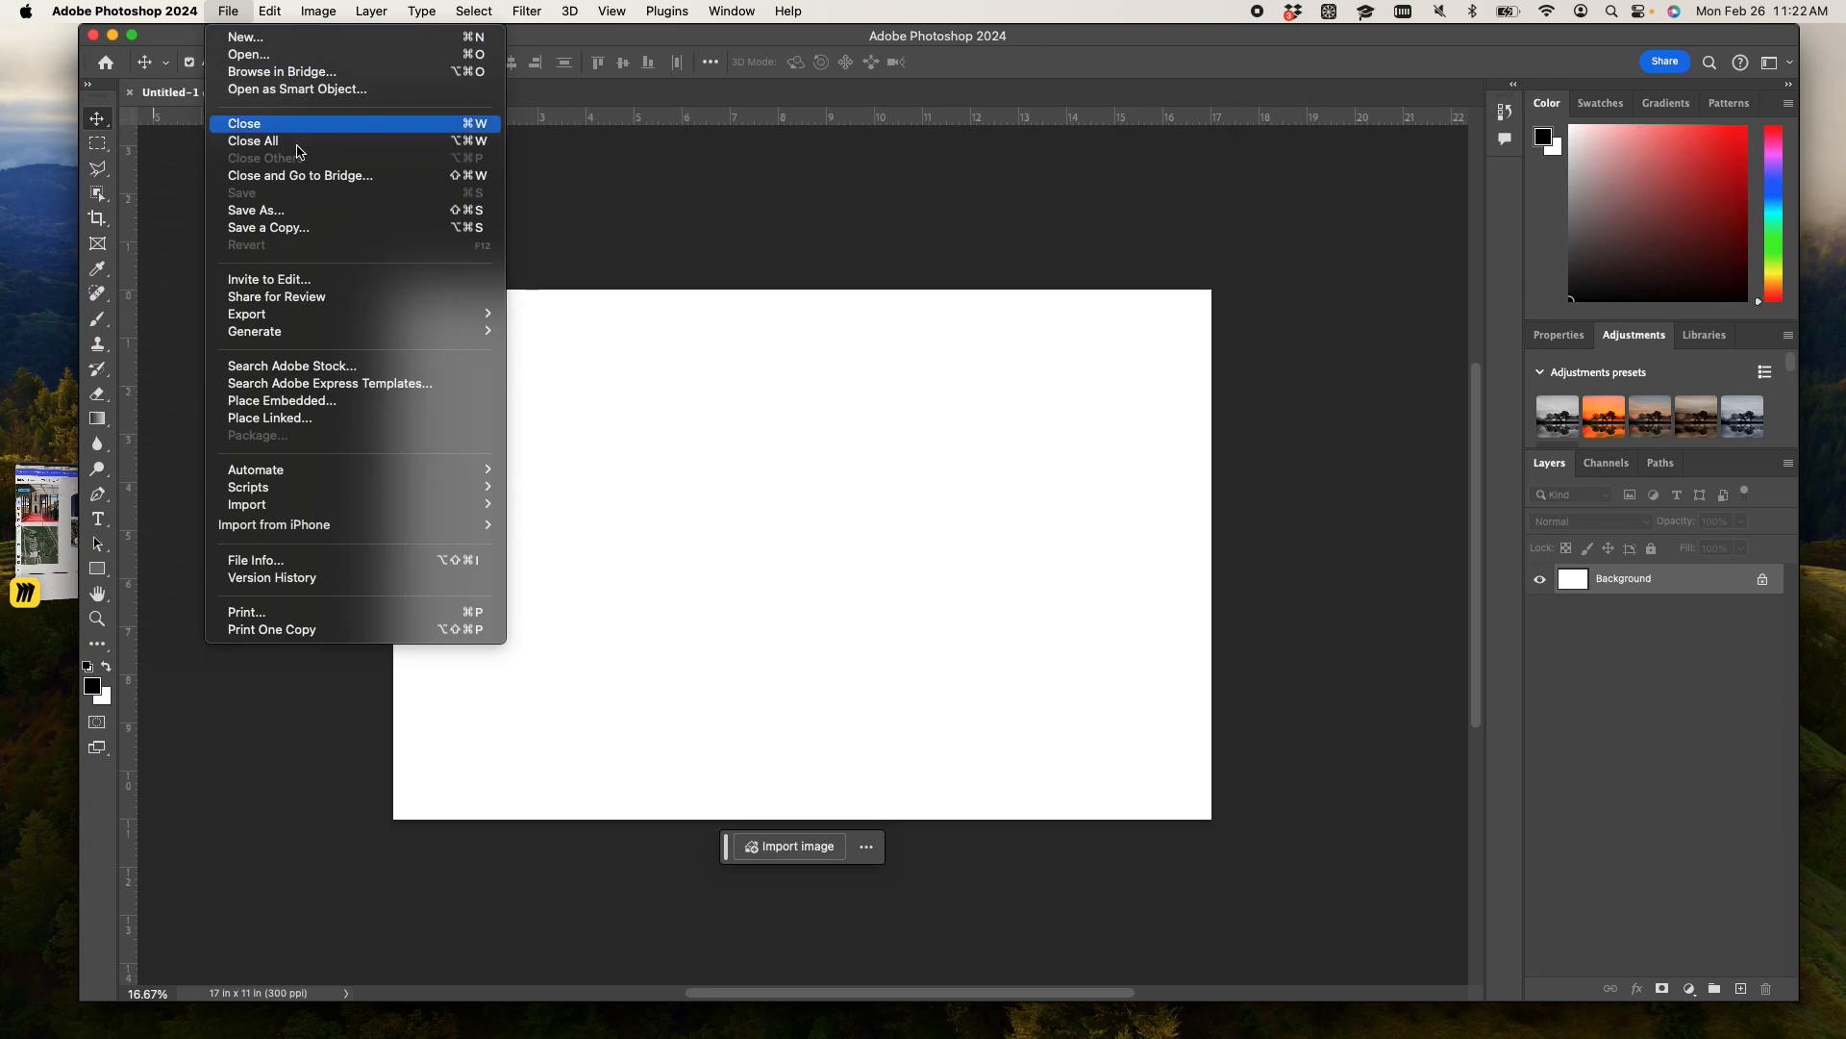
pyautogui.click(322, 401)
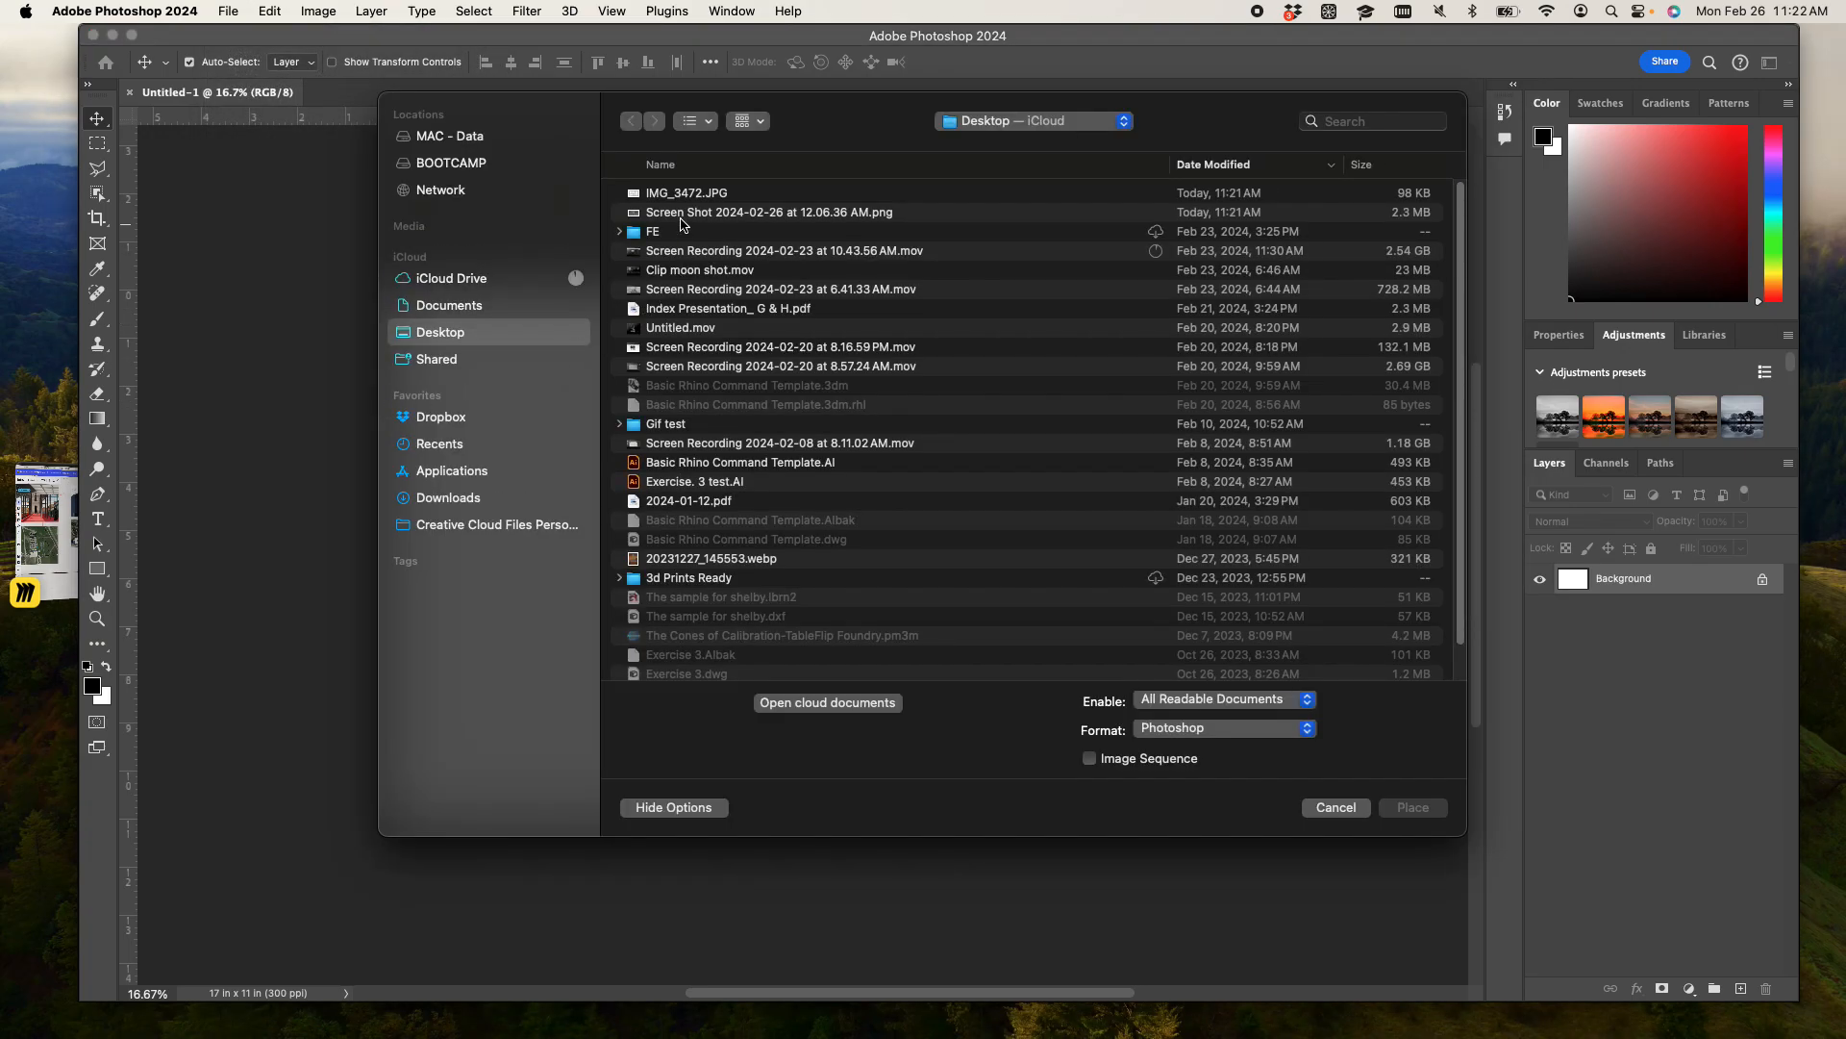
pyautogui.click(673, 197)
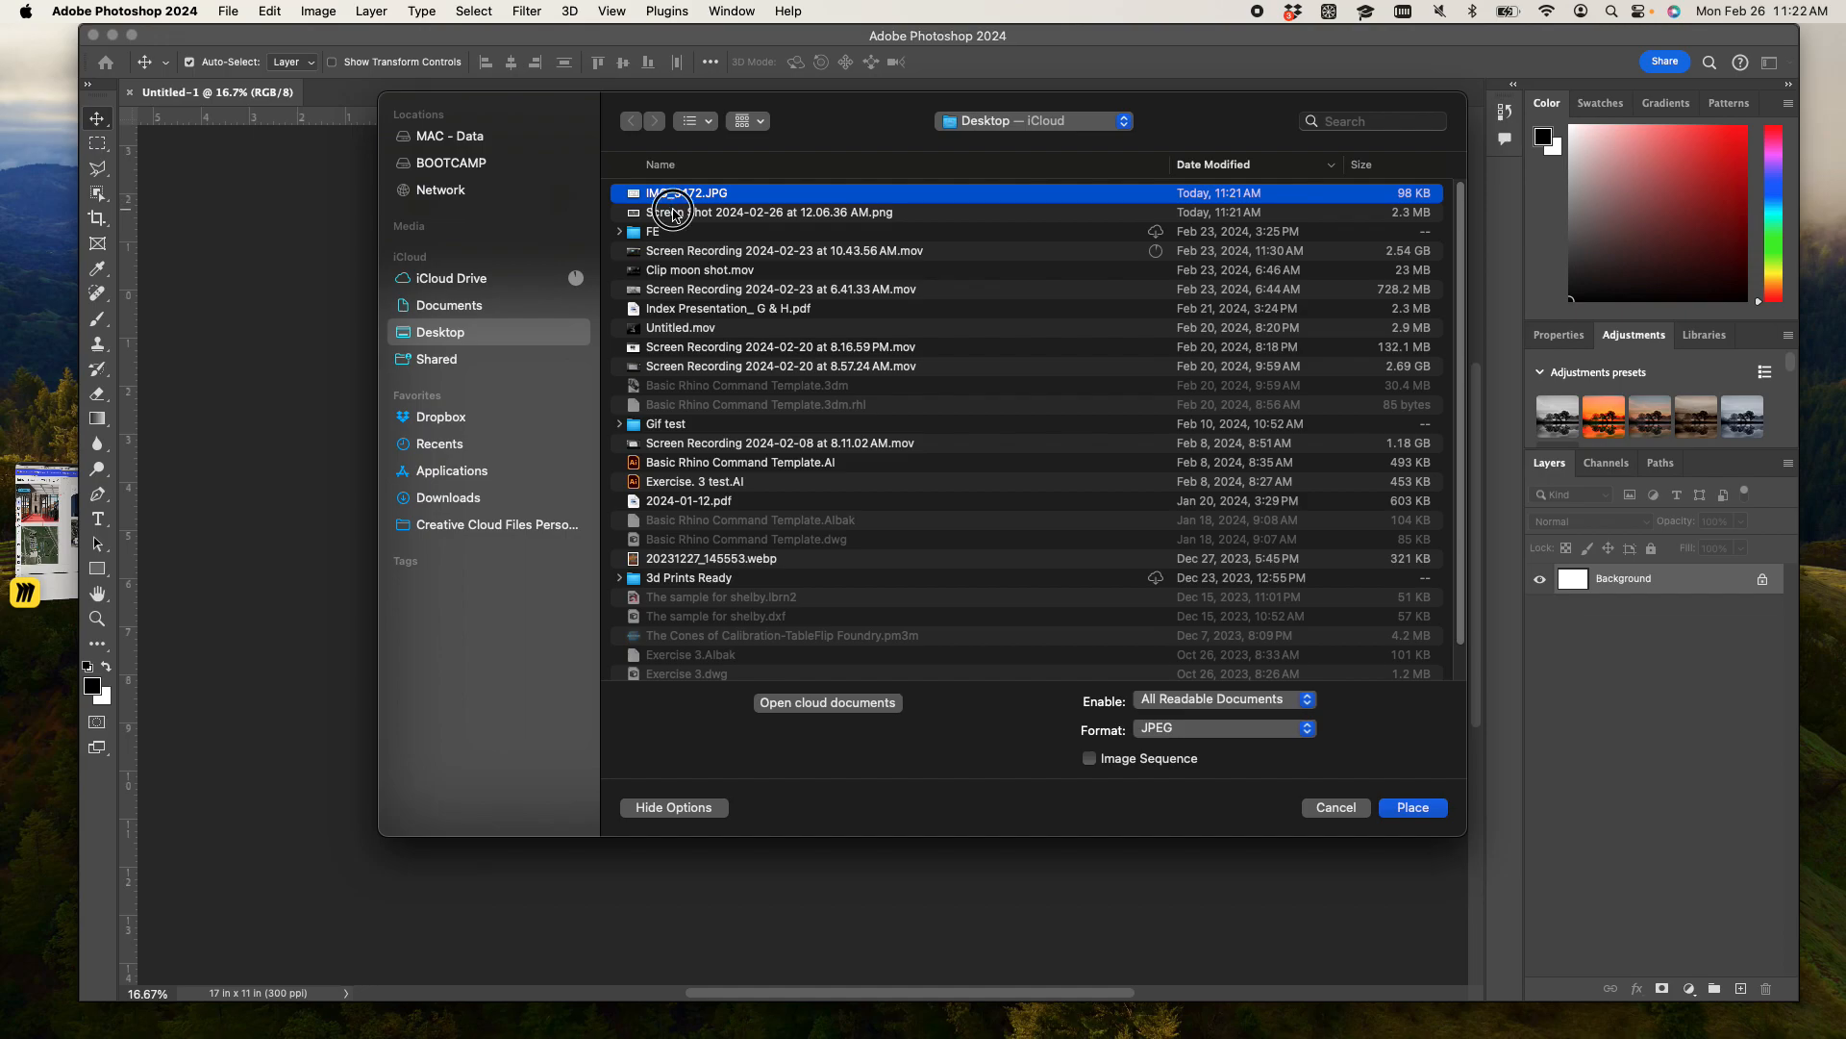
pyautogui.click(1408, 813)
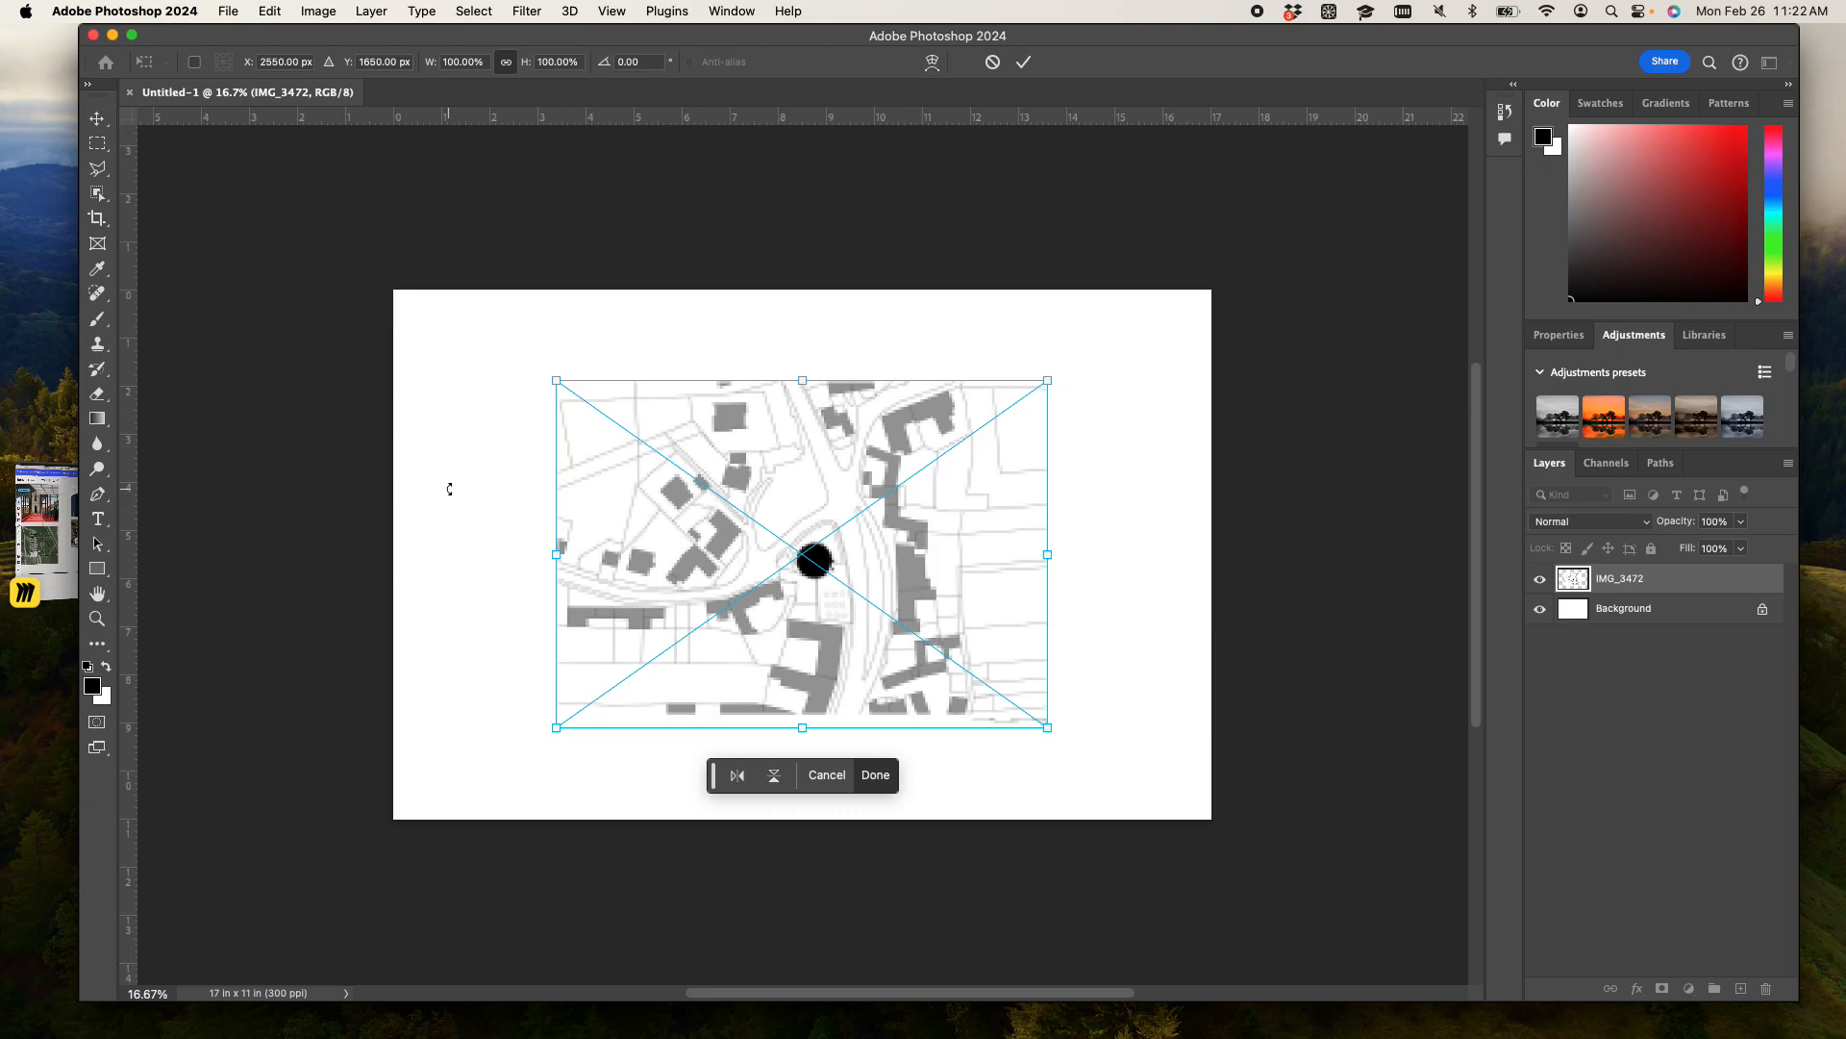
pyautogui.press('Return')
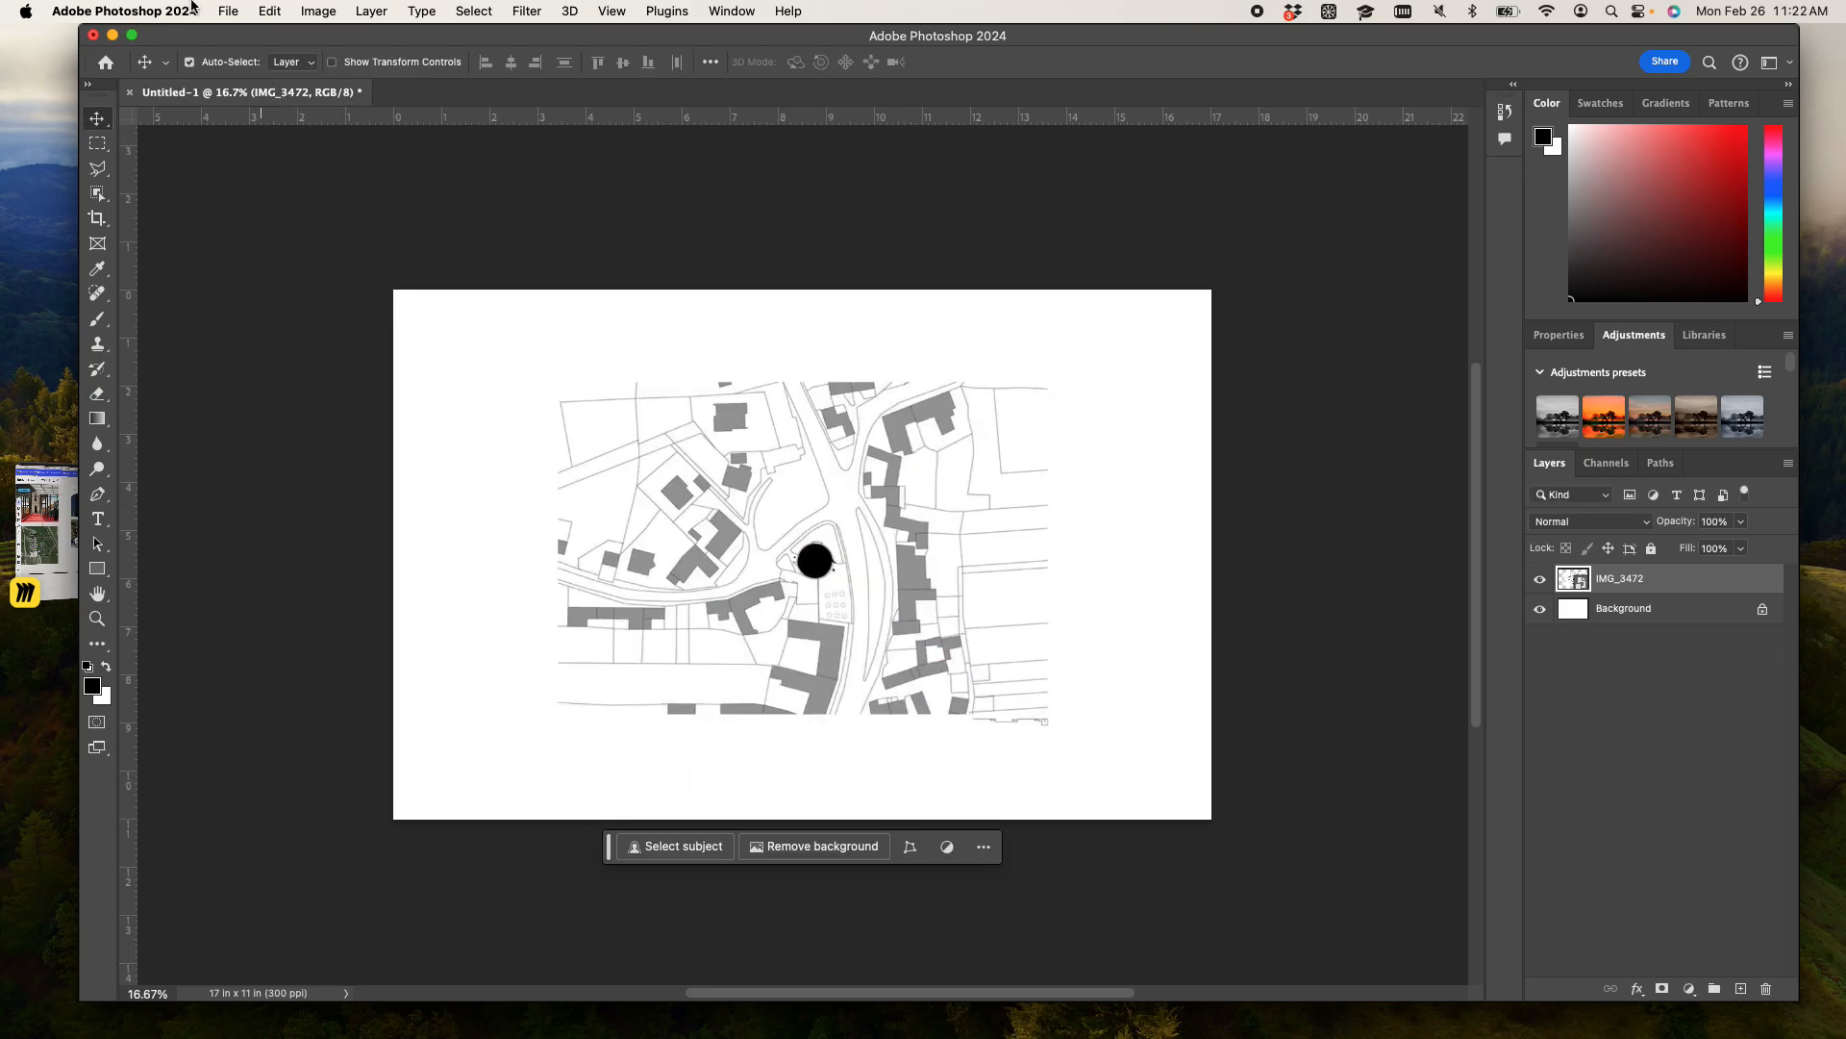
# - Place the aerial photo Screen Shot 2024-02-26 at 12.06.36 AM.png as an embedded image and shift it slightly up and left
pyautogui.click(233, 11)
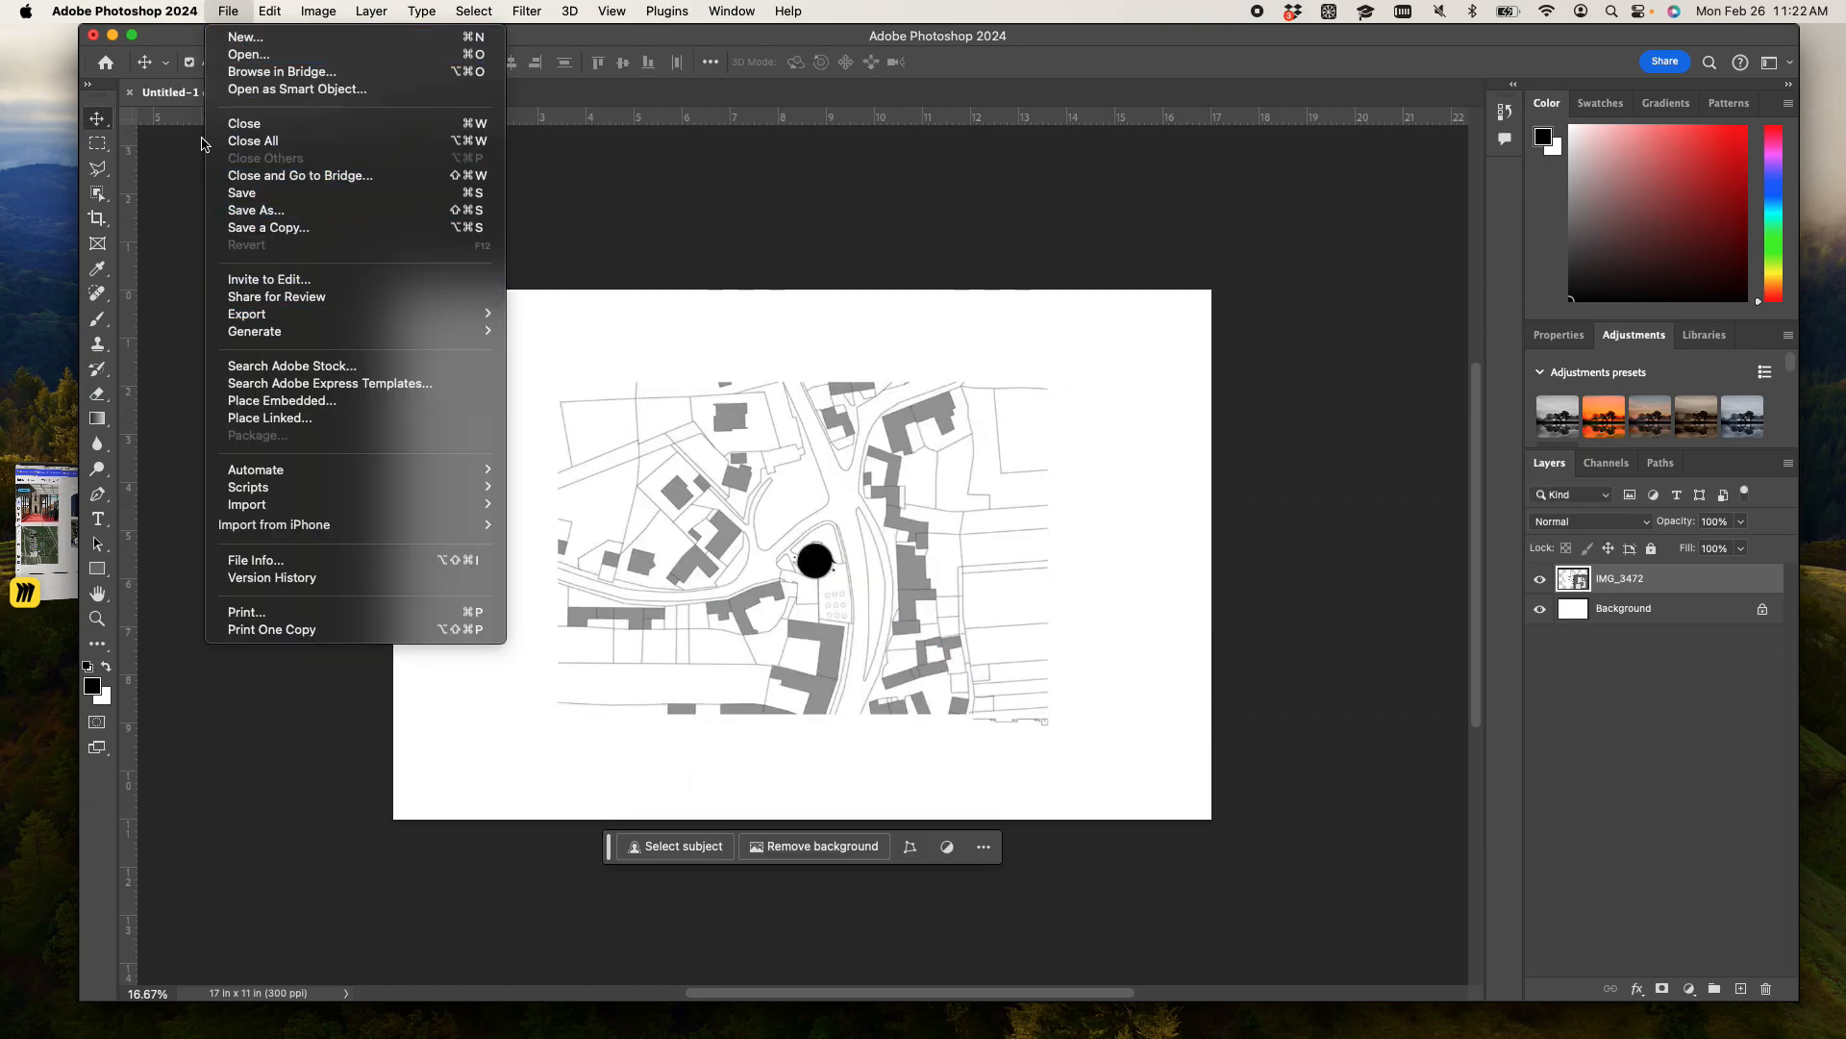
pyautogui.click(322, 401)
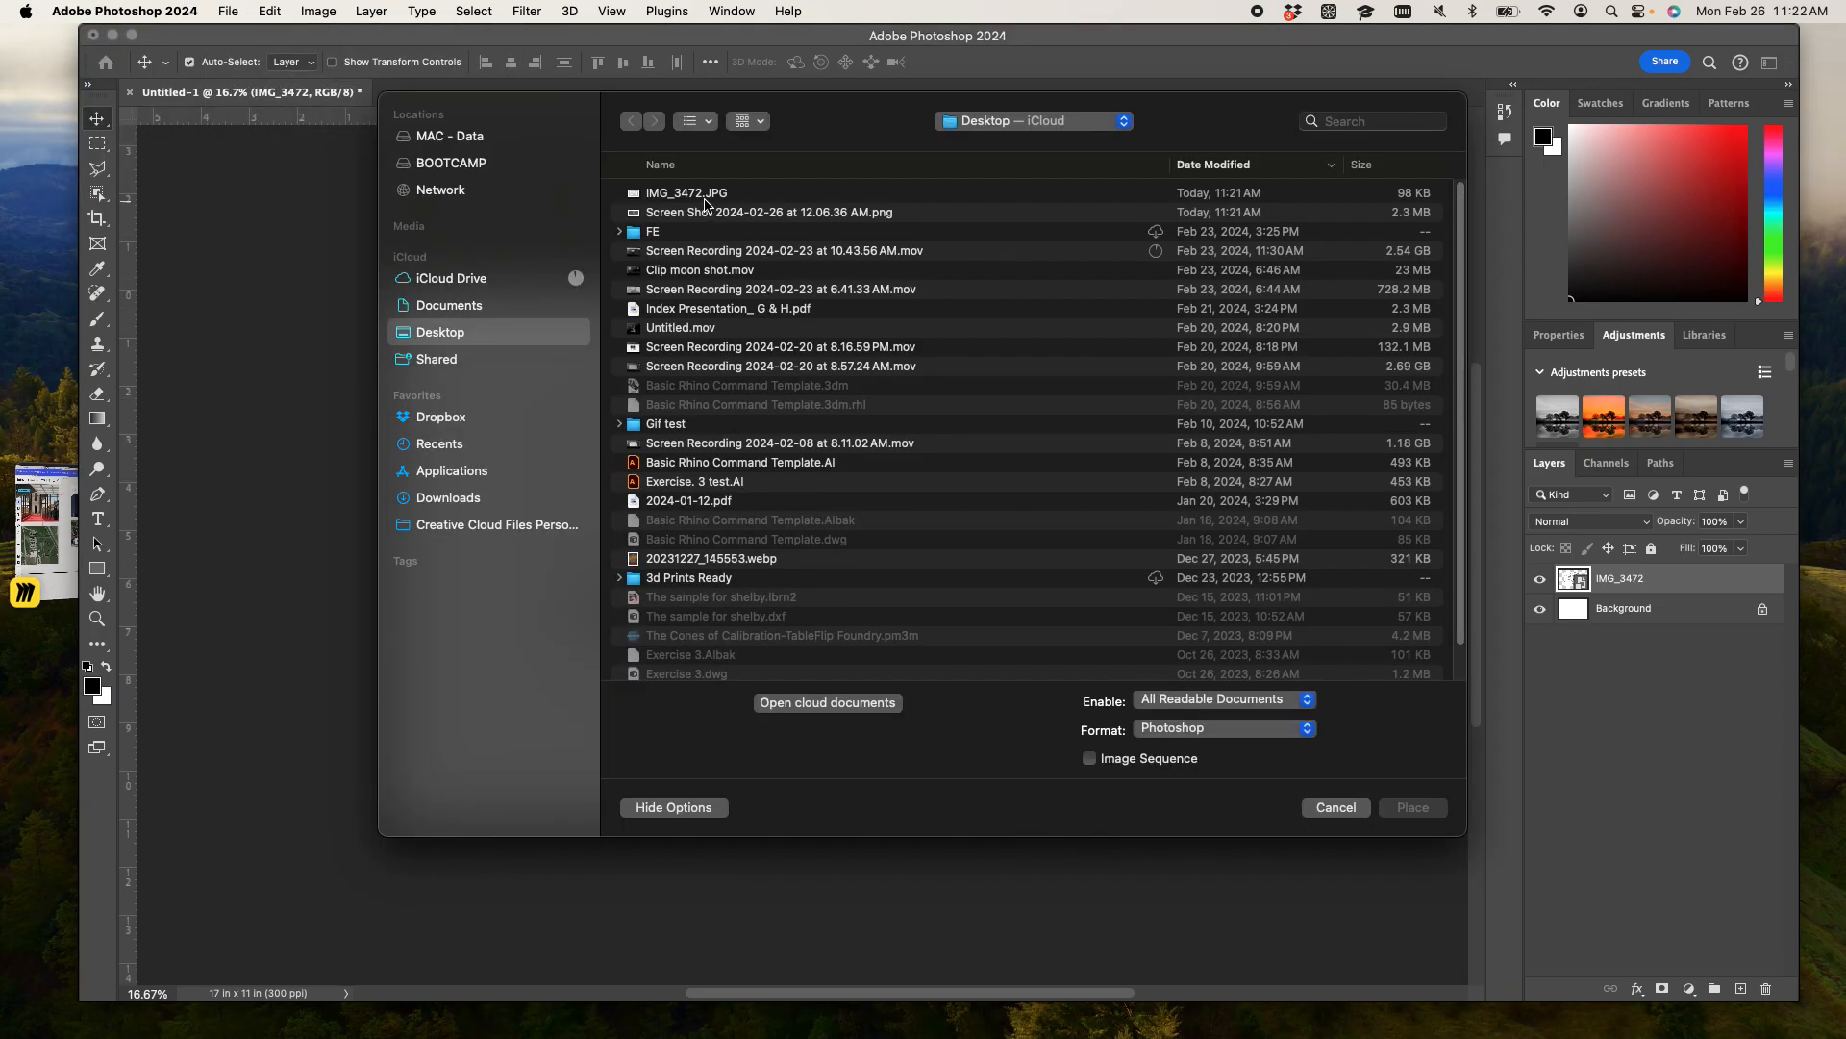
pyautogui.doubleClick(707, 214)
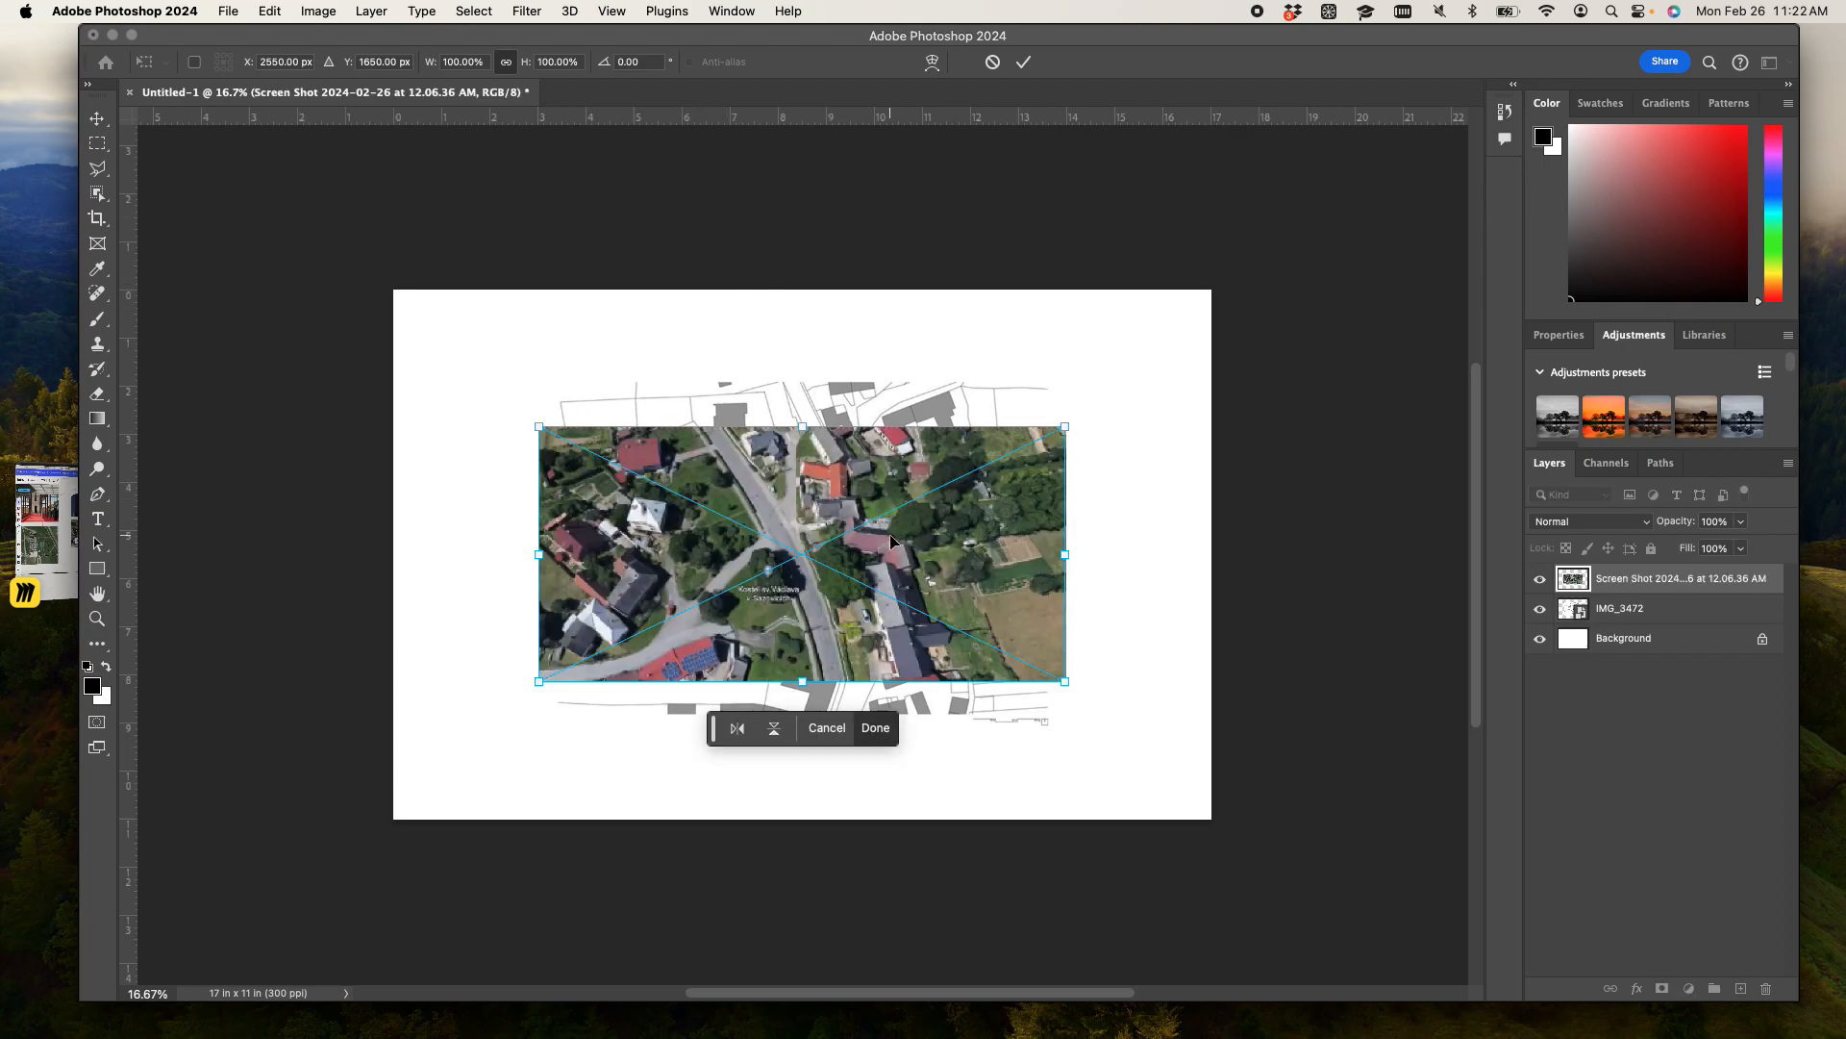
pyautogui.moveTo(916, 556); pyautogui.dragTo(877, 514)
# - Stack the aerial screenshot layer beneath IMG_3472 and shift the map so it sits centred over the photo
pyautogui.moveTo(1667, 581); pyautogui.dragTo(1650, 625)
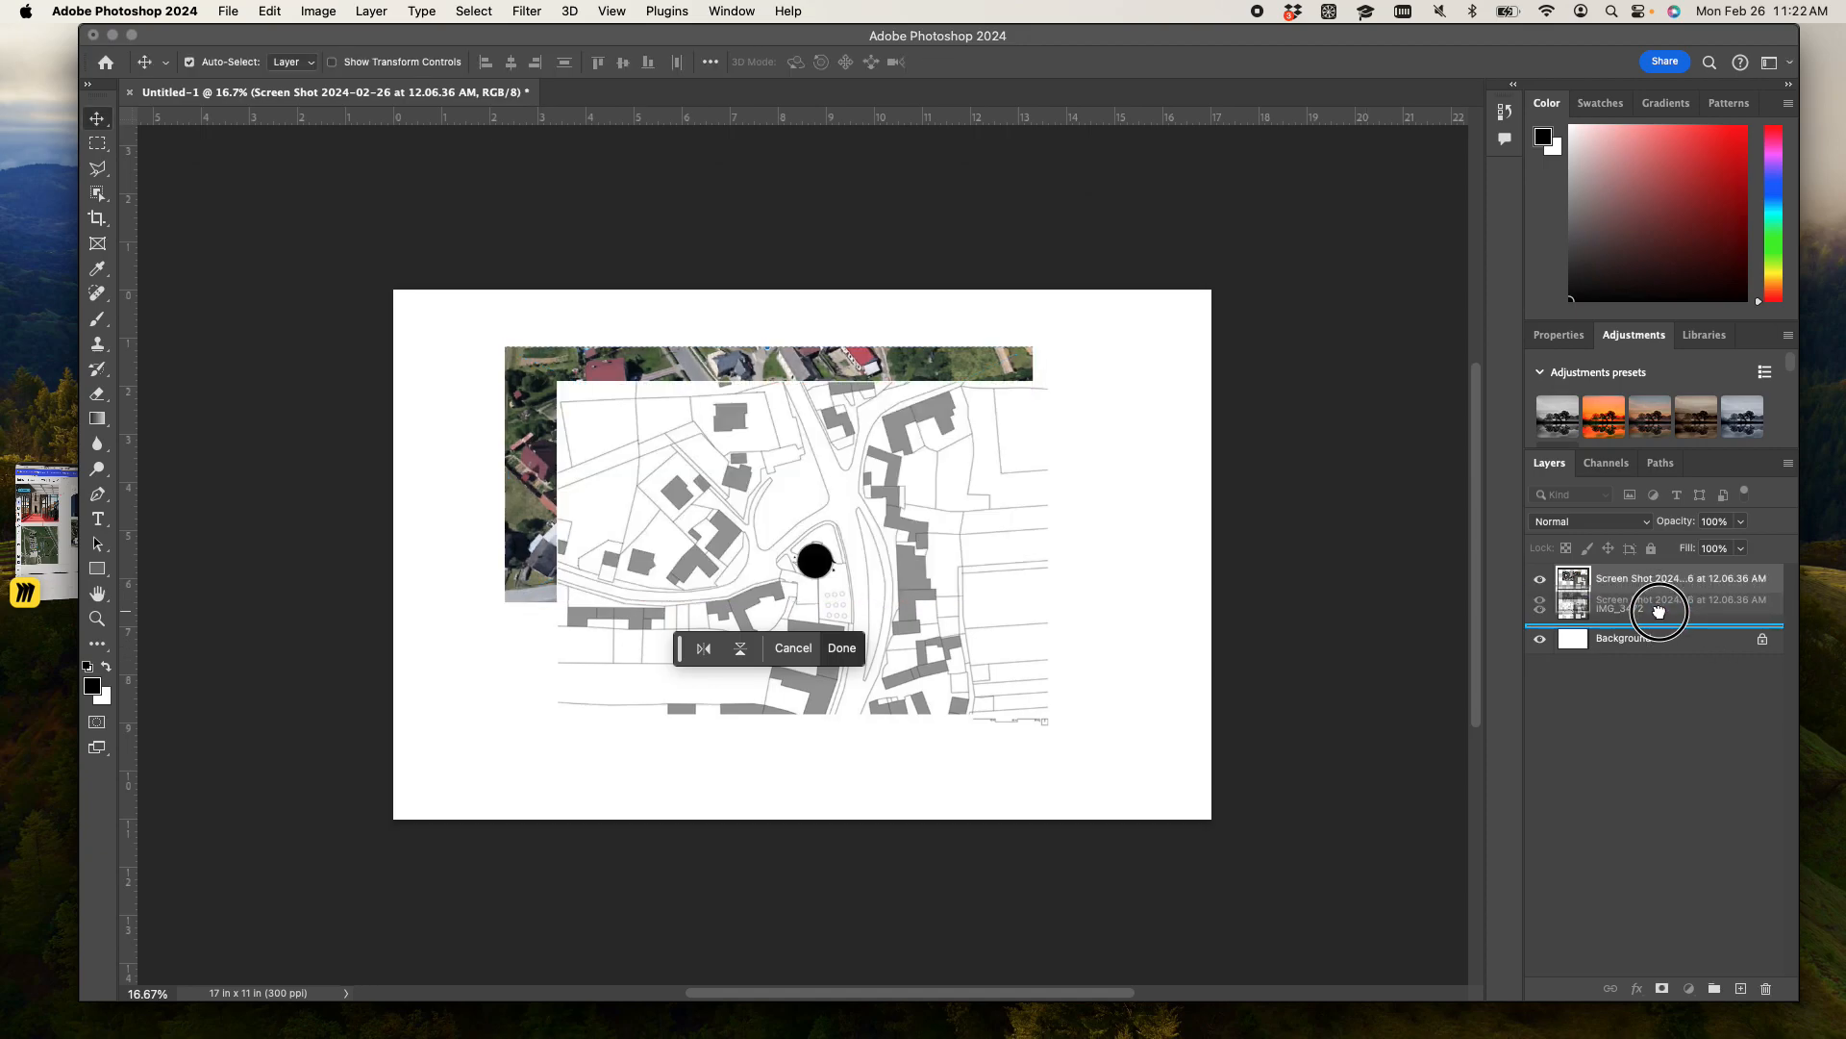
pyautogui.moveTo(996, 548); pyautogui.dragTo(920, 511)
pyautogui.scroll(5, 812, 535)
pyautogui.scroll(-4, 811, 536)
pyautogui.press('super+plus')
pyautogui.press('super+plus')
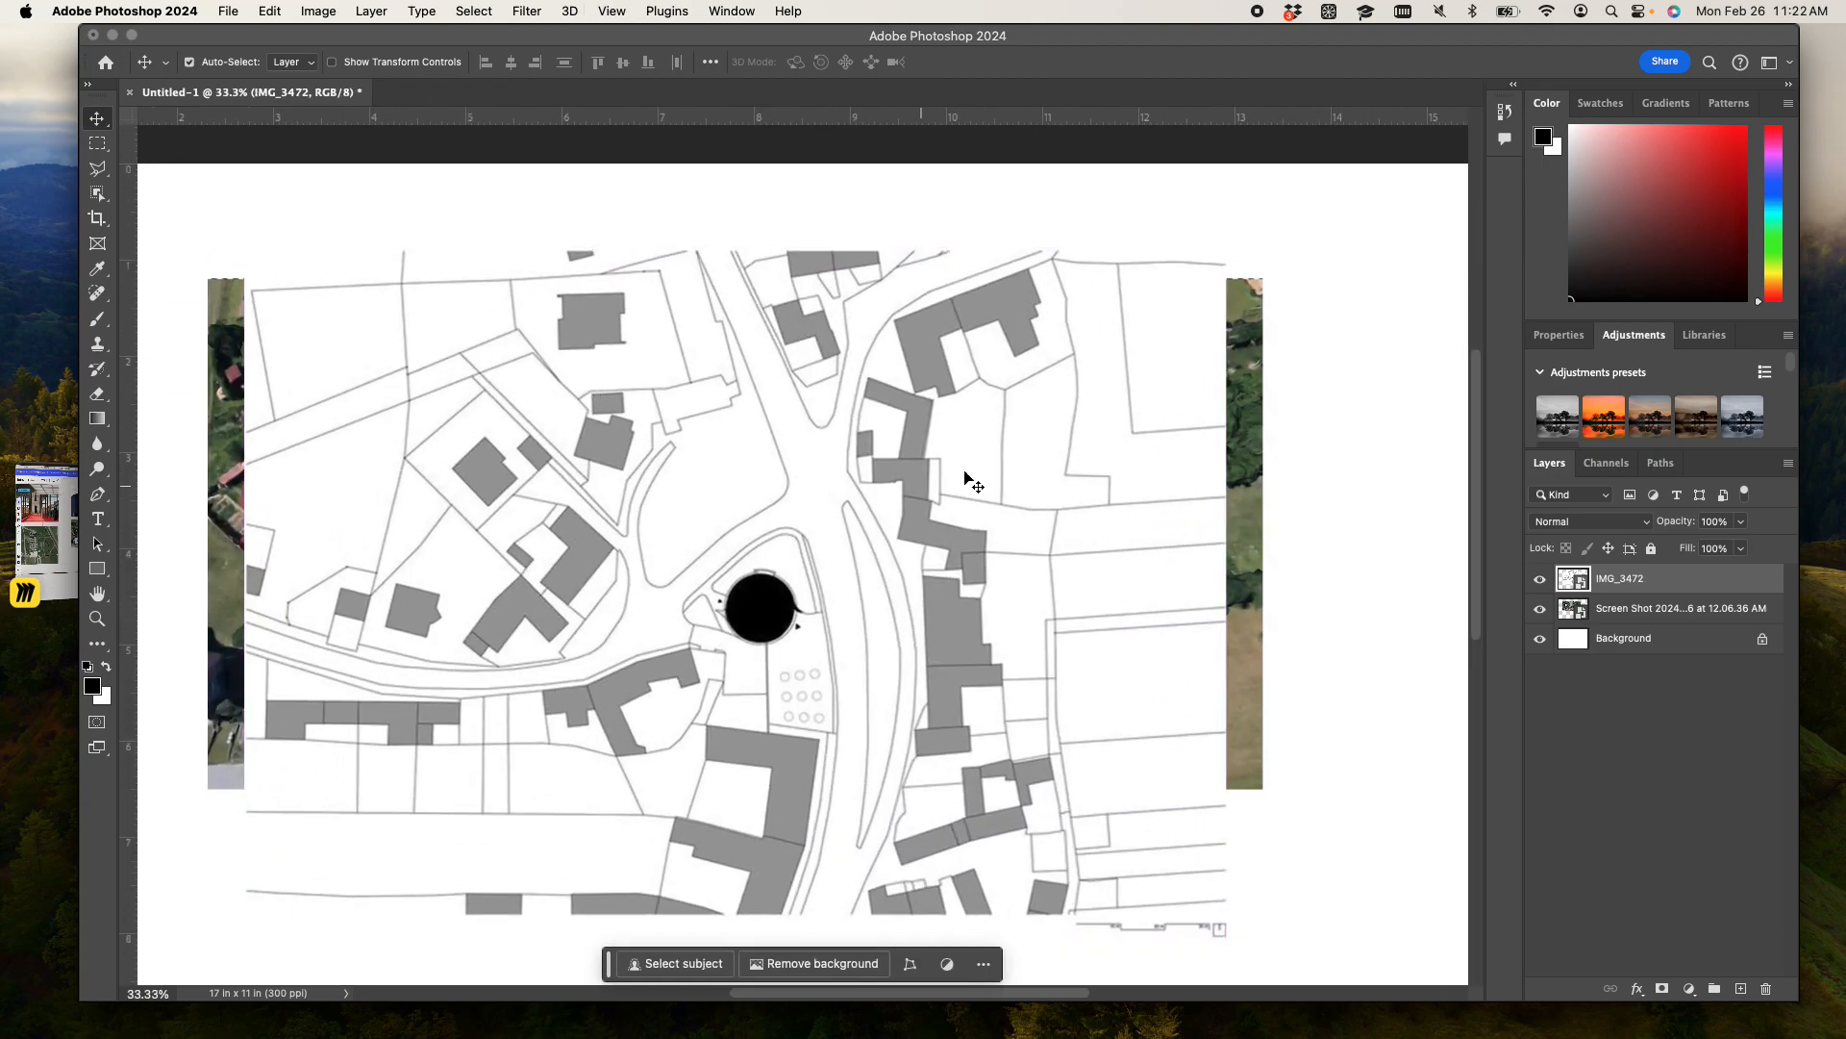
# - Set the IMG_3472 layer's blend mode to Multiply through its blending options
pyautogui.rightClick(1674, 586)
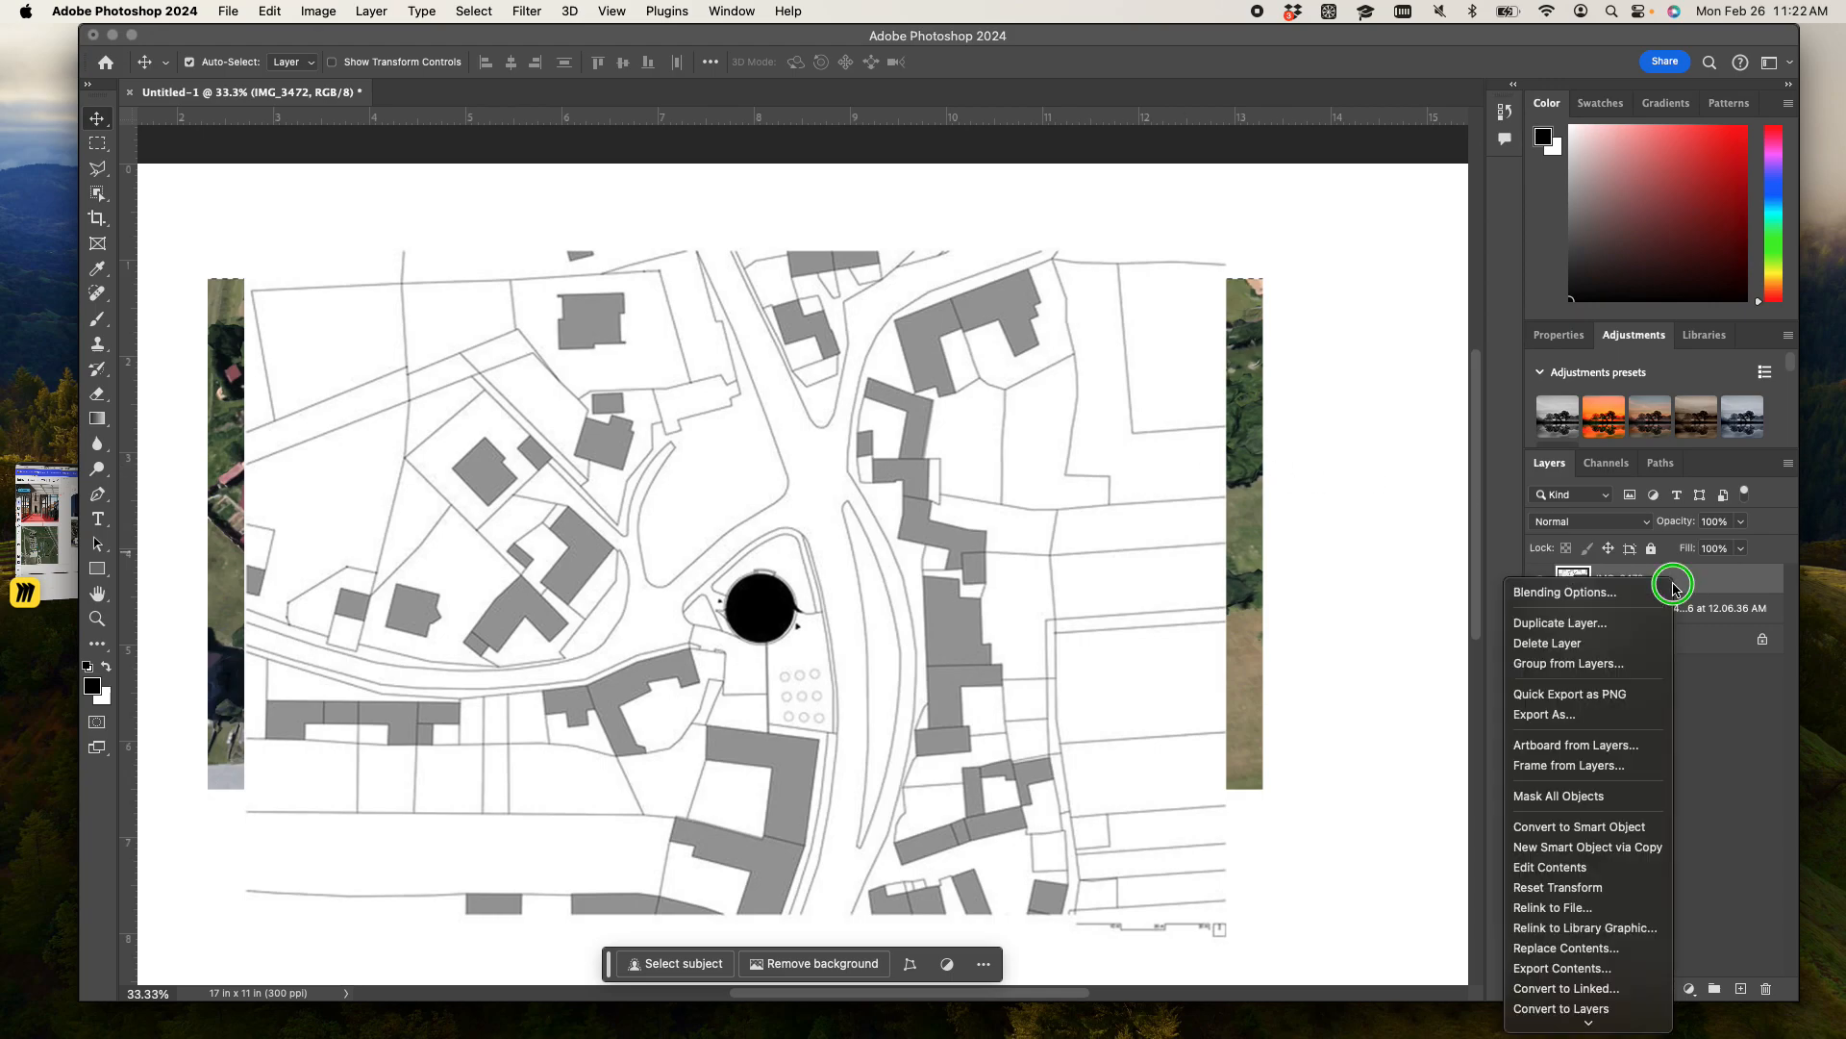
pyautogui.click(1623, 598)
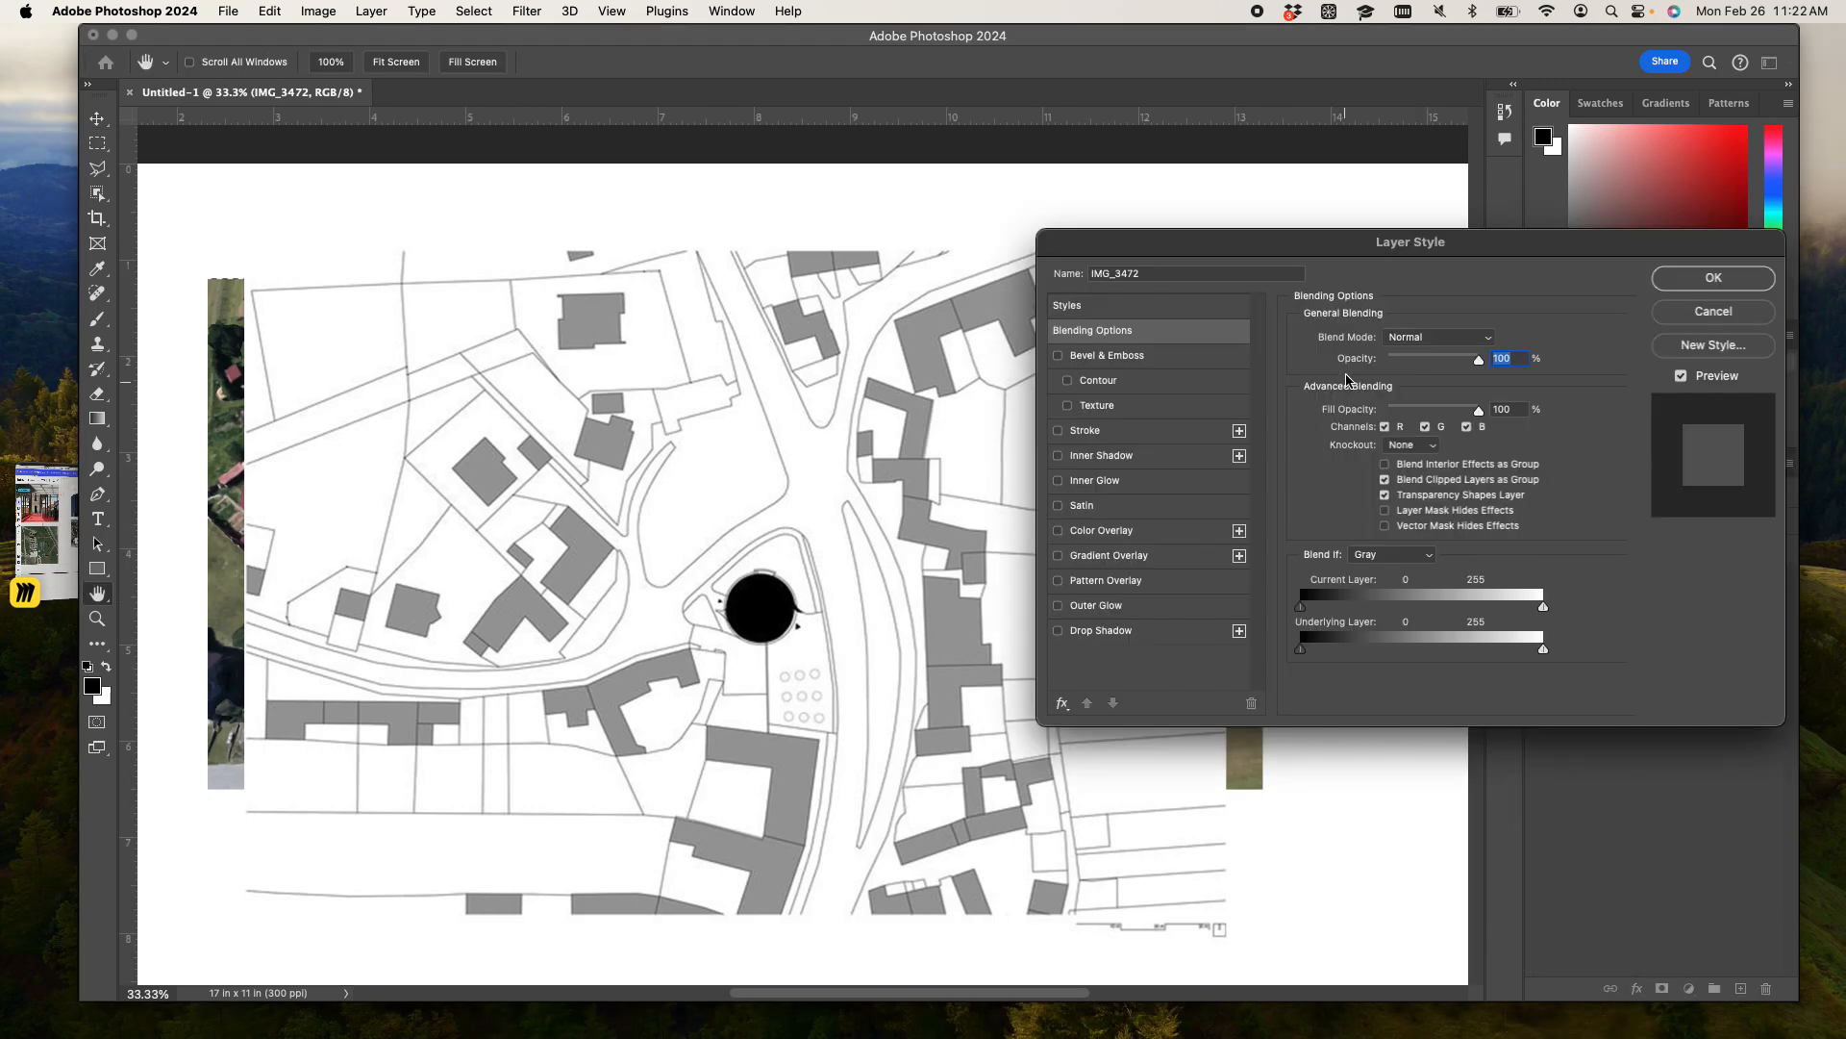
pyautogui.click(1487, 347)
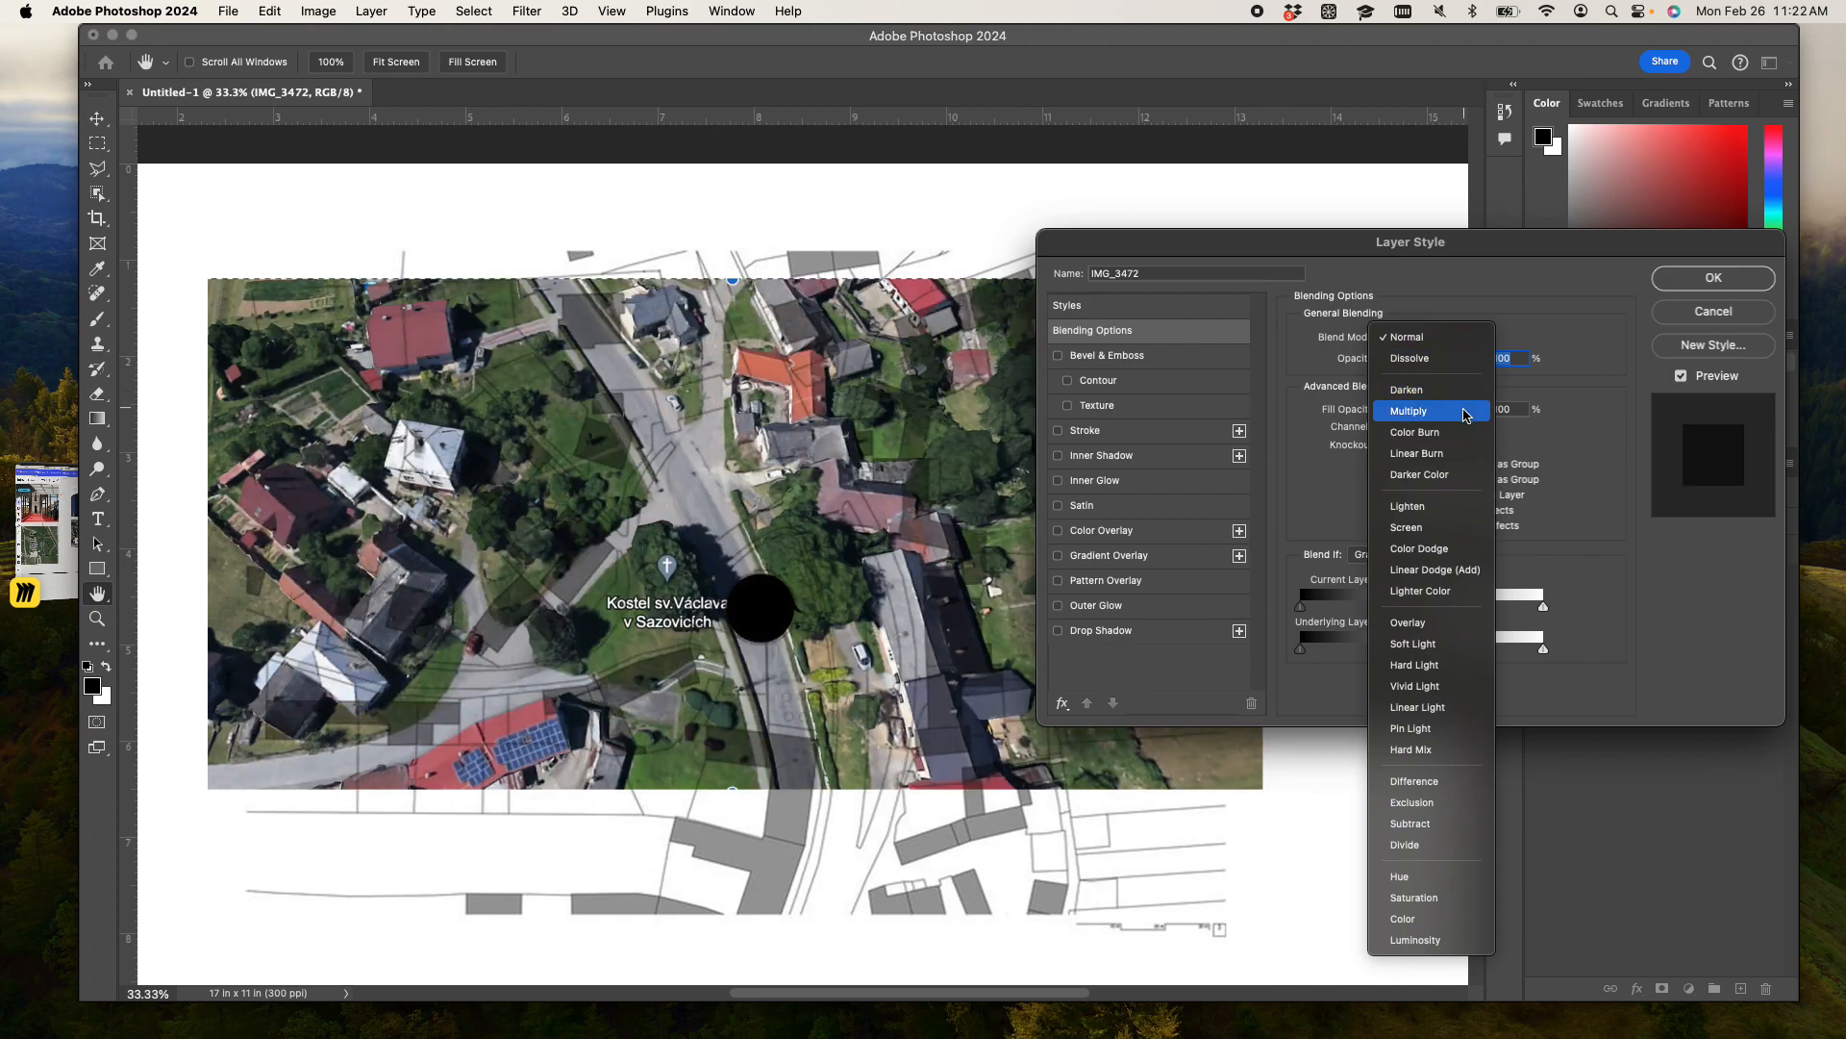
pyautogui.click(1466, 411)
pyautogui.moveTo(1543, 607)
pyautogui.mouseDown()
pyautogui.moveTo(1513, 606)
pyautogui.moveTo(1529, 623)
pyautogui.moveTo(1527, 598)
pyautogui.moveTo(1318, 610)
pyautogui.moveTo(1565, 598)
pyautogui.mouseUp()
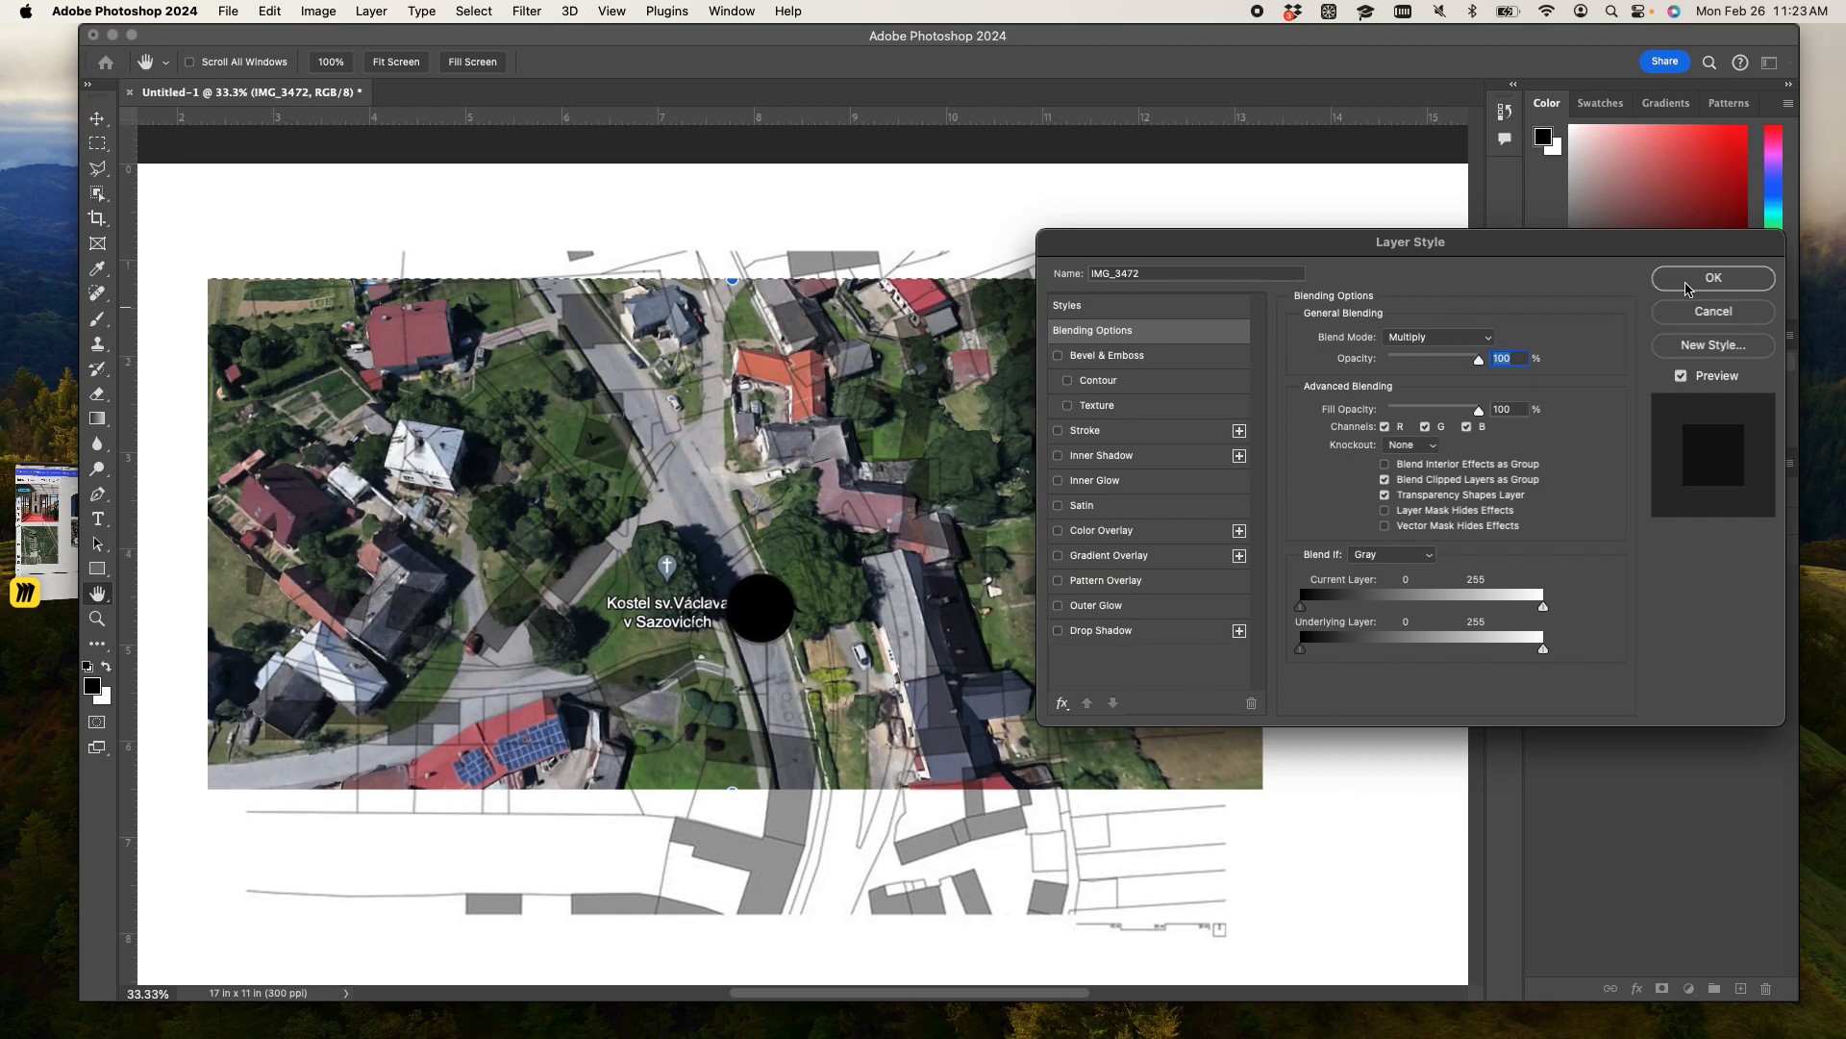
pyautogui.click(1684, 281)
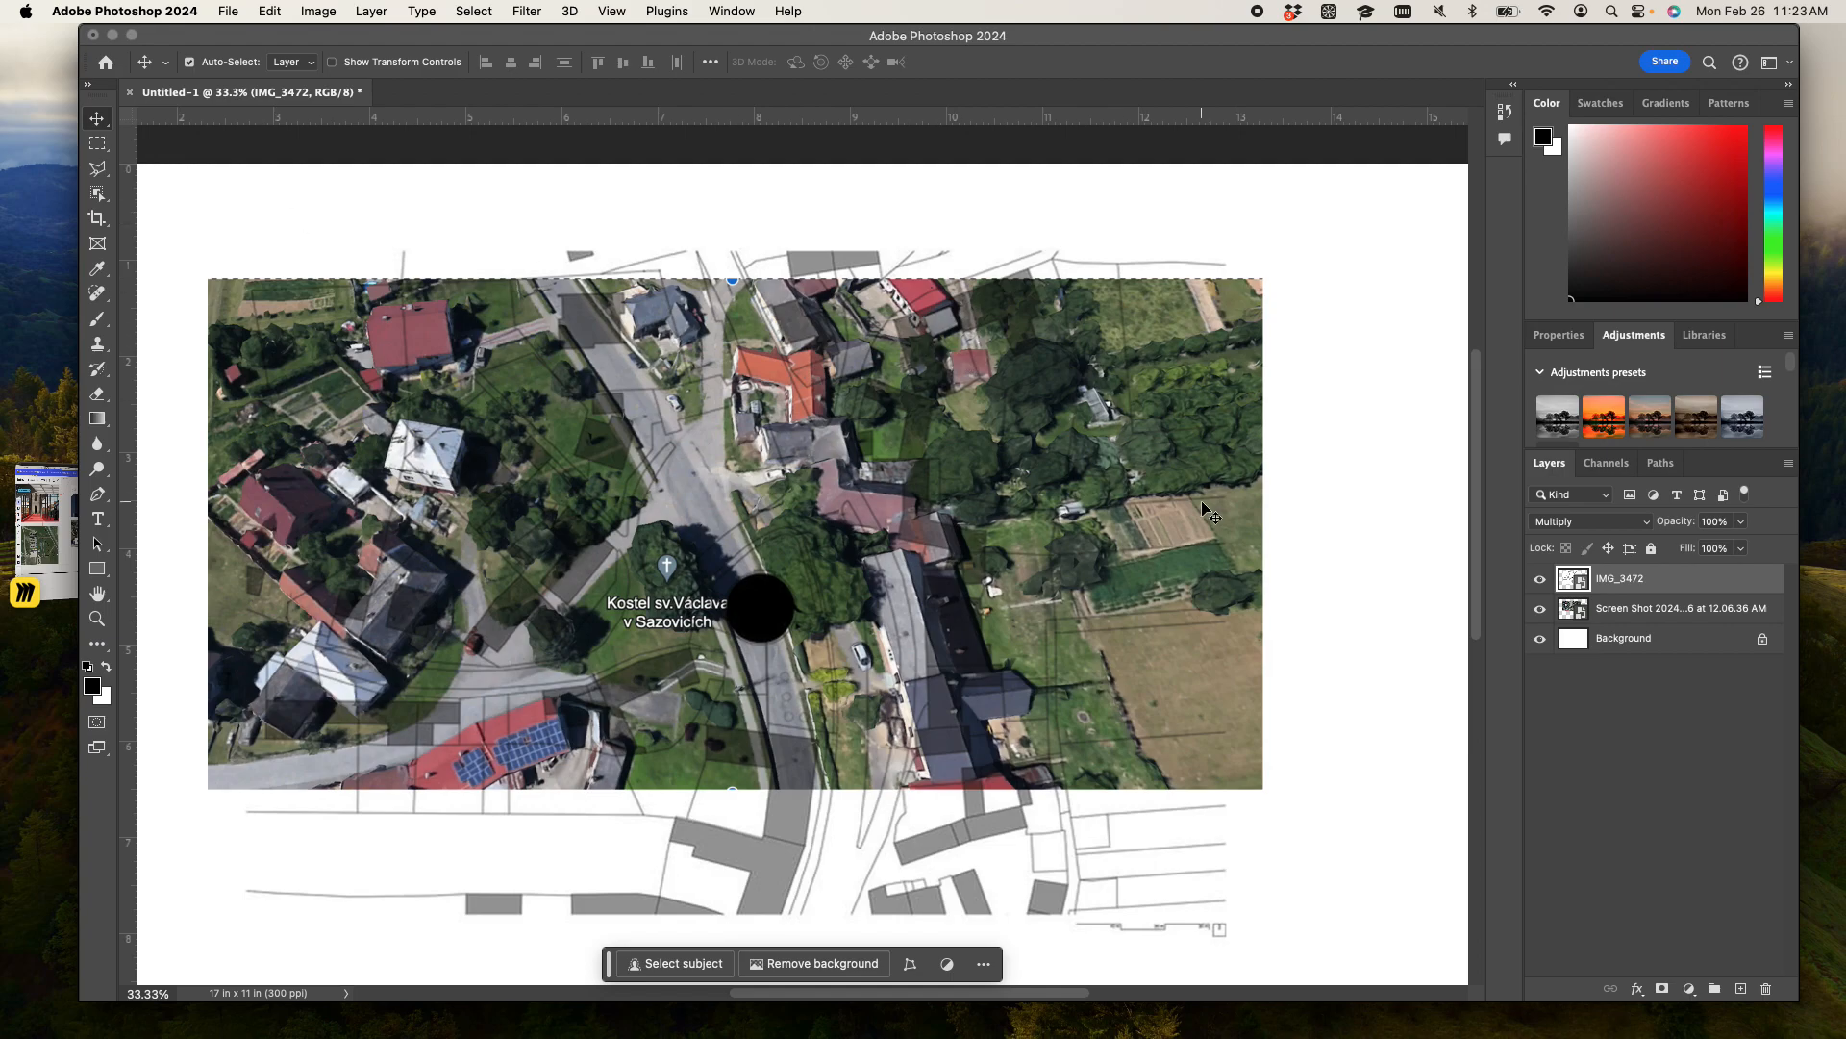
# - Scale the aerial screenshot to 155.11% so it spans the full page width, and shift the map down over it
pyautogui.press('super+minus')
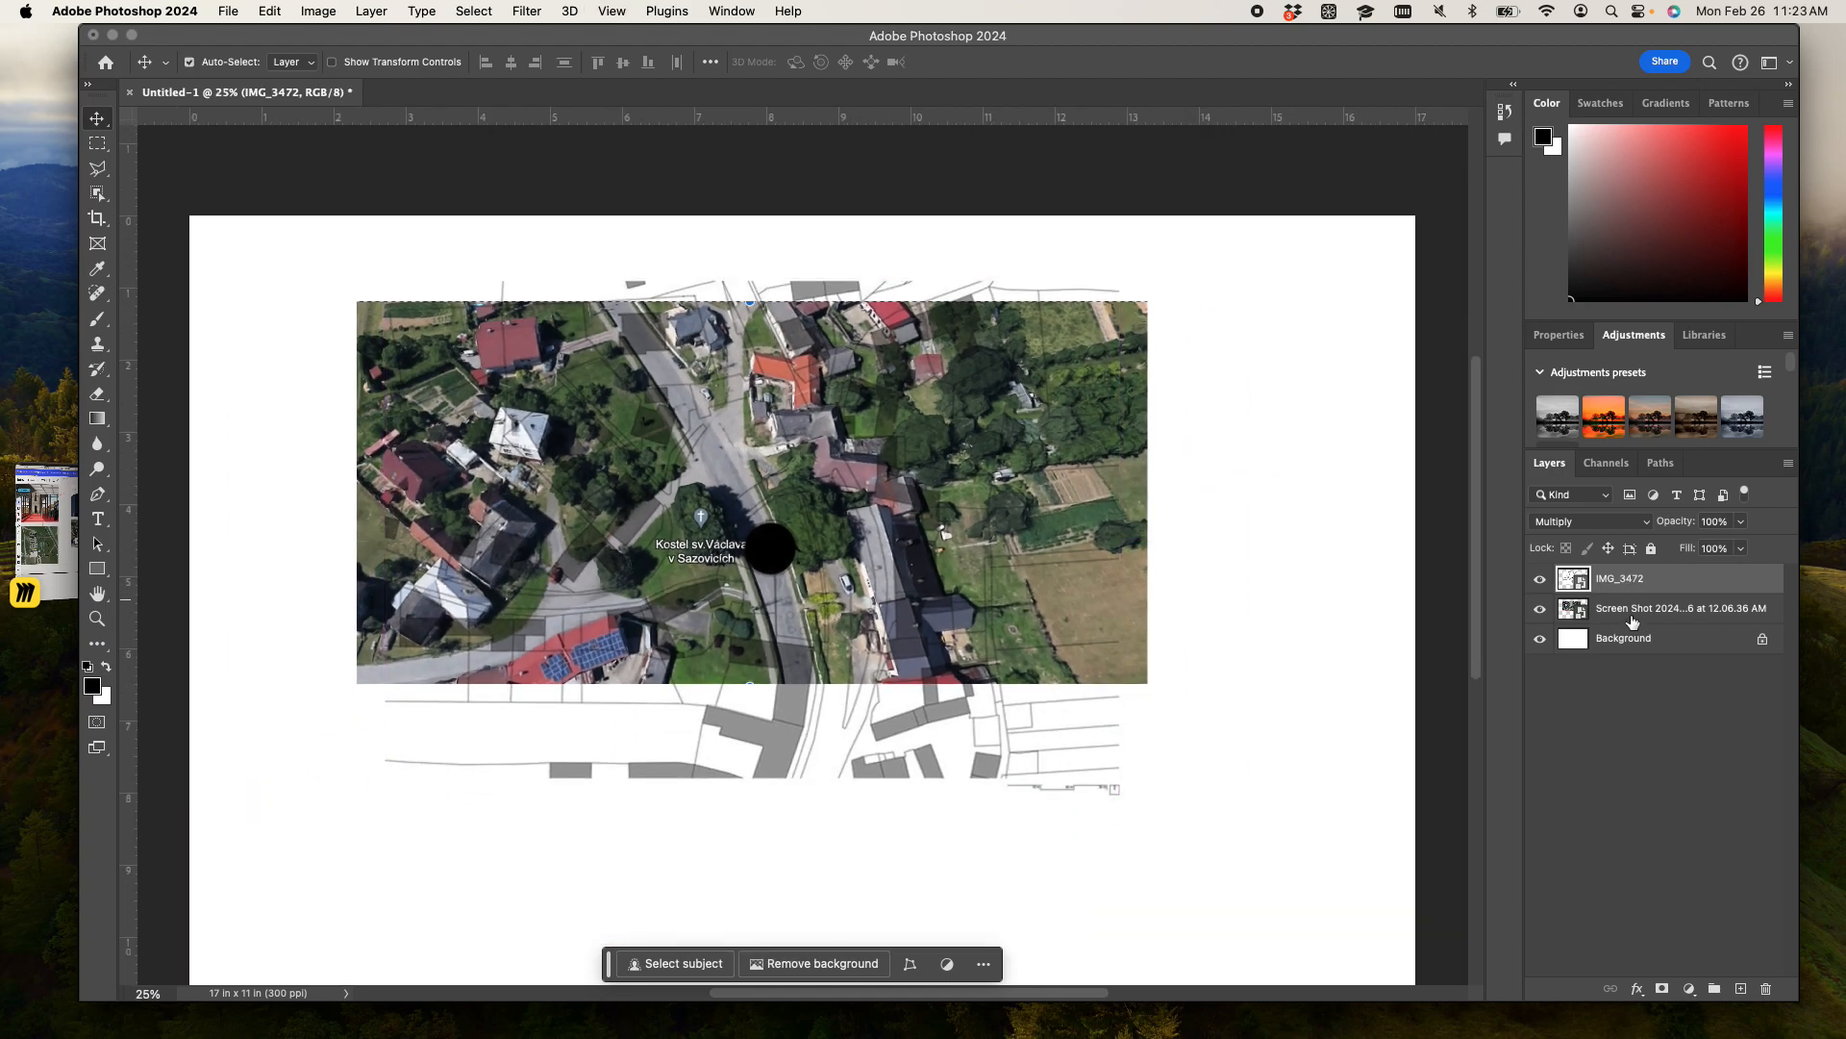
pyautogui.click(1633, 614)
pyautogui.press('super+t')
pyautogui.moveTo(1134, 568); pyautogui.dragTo(958, 570)
pyautogui.scroll(-5, 962, 567)
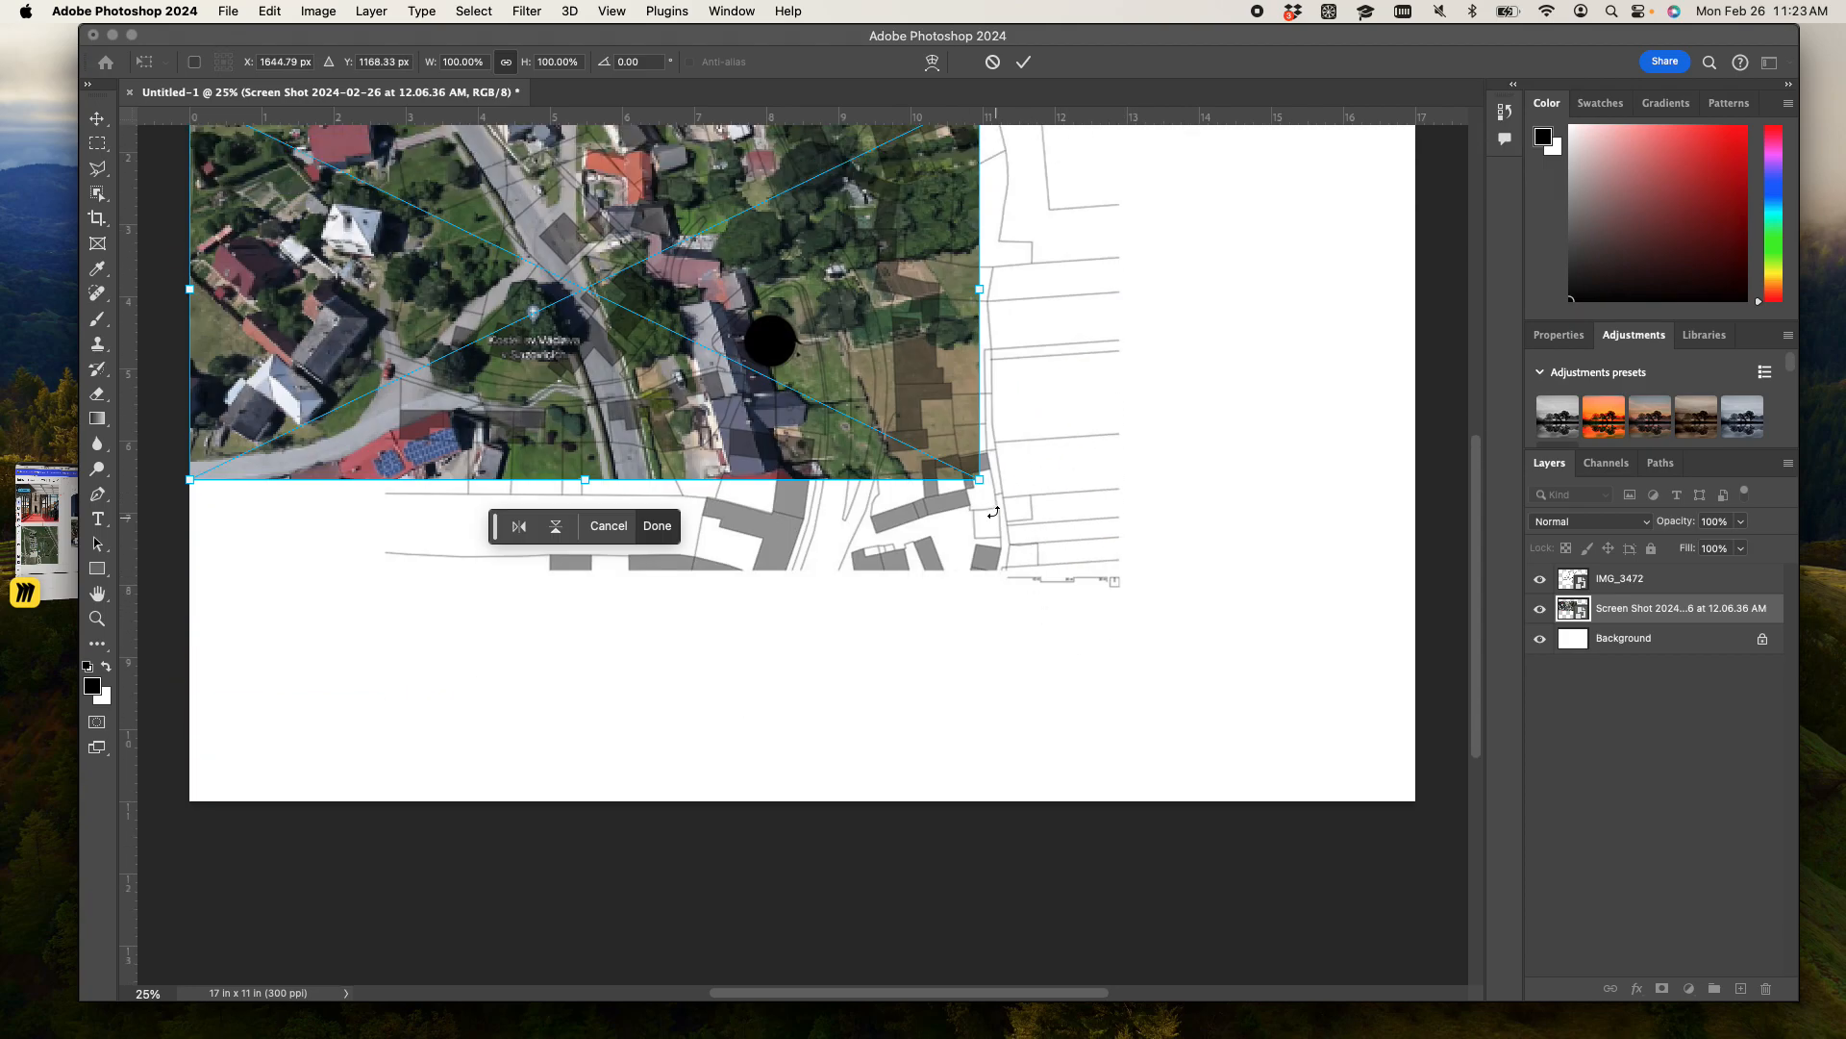
pyautogui.moveTo(980, 489); pyautogui.dragTo(1397, 735)
pyautogui.scroll(3, 1346, 712)
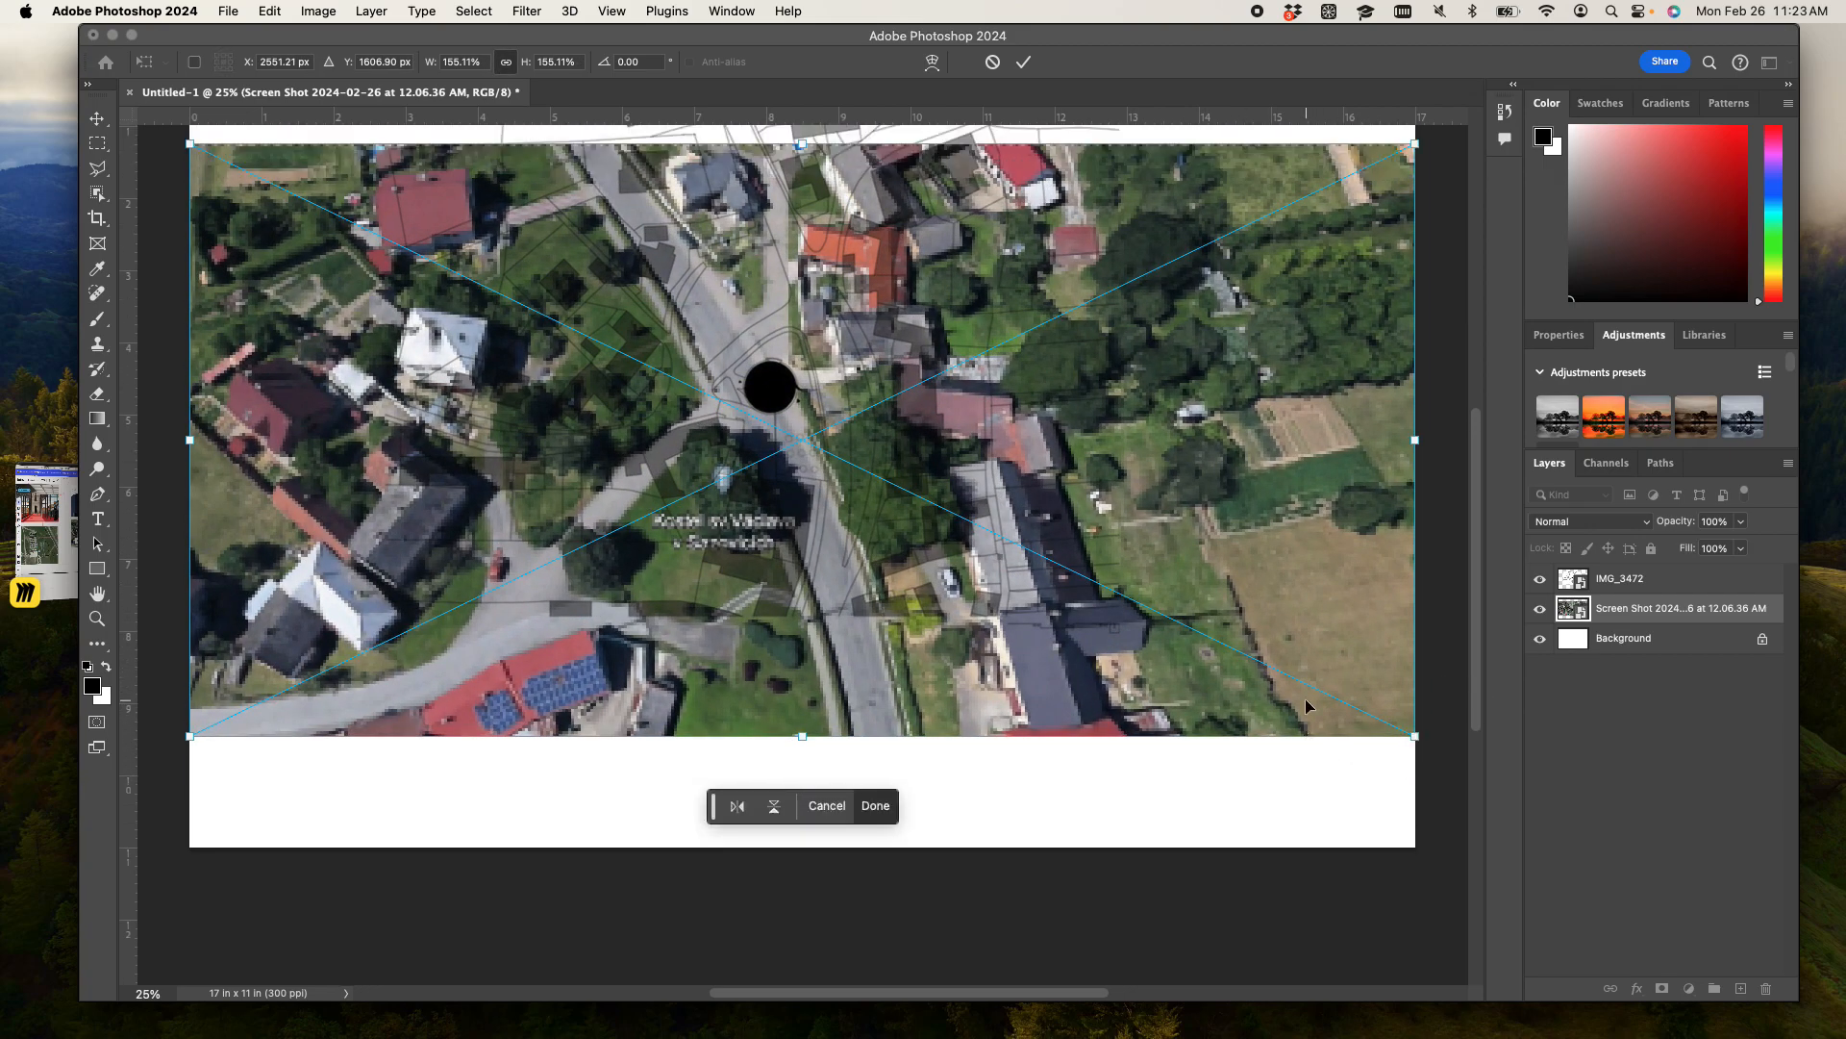
pyautogui.press('Return')
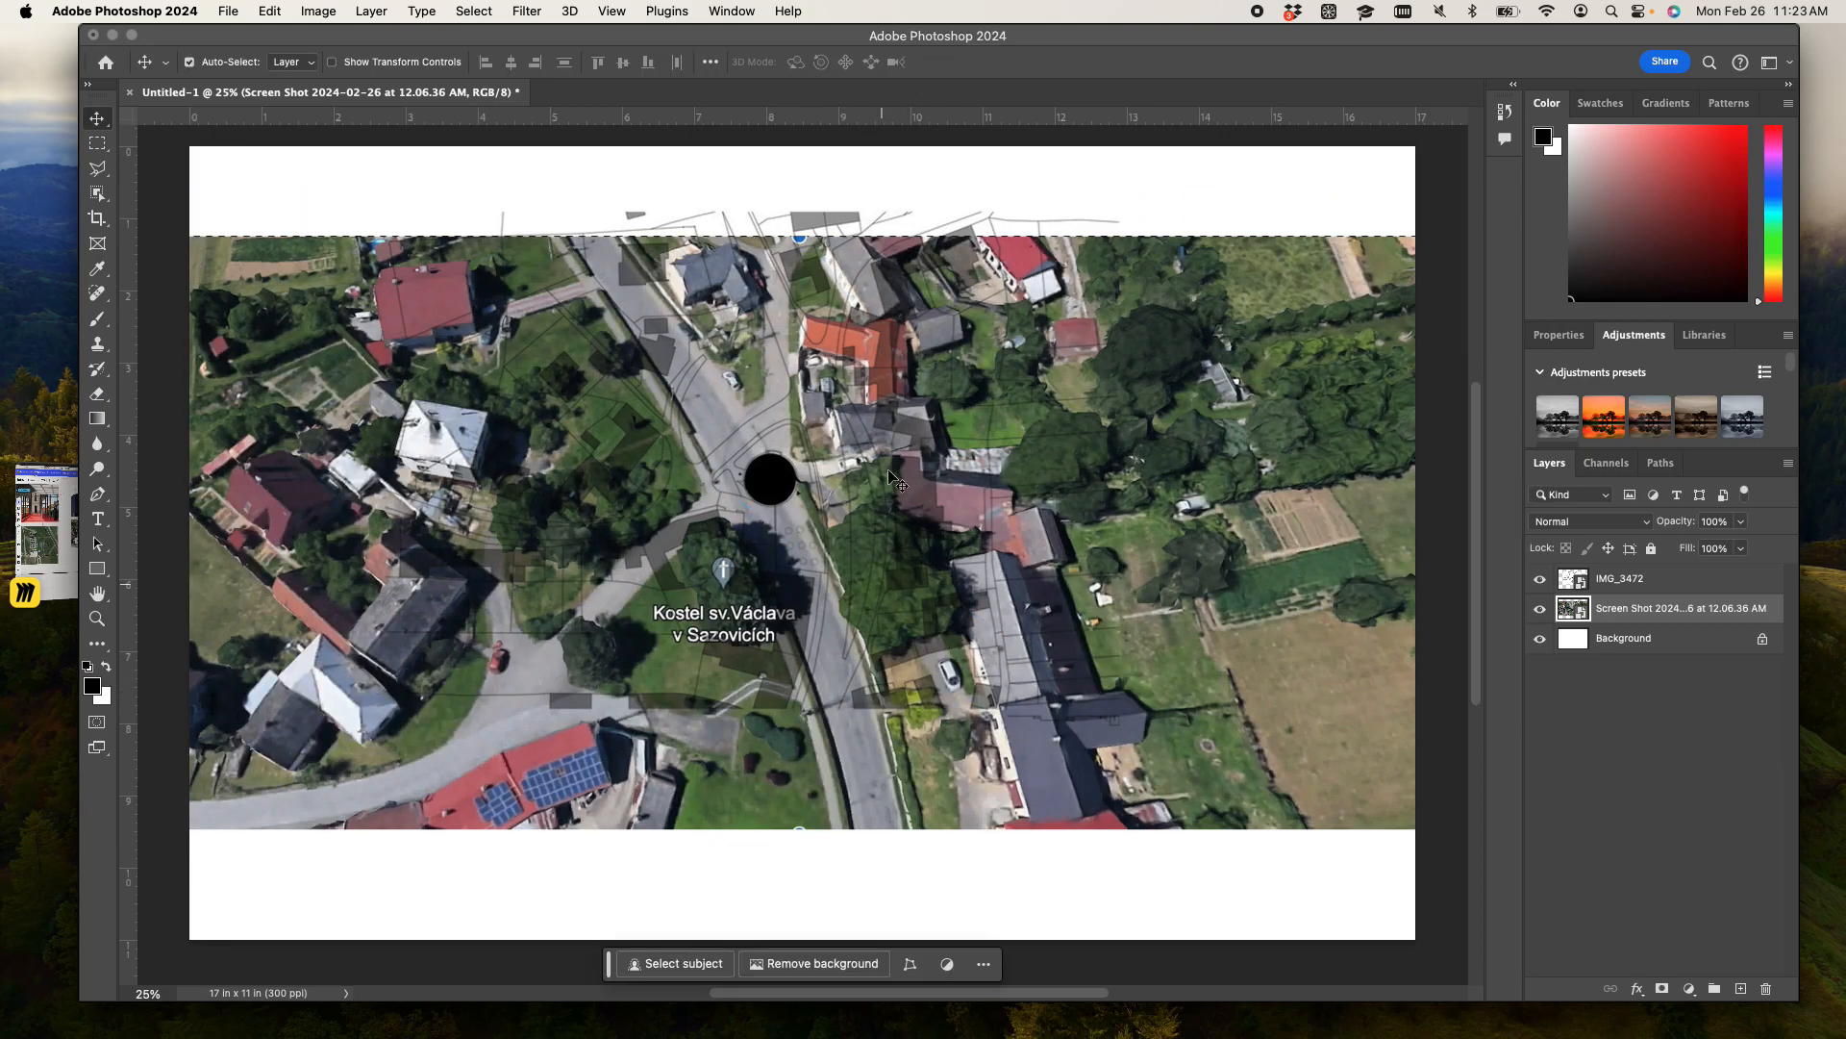
pyautogui.moveTo(817, 220); pyautogui.dragTo(859, 299)
# - Reduce the aerial screenshot layer's fill to 35% and lock the layer
pyautogui.click(1644, 609)
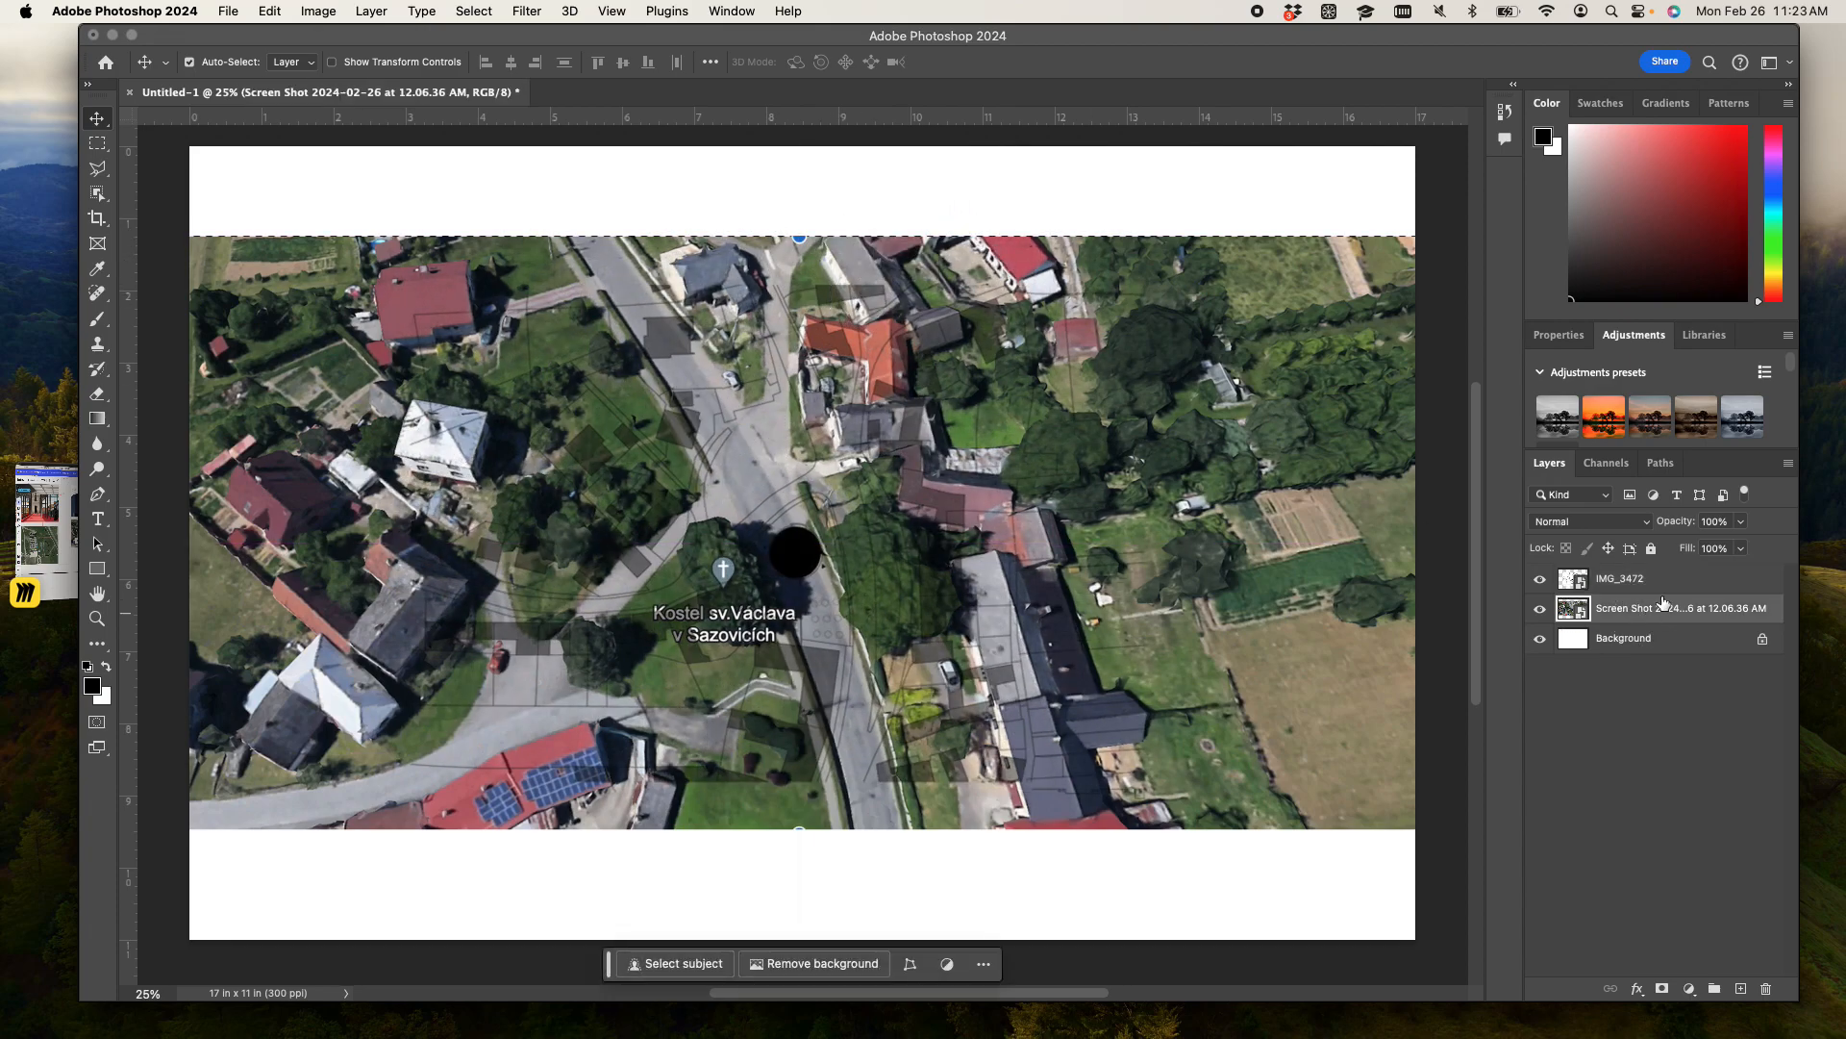
pyautogui.click(1740, 548)
pyautogui.moveTo(1747, 573); pyautogui.dragTo(1684, 588)
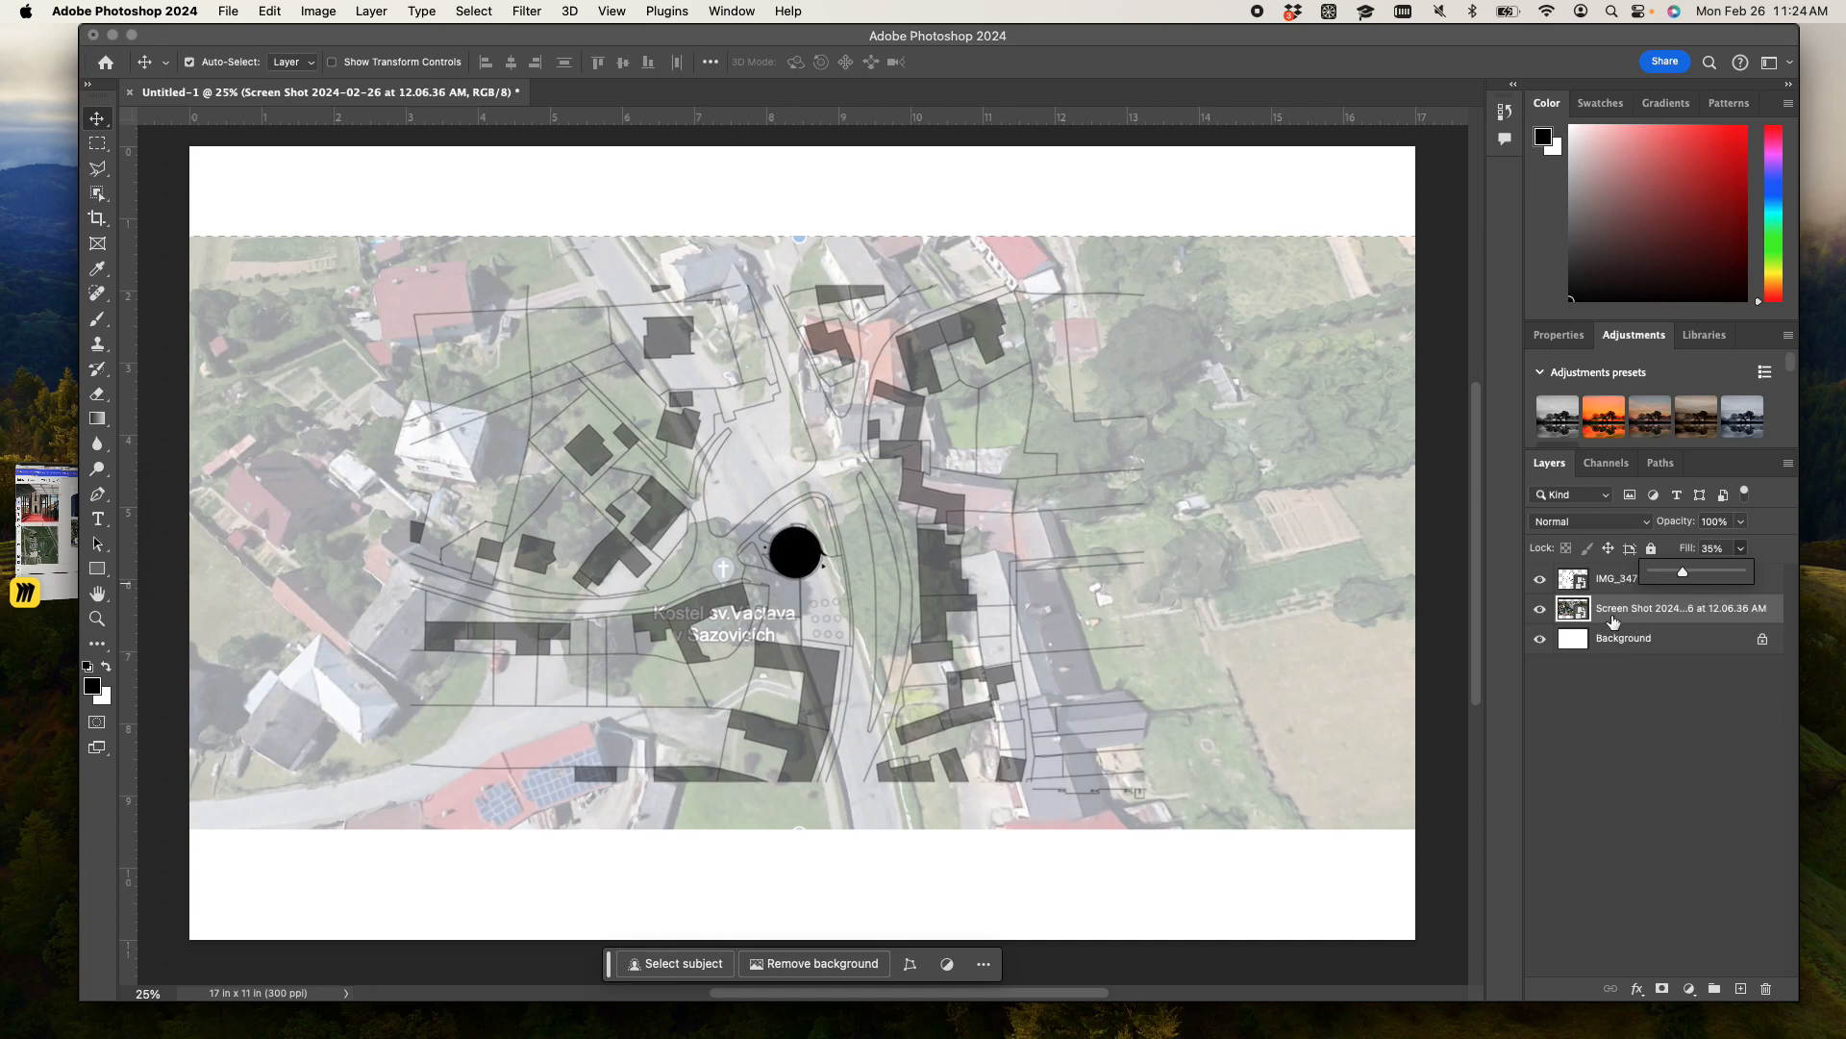
pyautogui.click(1598, 750)
pyautogui.click(1650, 613)
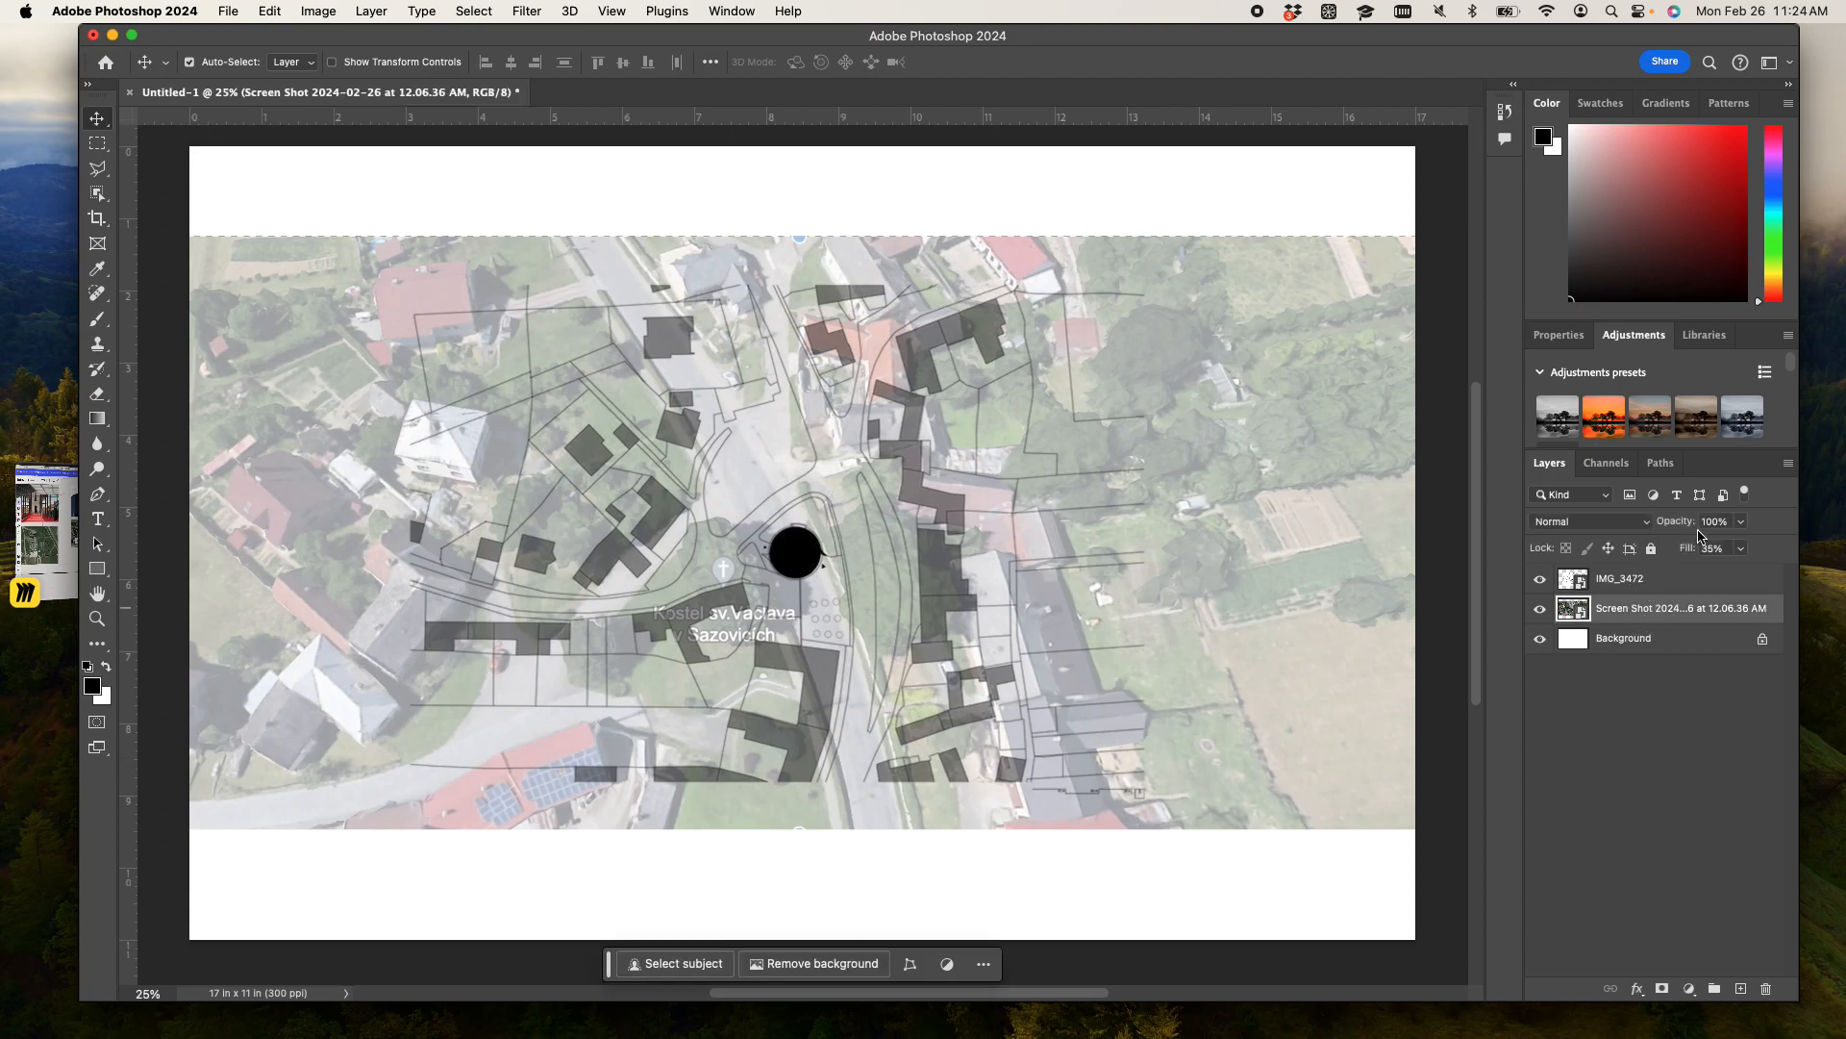
pyautogui.click(1651, 548)
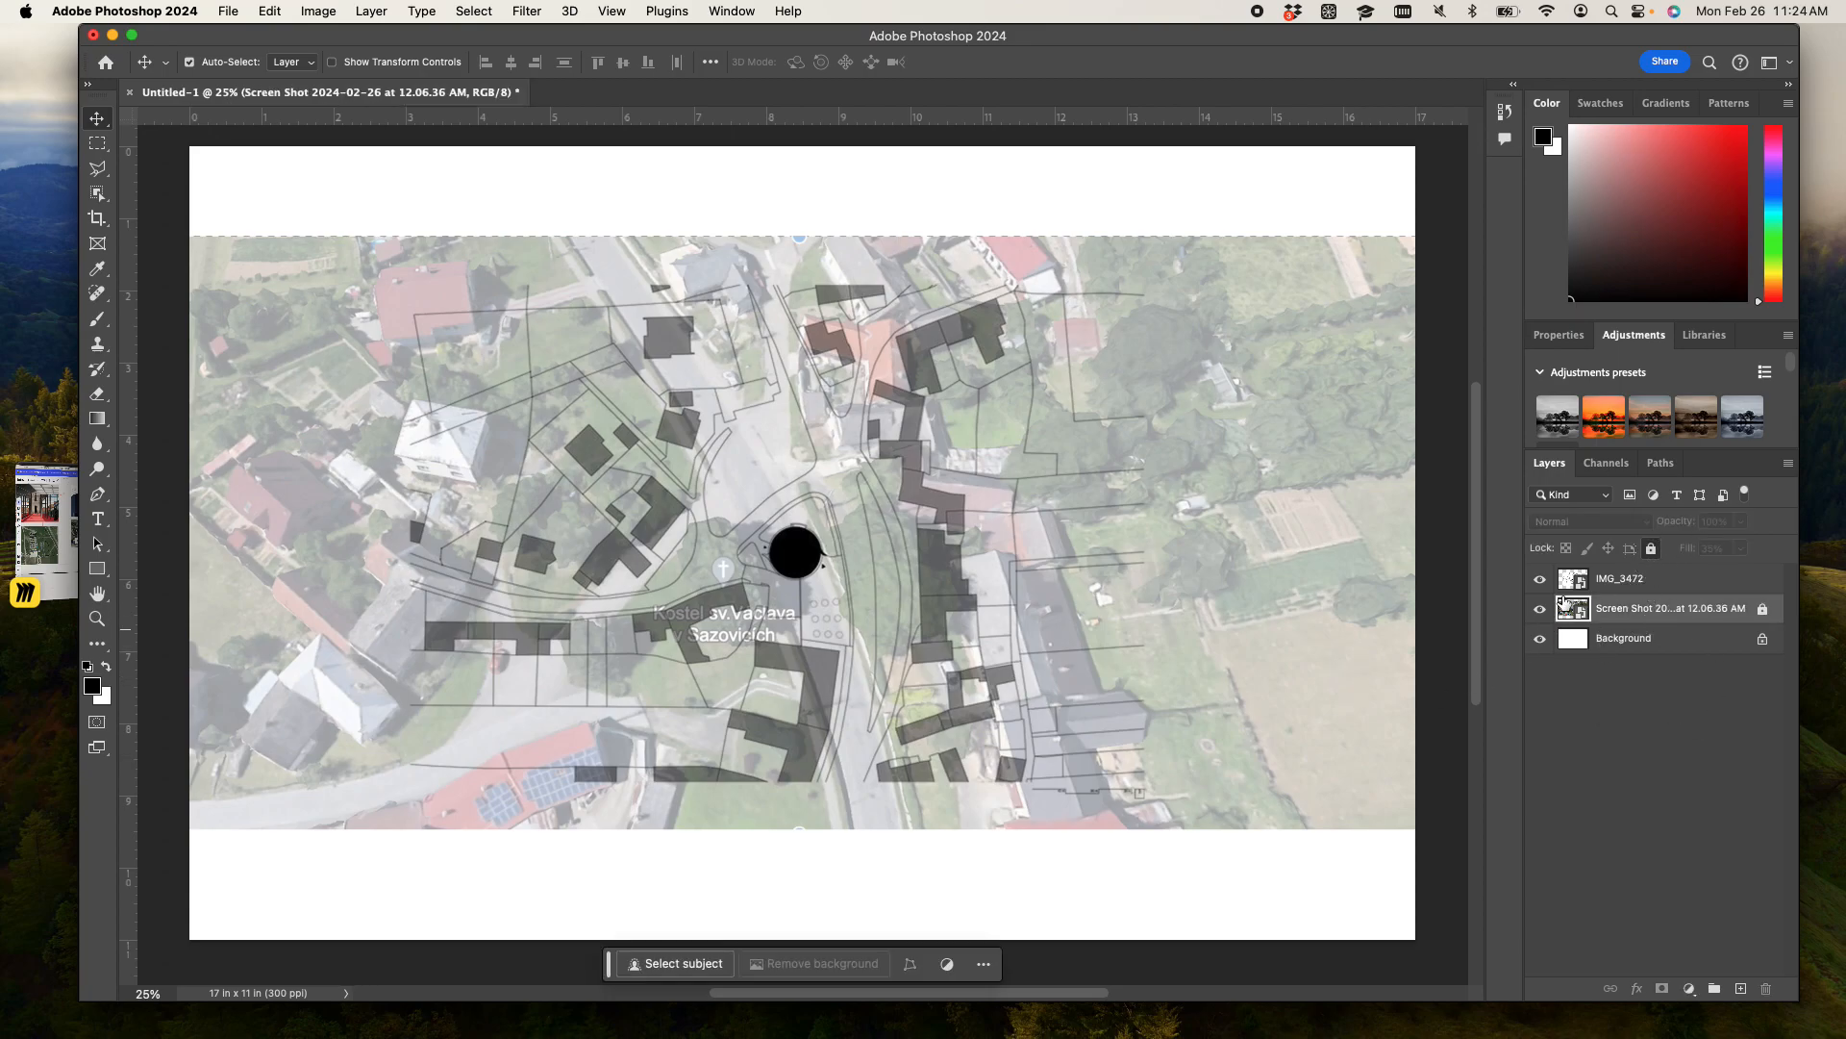
# - Compare the aerial photo and the map by briefly hiding and showing each layer
pyautogui.click(1541, 610)
pyautogui.click(1541, 611)
pyautogui.click(1540, 578)
pyautogui.click(1541, 579)
# - Free-transform the IMG_3472 map, rotating it to -12.91° and shifting it left over the aerial photo
pyautogui.click(1644, 587)
pyautogui.press('super+t')
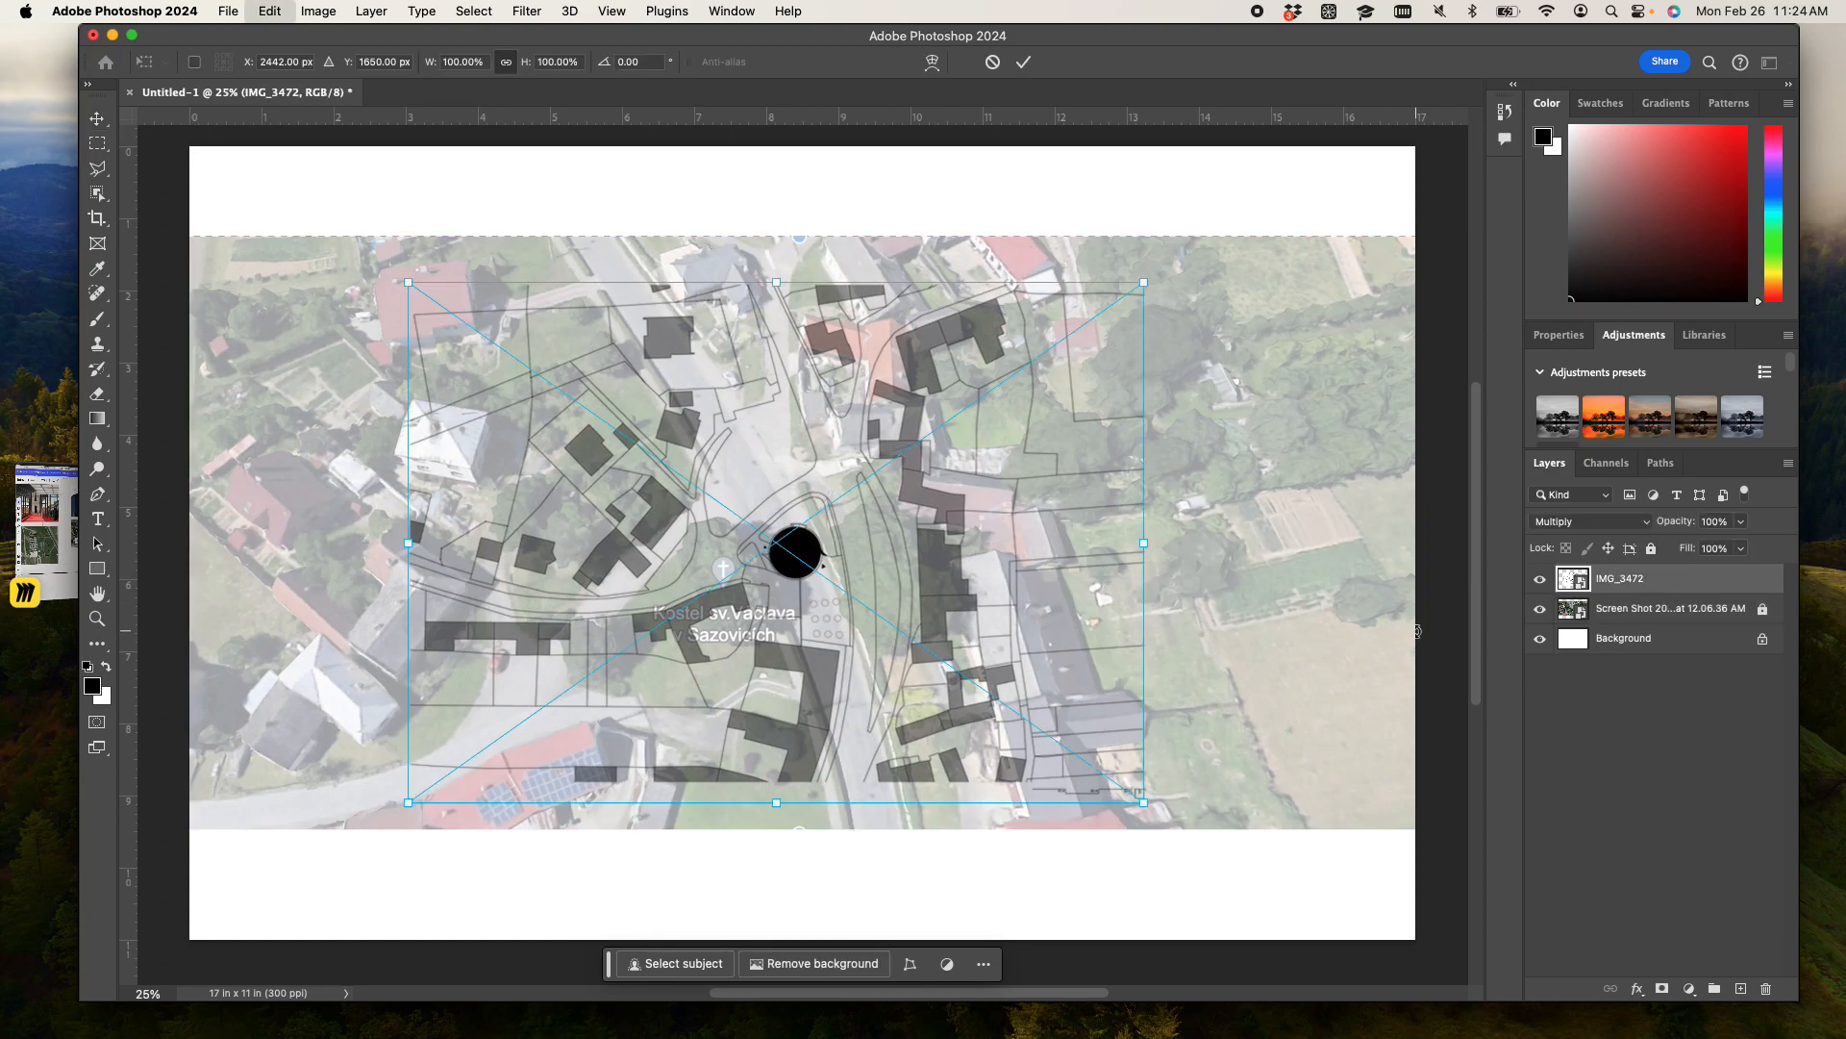
pyautogui.moveTo(1167, 545); pyautogui.dragTo(490, 558)
pyautogui.moveTo(514, 505); pyautogui.dragTo(1017, 484)
pyautogui.moveTo(778, 483); pyautogui.dragTo(707, 496)
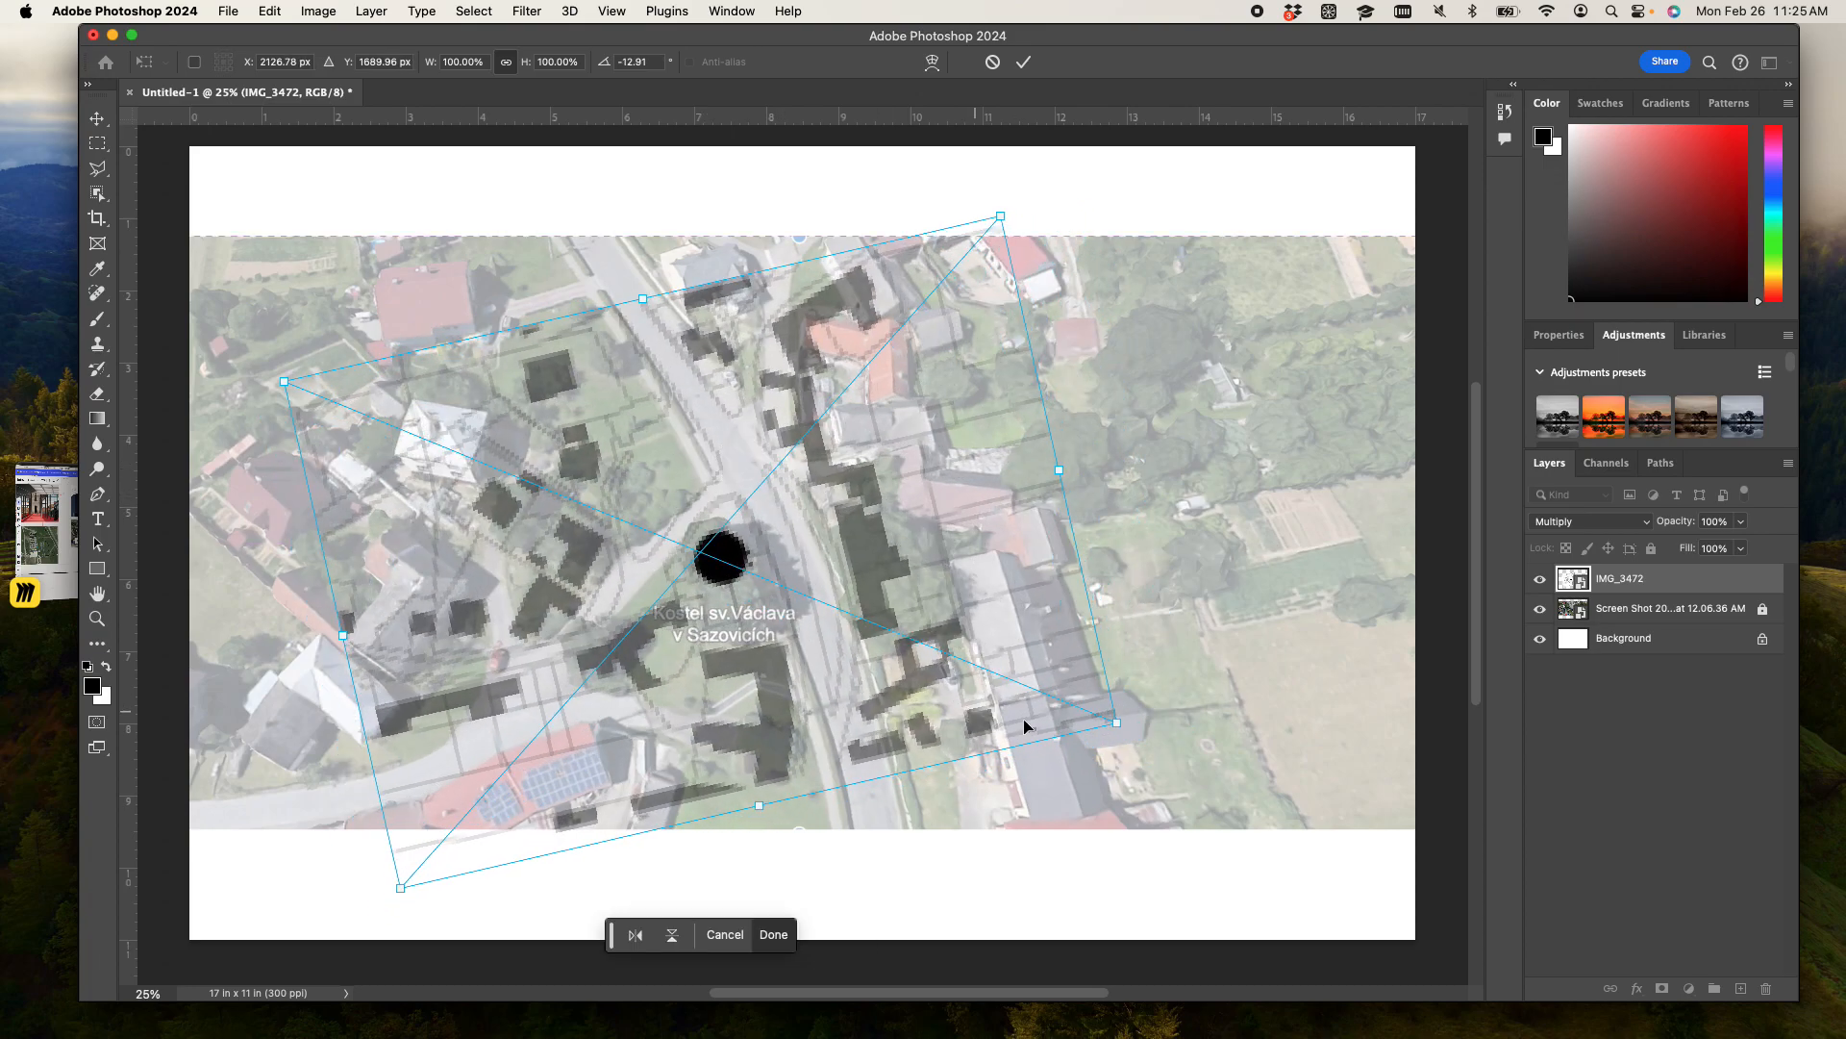
# - Enlarge the map proportionally to 166.52% to approximate the scale of the aerial photo
pyautogui.moveTo(1118, 726); pyautogui.dragTo(1352, 878)
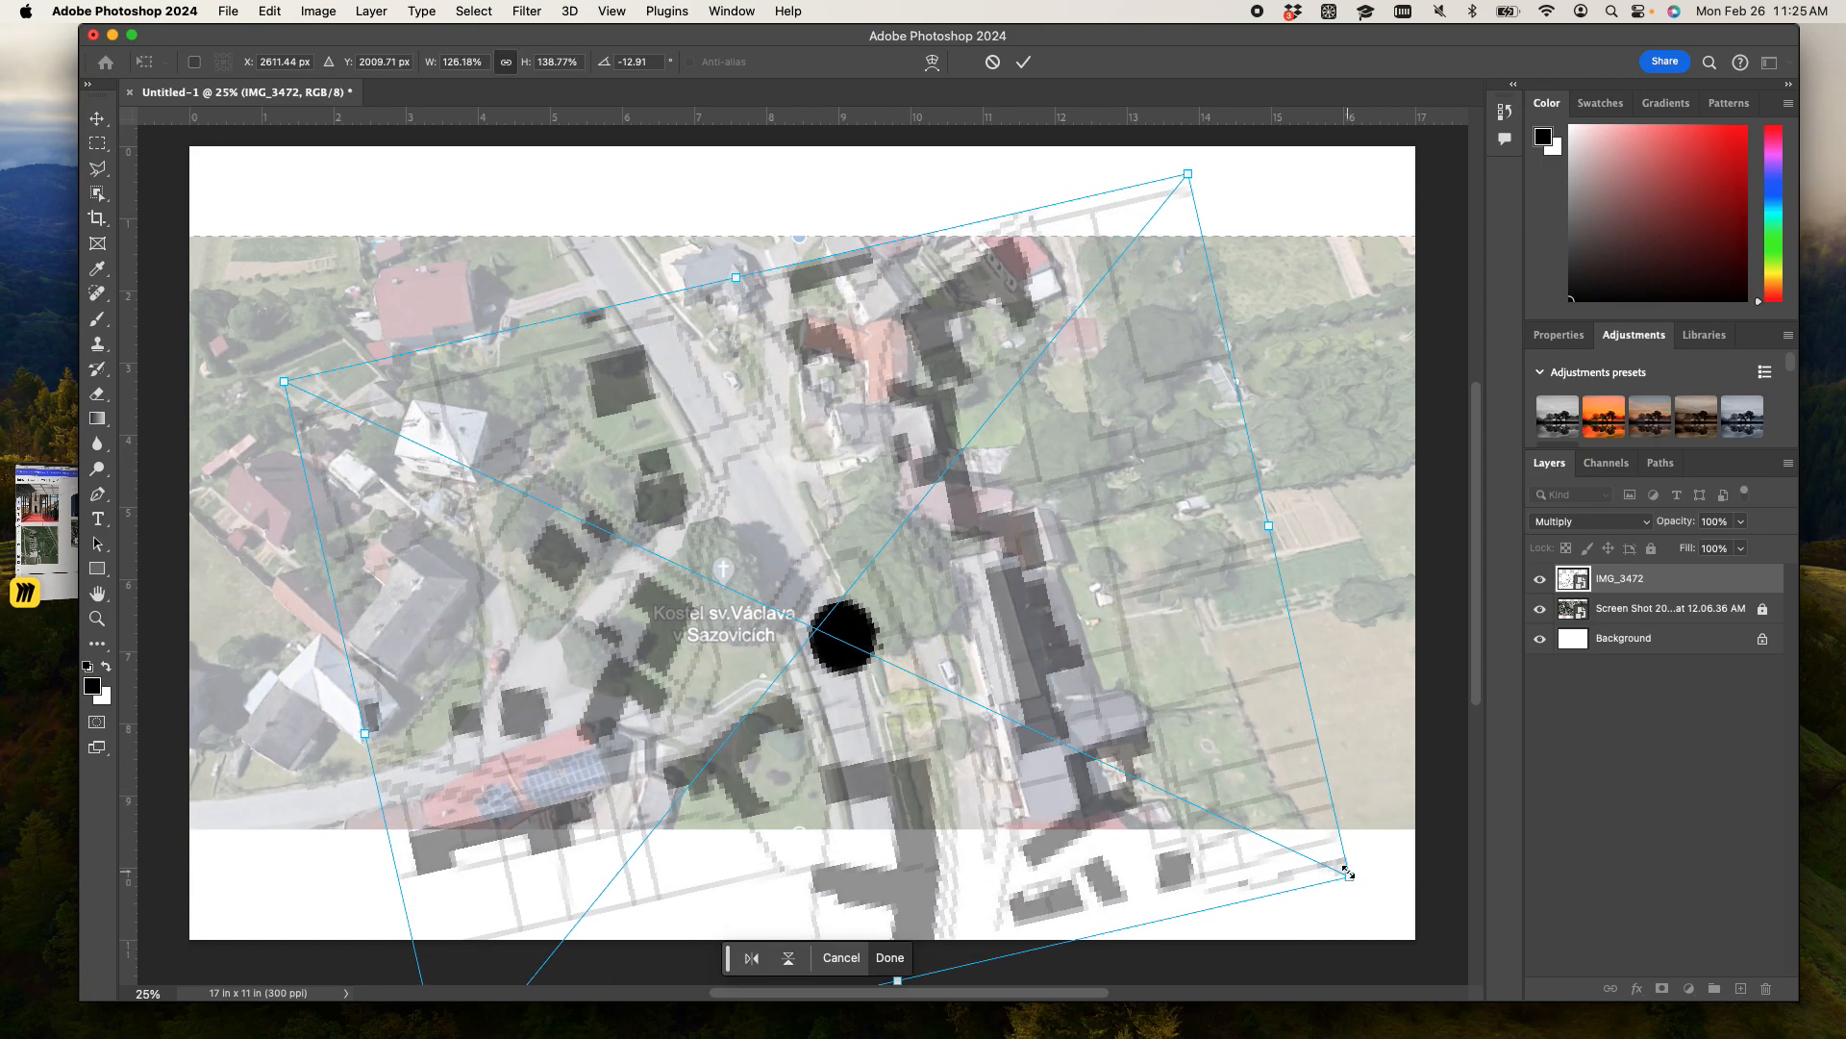
pyautogui.press('super+z')
pyautogui.moveTo(1117, 721); pyautogui.dragTo(1426, 850)
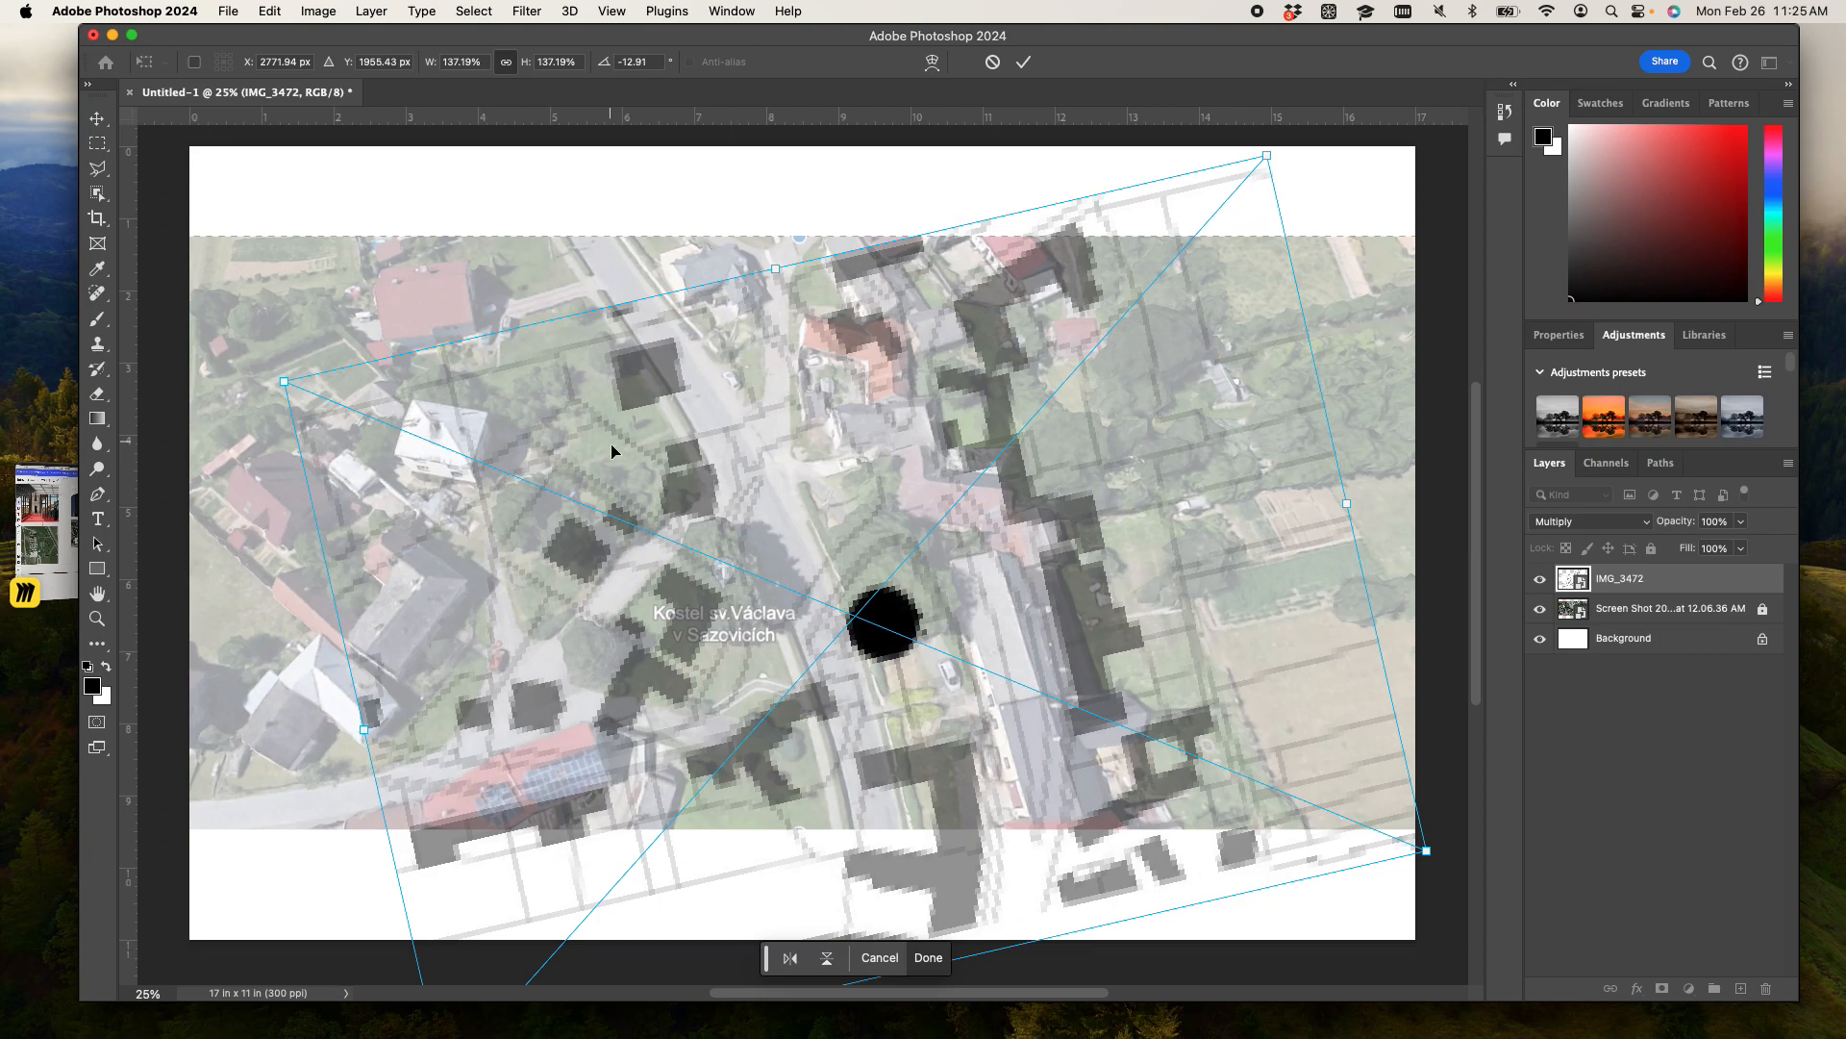
pyautogui.press('super+minus')
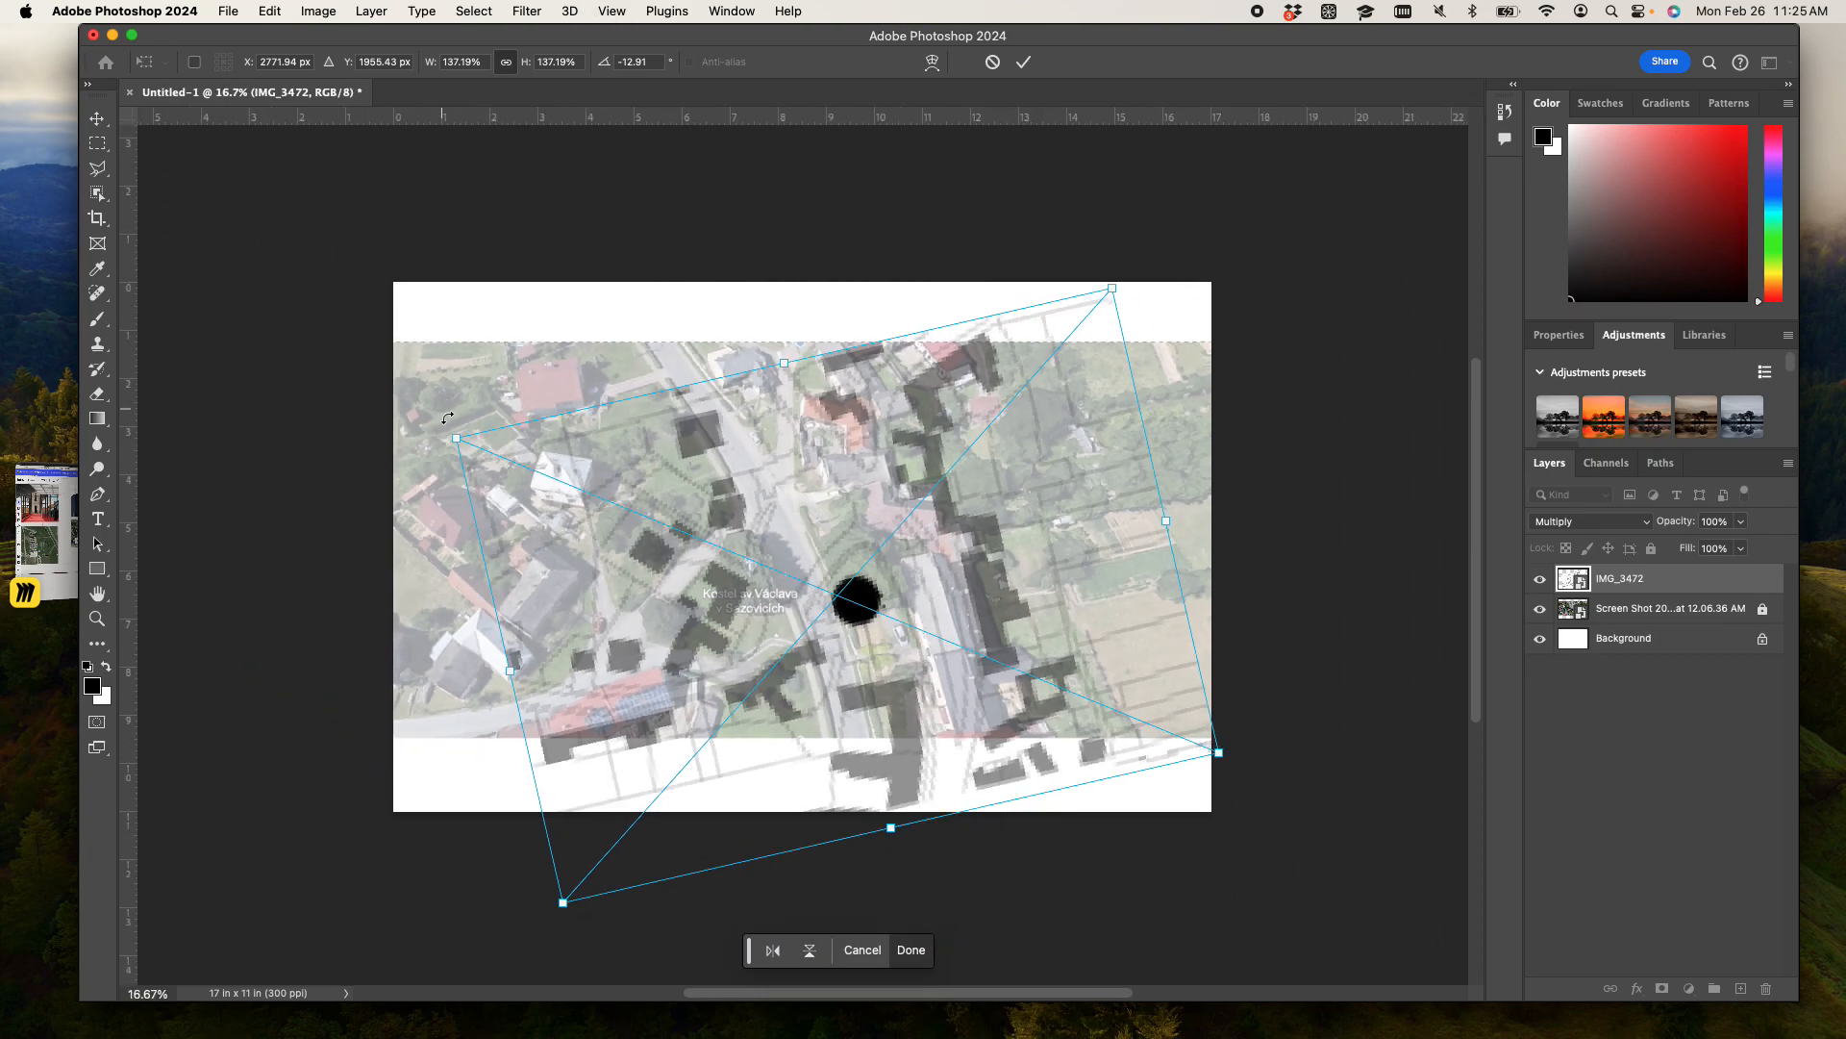
pyautogui.moveTo(450, 434); pyautogui.dragTo(299, 345)
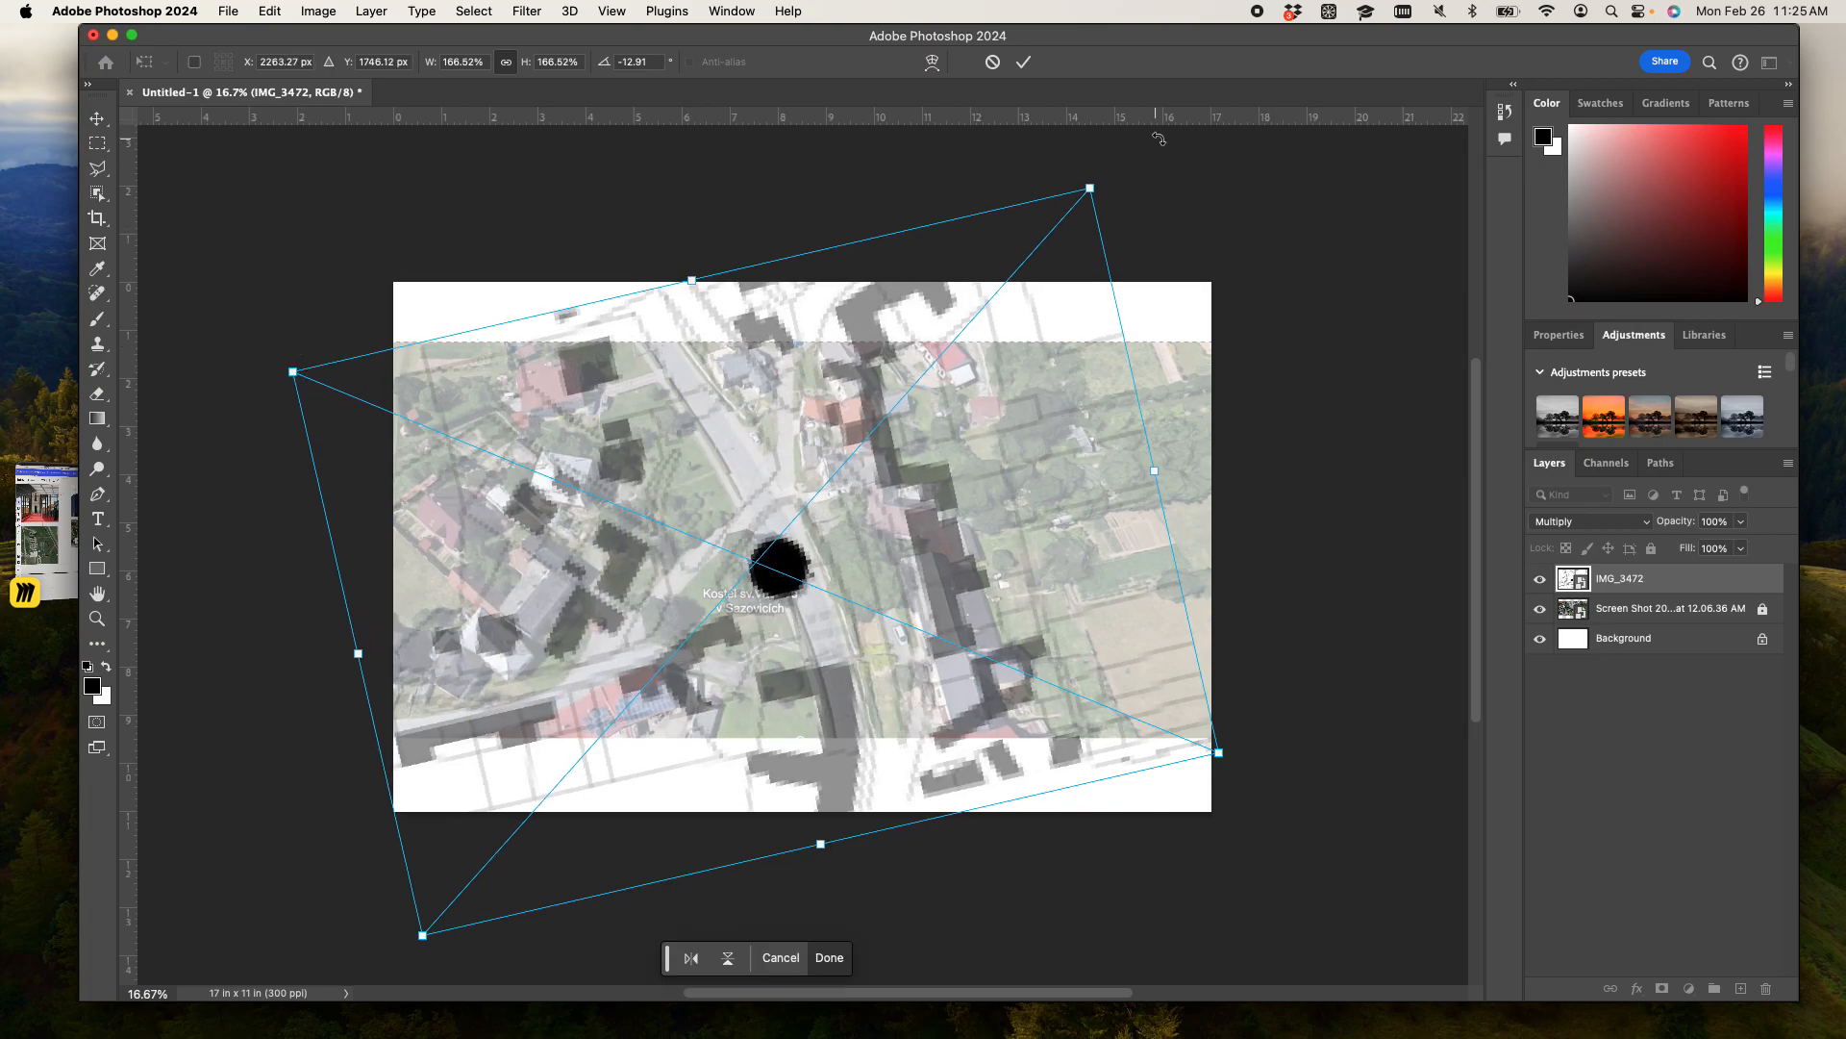
# - Rotate the IMG_3472 map to -8.92° and move it left and down so its roads follow the aerial photo's roads
pyautogui.moveTo(1126, 178); pyautogui.dragTo(1164, 201)
pyautogui.moveTo(809, 486); pyautogui.dragTo(766, 512)
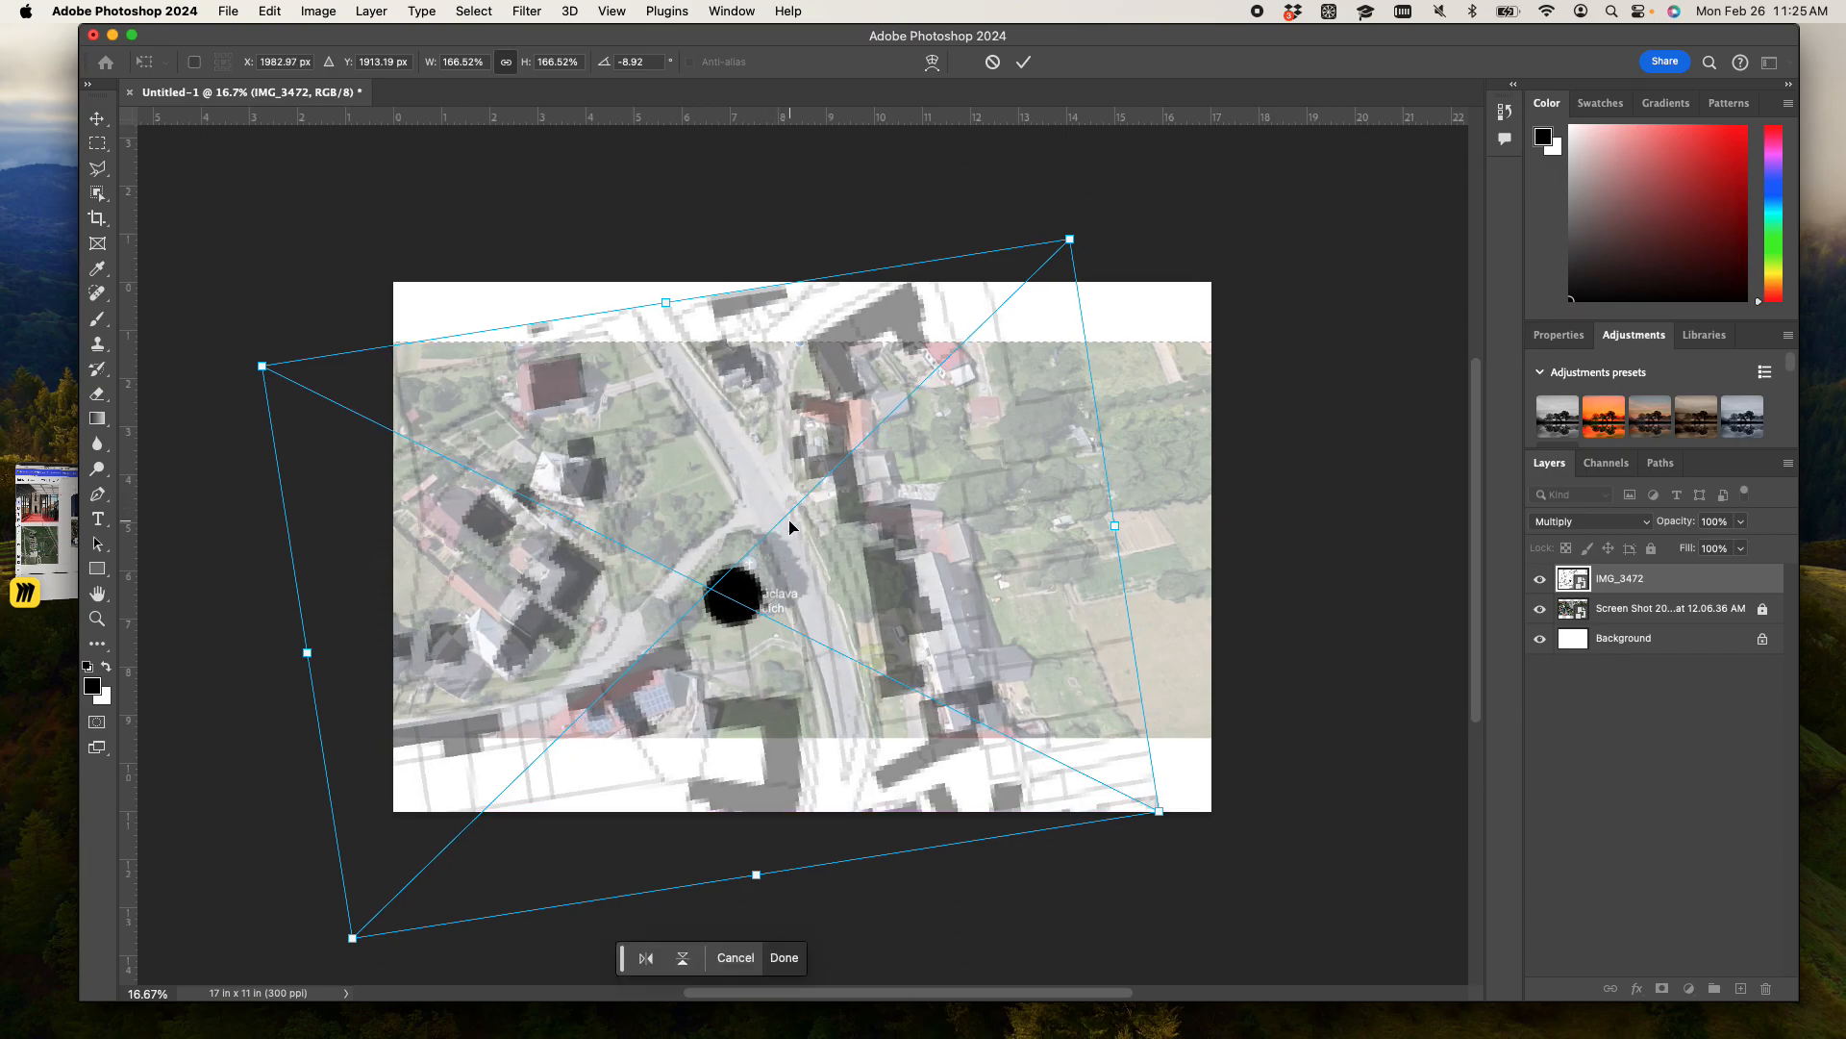
pyautogui.press('super+equal')
pyautogui.moveTo(760, 540); pyautogui.dragTo(703, 616)
pyautogui.moveTo(846, 565); pyautogui.dragTo(847, 561)
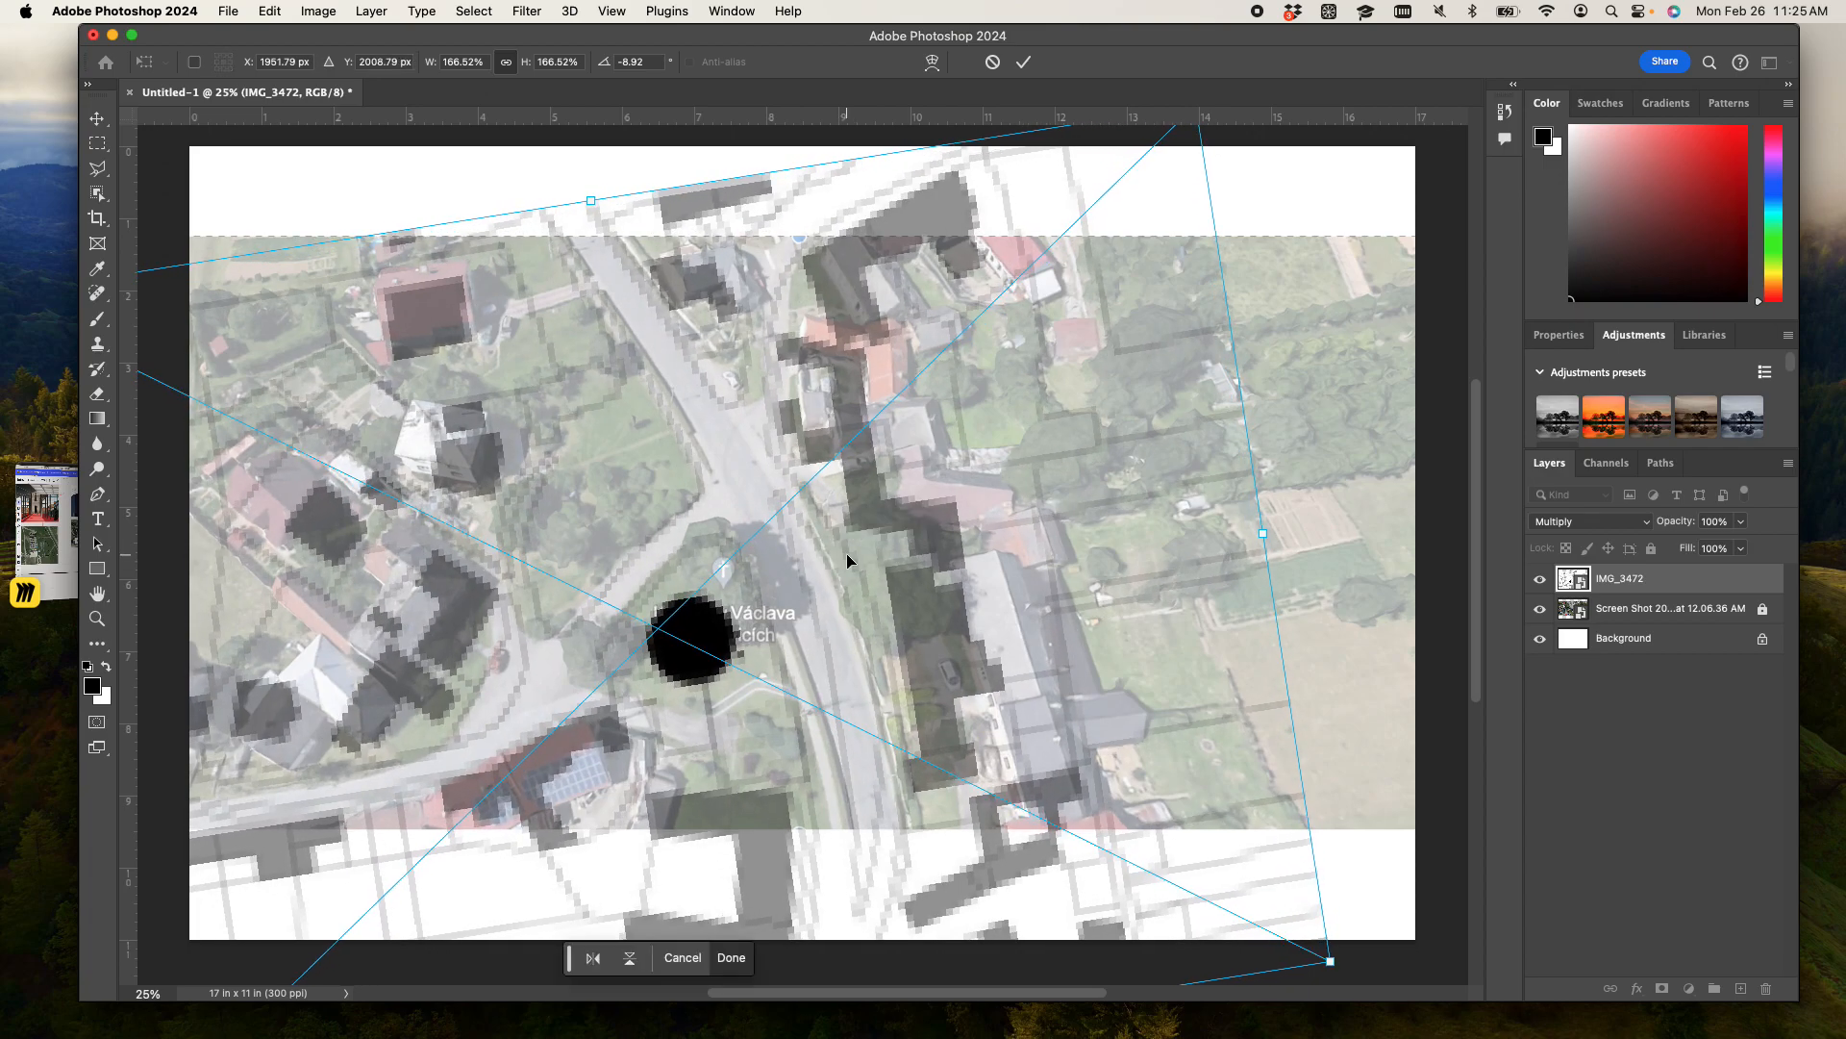
pyautogui.scroll(-3, 846, 561)
pyautogui.moveTo(746, 614)
pyautogui.mouseDown()
pyautogui.moveTo(763, 618)
pyautogui.moveTo(728, 625)
pyautogui.mouseUp()
# - Enlarge the map proportionally to 168.70% and reposition it to about X 1945 px, Y 2005 px over the aerial photo
pyautogui.press('super+minus')
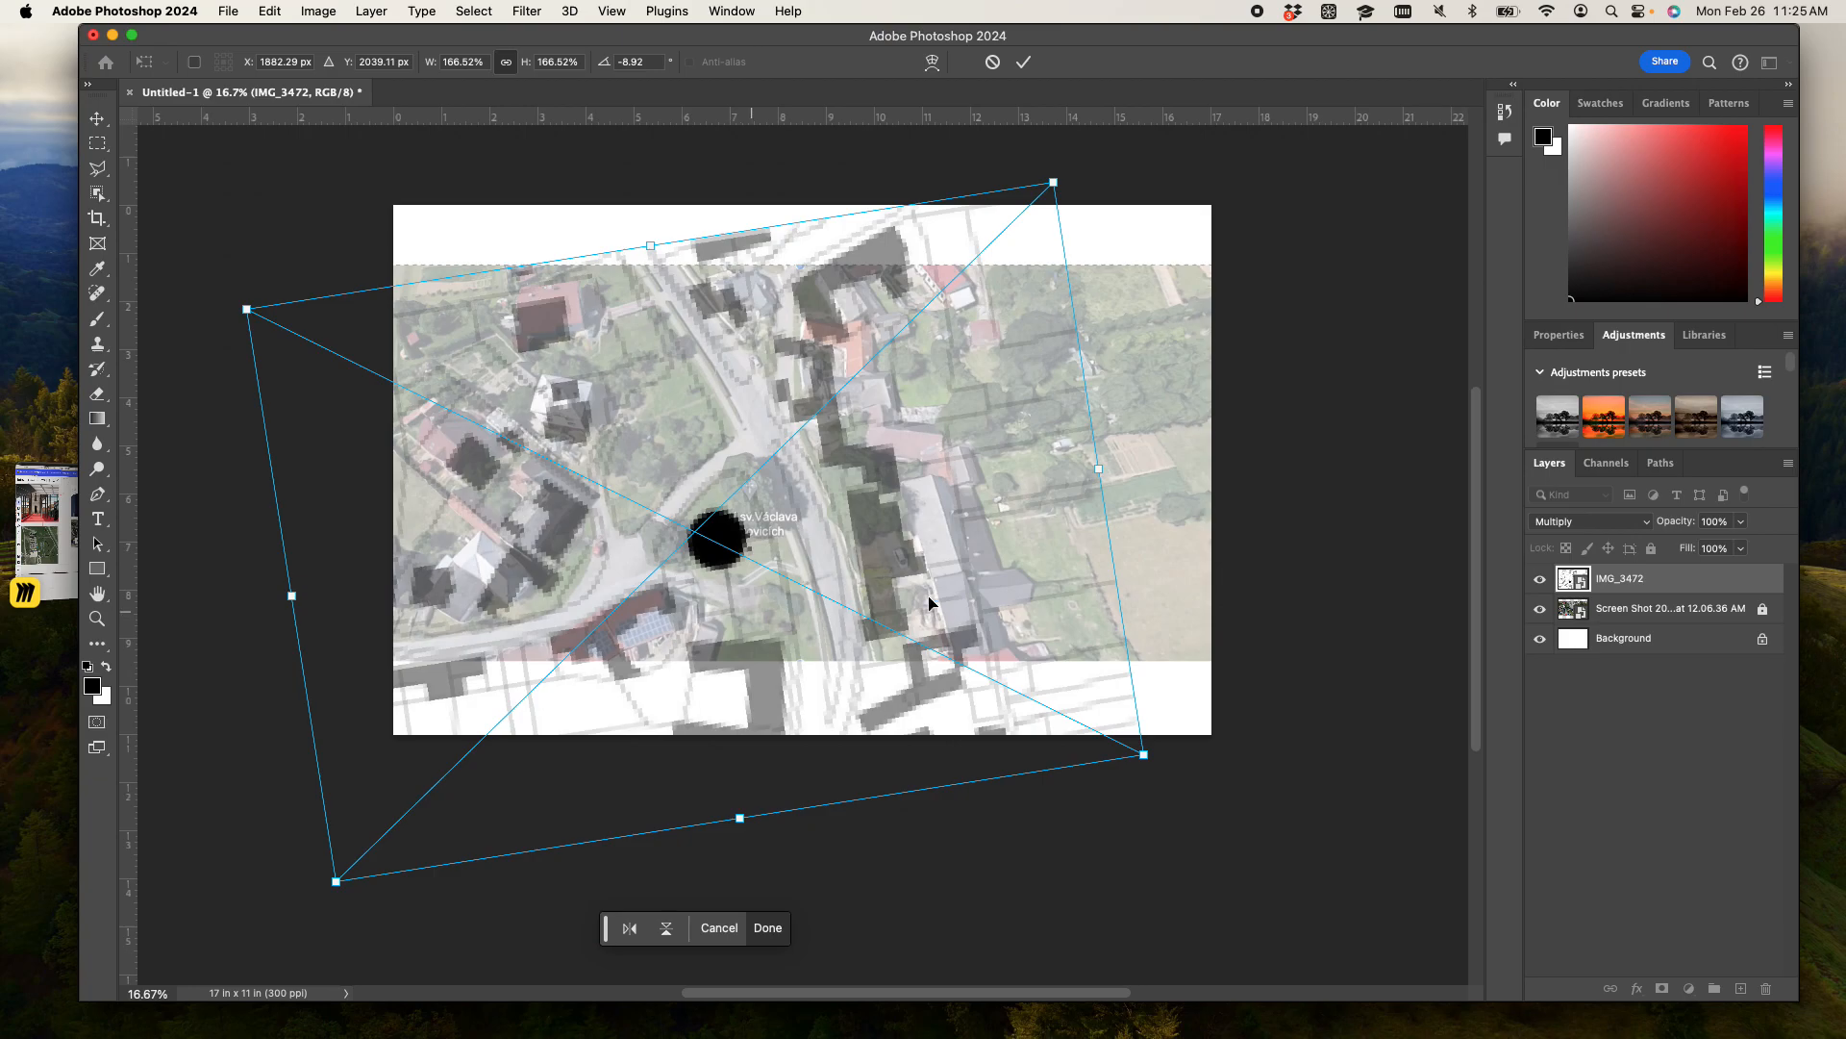
pyautogui.moveTo(1144, 753); pyautogui.dragTo(1160, 761)
pyautogui.moveTo(945, 558)
pyautogui.mouseDown()
pyautogui.moveTo(938, 545)
pyautogui.moveTo(929, 559)
pyautogui.mouseUp()
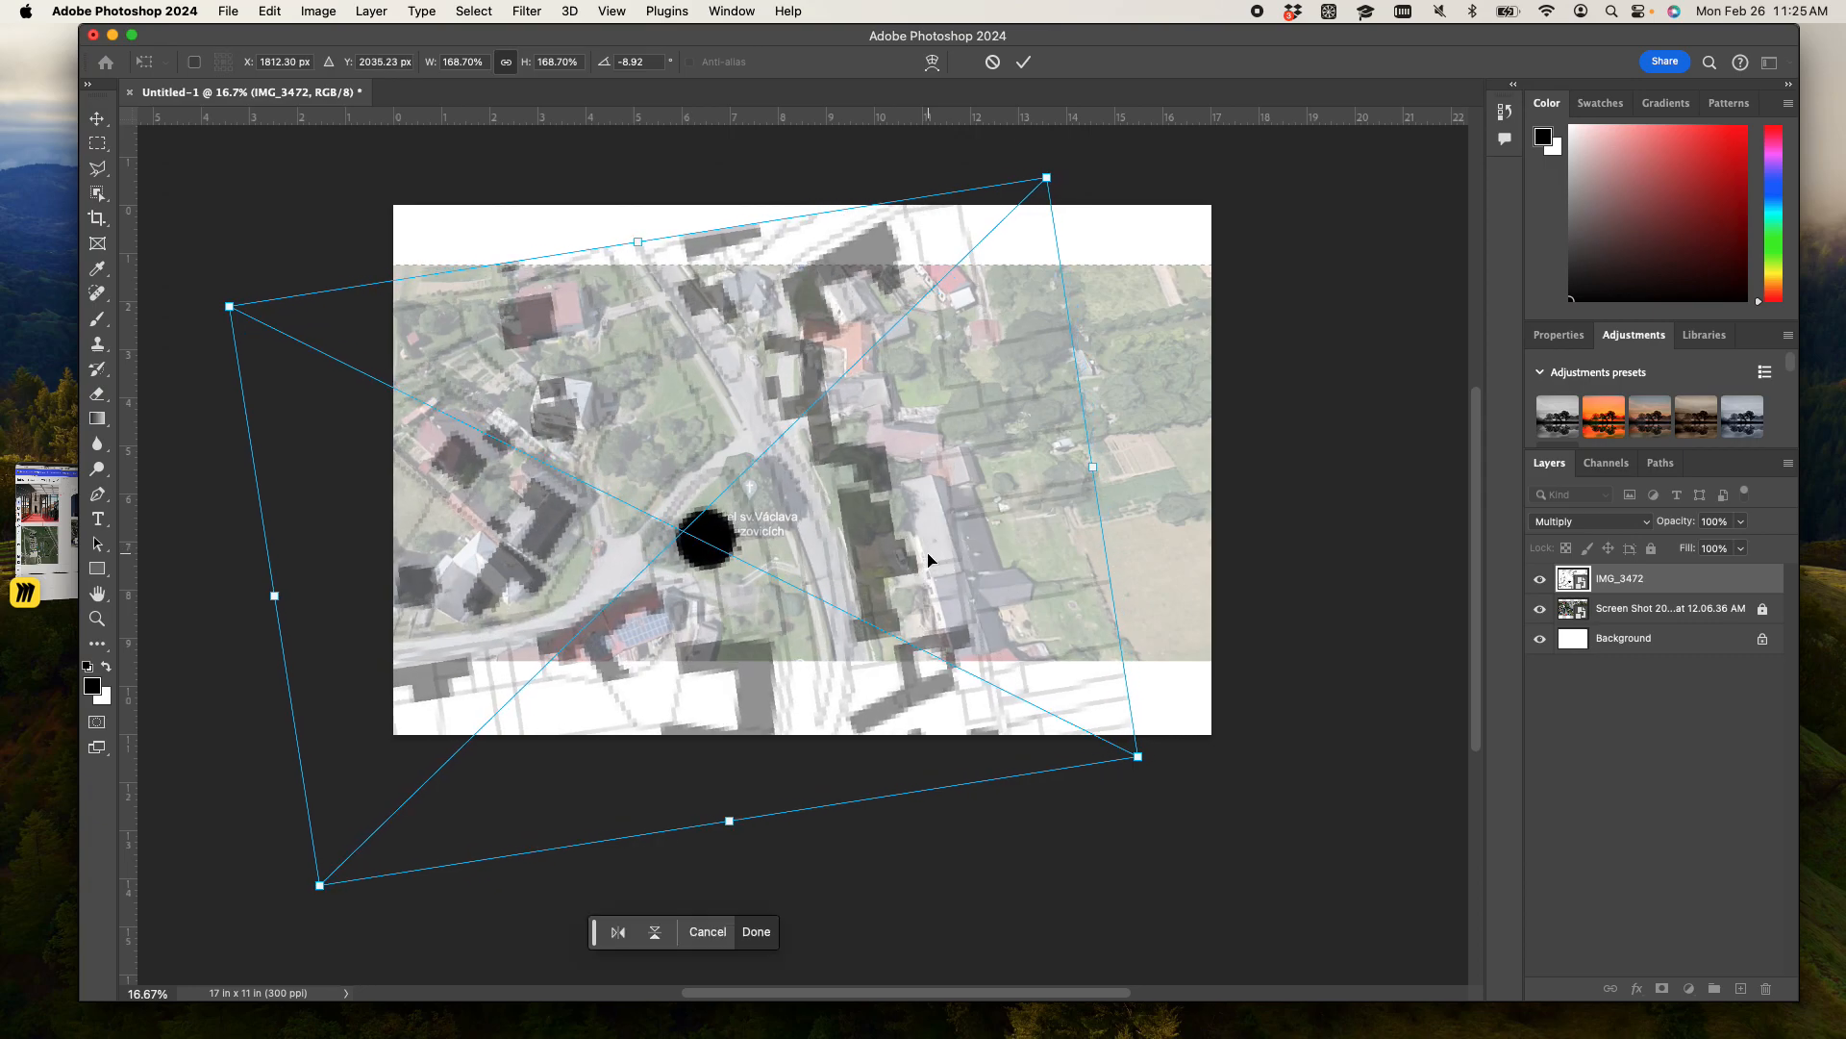
pyautogui.press('super+plus')
pyautogui.press('super+plus')
pyautogui.moveTo(968, 356); pyautogui.dragTo(1253, 503)
pyautogui.moveTo(966, 520); pyautogui.dragTo(1007, 510)
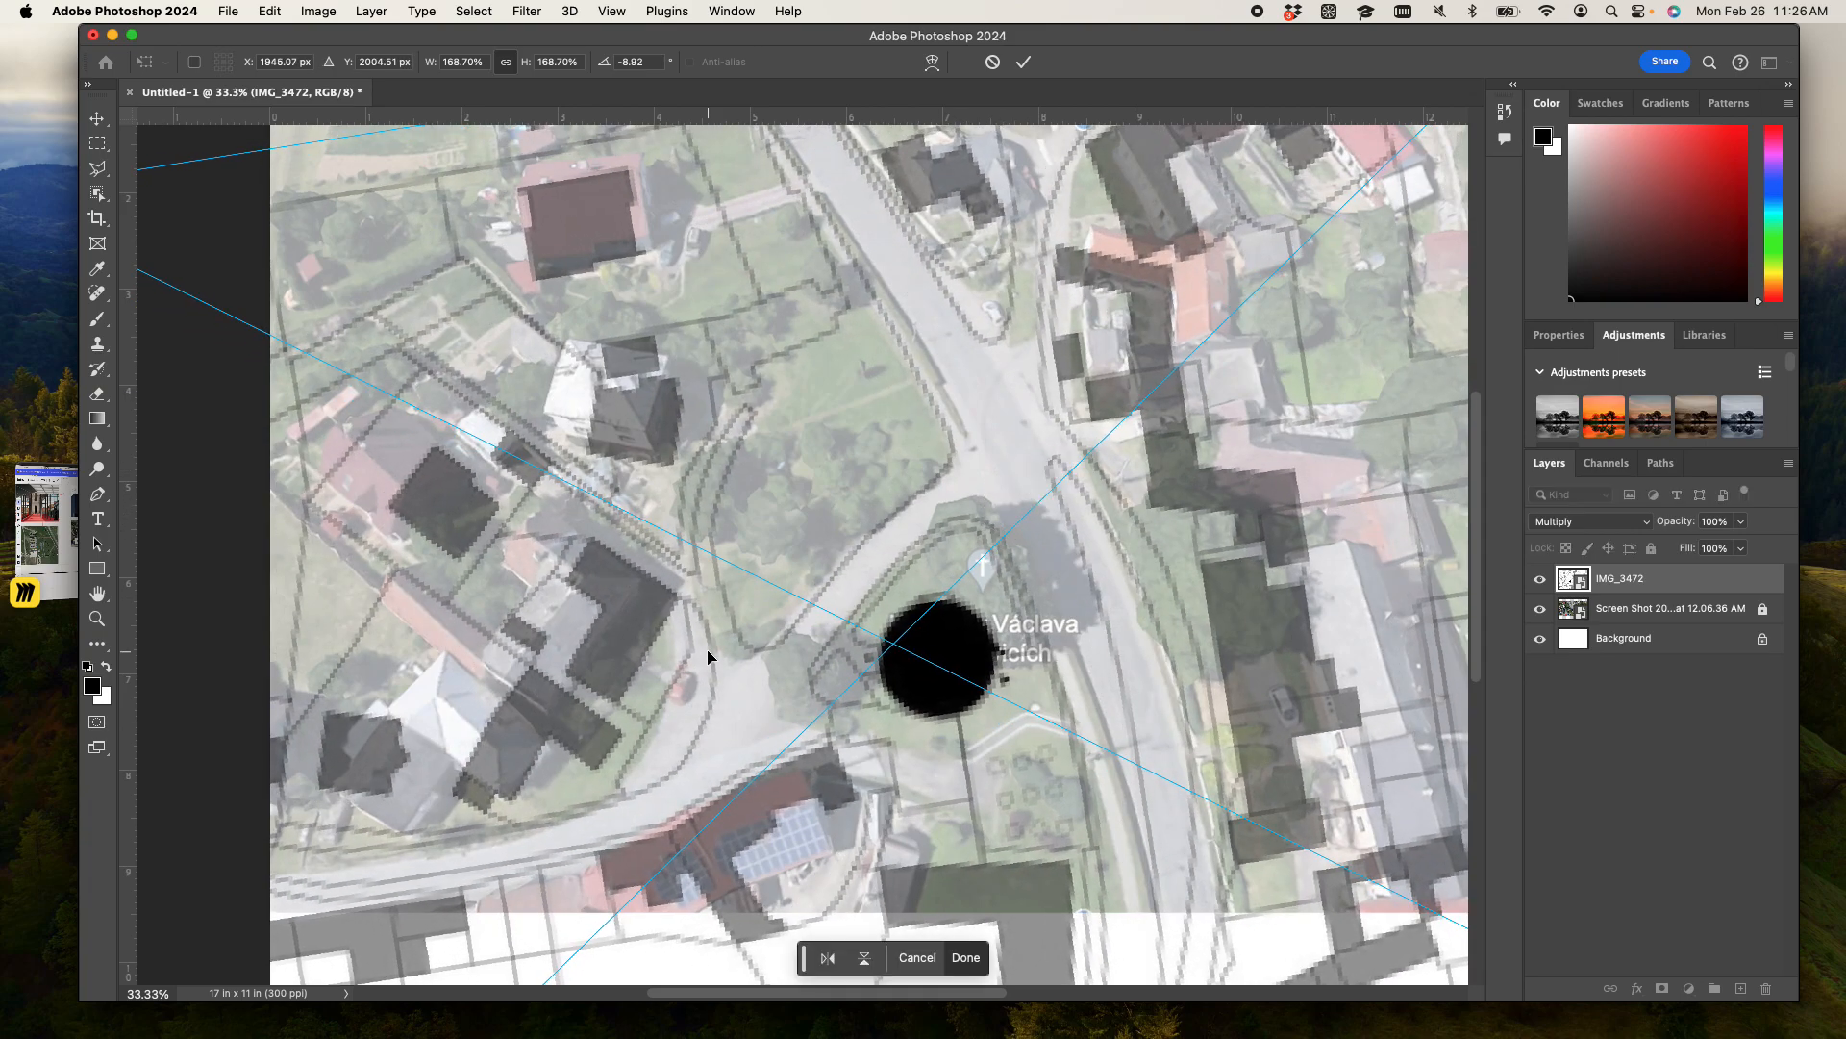
# - Enlarge the map proportionally to 171.05% and shift it to about X 1879 px, Y 2001 px
pyautogui.press('super+minus')
pyautogui.press('super+minus')
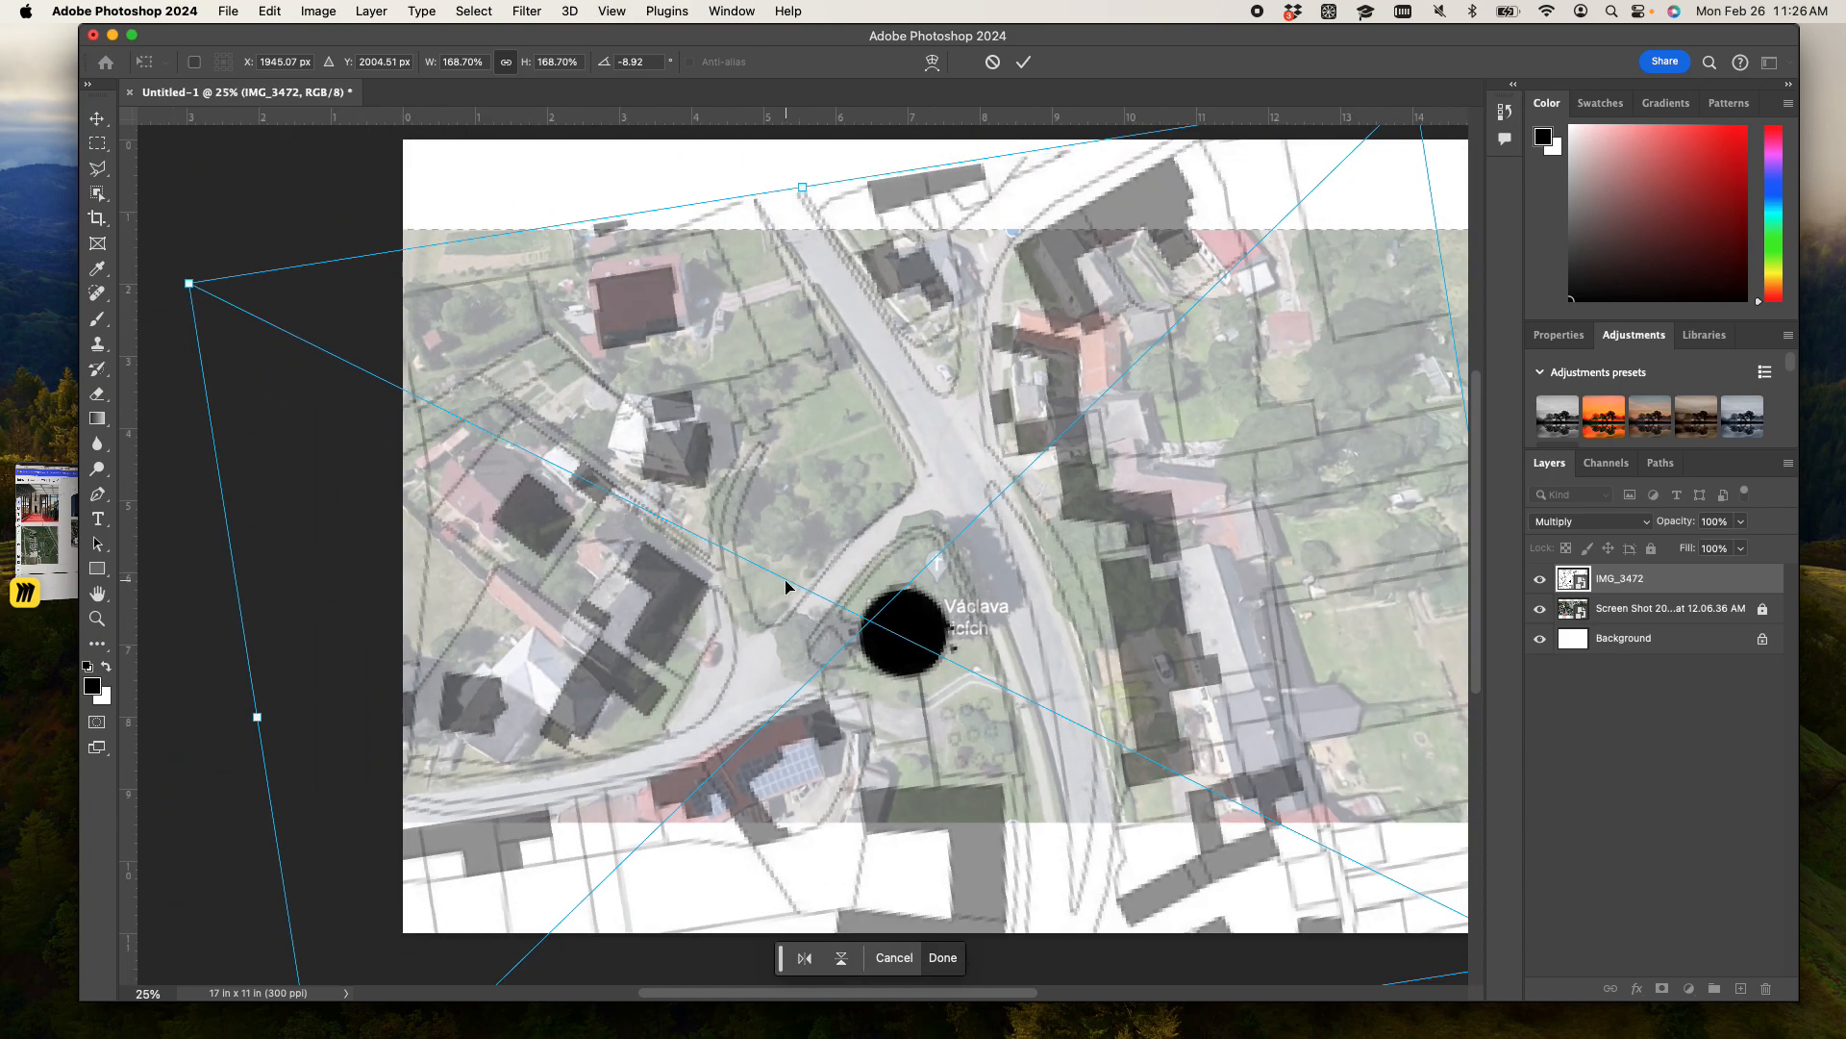
pyautogui.moveTo(389, 379); pyautogui.dragTo(383, 363)
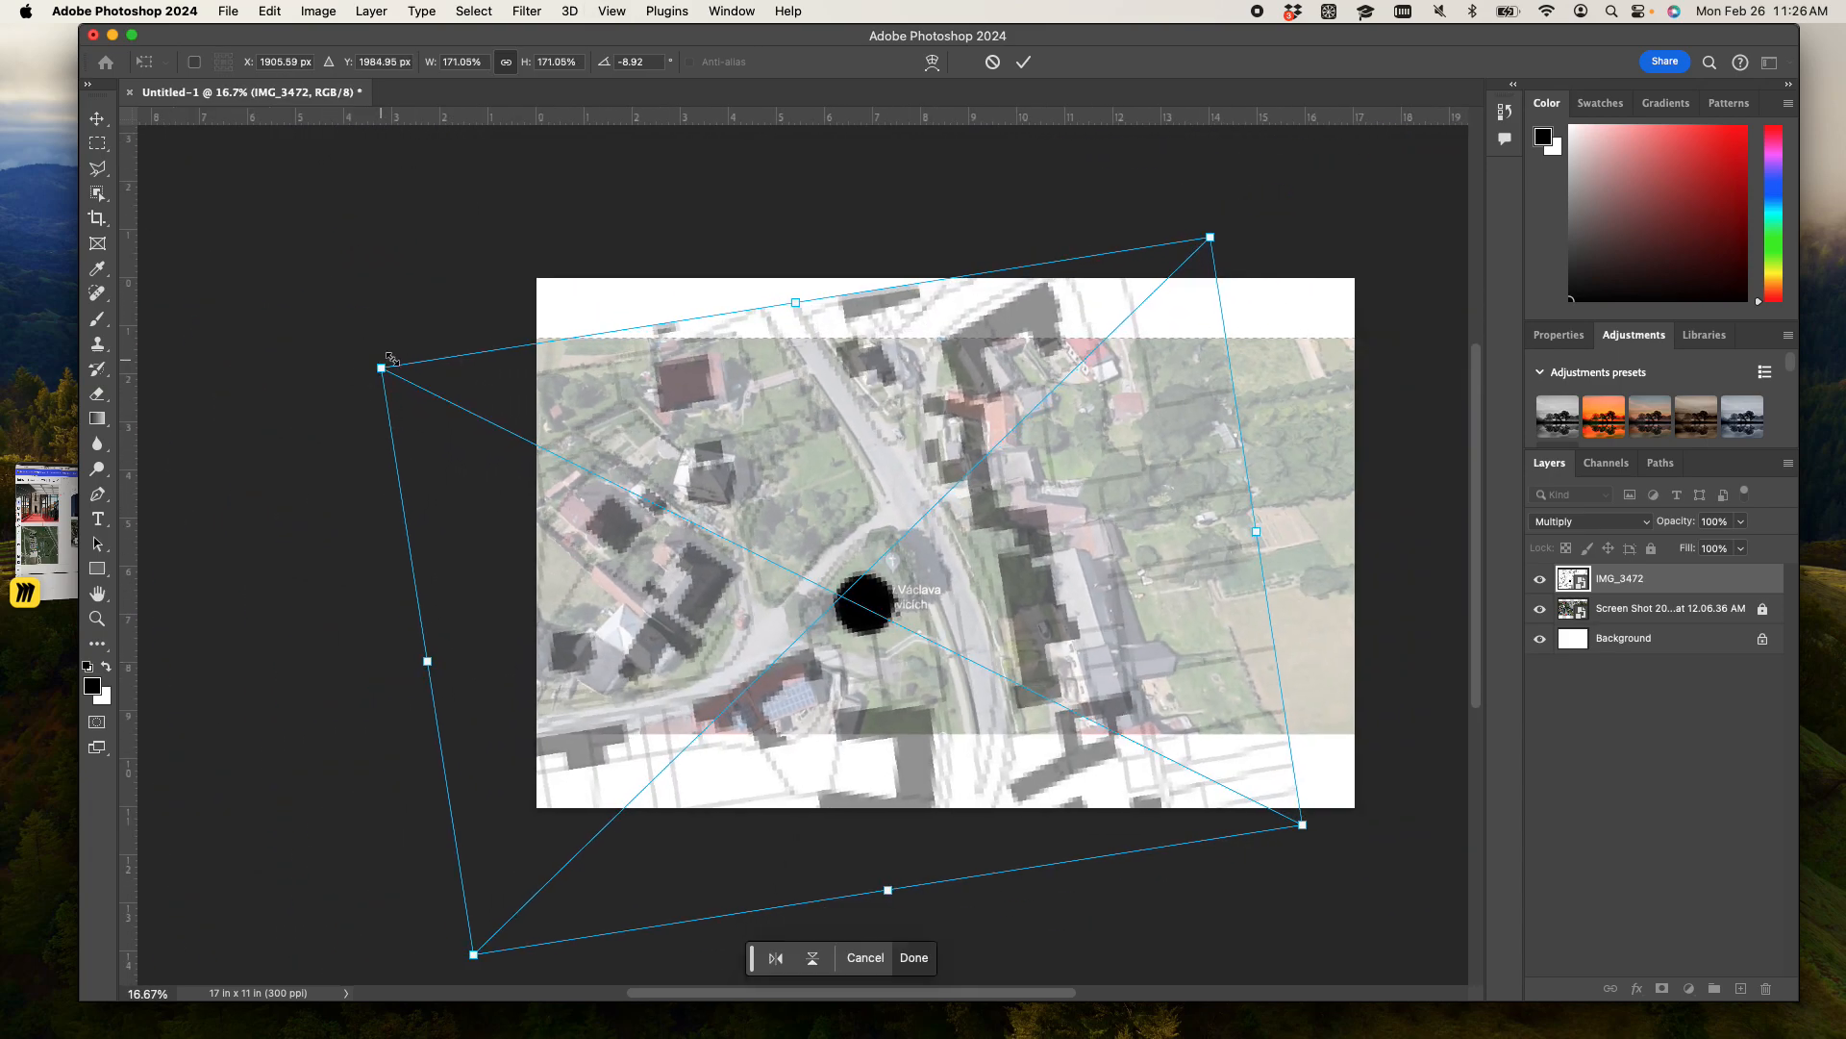
pyautogui.press('super+equal')
pyautogui.press('super+equal')
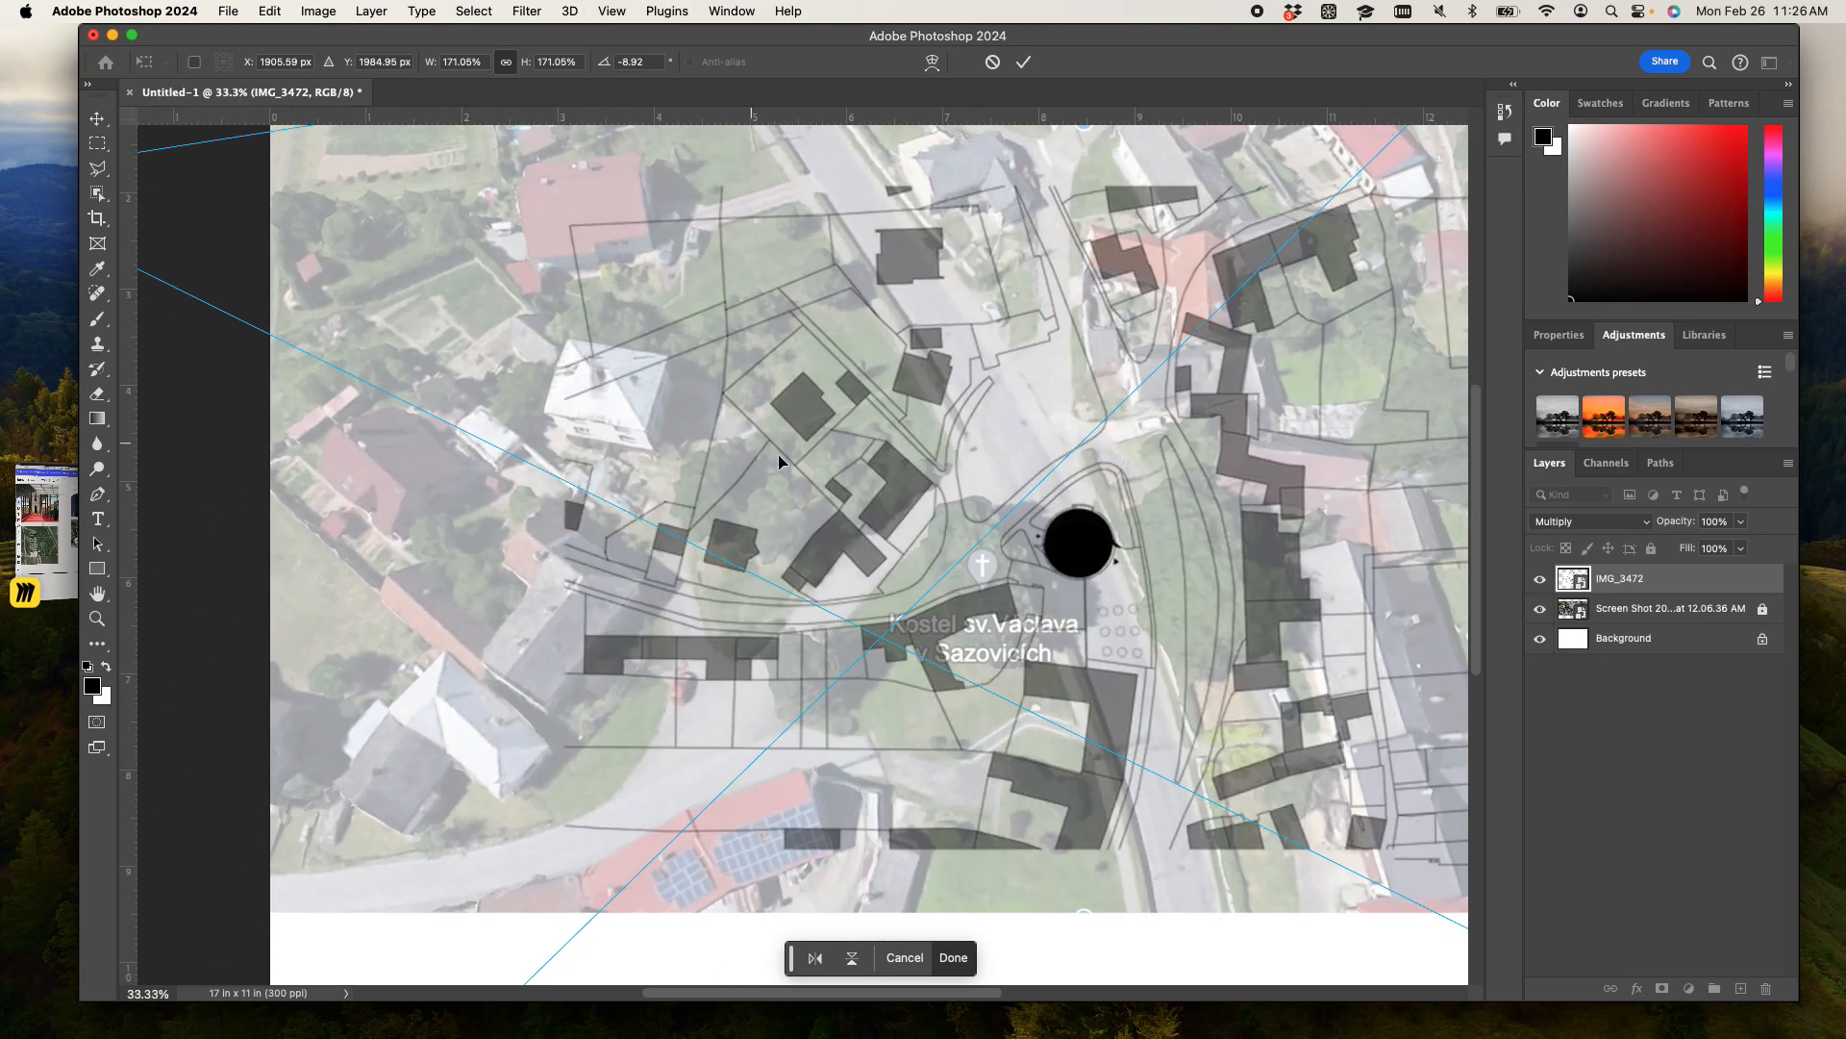
pyautogui.moveTo(844, 500); pyautogui.dragTo(832, 499)
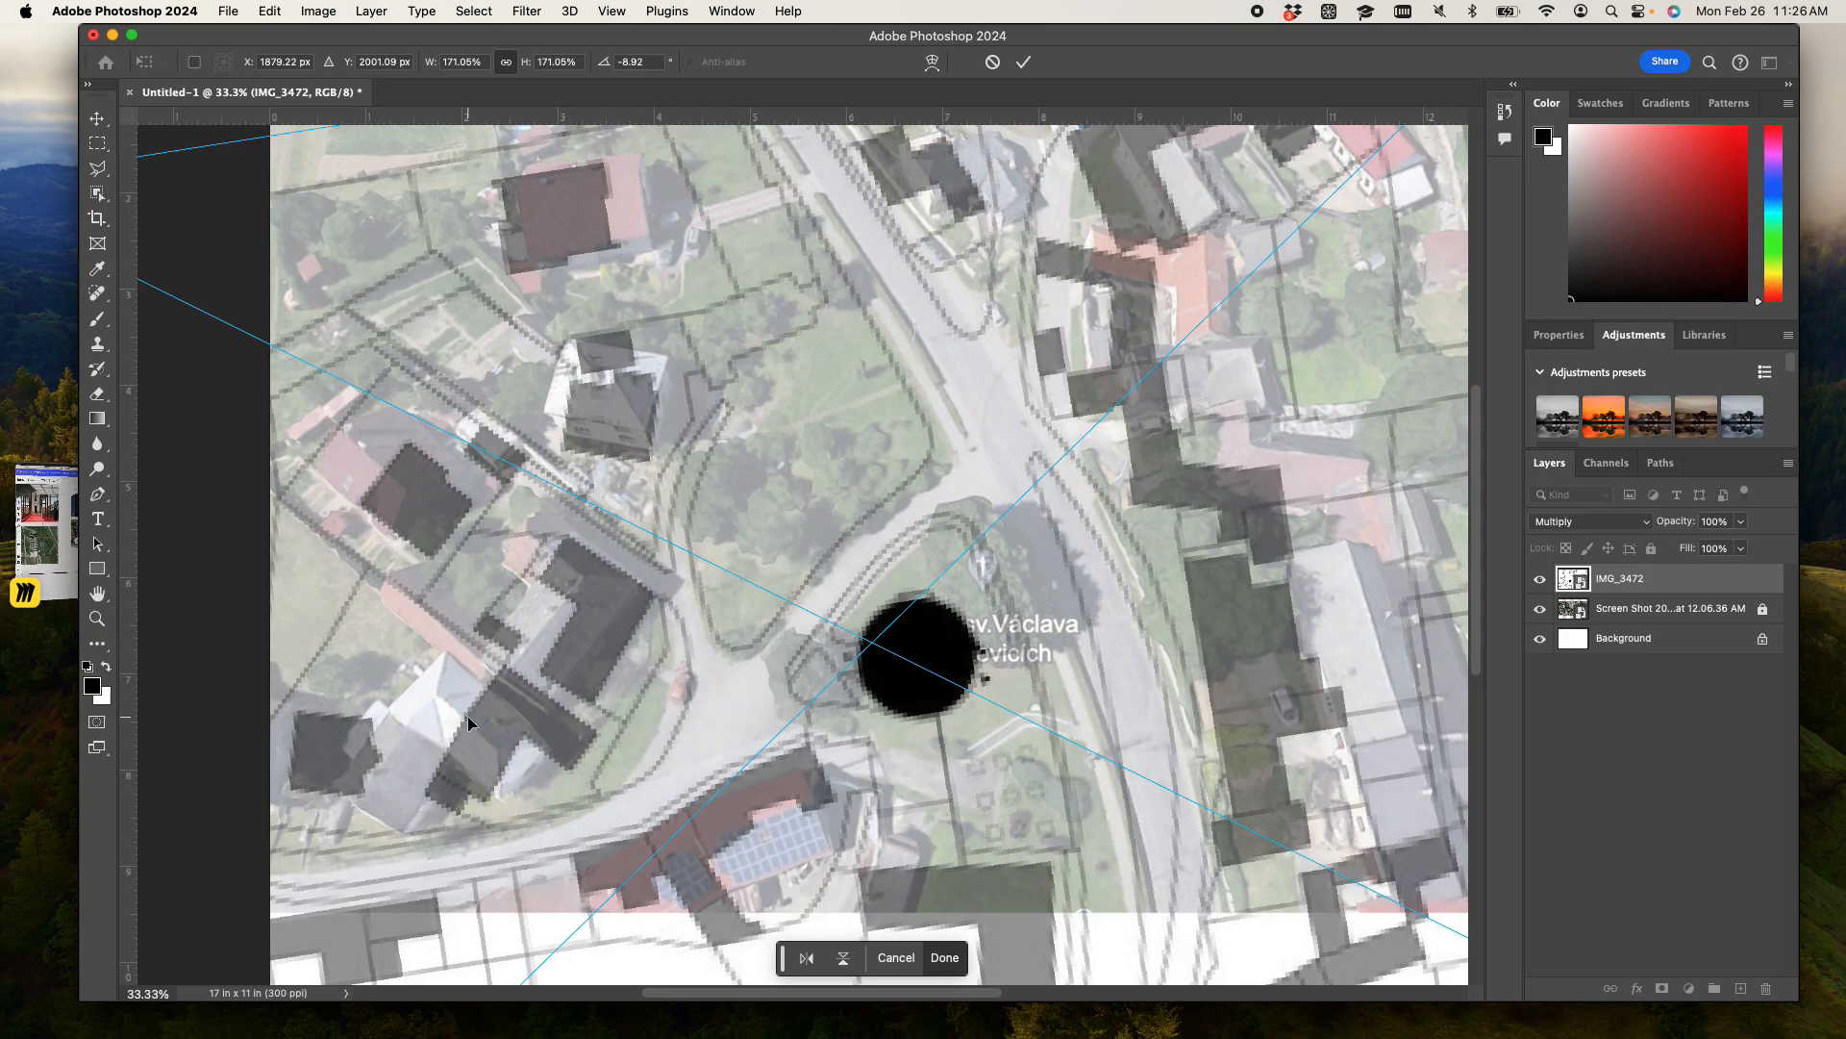
# - Rotate the map to -9.83° and move it right to about X 2031 px, matching the buildings in the photo
pyautogui.scroll(-5, 468, 723)
pyautogui.moveTo(1000, 891); pyautogui.dragTo(1009, 895)
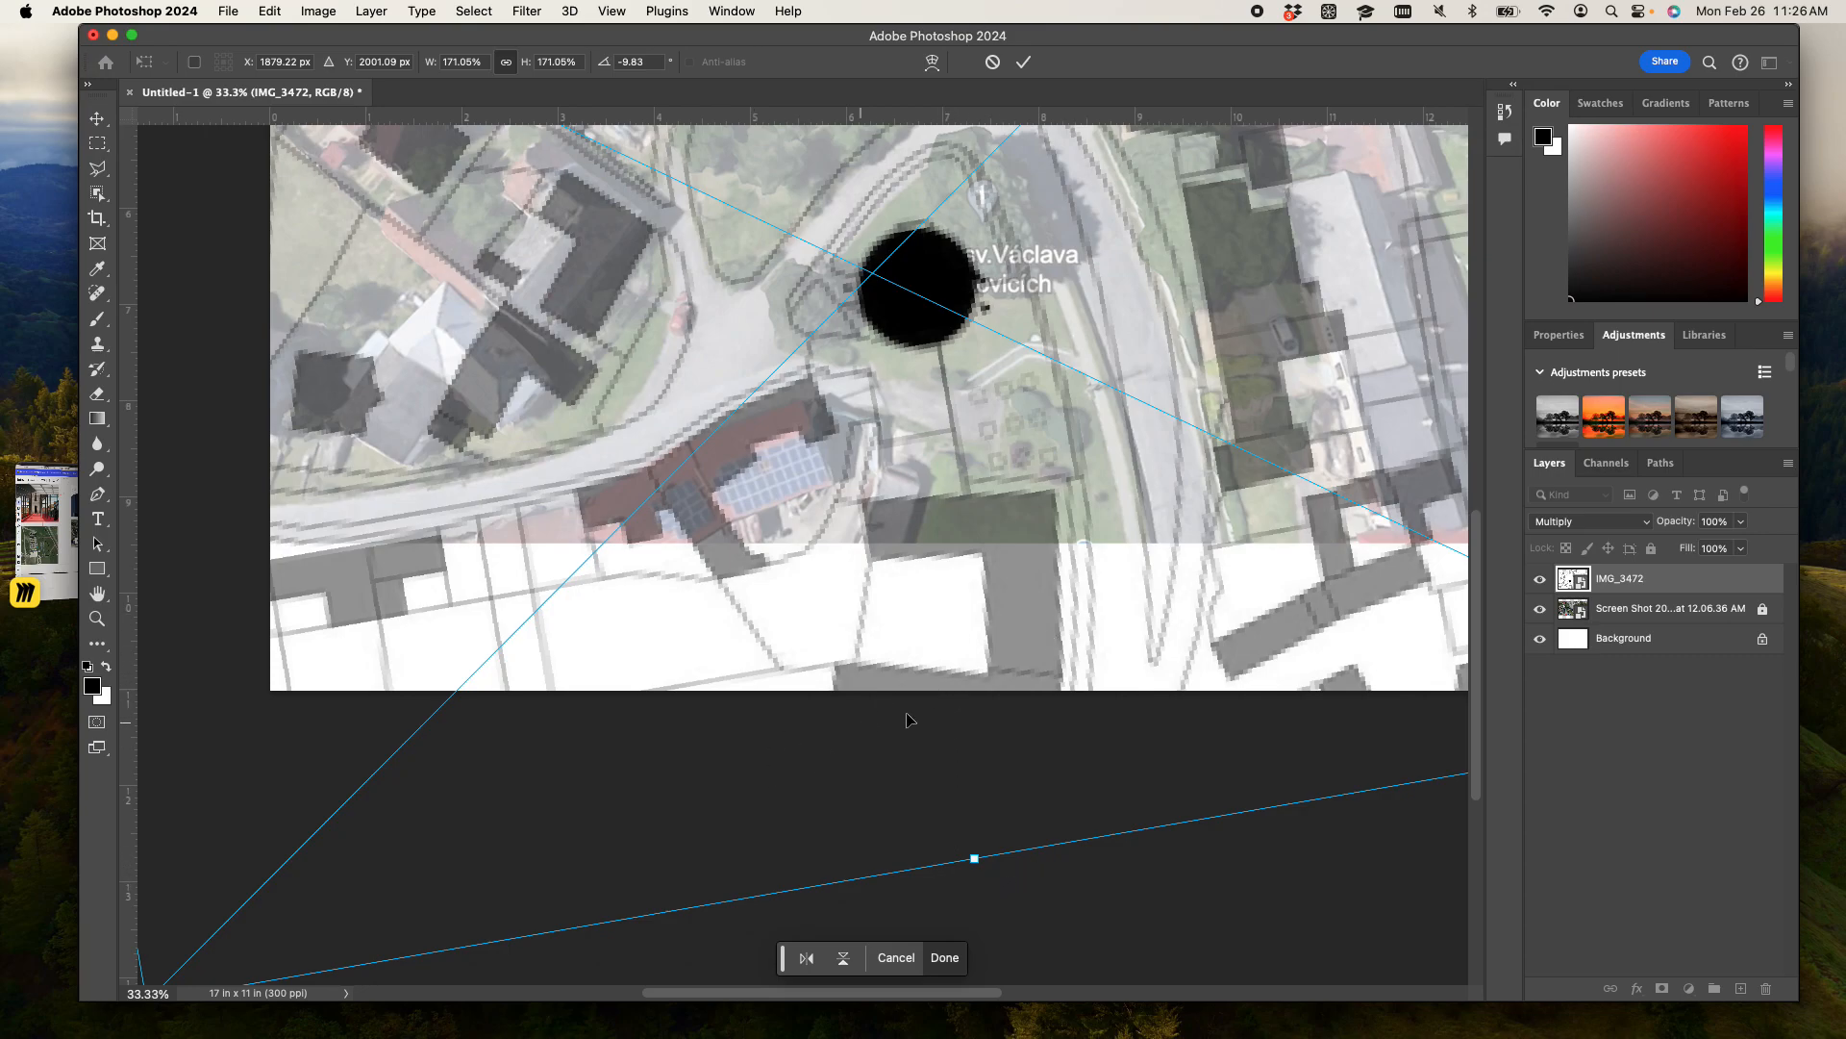
pyautogui.scroll(5, 1255, 923)
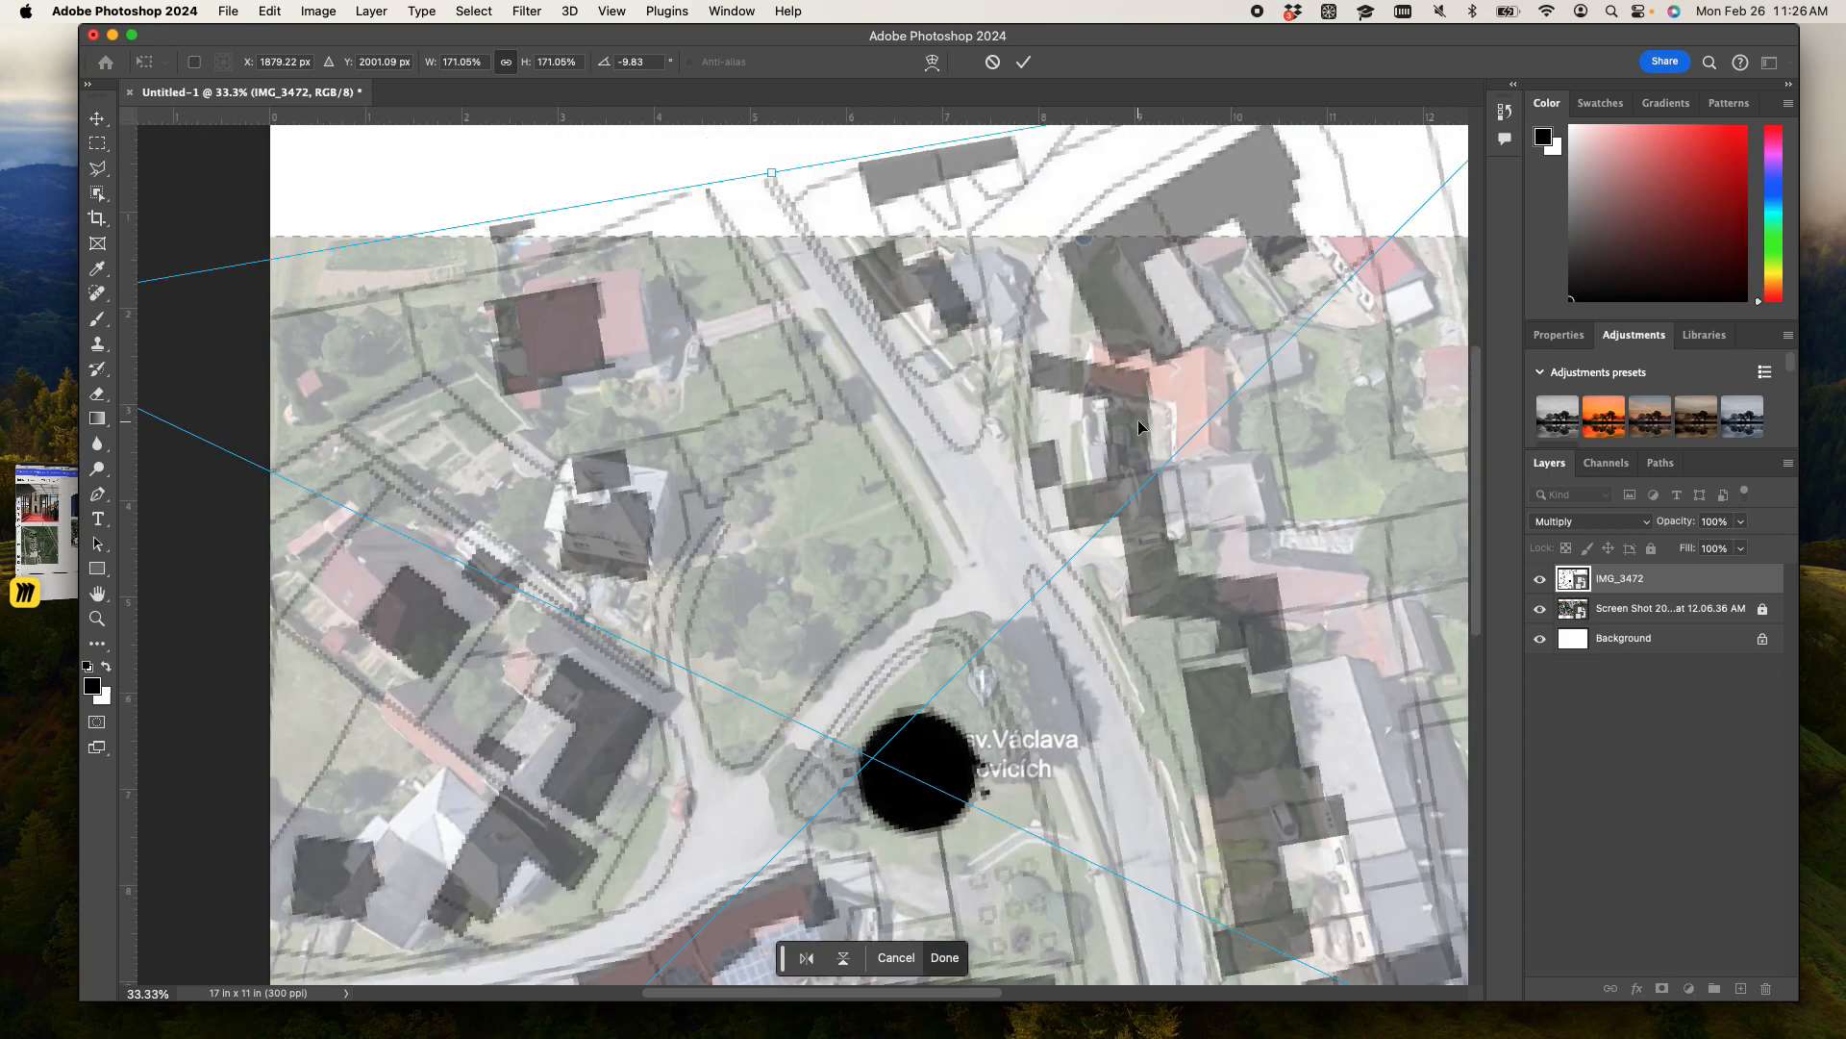
pyautogui.moveTo(1144, 425); pyautogui.dragTo(1181, 431)
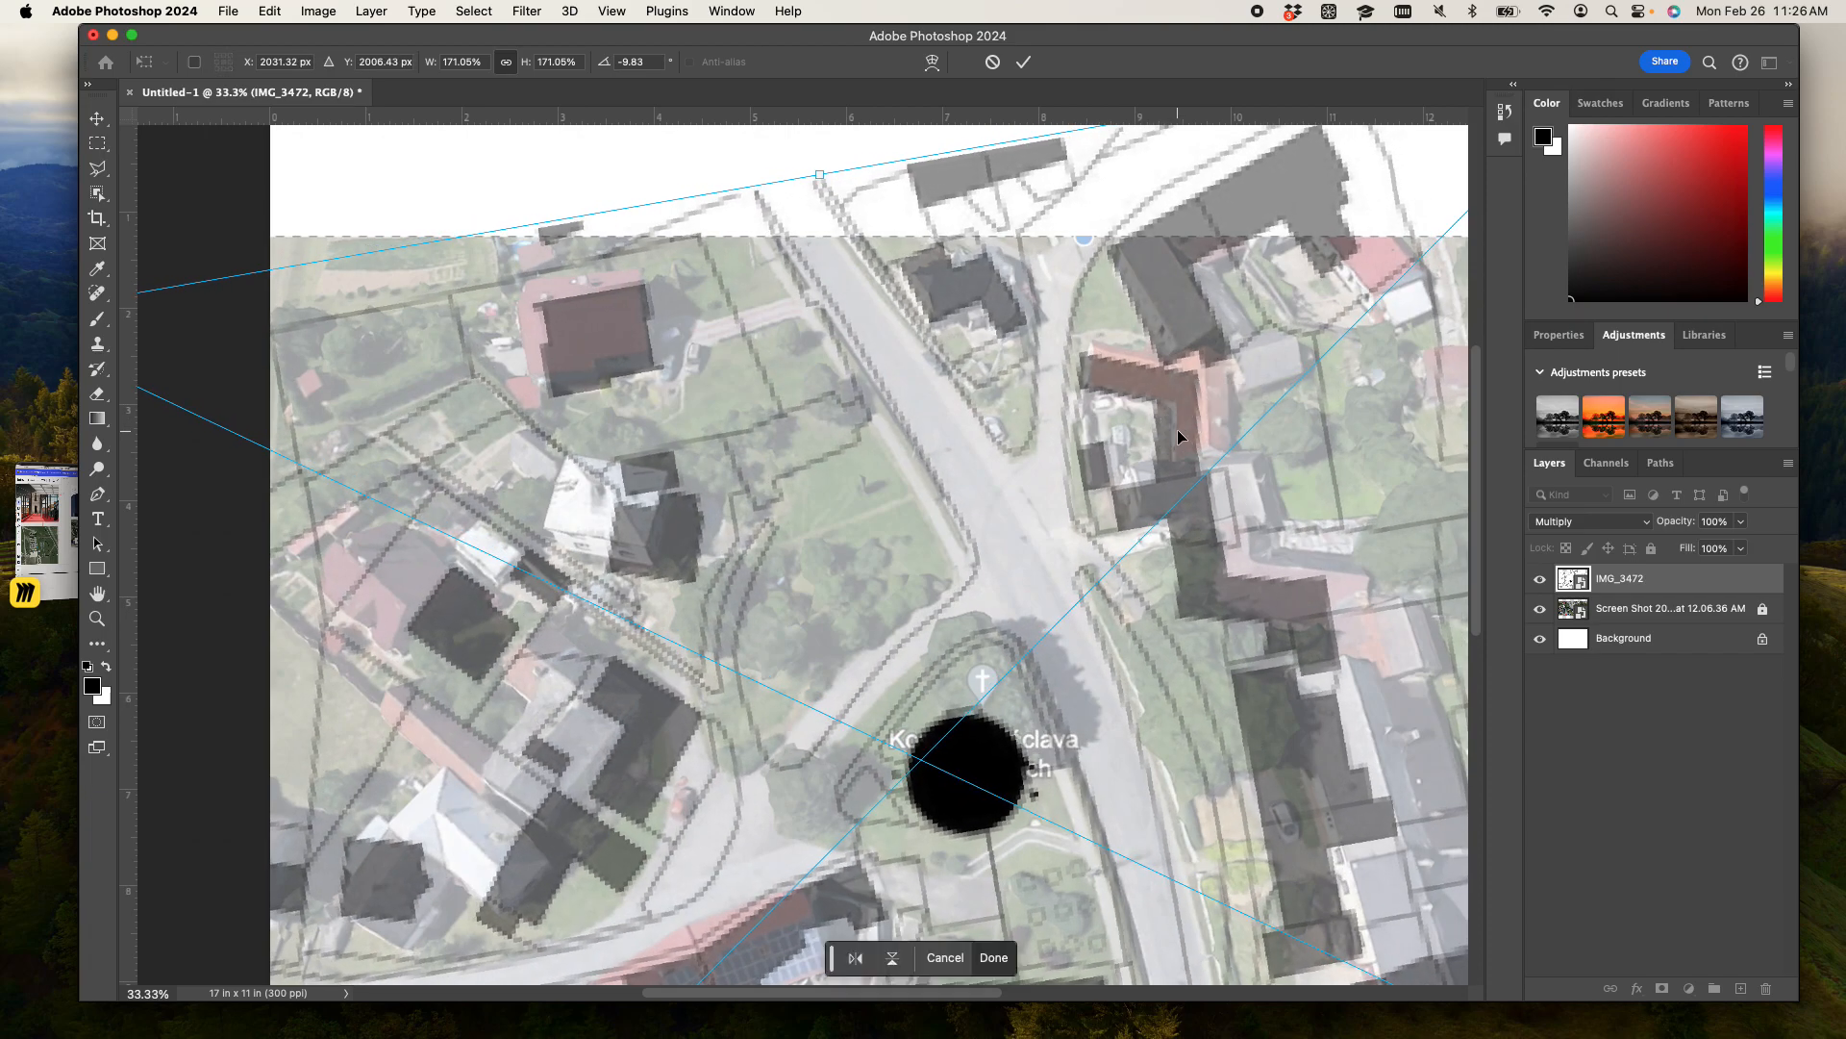
# - Scale the map to 175.42% with a rotation of -8.78° and align it at about X 1986 px, Y 2003 px
pyautogui.press('super+minus')
pyautogui.press('super+minus')
pyautogui.moveTo(371, 413); pyautogui.dragTo(379, 416)
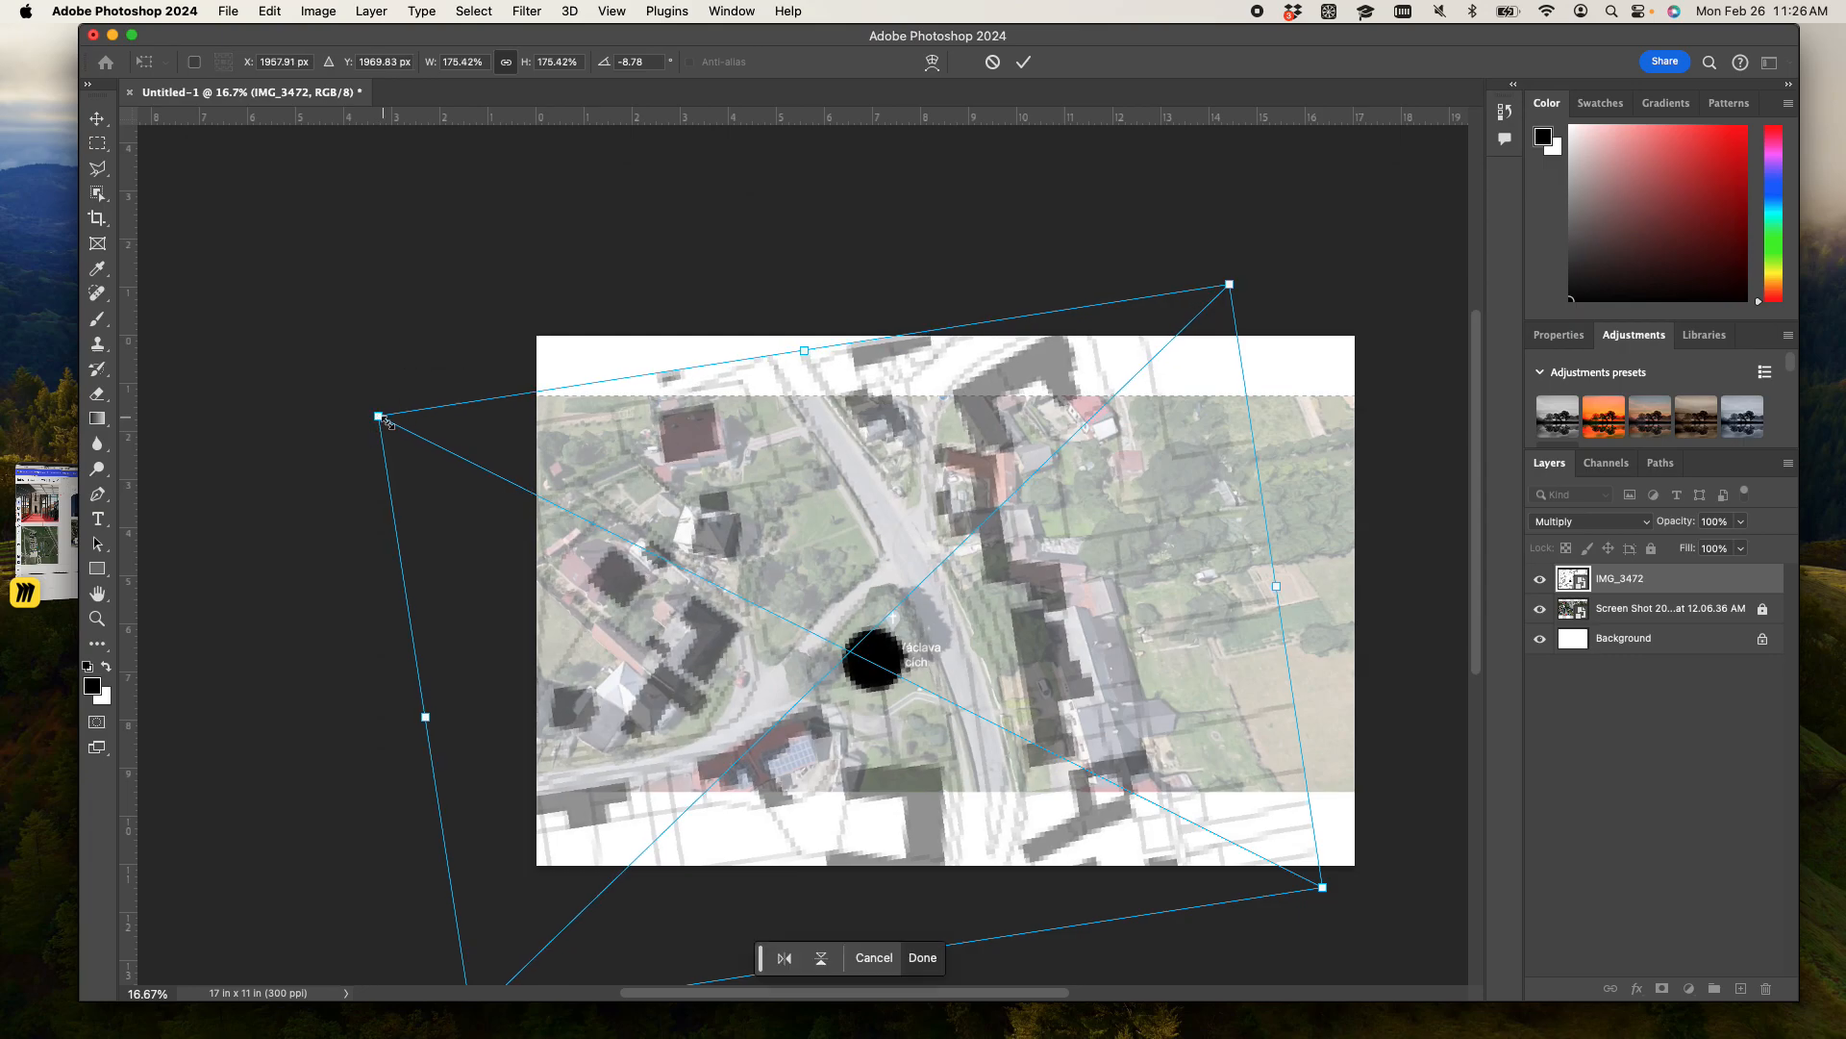
pyautogui.moveTo(853, 548); pyautogui.dragTo(855, 559)
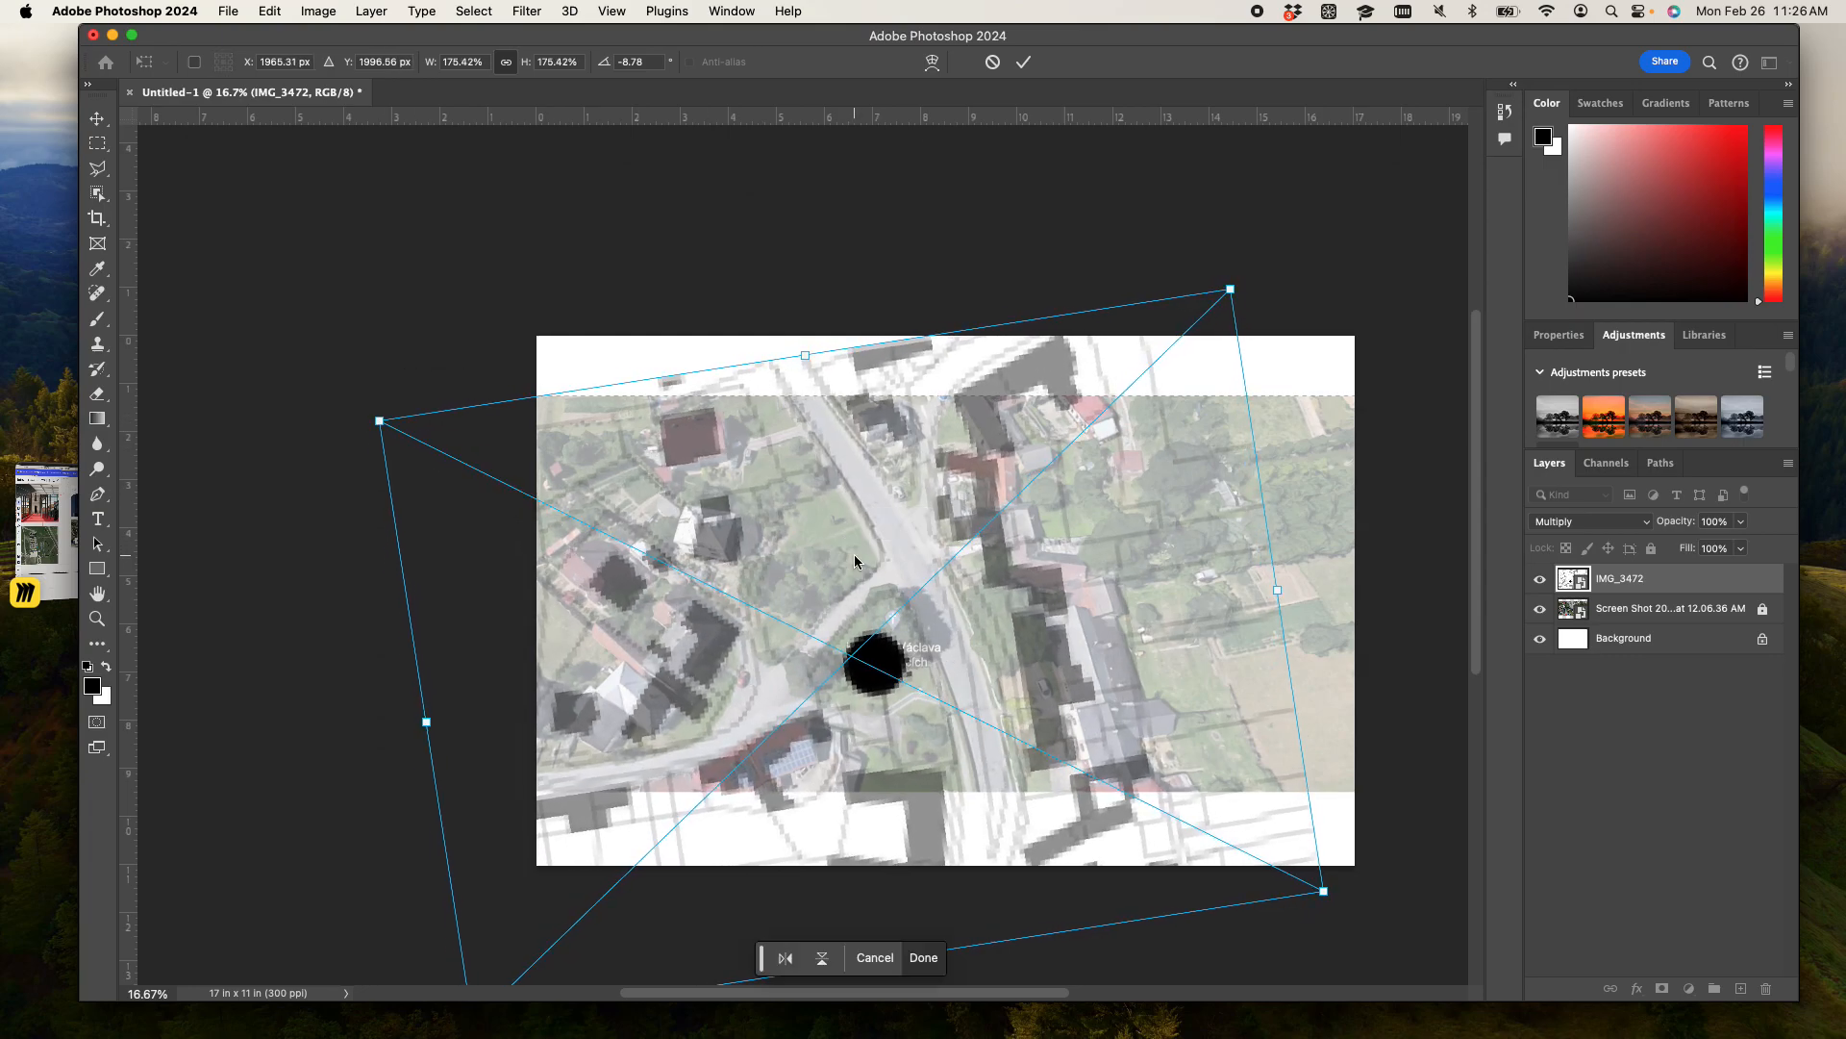
pyautogui.press('super+plus')
pyautogui.press('super+plus')
pyautogui.press('super+plus')
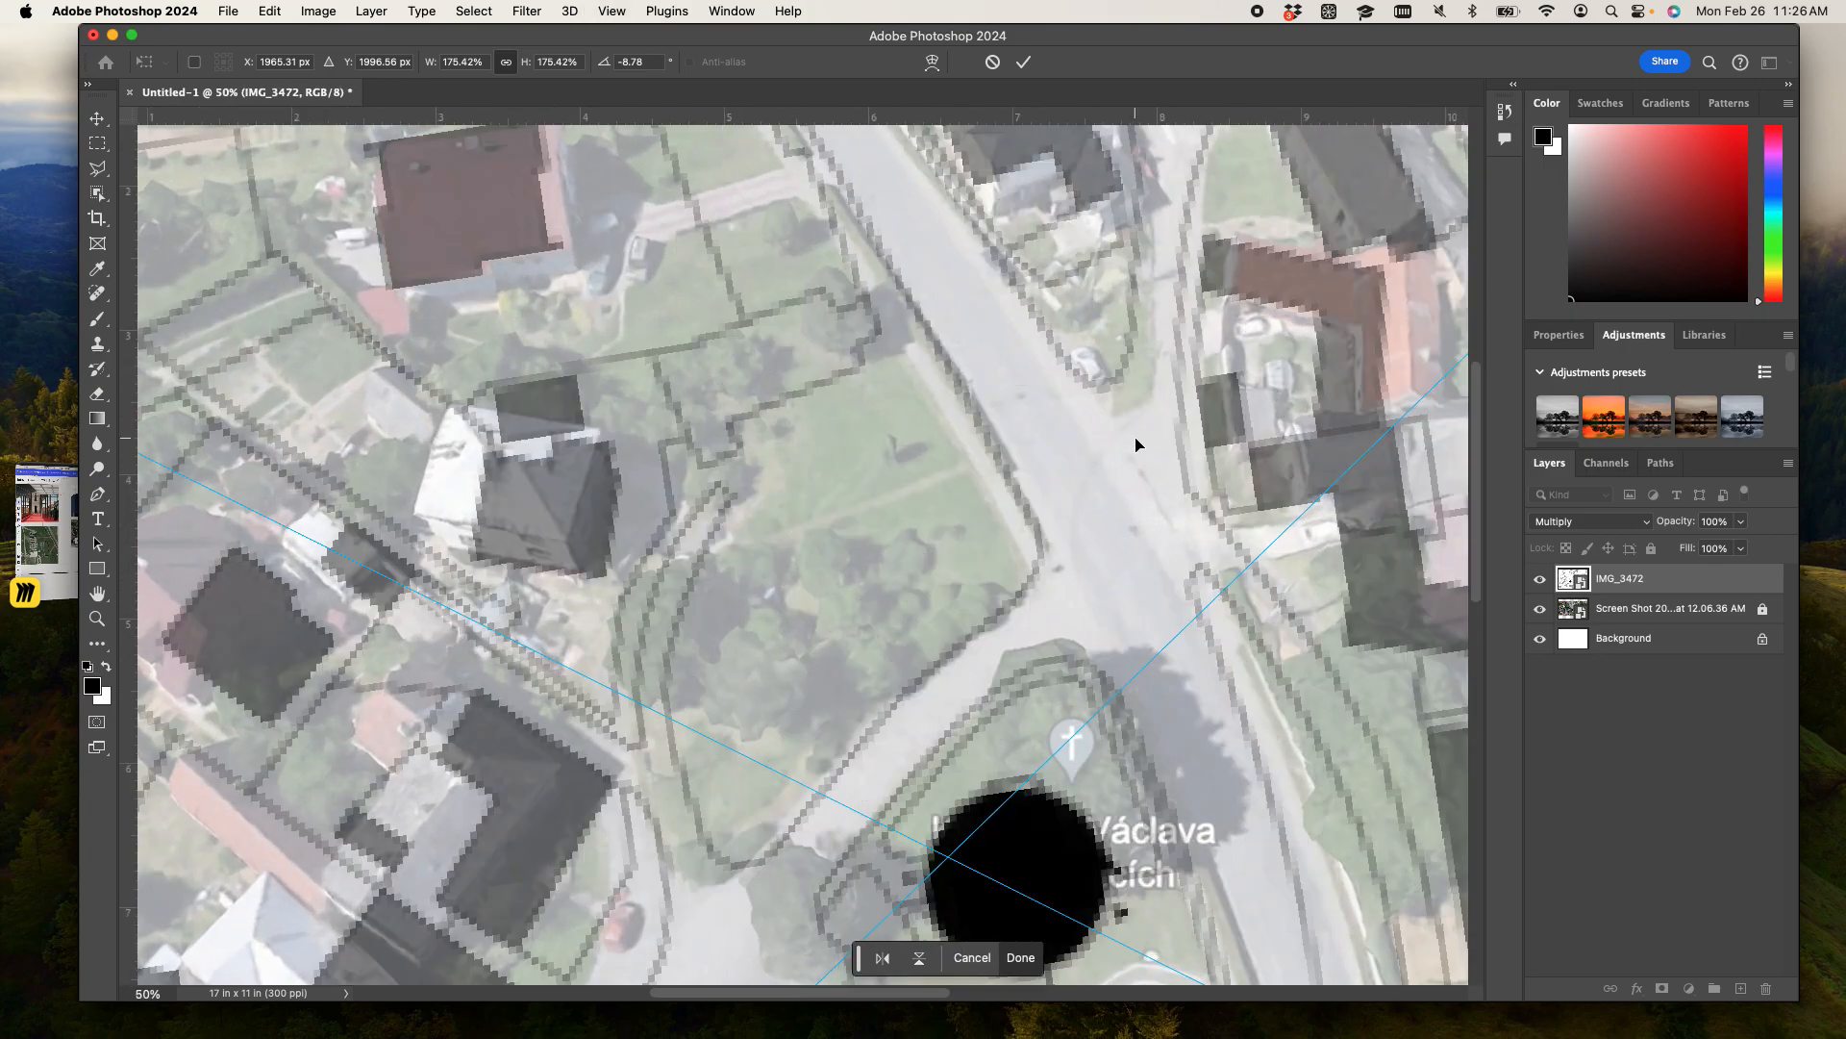
pyautogui.moveTo(1146, 448); pyautogui.dragTo(853, 649)
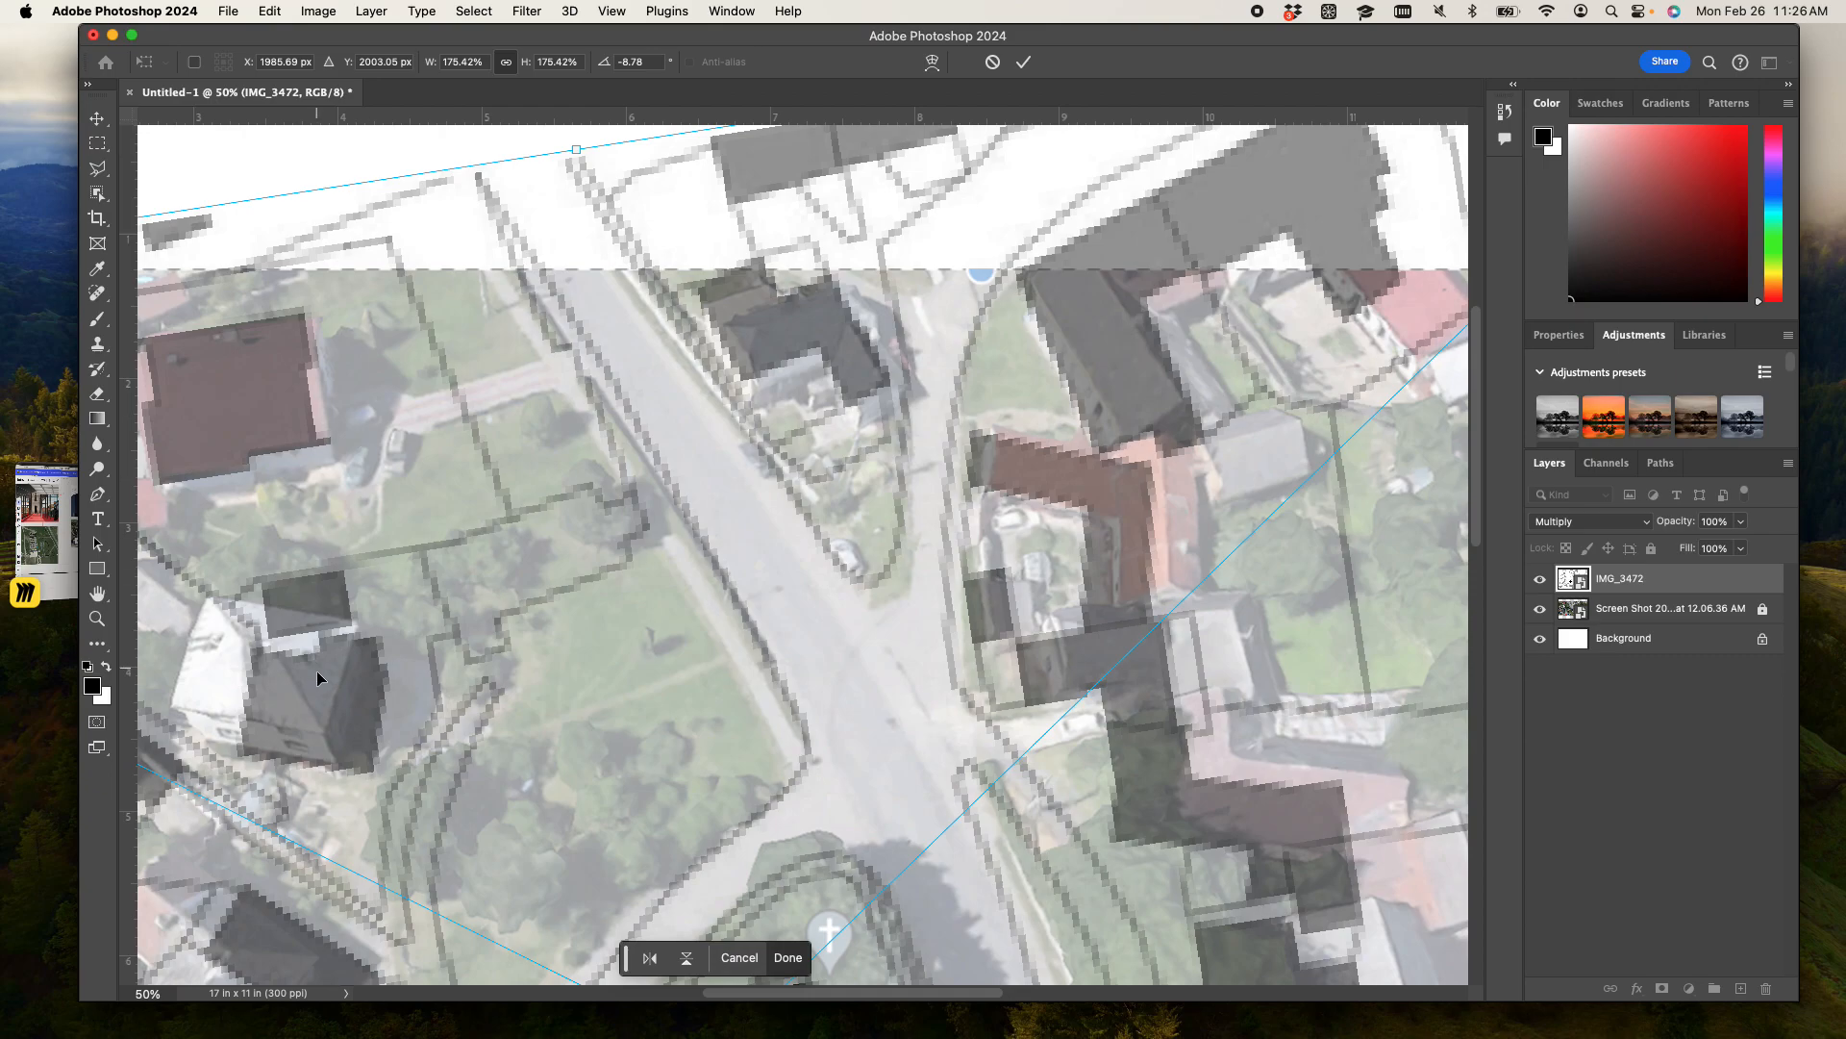
pyautogui.moveTo(423, 661); pyautogui.dragTo(741, 552)
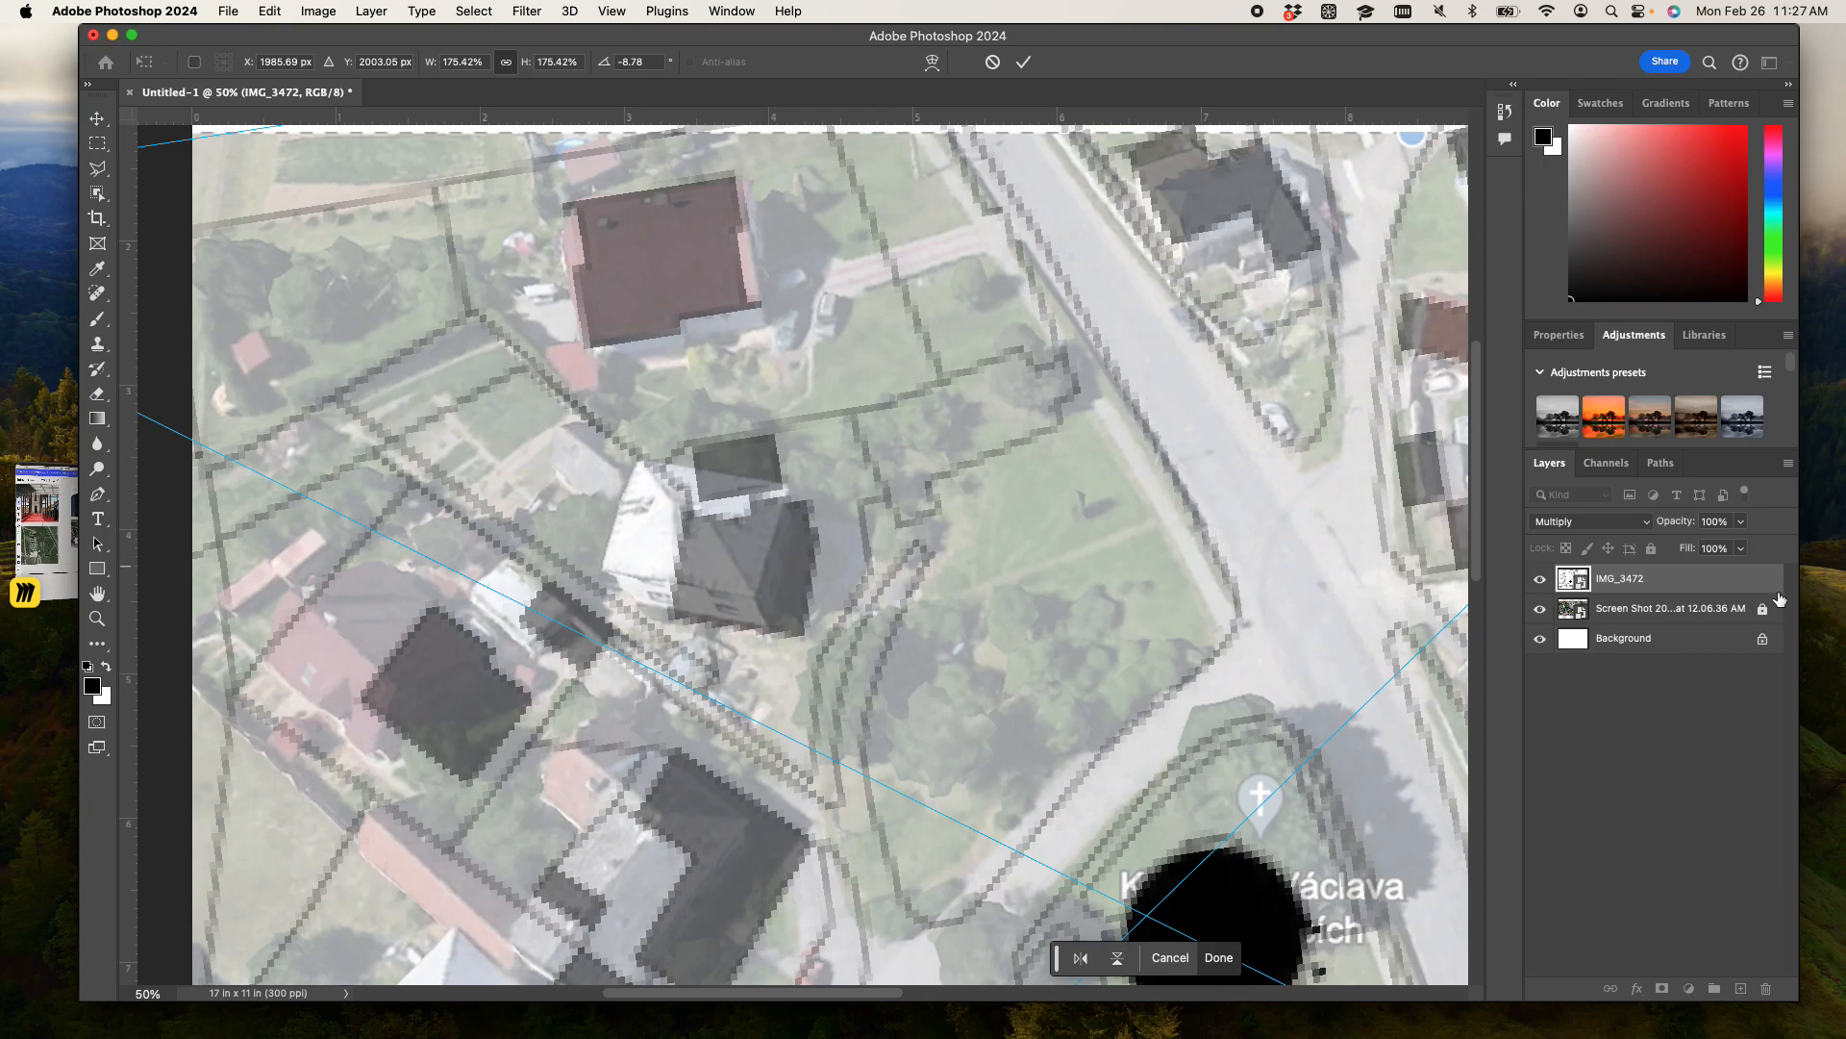
# - Hide the IMG_3472 map to examine the aerial photo underneath, and show the map again
pyautogui.click(1540, 578)
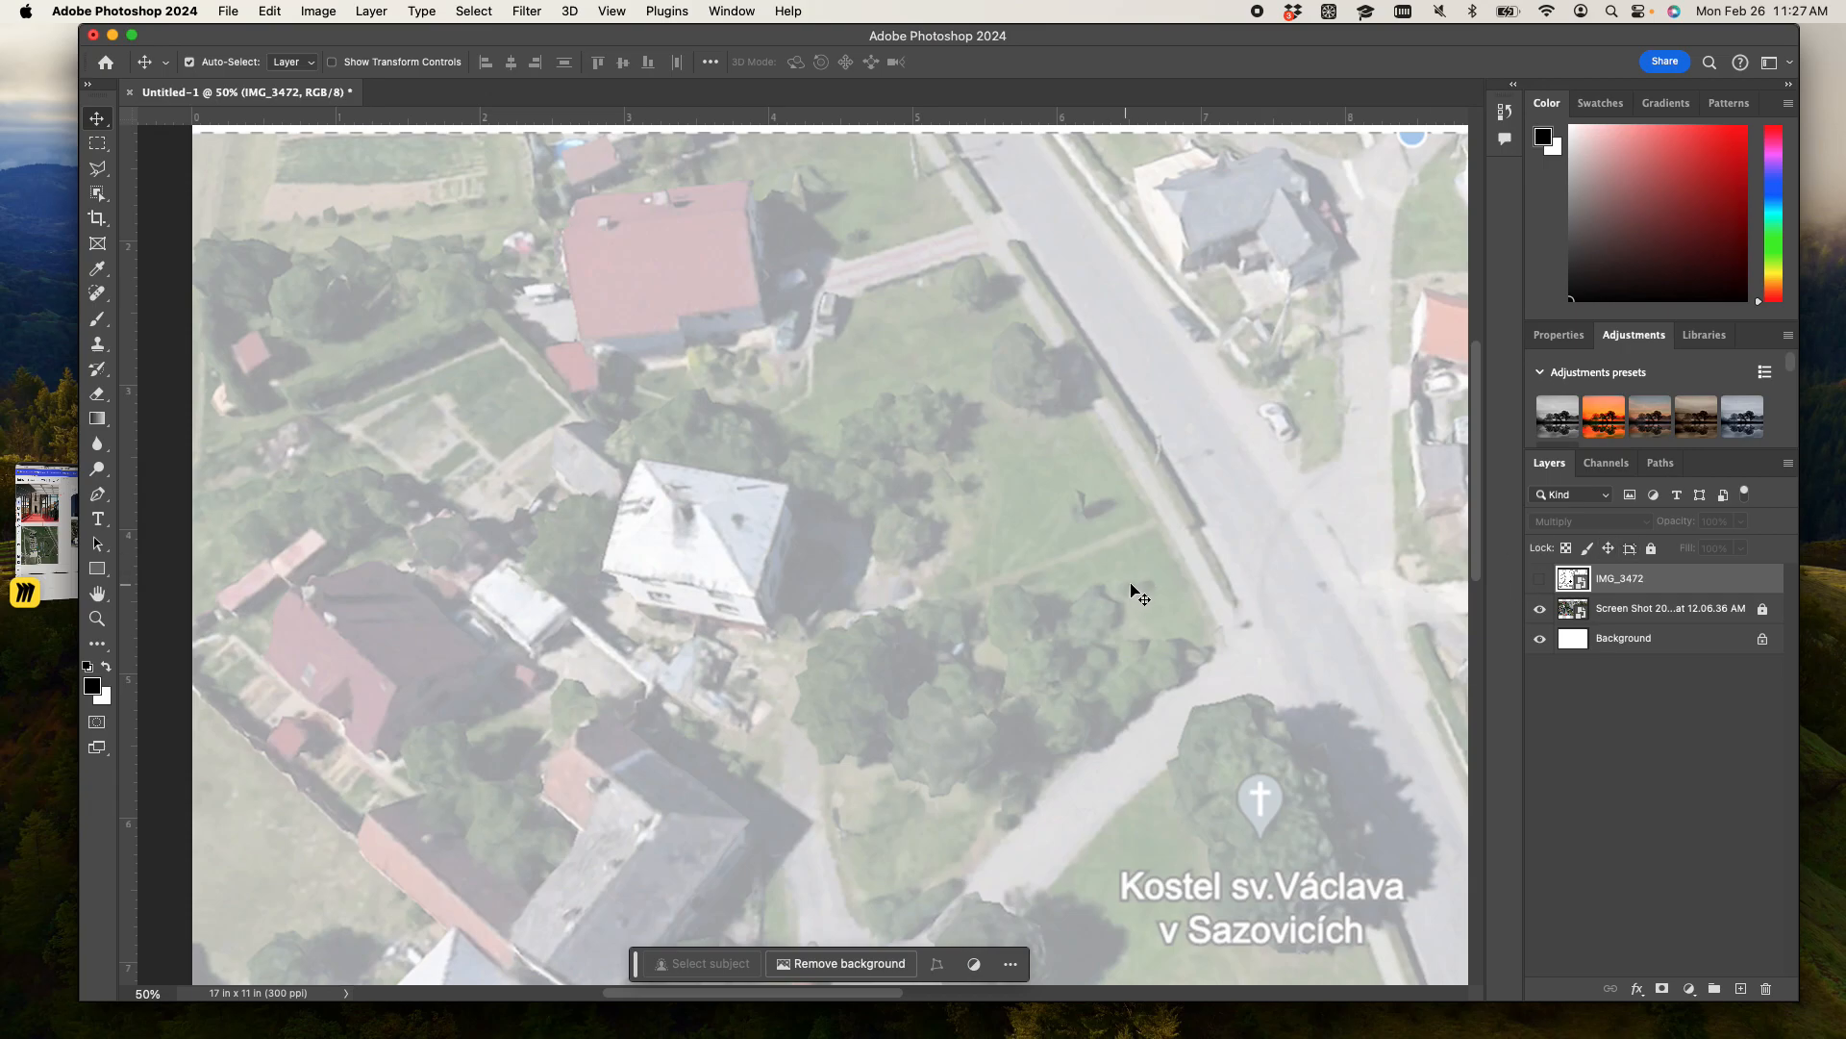
pyautogui.press('super+minus')
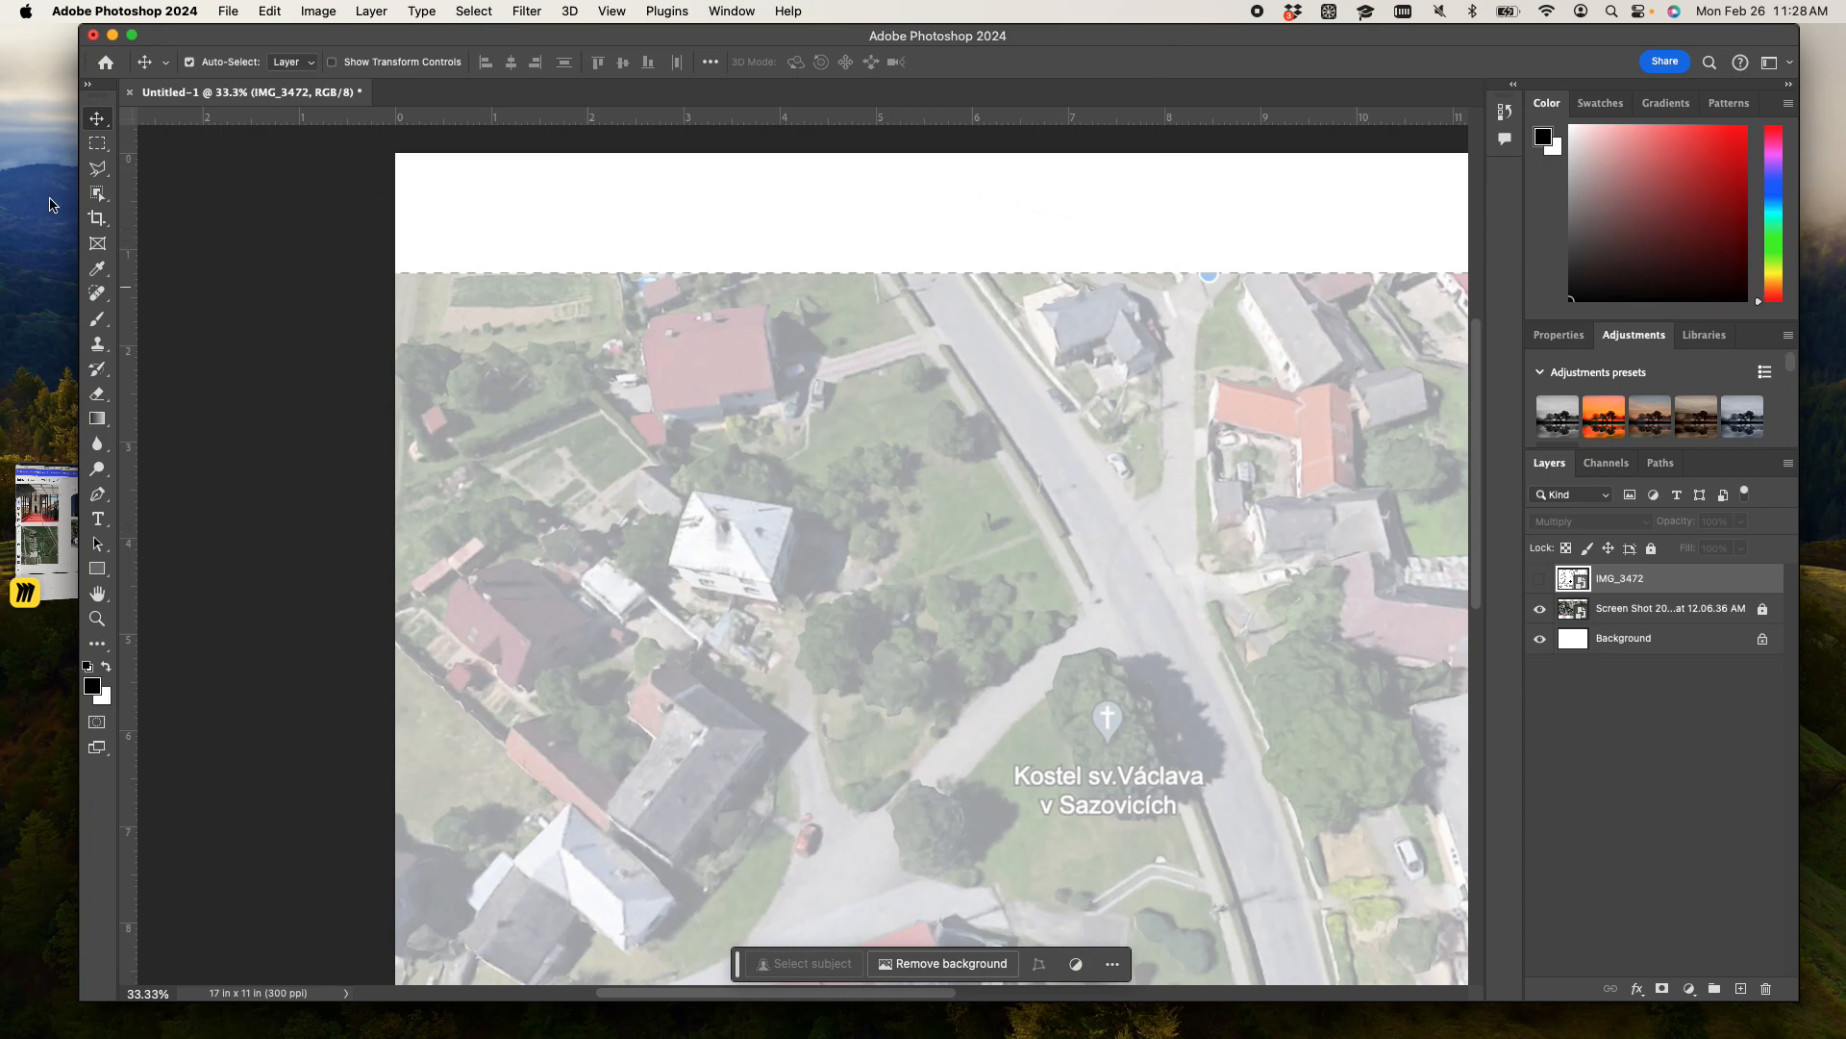
pyautogui.click(284, 462)
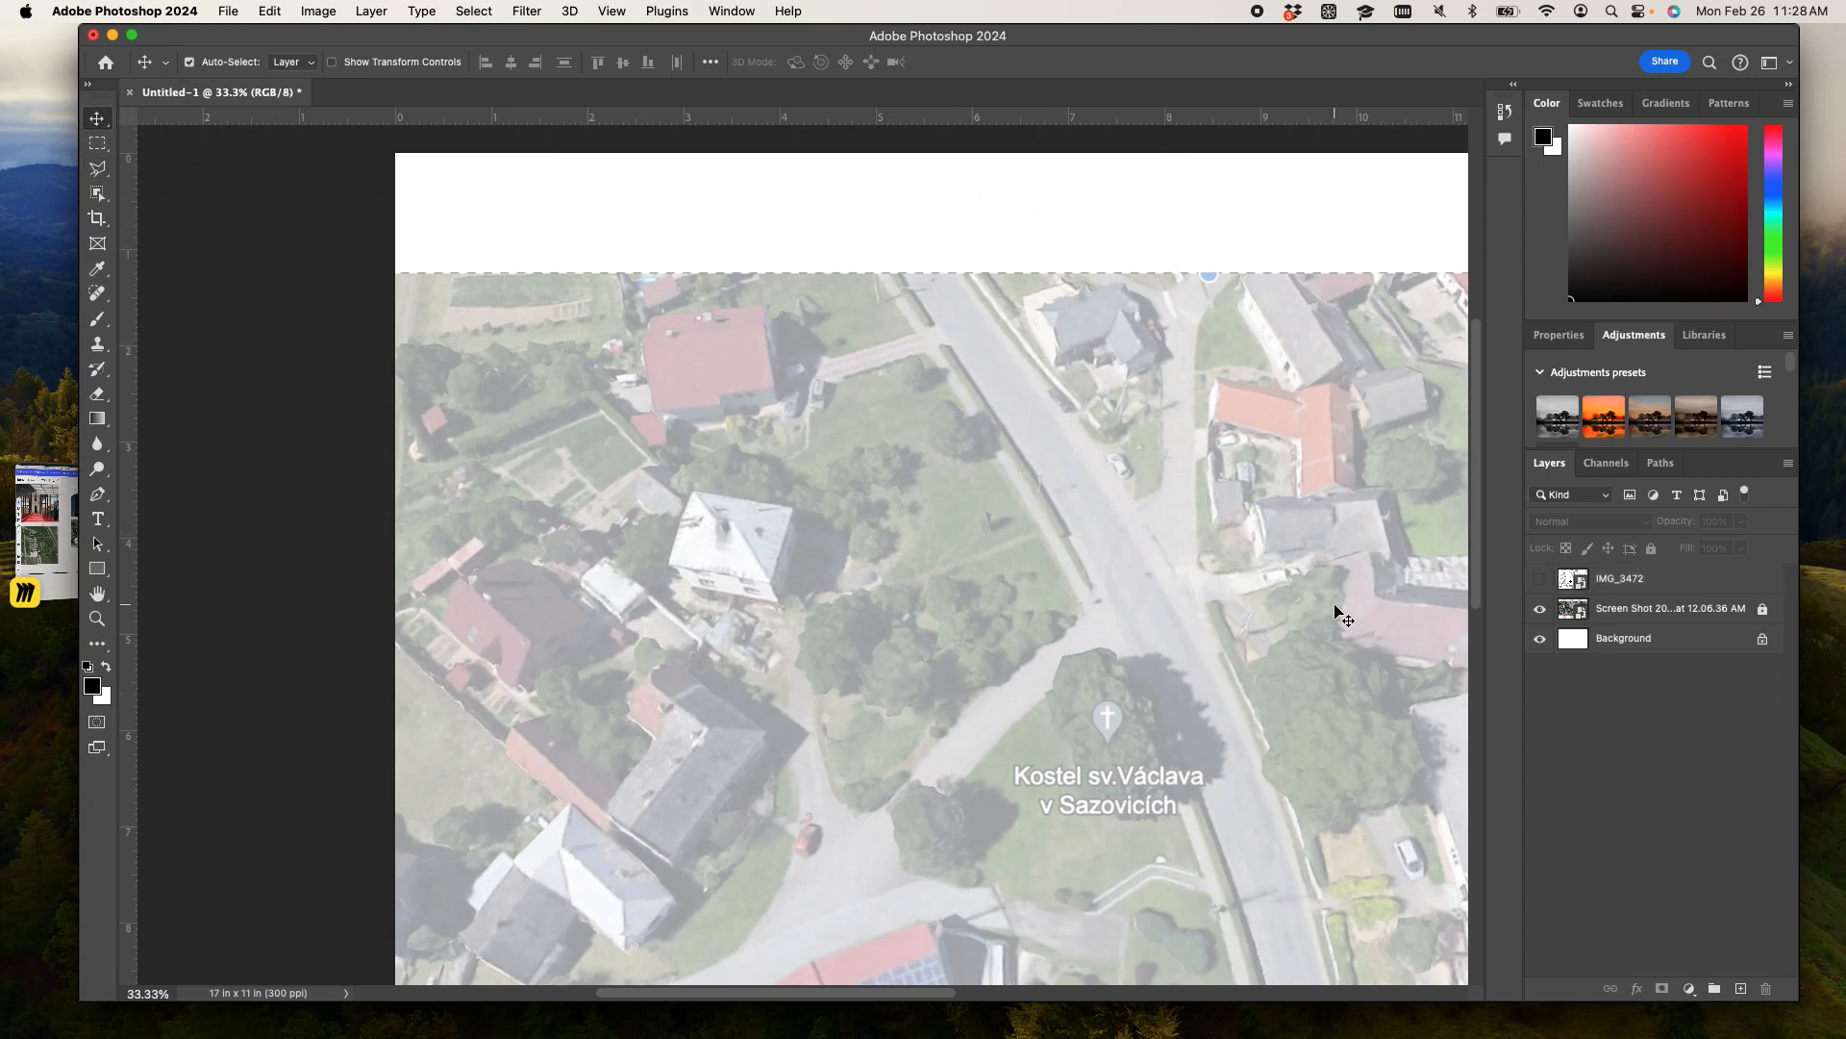
pyautogui.click(1540, 579)
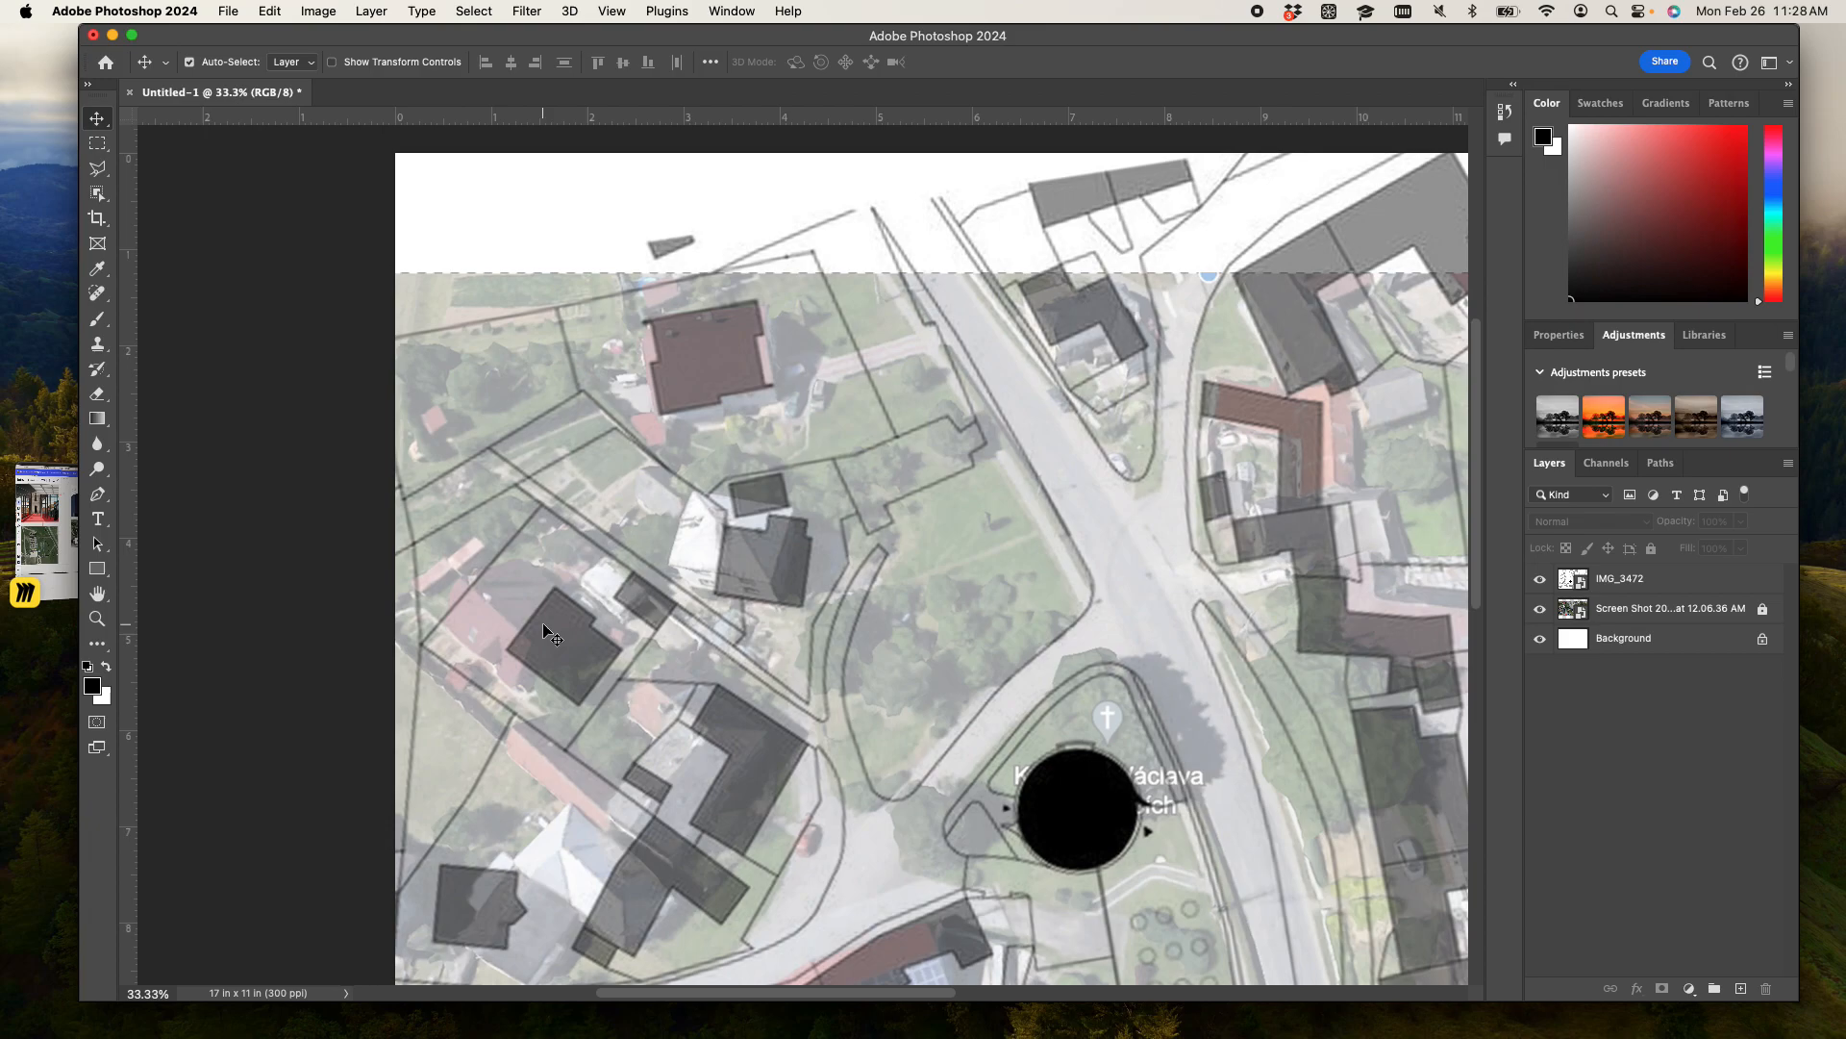
# - Free-transform the IMG_3472 layer again and enlarge it proportionally to 179.54%
pyautogui.press('super+minus')
pyautogui.press('super+minus')
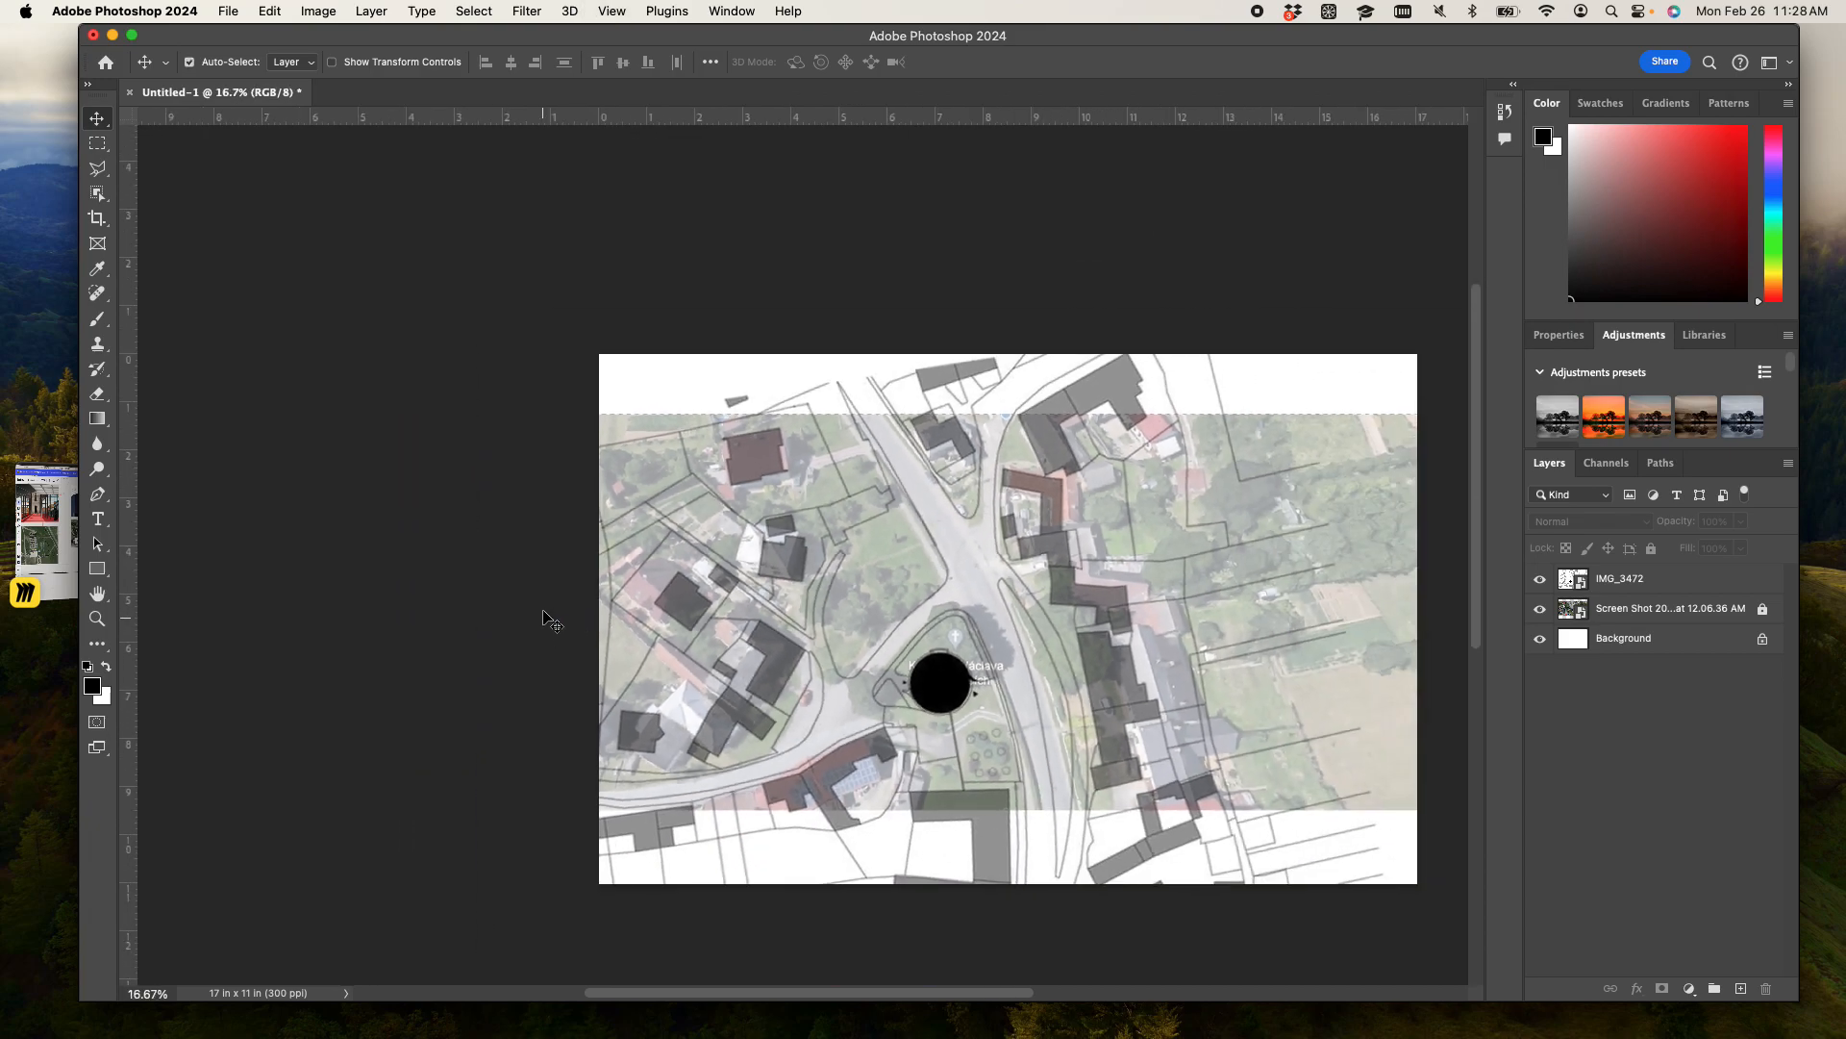
pyautogui.click(1666, 583)
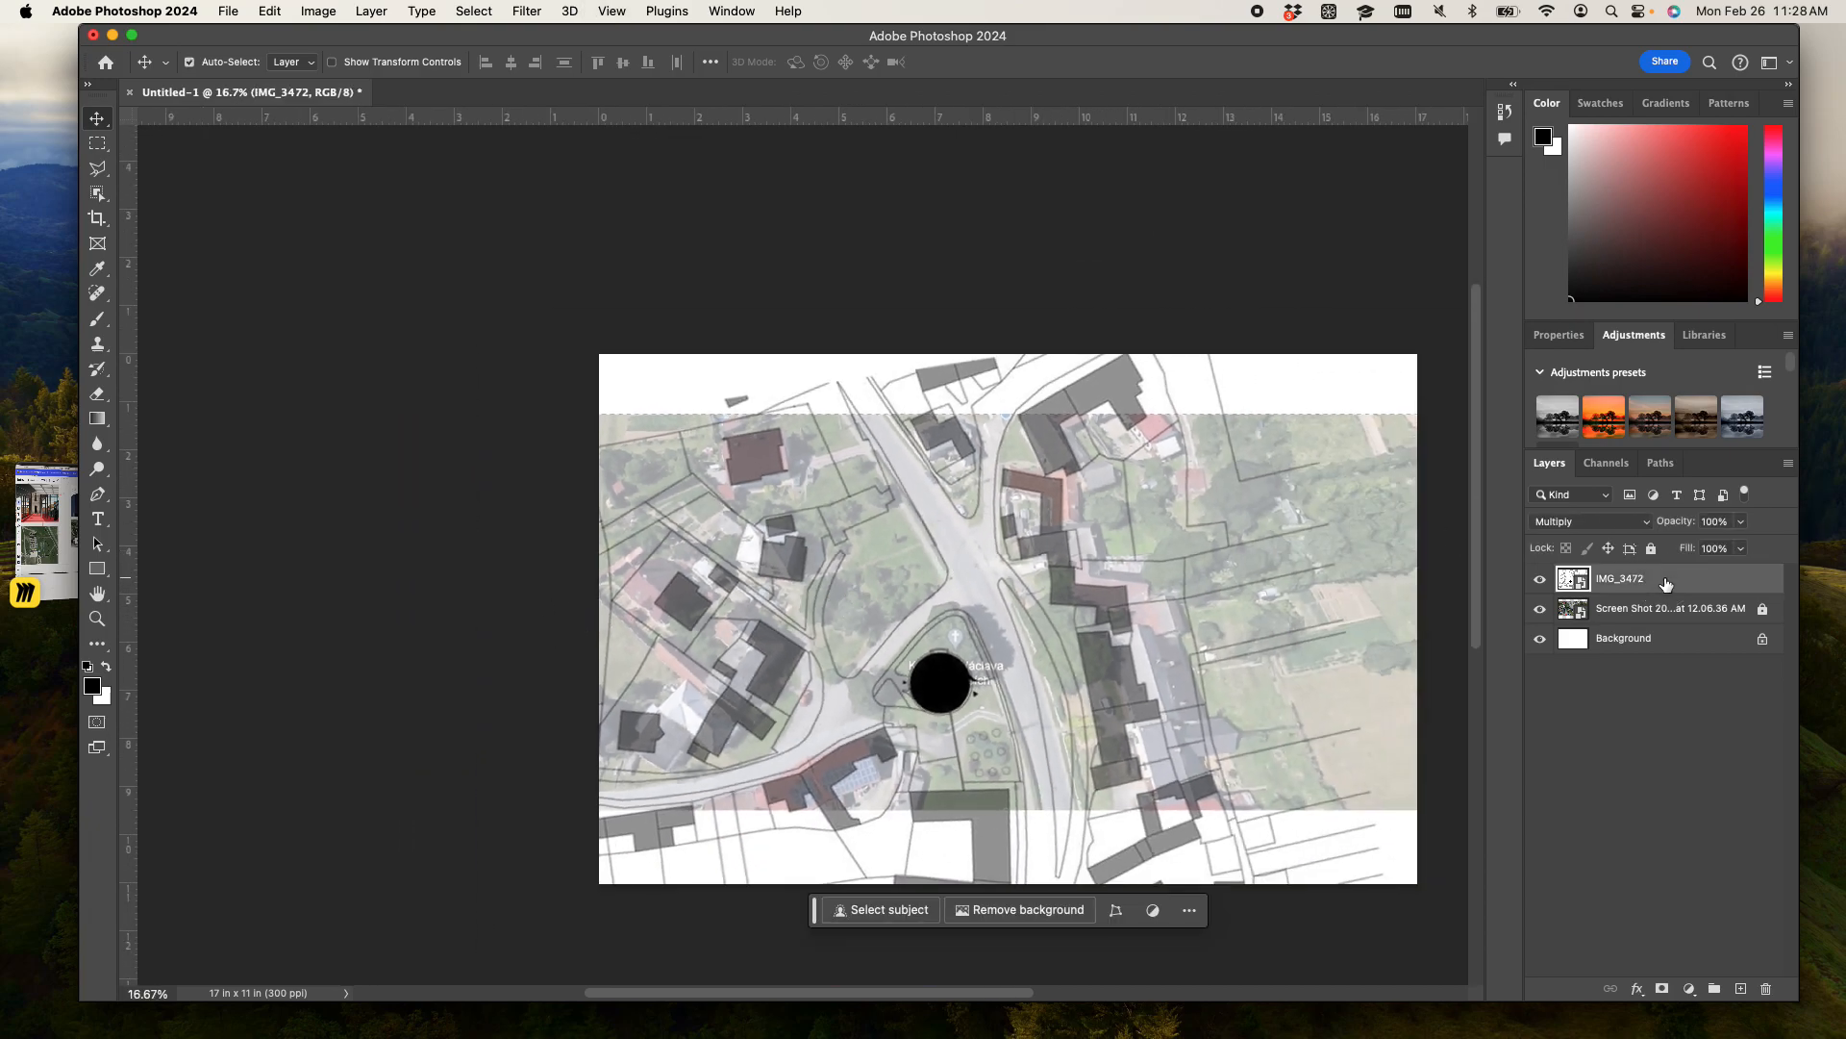
pyautogui.press('super+t')
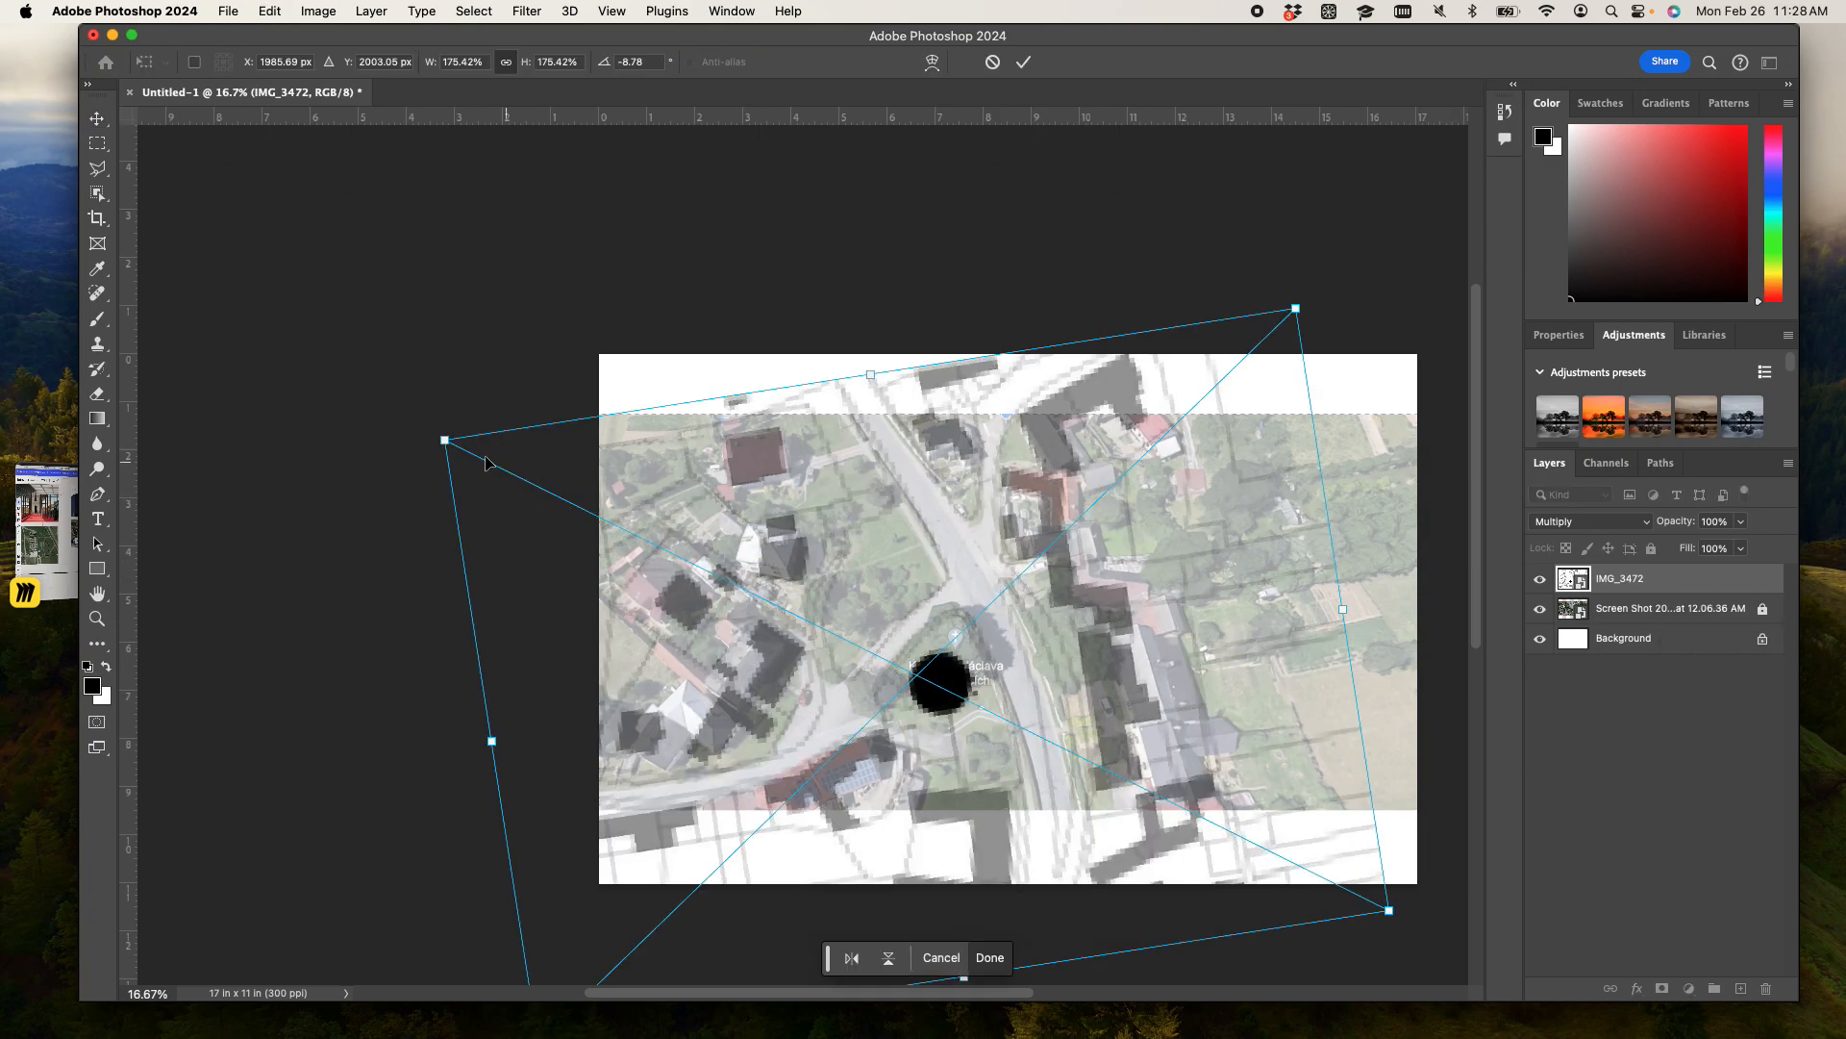
pyautogui.moveTo(445, 438); pyautogui.dragTo(423, 429)
pyautogui.moveTo(423, 432); pyautogui.dragTo(424, 432)
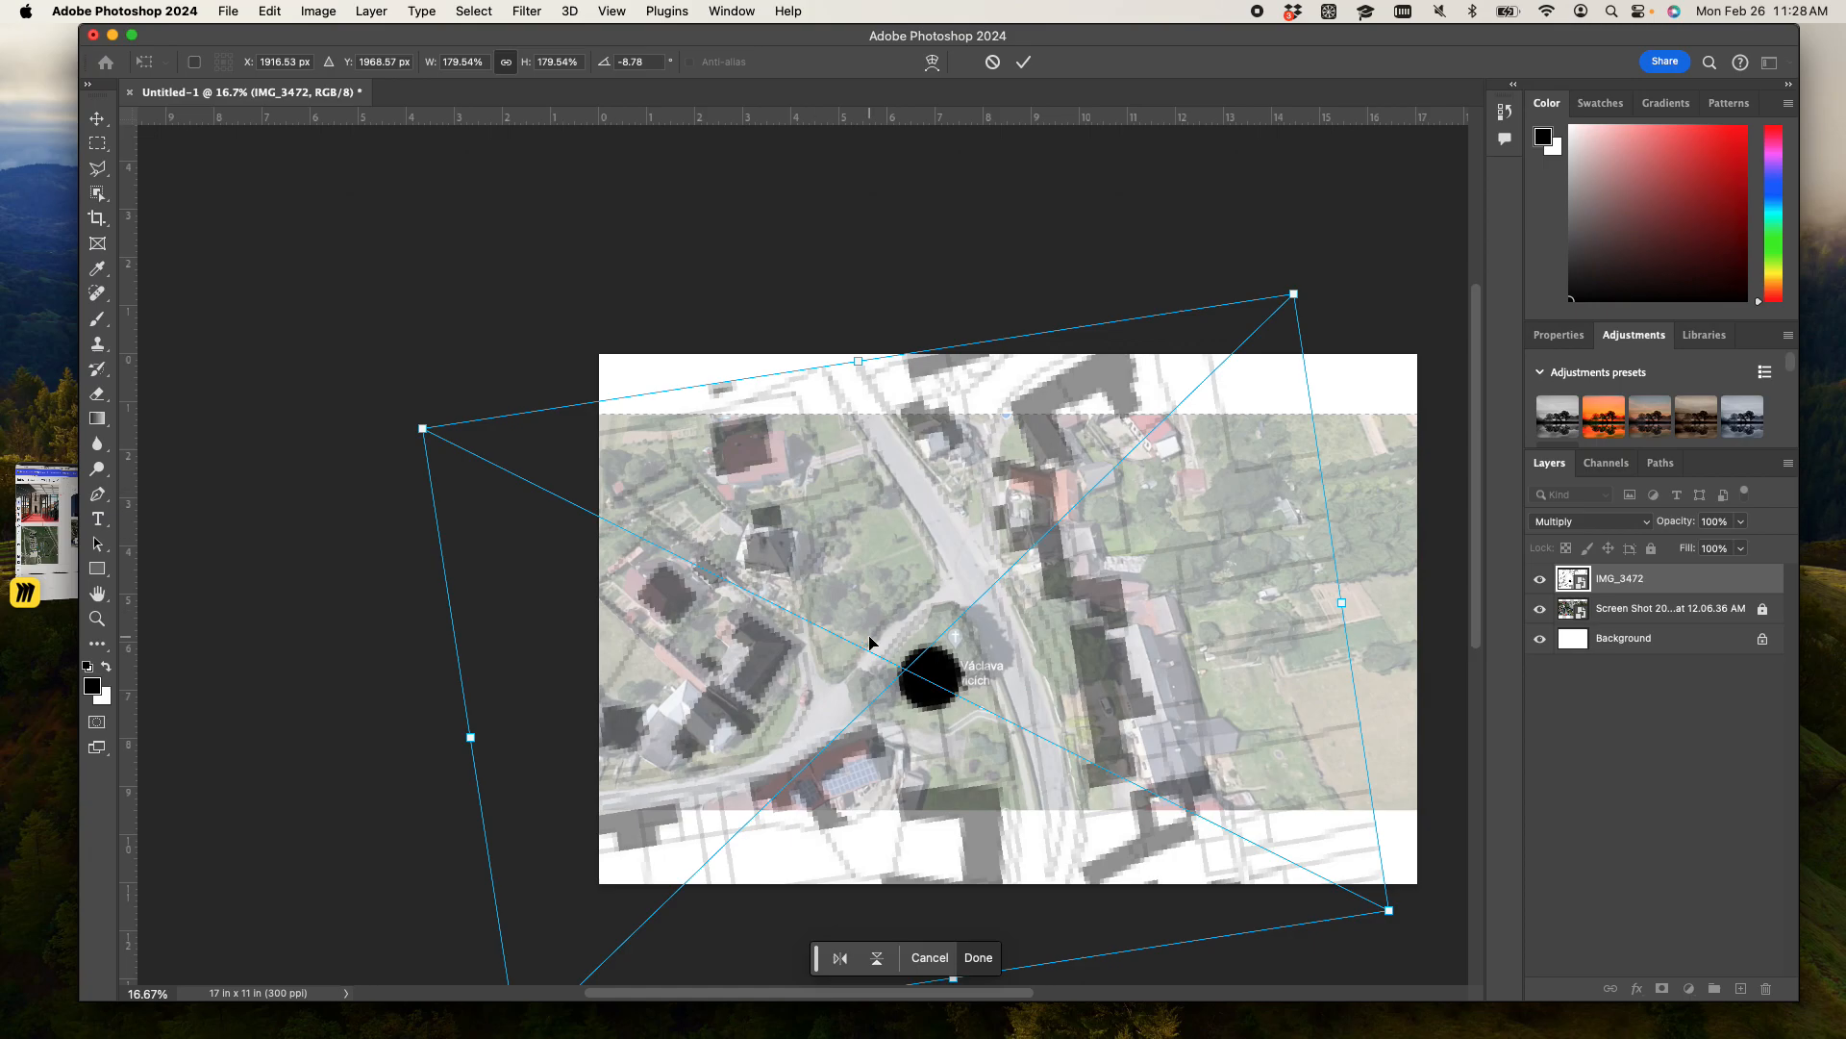
# - Nudge the map down and slightly right to about X 1929 px, Y 2011 px over the aerial photo
pyautogui.press('Down')
pyautogui.press('Down')
pyautogui.press('Down')
pyautogui.press('Down')
pyautogui.press('Down')
pyautogui.press('Down')
pyautogui.press('Down')
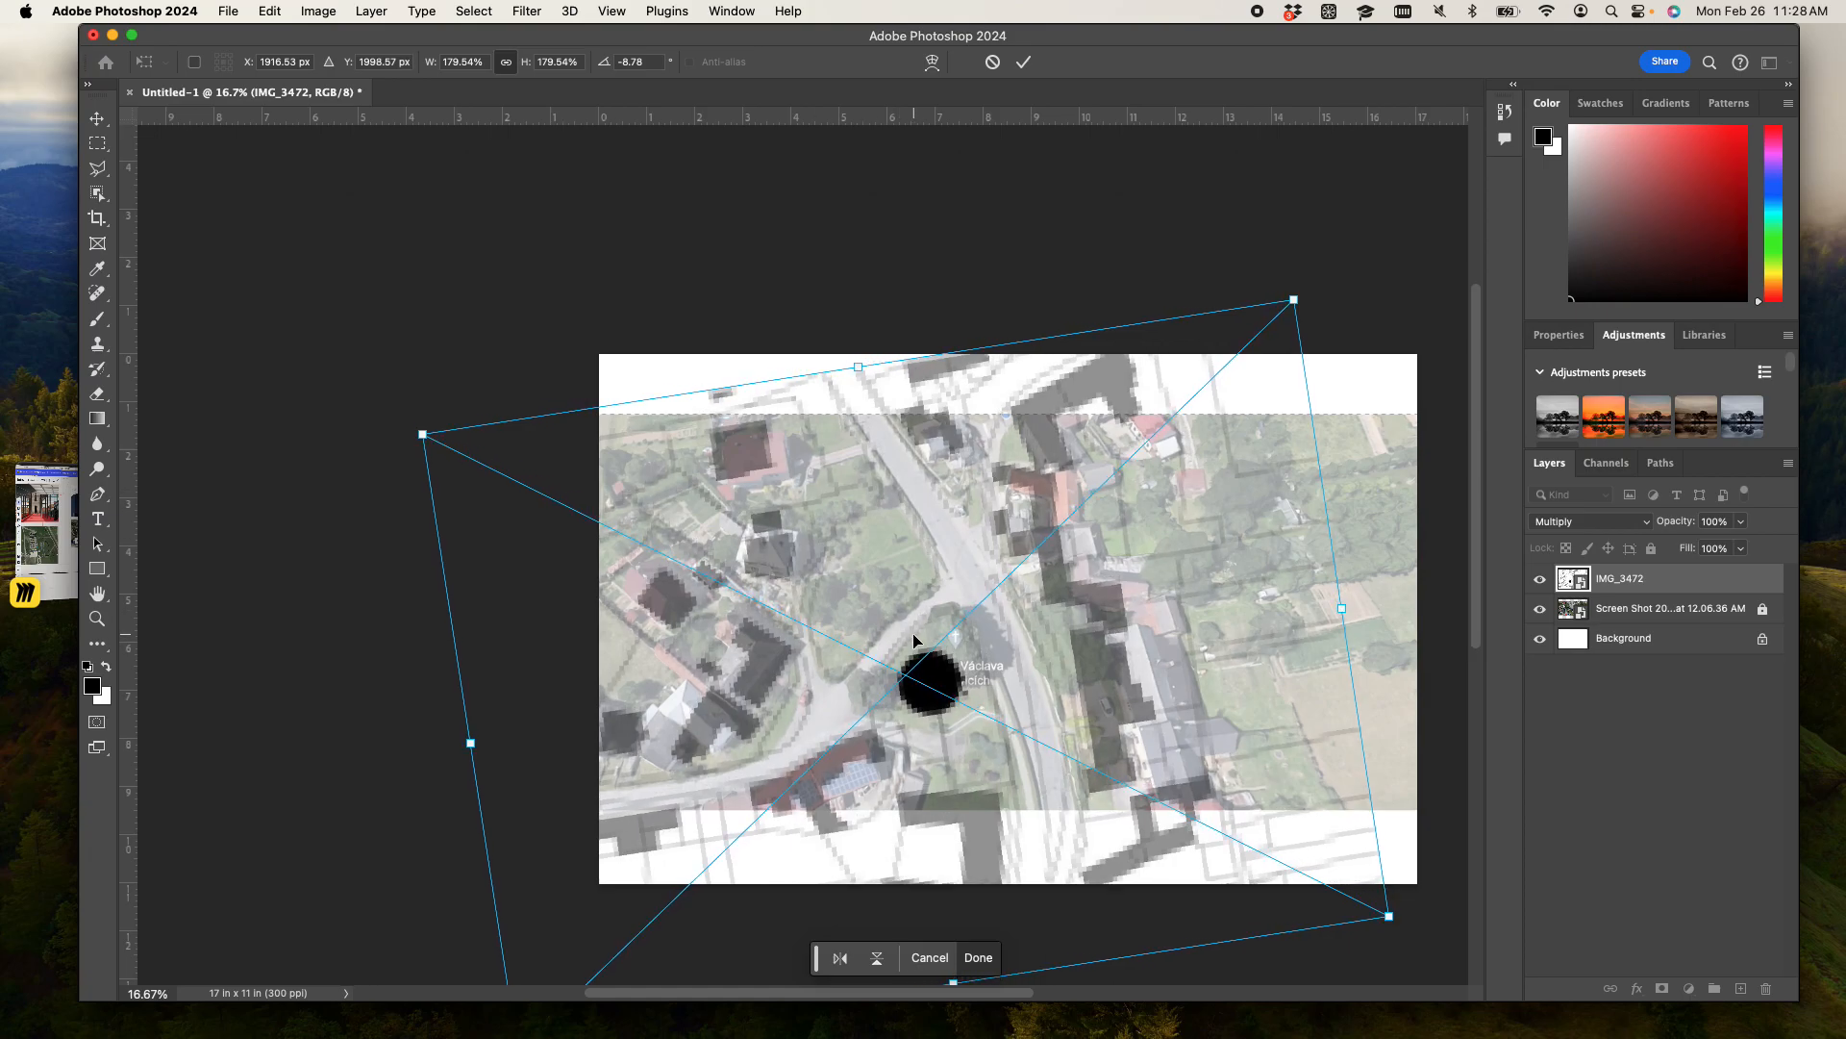
pyautogui.press('Right')
pyautogui.press('Right')
pyautogui.scroll(10, 1076, 296)
pyautogui.scroll(-5, 1048, 400)
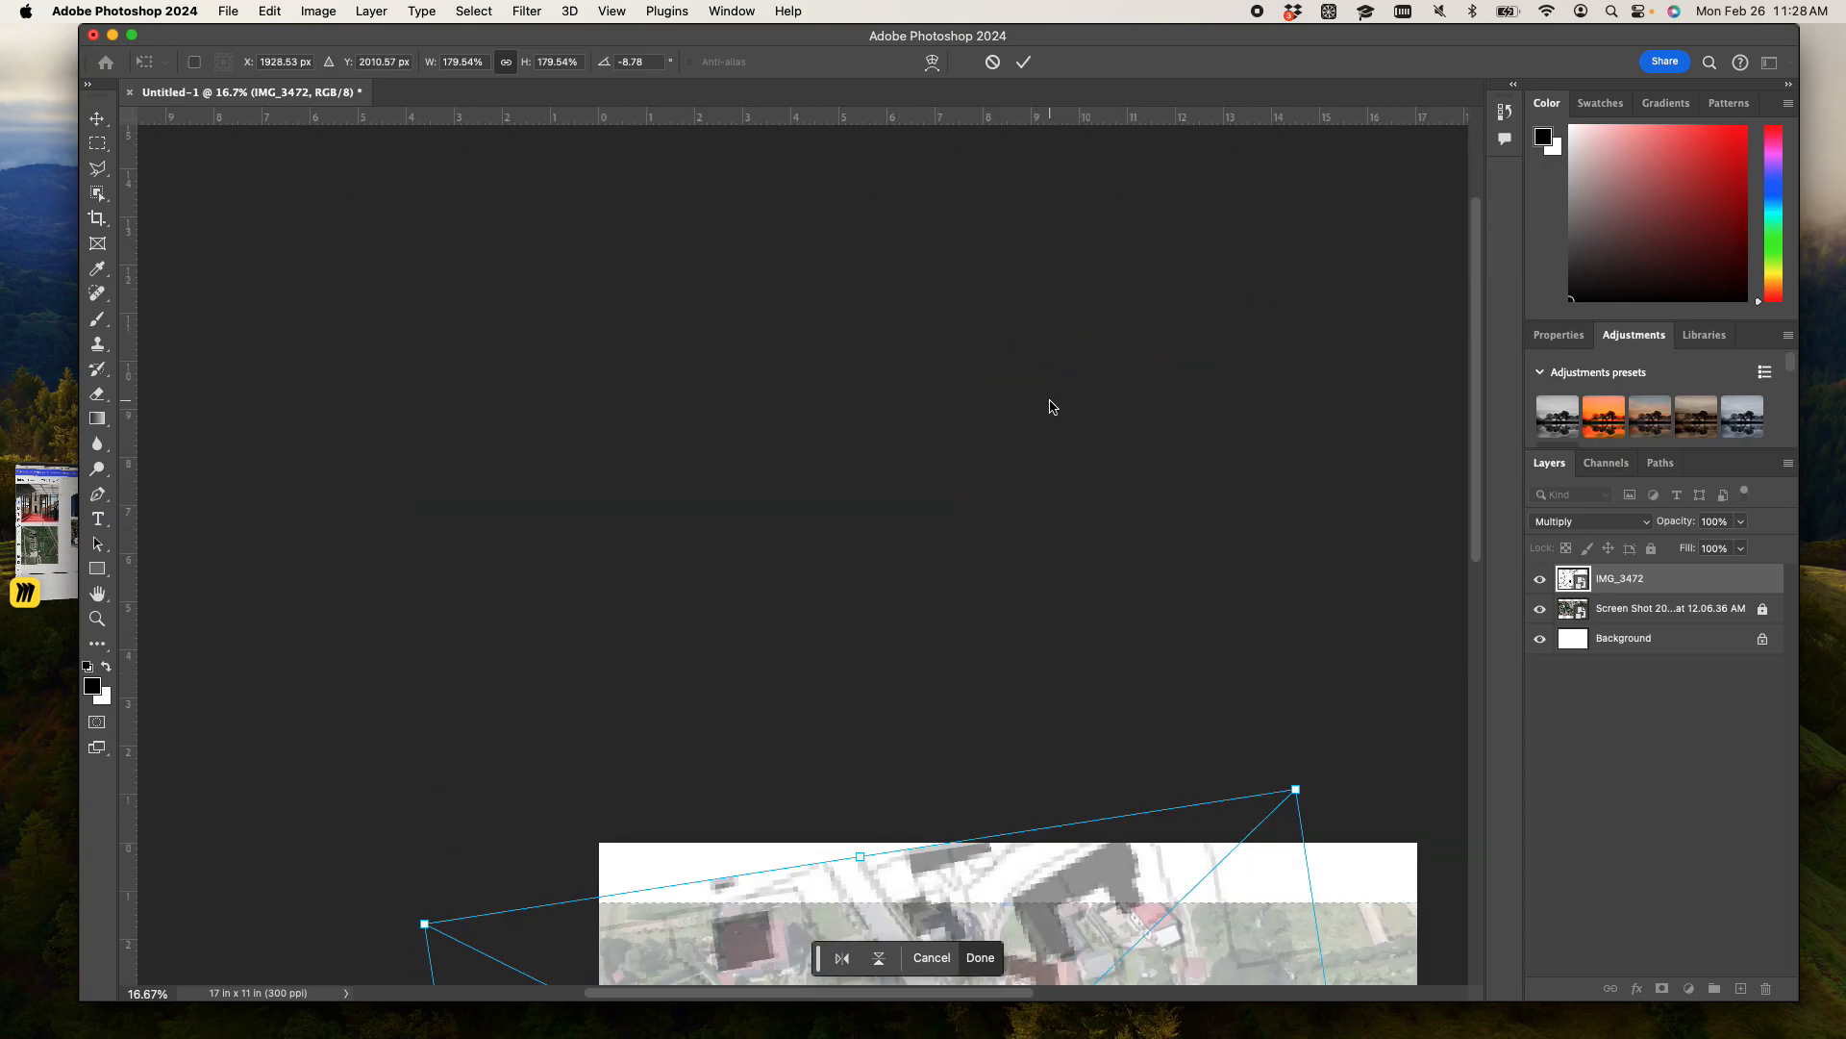
# - Nudge the map back up to about Y 2003 px to match the house outlines, and apply the transformation
pyautogui.press('super+equal')
pyautogui.press('super+equal')
pyautogui.press('super+equal')
pyautogui.press('super+equal')
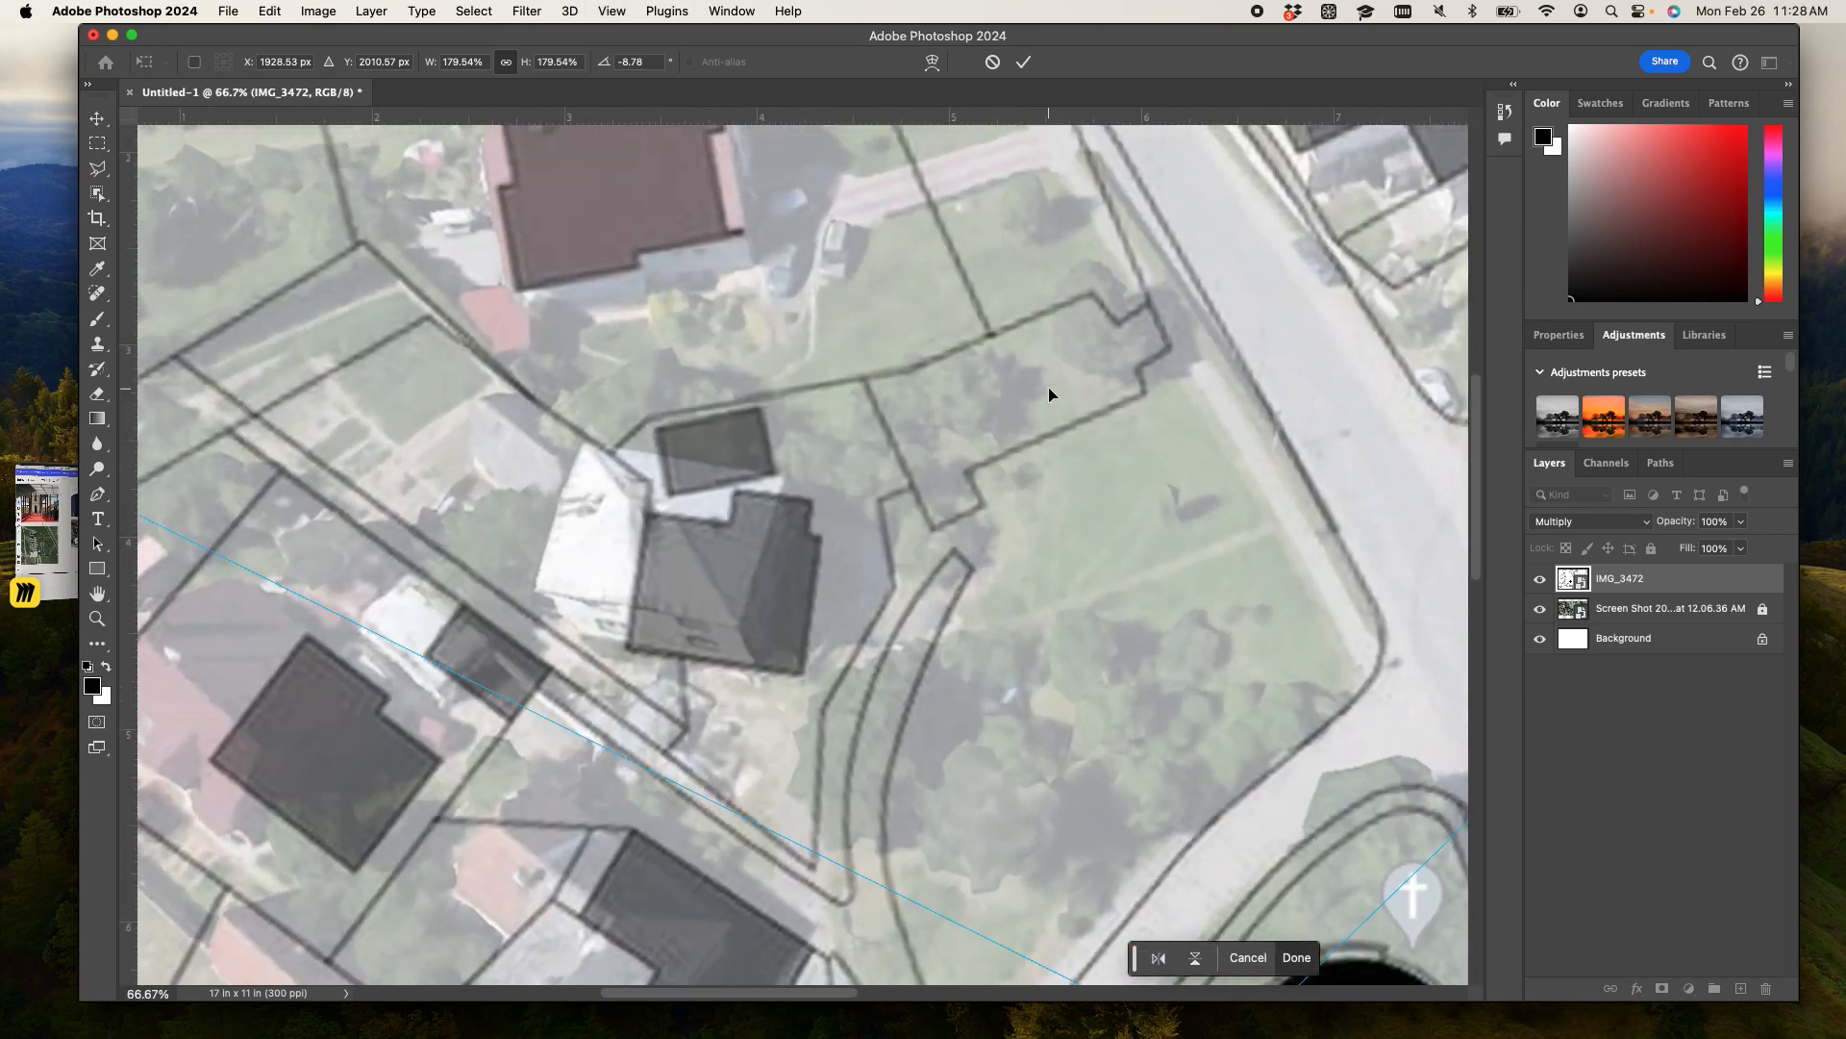
pyautogui.press('Up')
pyautogui.press('Up')
pyautogui.press('Up')
pyautogui.press('Up')
pyautogui.press('Up')
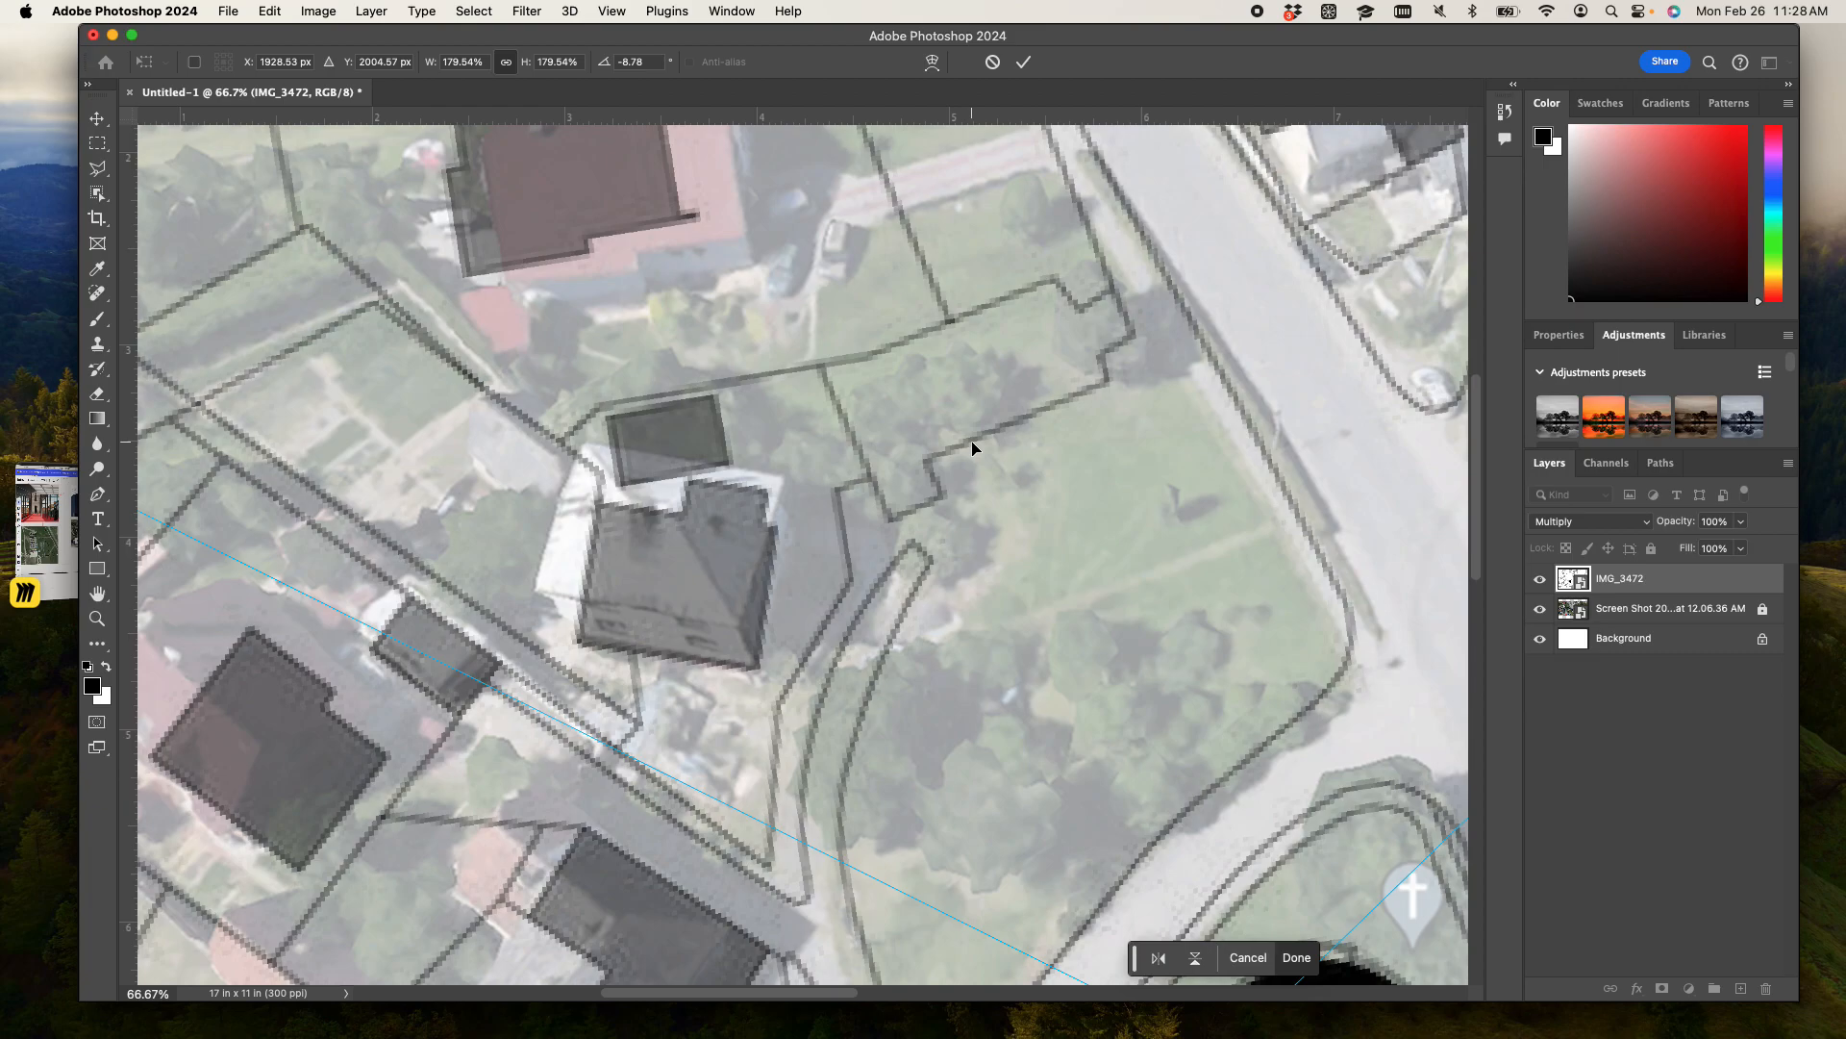
pyautogui.press('super+minus')
pyautogui.press('super+minus')
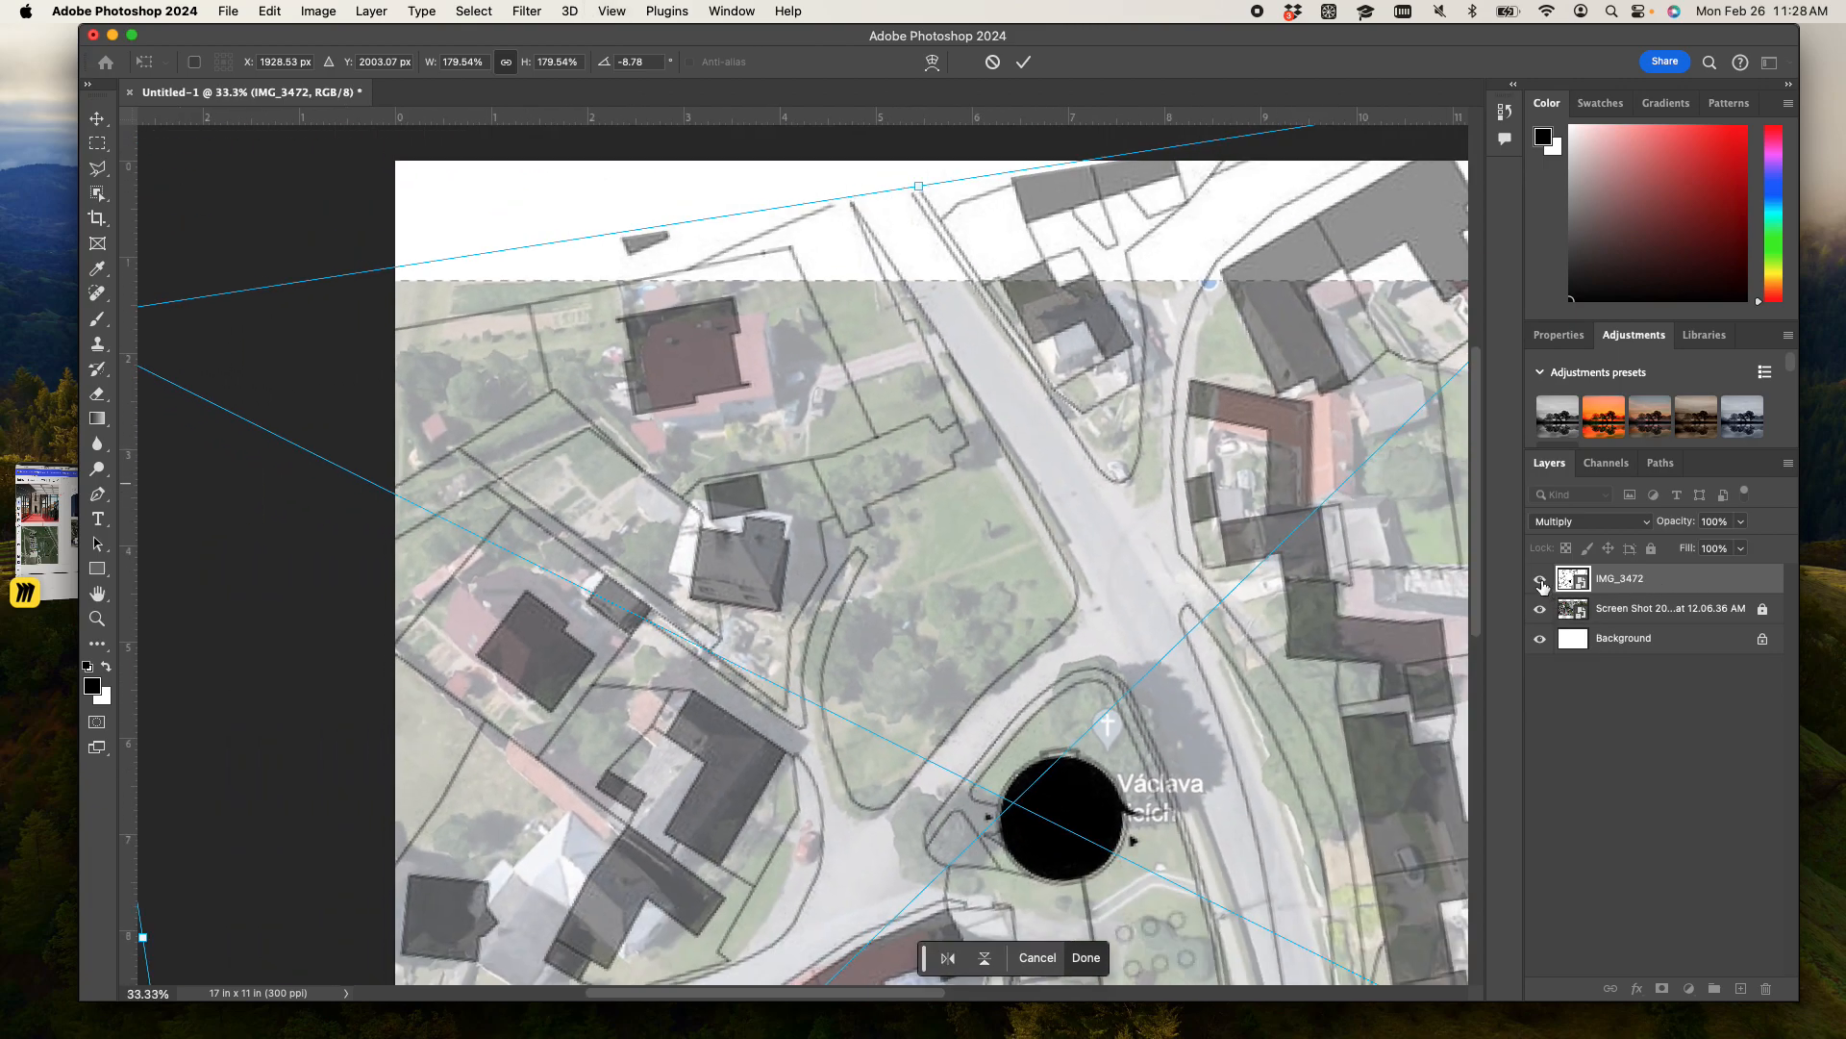
pyautogui.press('Return')
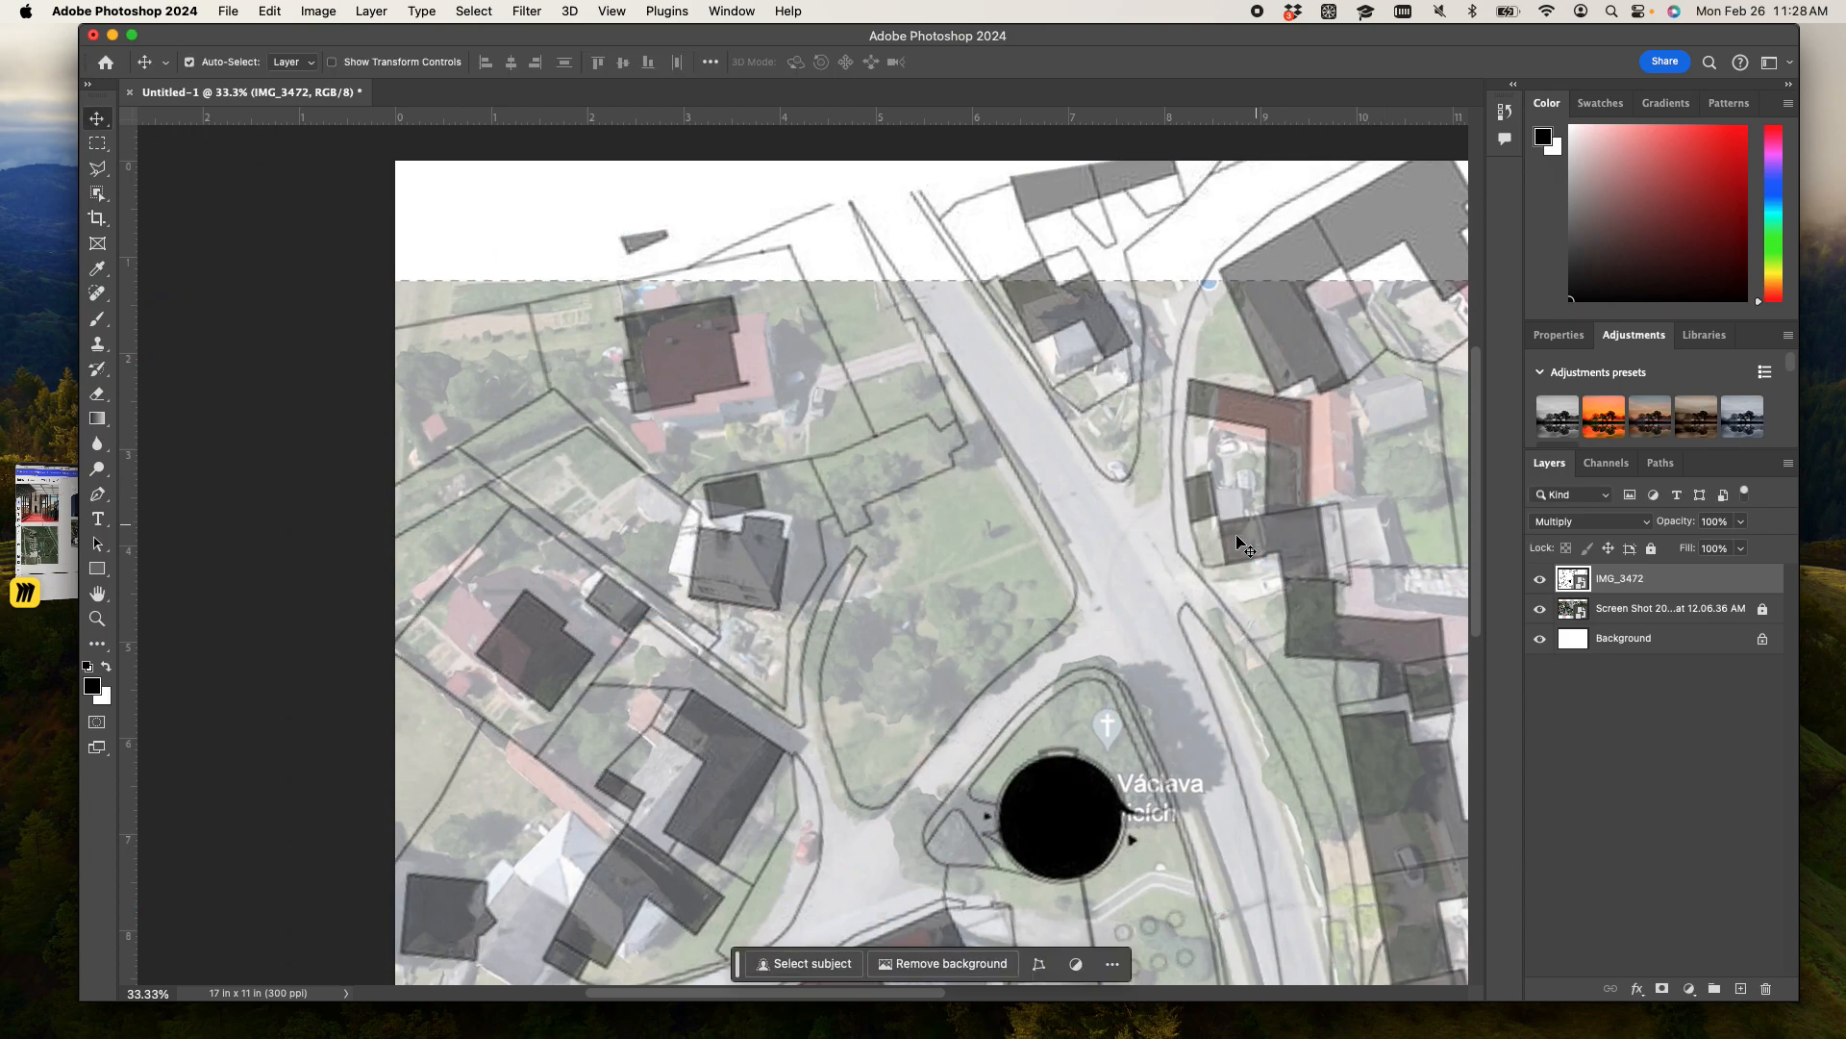
# - Examine how the map's roads and buildings line up with the aerial photo, overall and around the church
pyautogui.press('super+minus')
pyautogui.press('super+minus')
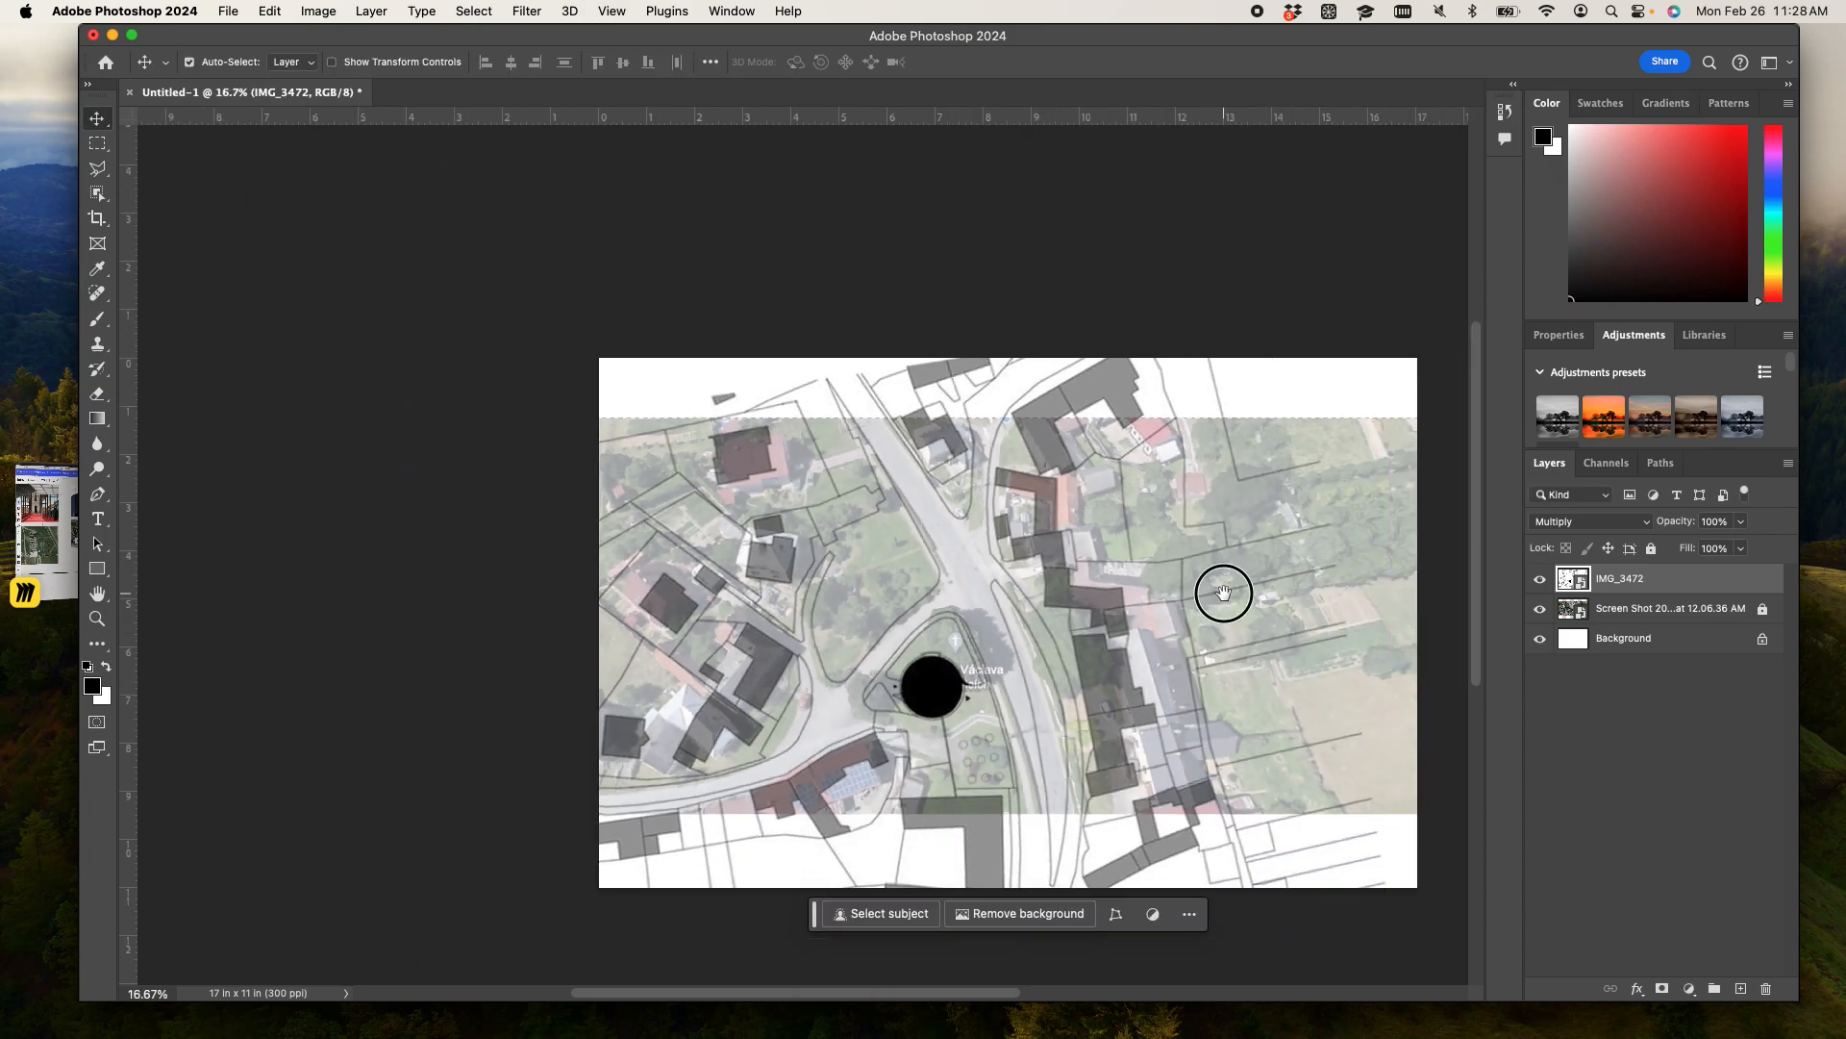
pyautogui.hscroll(5, 1106, 577)
pyautogui.press('super')
pyautogui.press('super+plus')
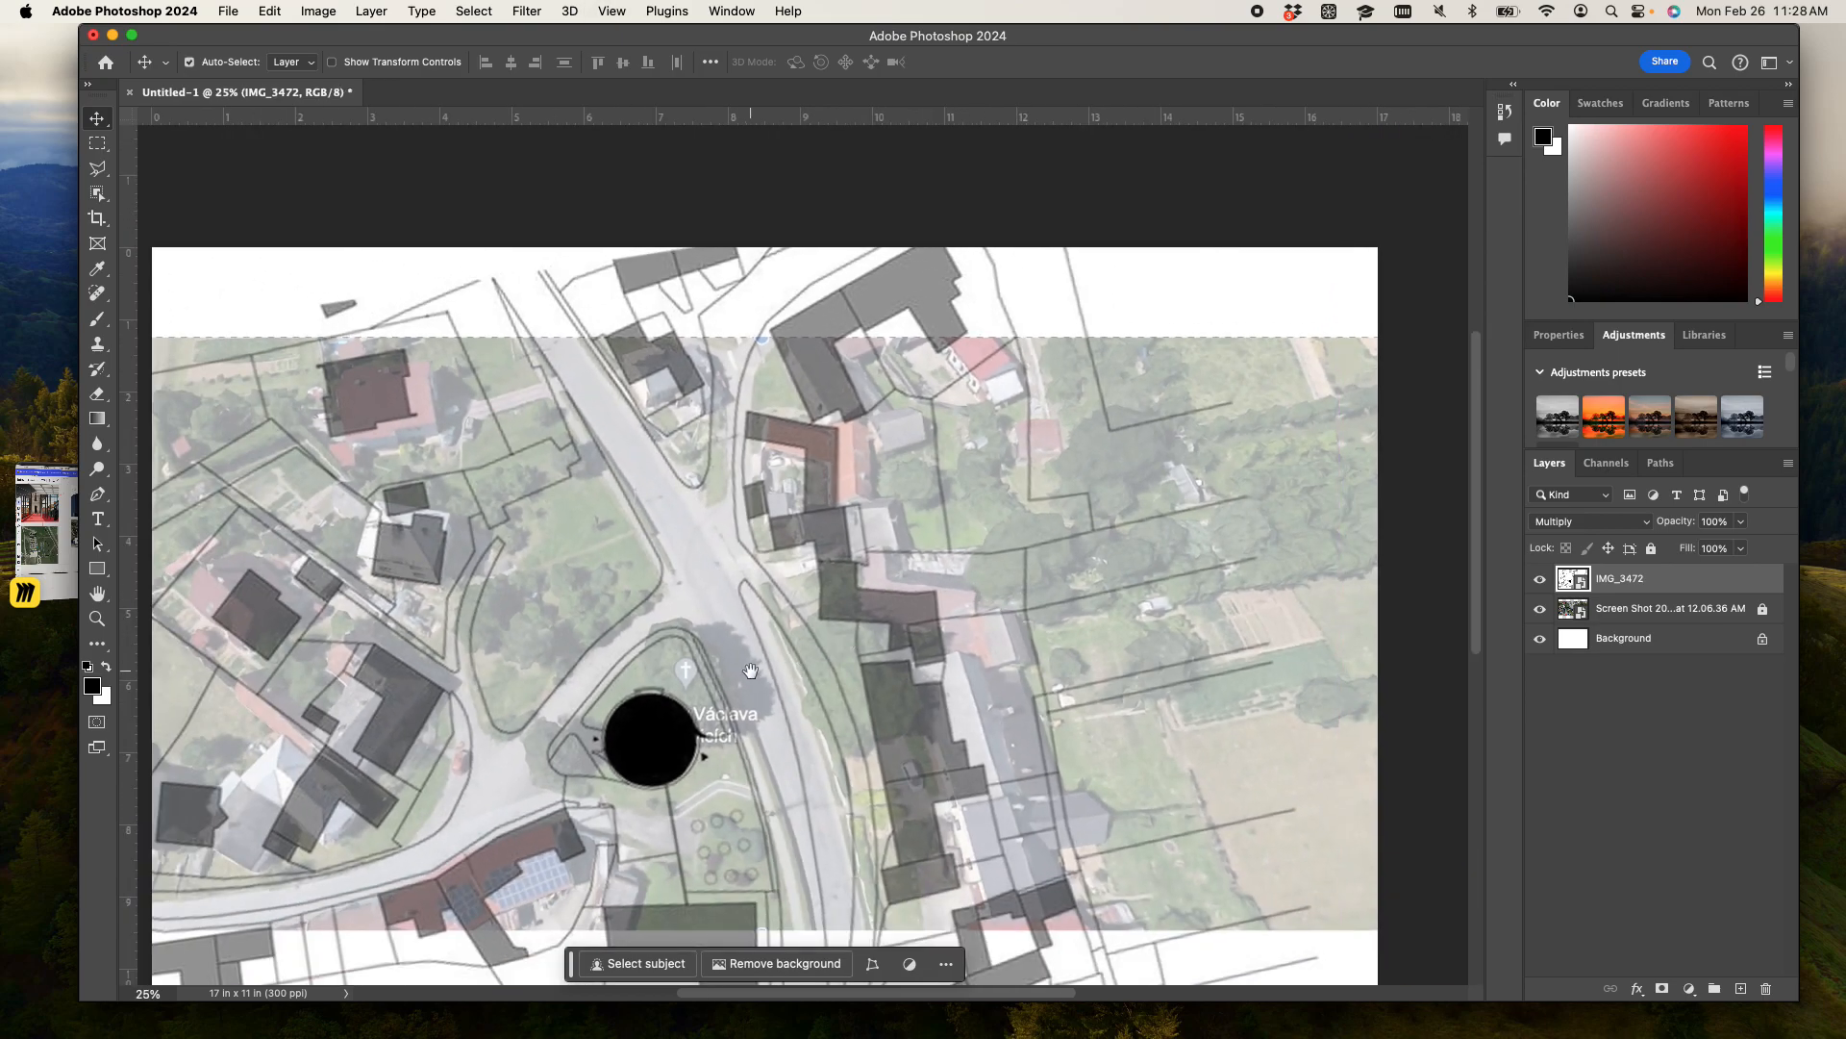
pyautogui.press('super+plus')
pyautogui.press('super+plus')
pyautogui.press('space')
pyautogui.moveTo(727, 681); pyautogui.dragTo(1051, 454)
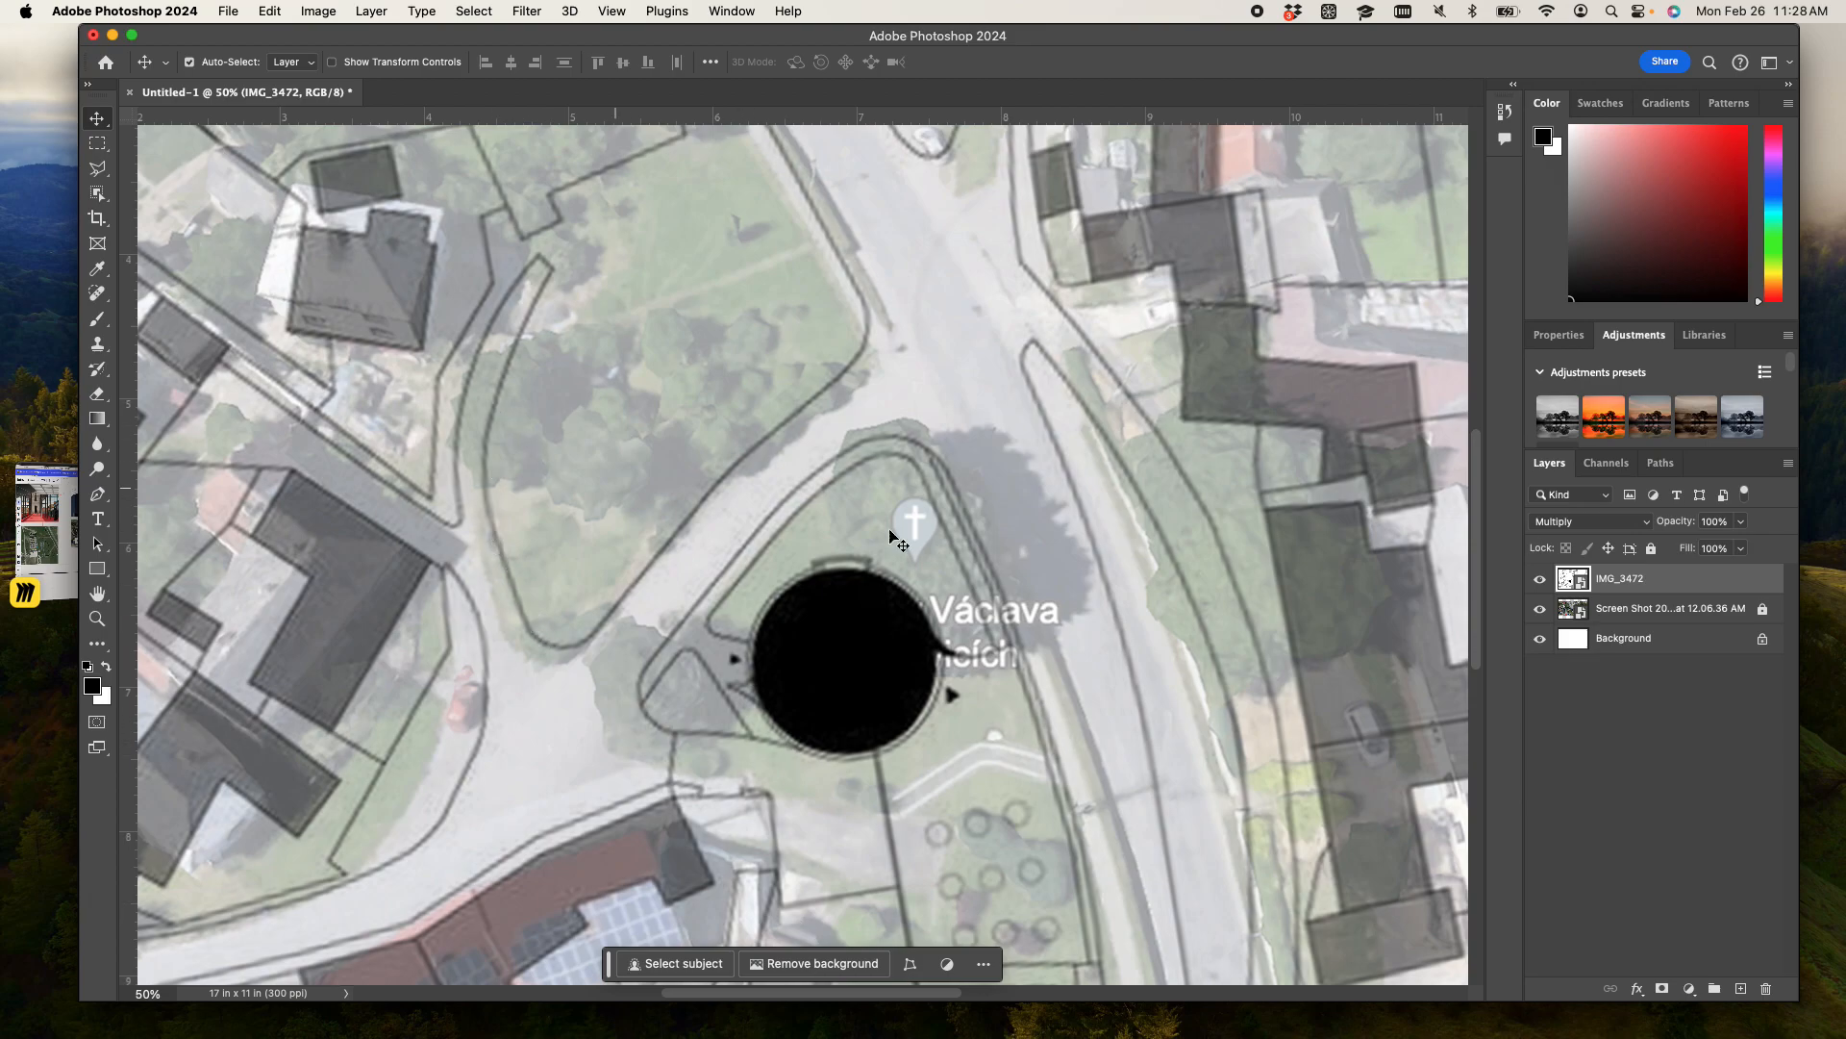
# - Free-transform the IMG_3472 map once more, enlarging it slightly from its lower-left corner, and apply the change
pyautogui.press('super+t')
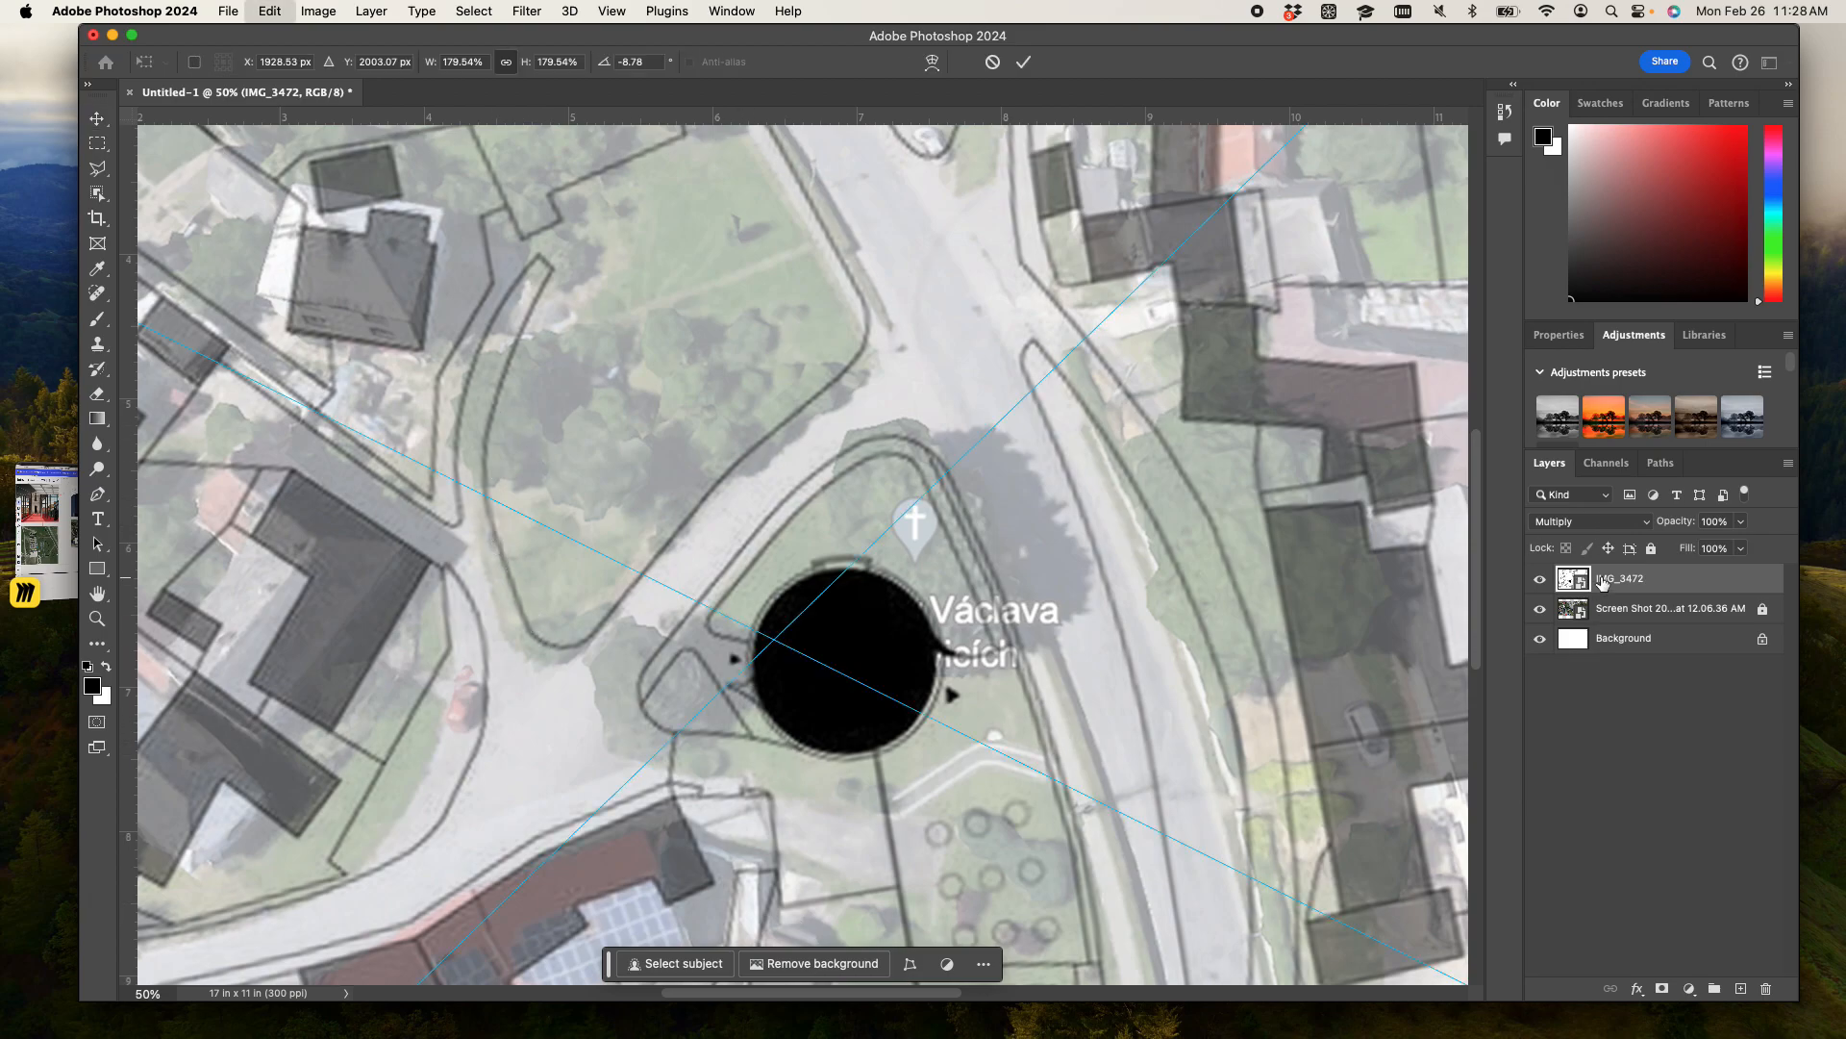
pyautogui.press('super+minus')
pyautogui.press('super+minus')
pyautogui.press('super+minus')
pyautogui.moveTo(404, 957); pyautogui.dragTo(397, 963)
pyautogui.press('Return')
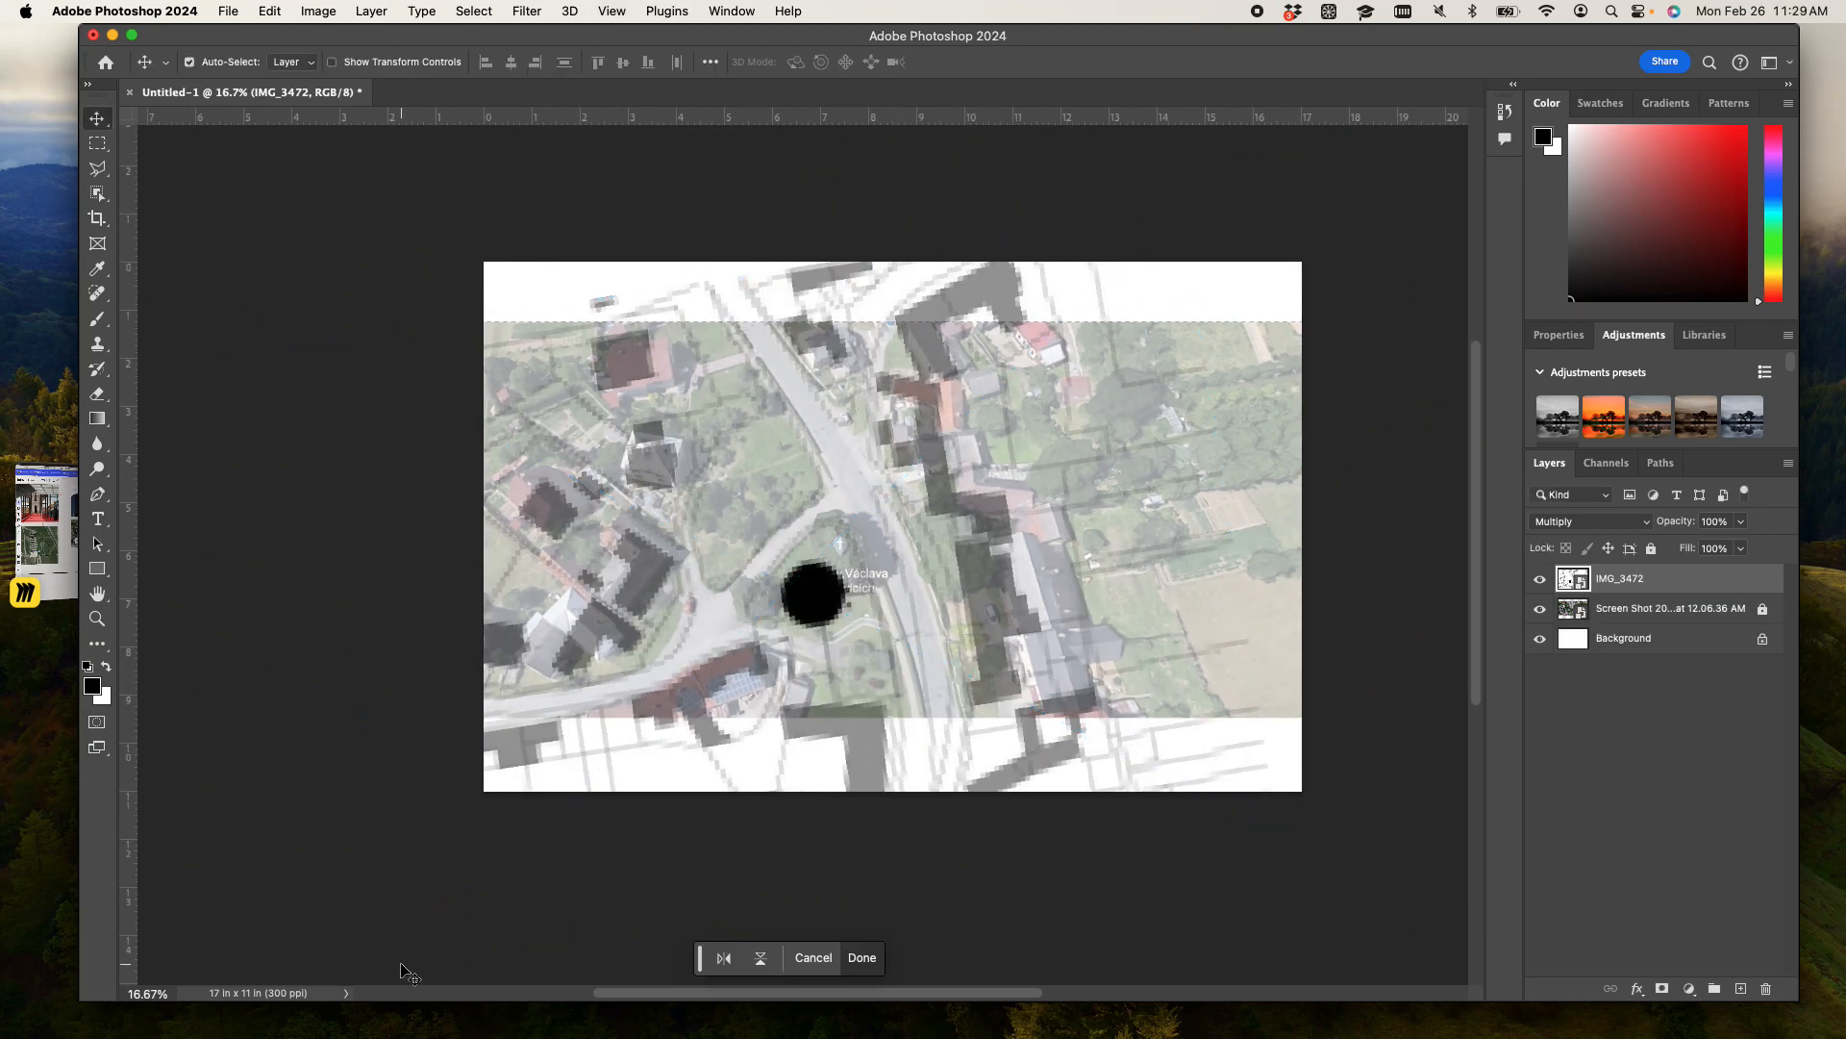
# - Check how the IMG_3472 map lines up with the aerial photo and deselect its layer
pyautogui.press('super+plus')
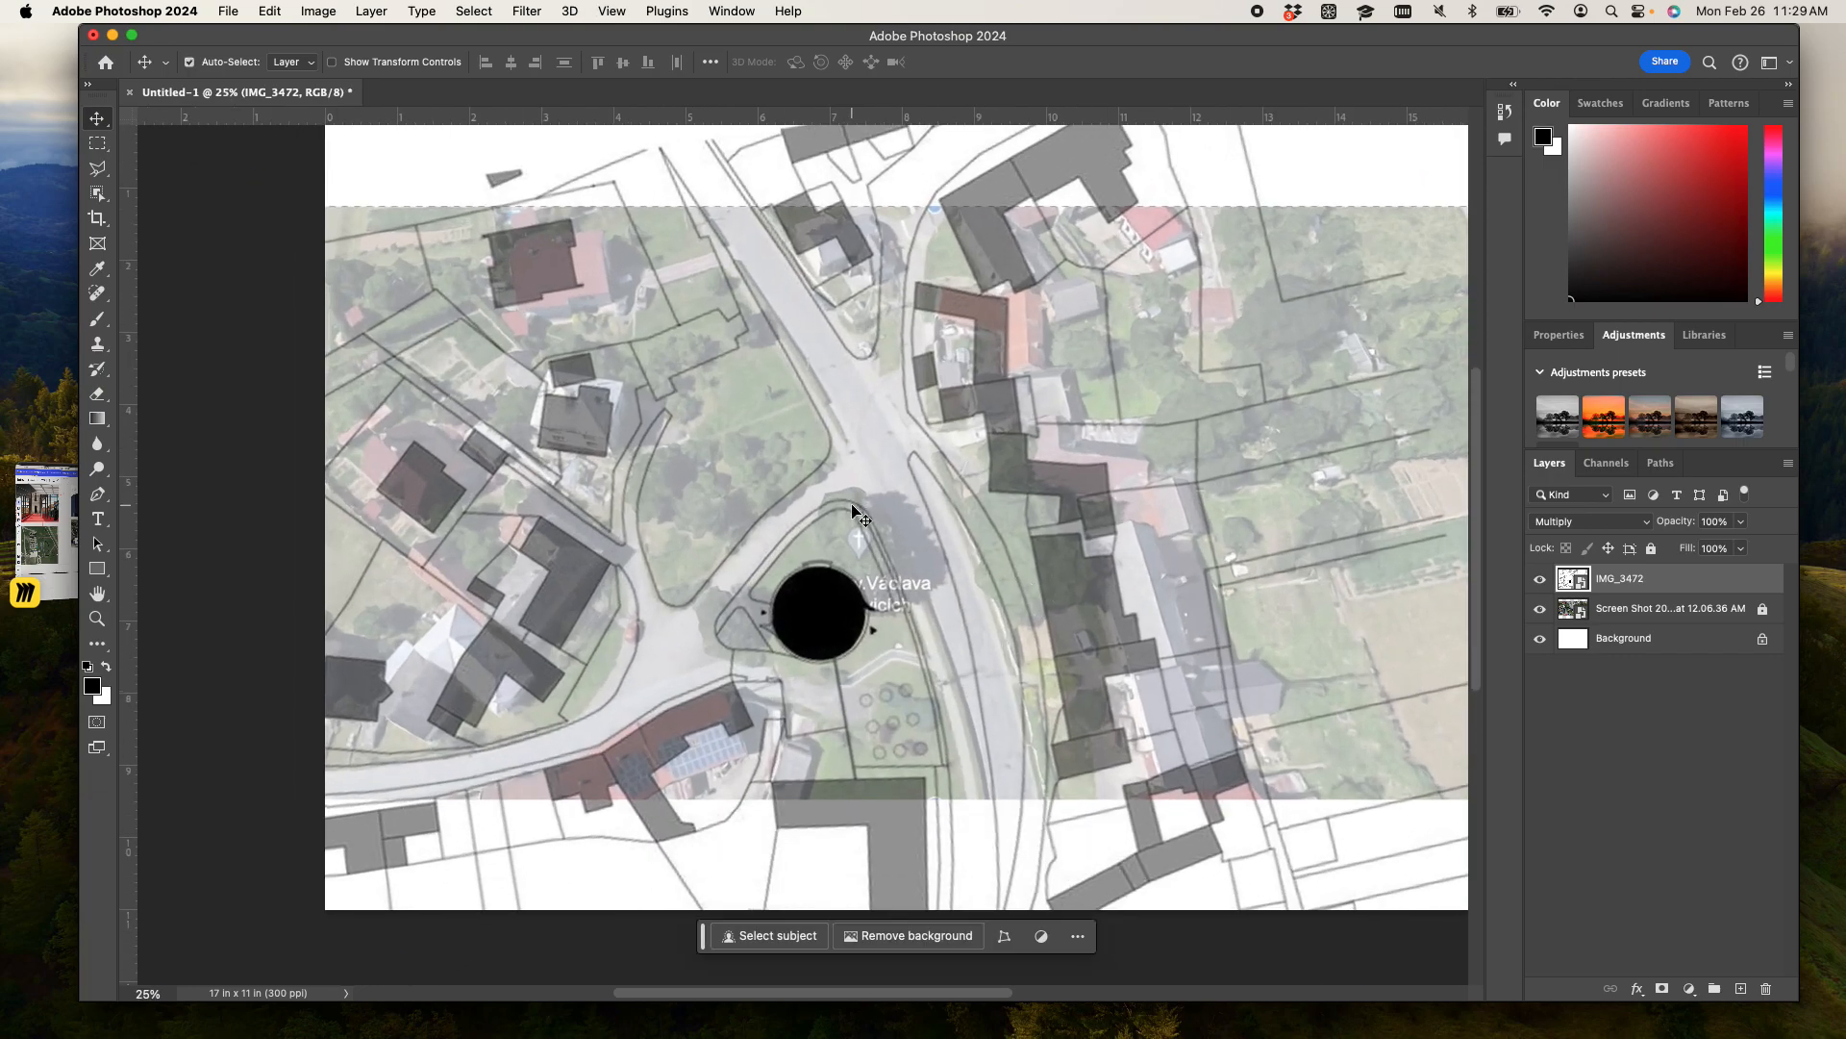
pyautogui.press('super+minus')
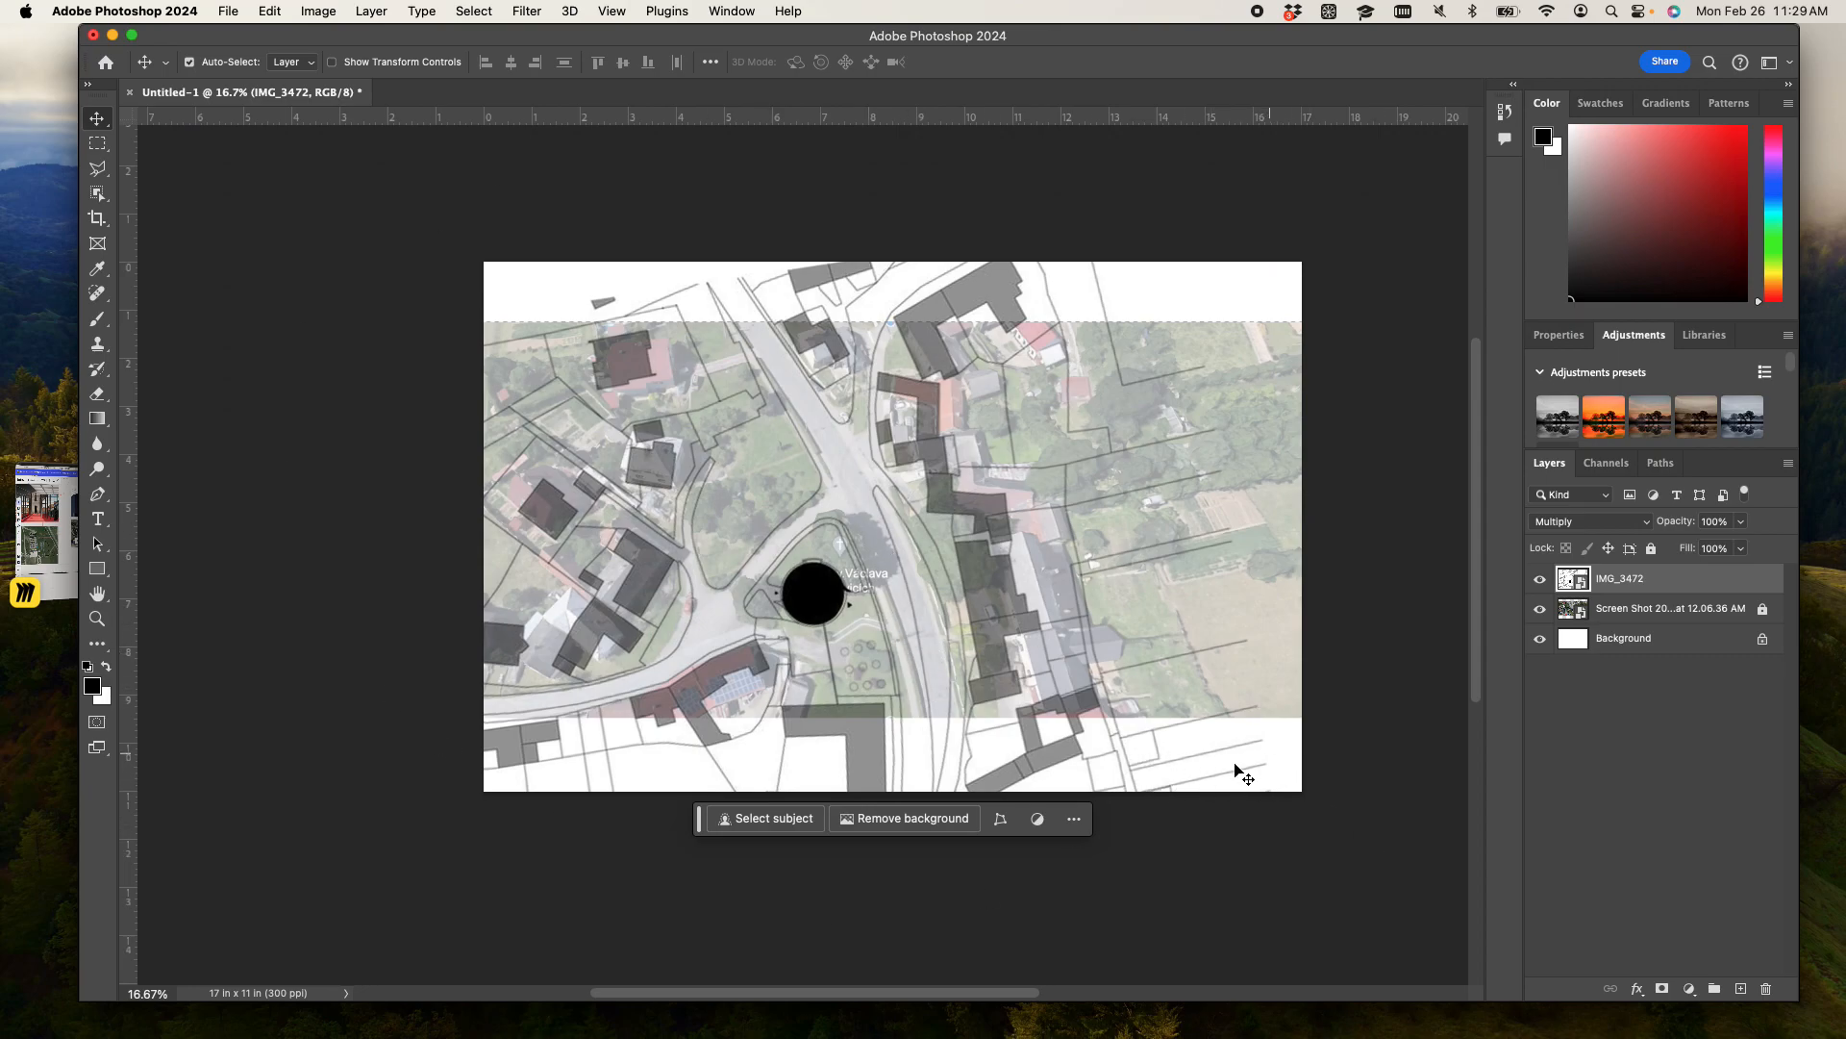
pyautogui.click(1431, 753)
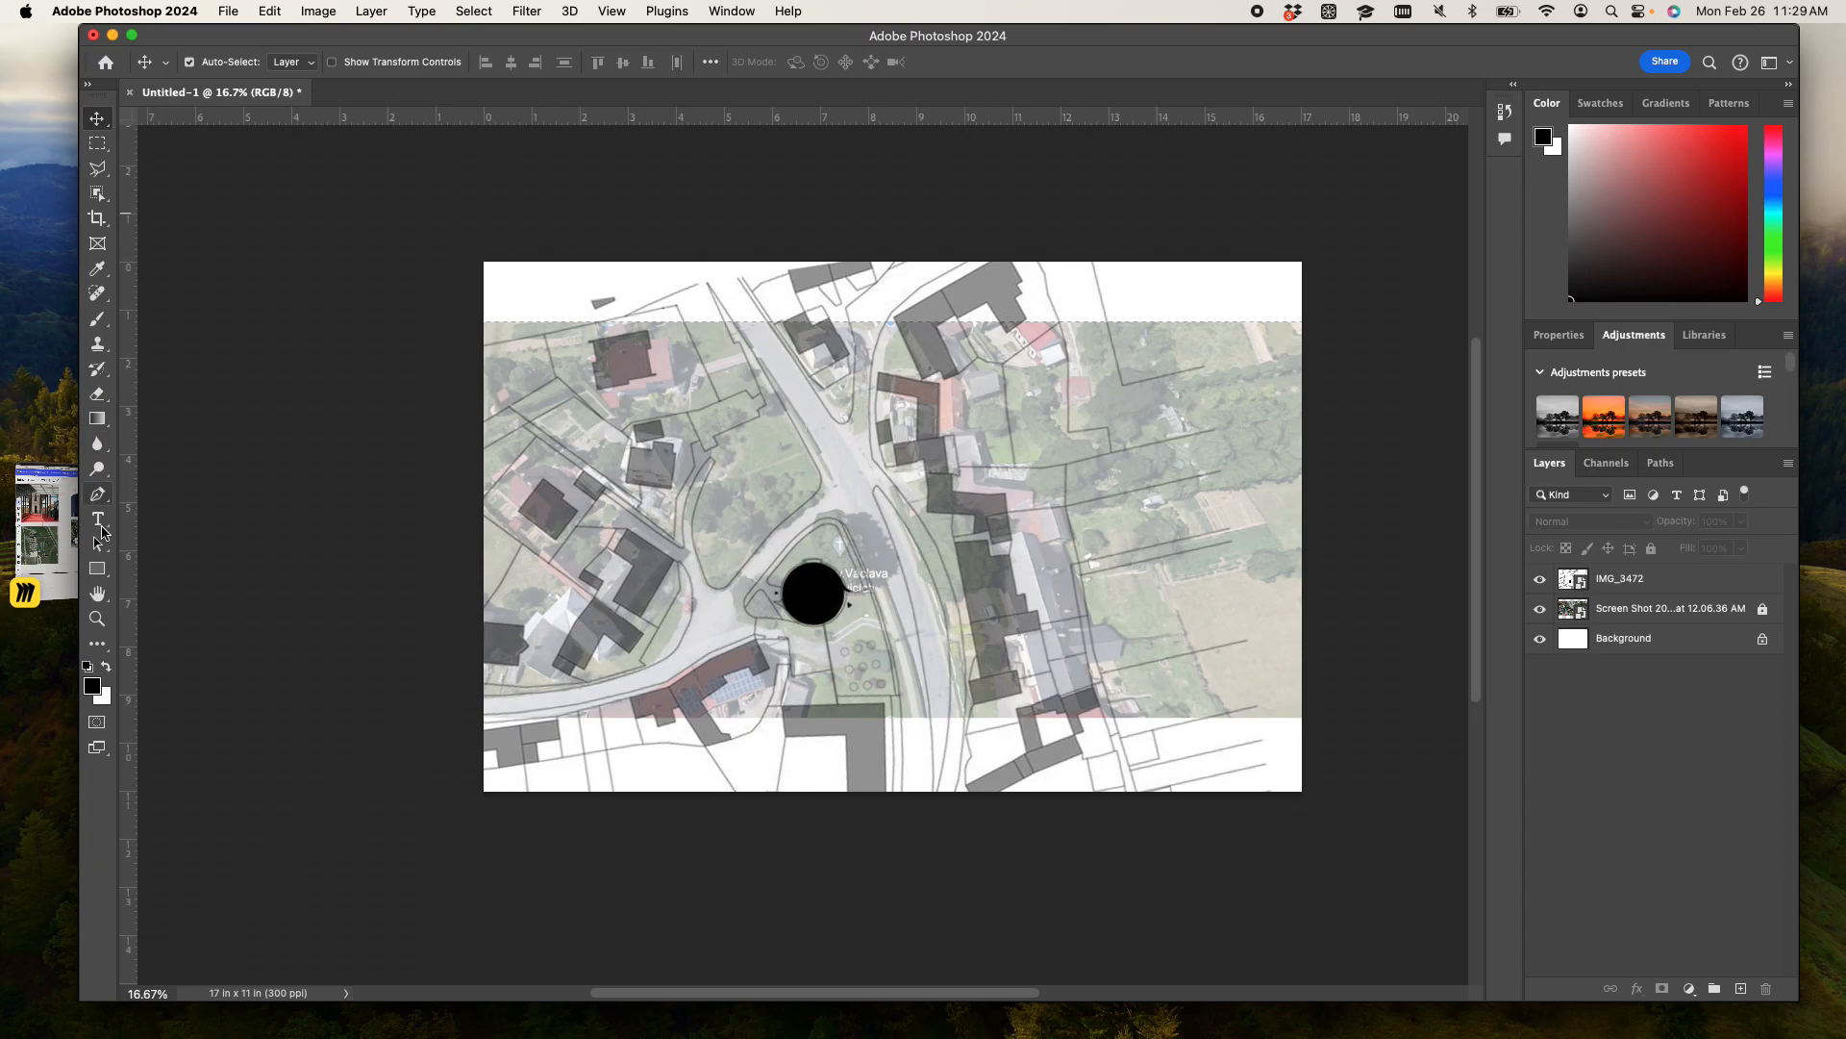
# - Draw a black circle about 0.61 in (184 px) across in the white area near the page's lower-right corner with the Ellipse tool
pyautogui.click(99, 574)
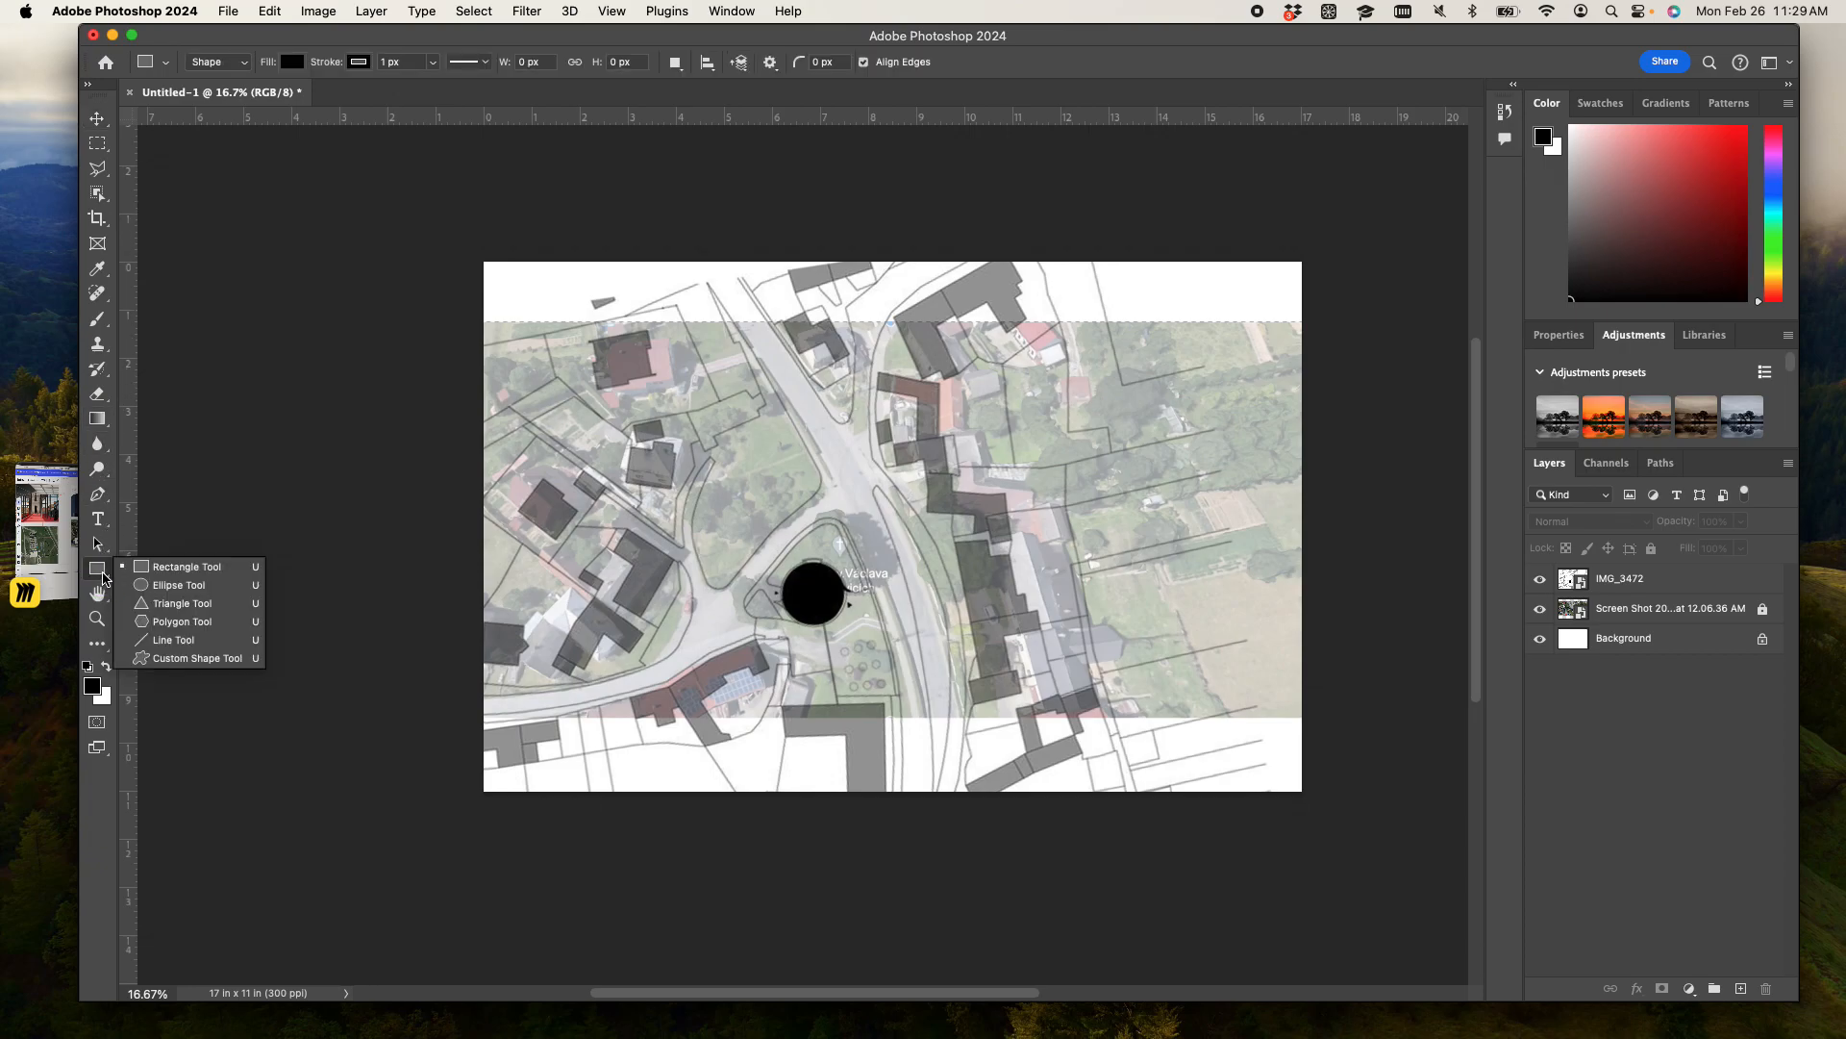
pyautogui.click(161, 584)
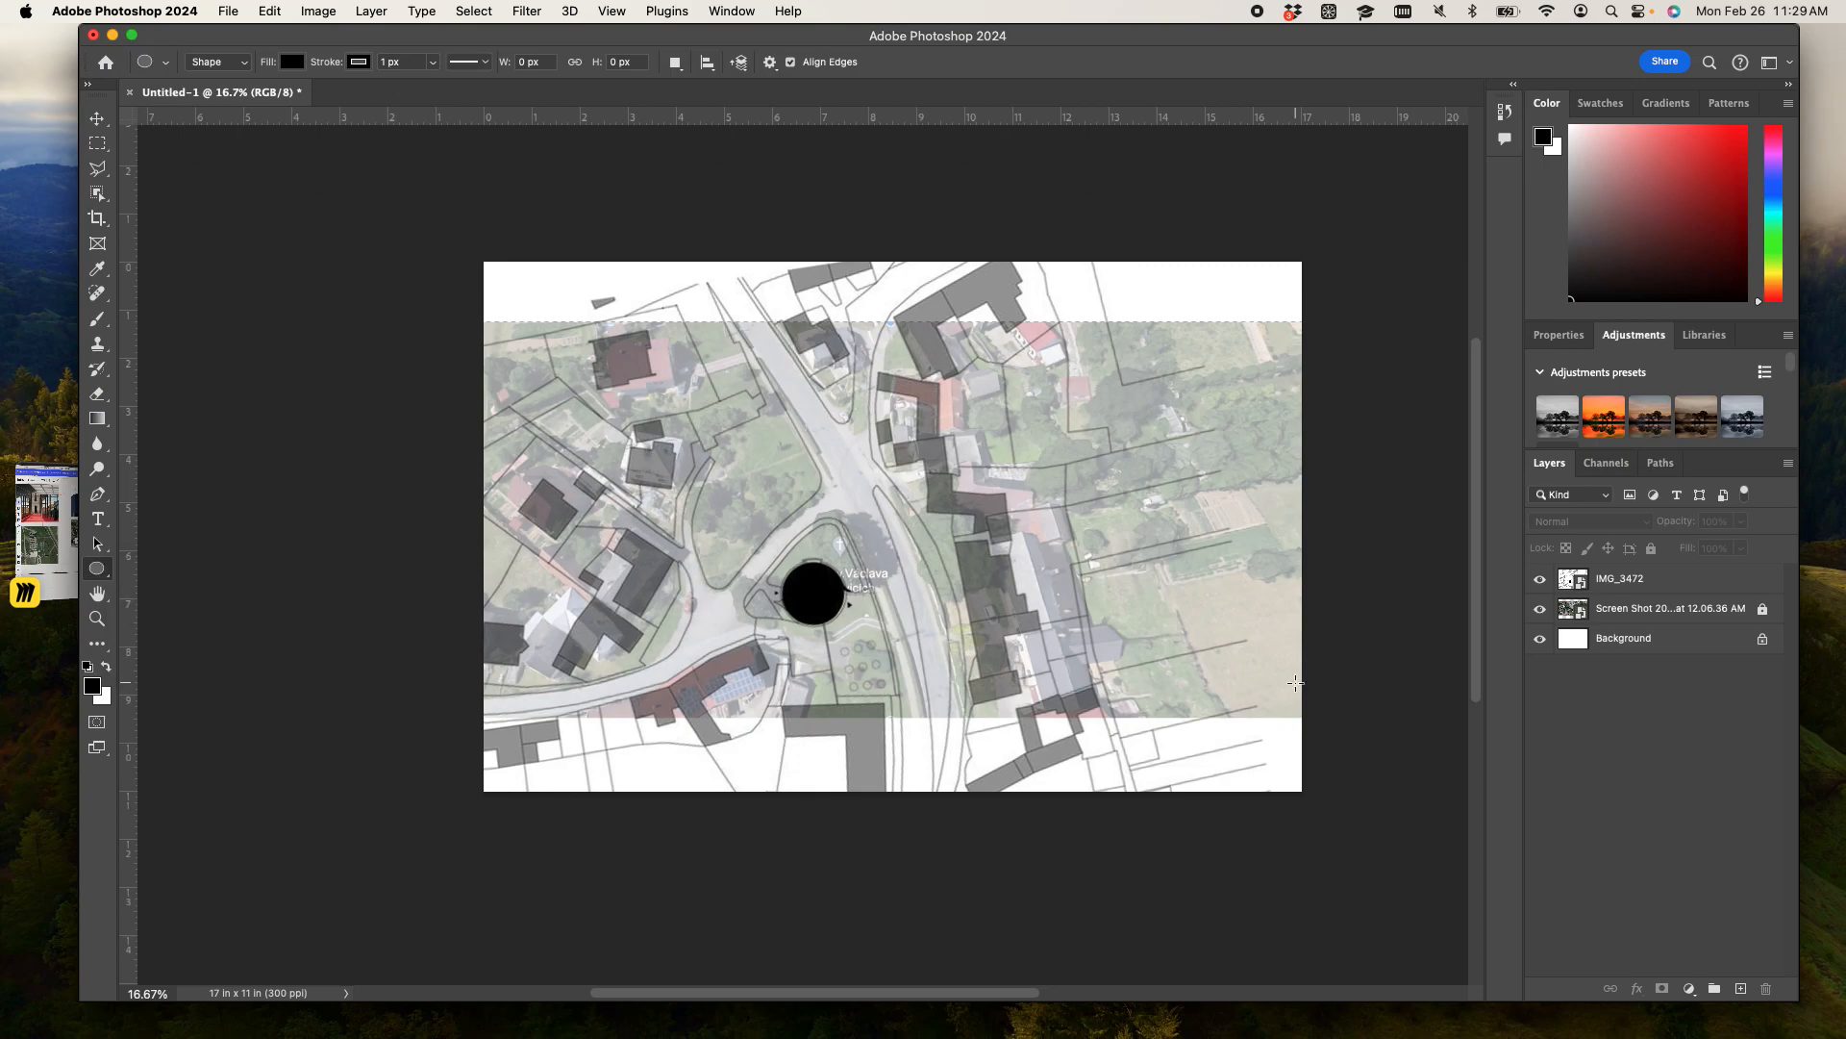
pyautogui.press('super+equal')
pyautogui.press('super+equal')
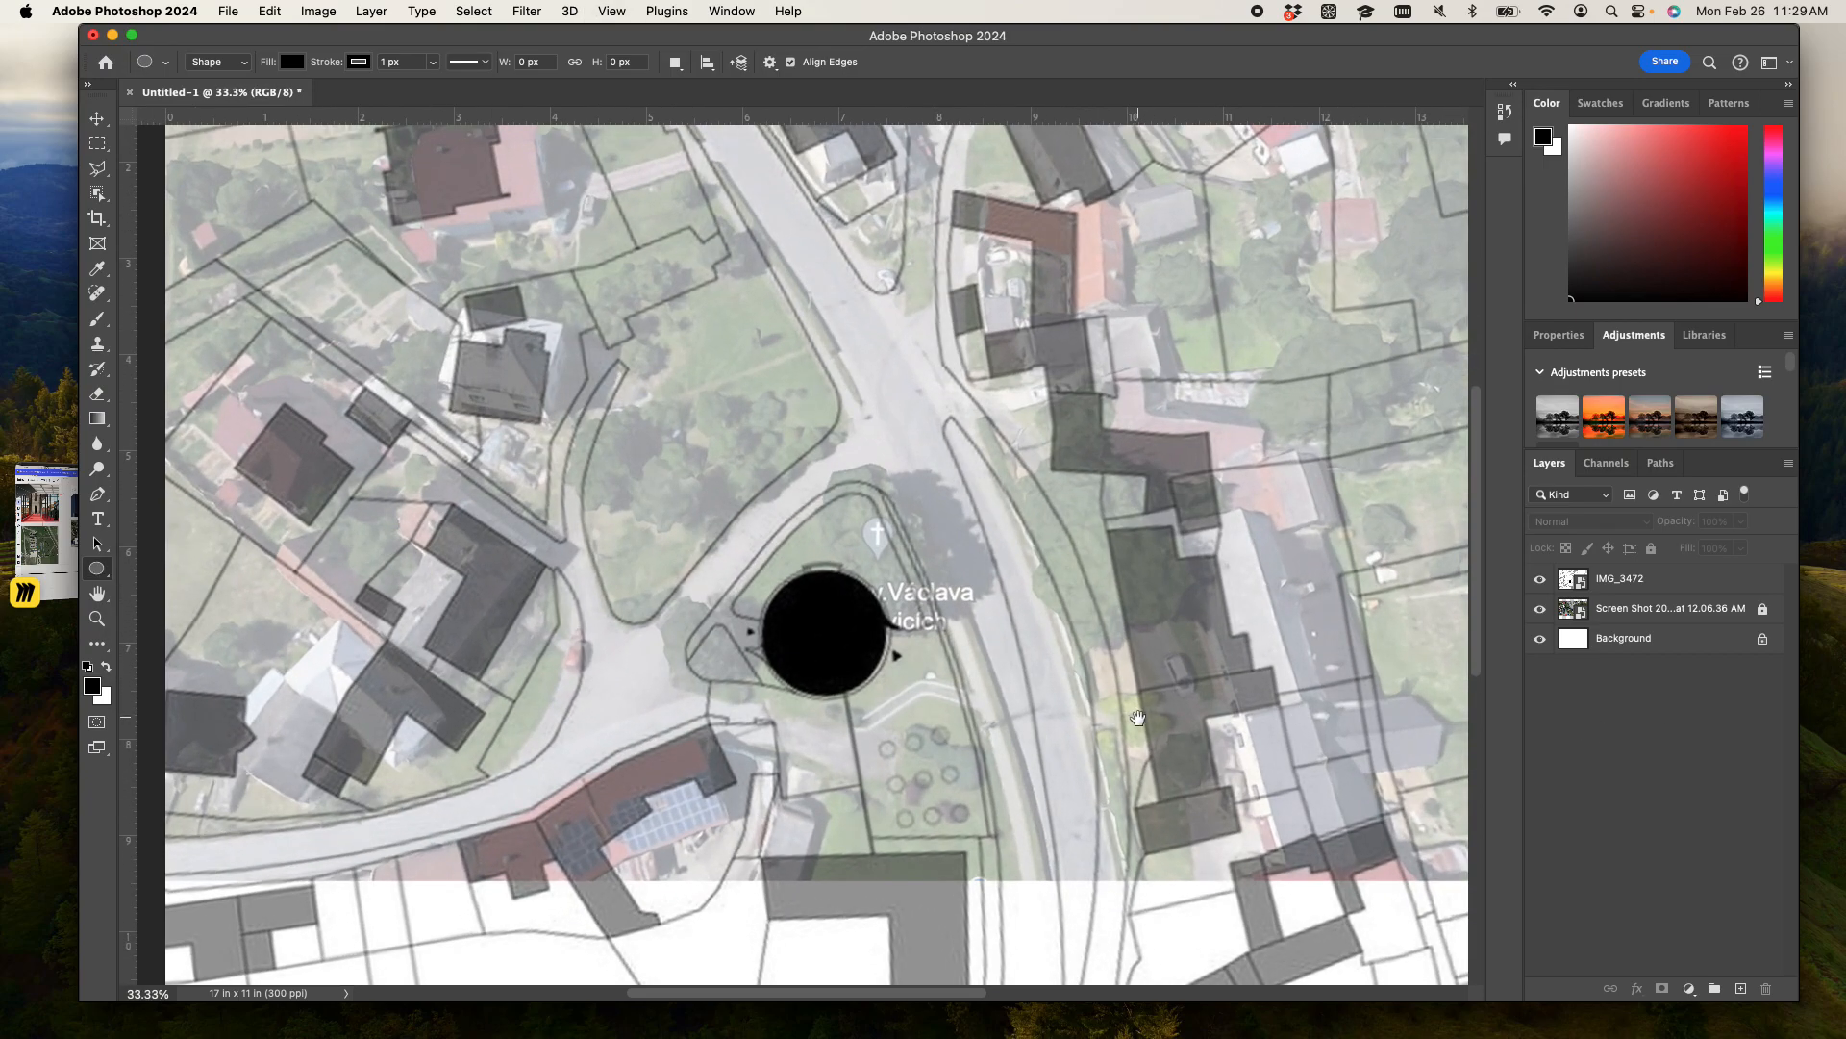
pyautogui.moveTo(1116, 737); pyautogui.dragTo(481, 447)
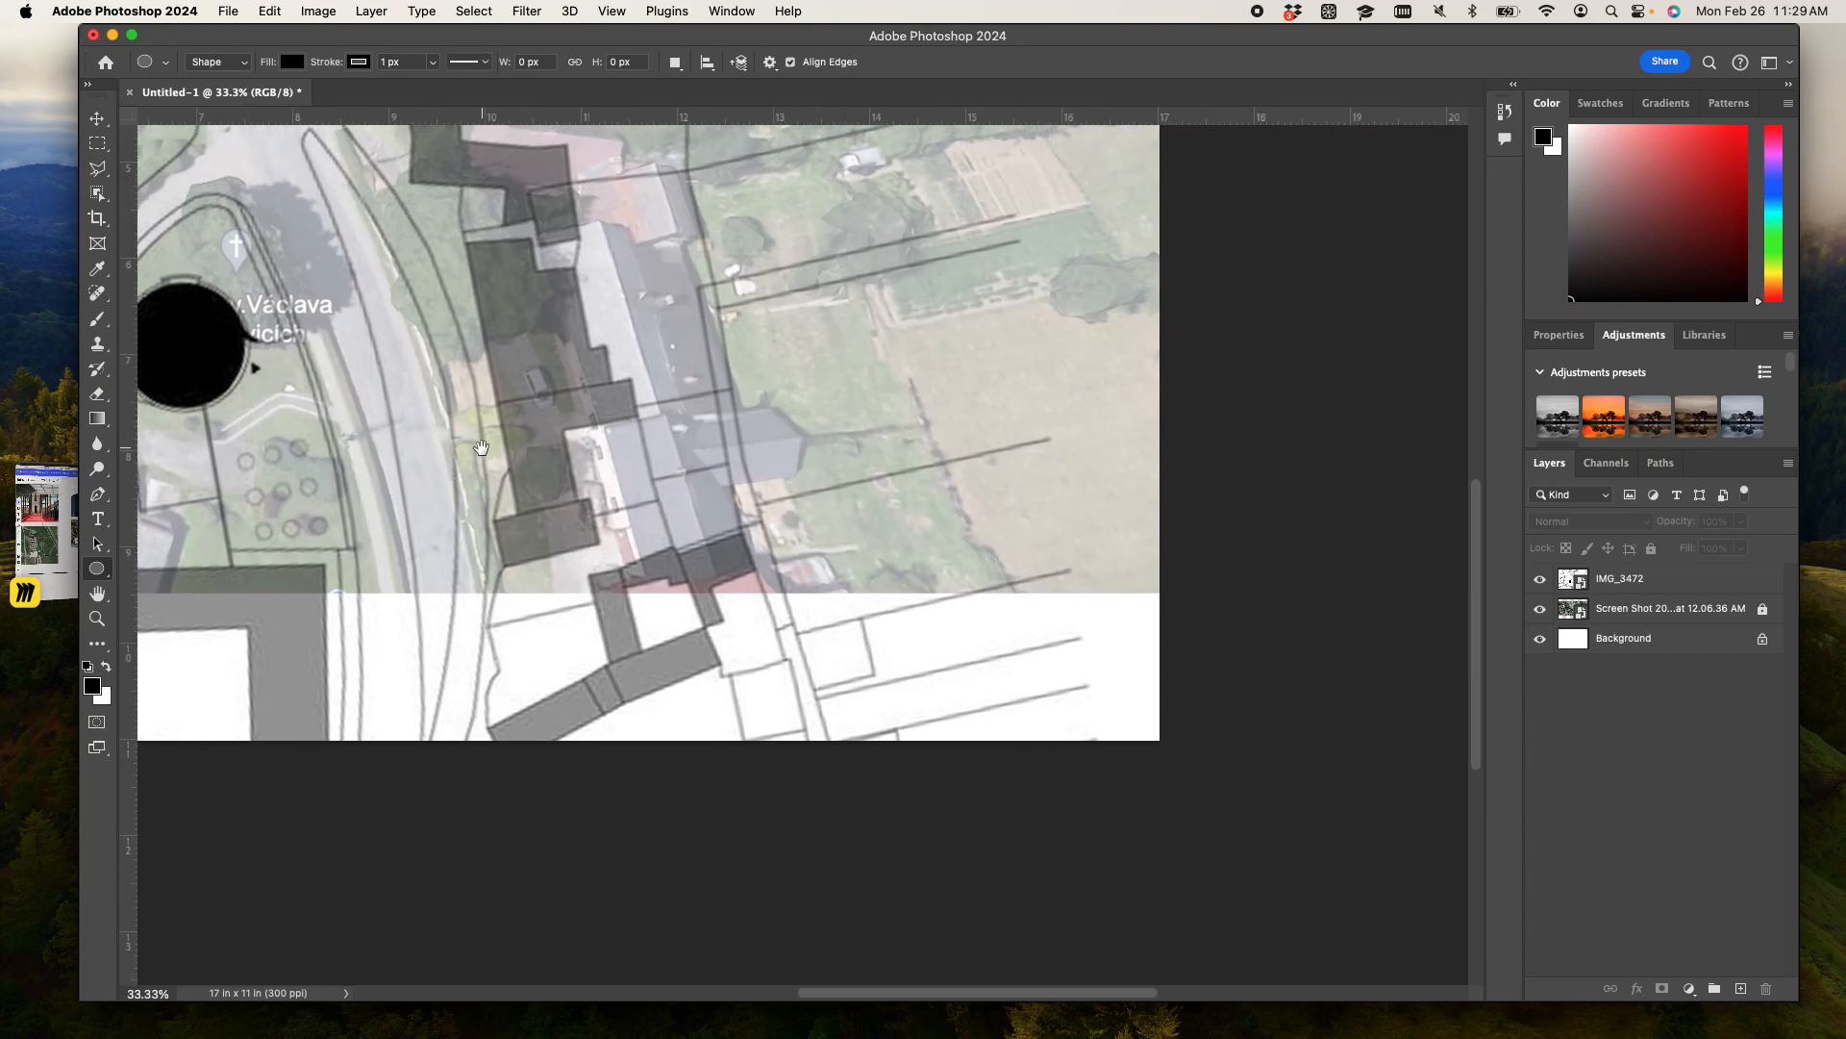
pyautogui.press('super+equal')
pyautogui.press('super+equal')
pyautogui.moveTo(1001, 704); pyautogui.dragTo(776, 638)
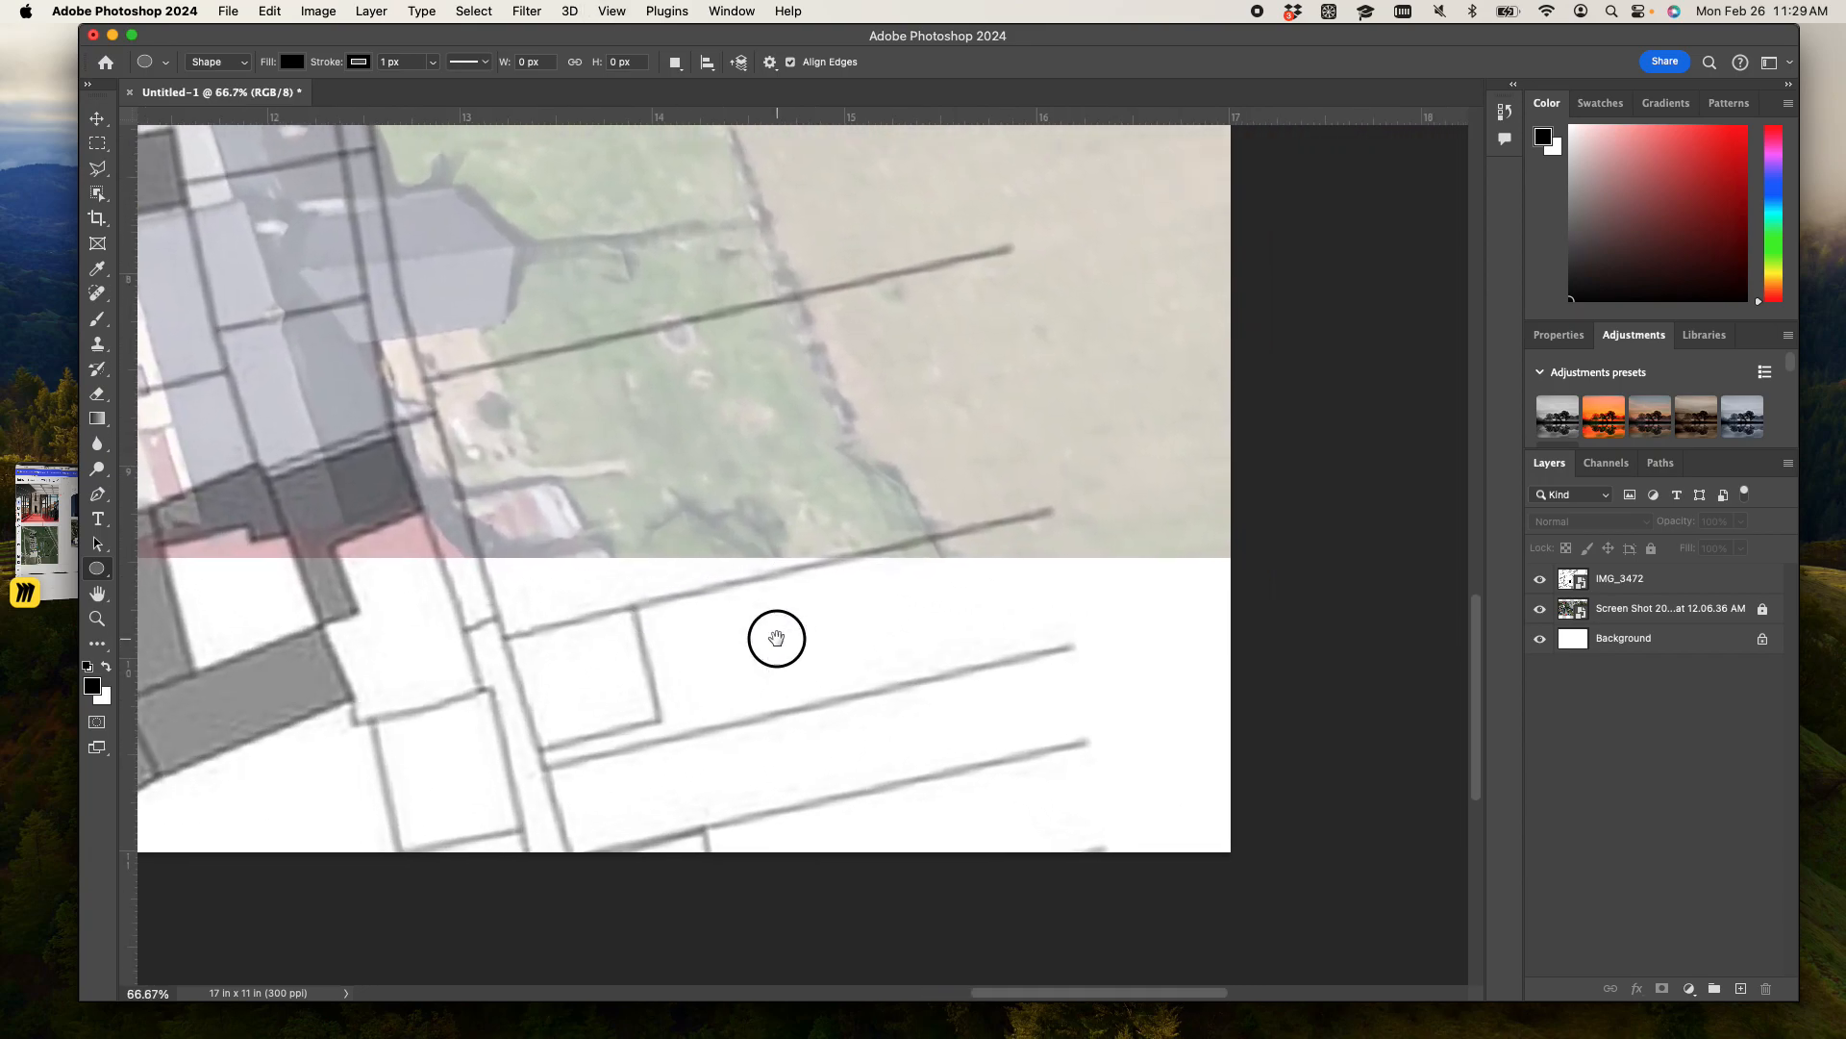
pyautogui.moveTo(916, 634); pyautogui.dragTo(1032, 764)
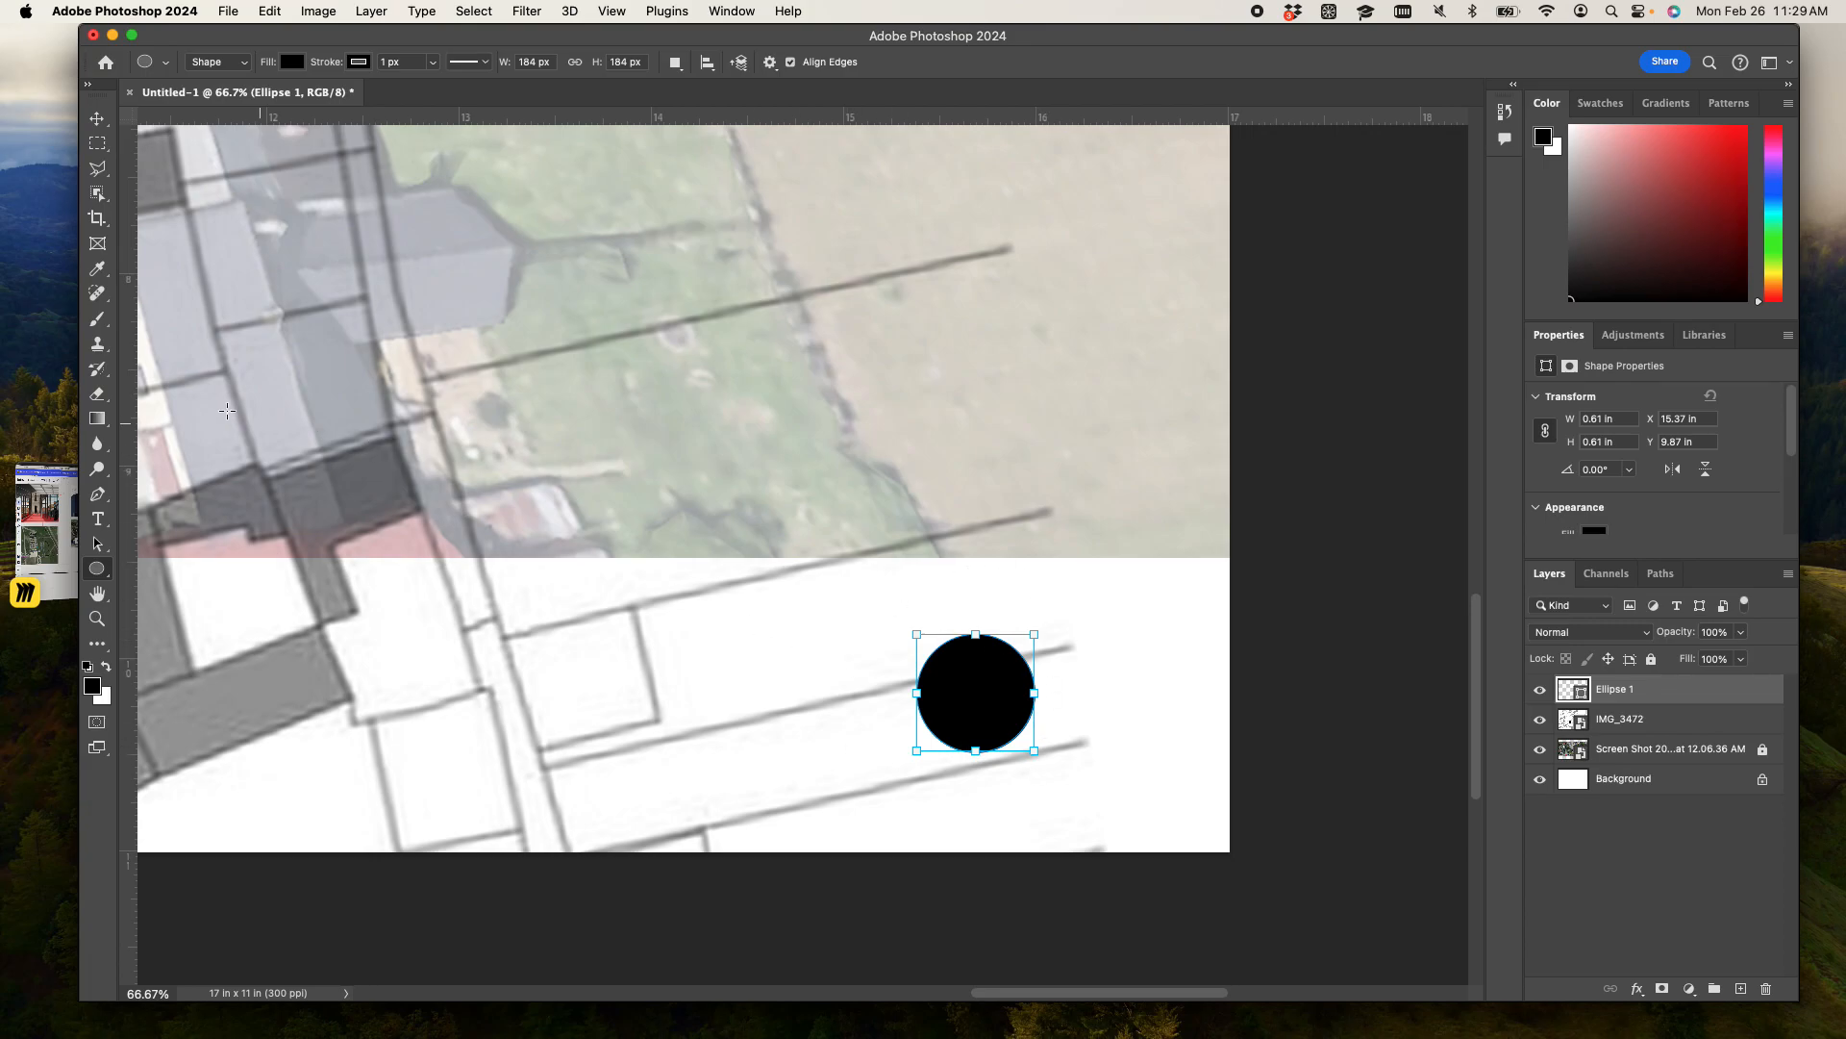
# - Draw a vertical line about 97 px long from the circle's centre up to its top edge with the Line tool
pyautogui.rightClick(97, 568)
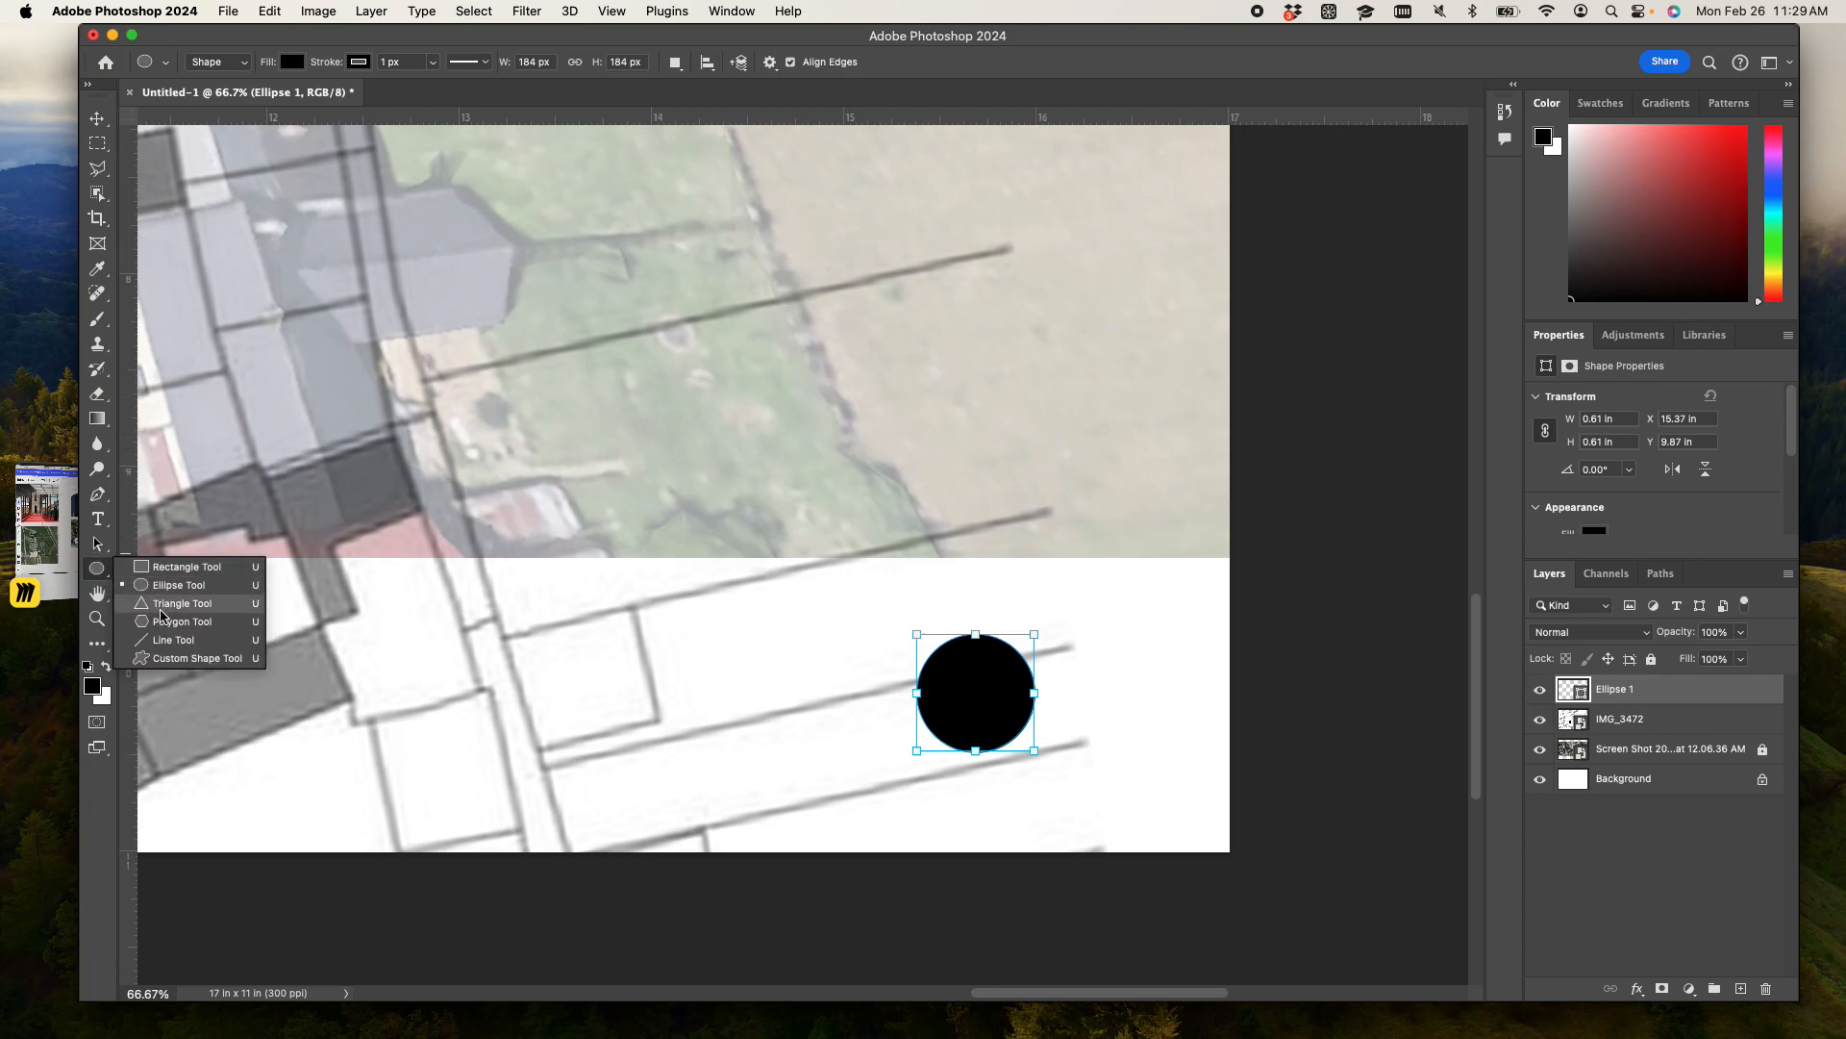
pyautogui.click(165, 641)
pyautogui.moveTo(978, 698); pyautogui.dragTo(976, 635)
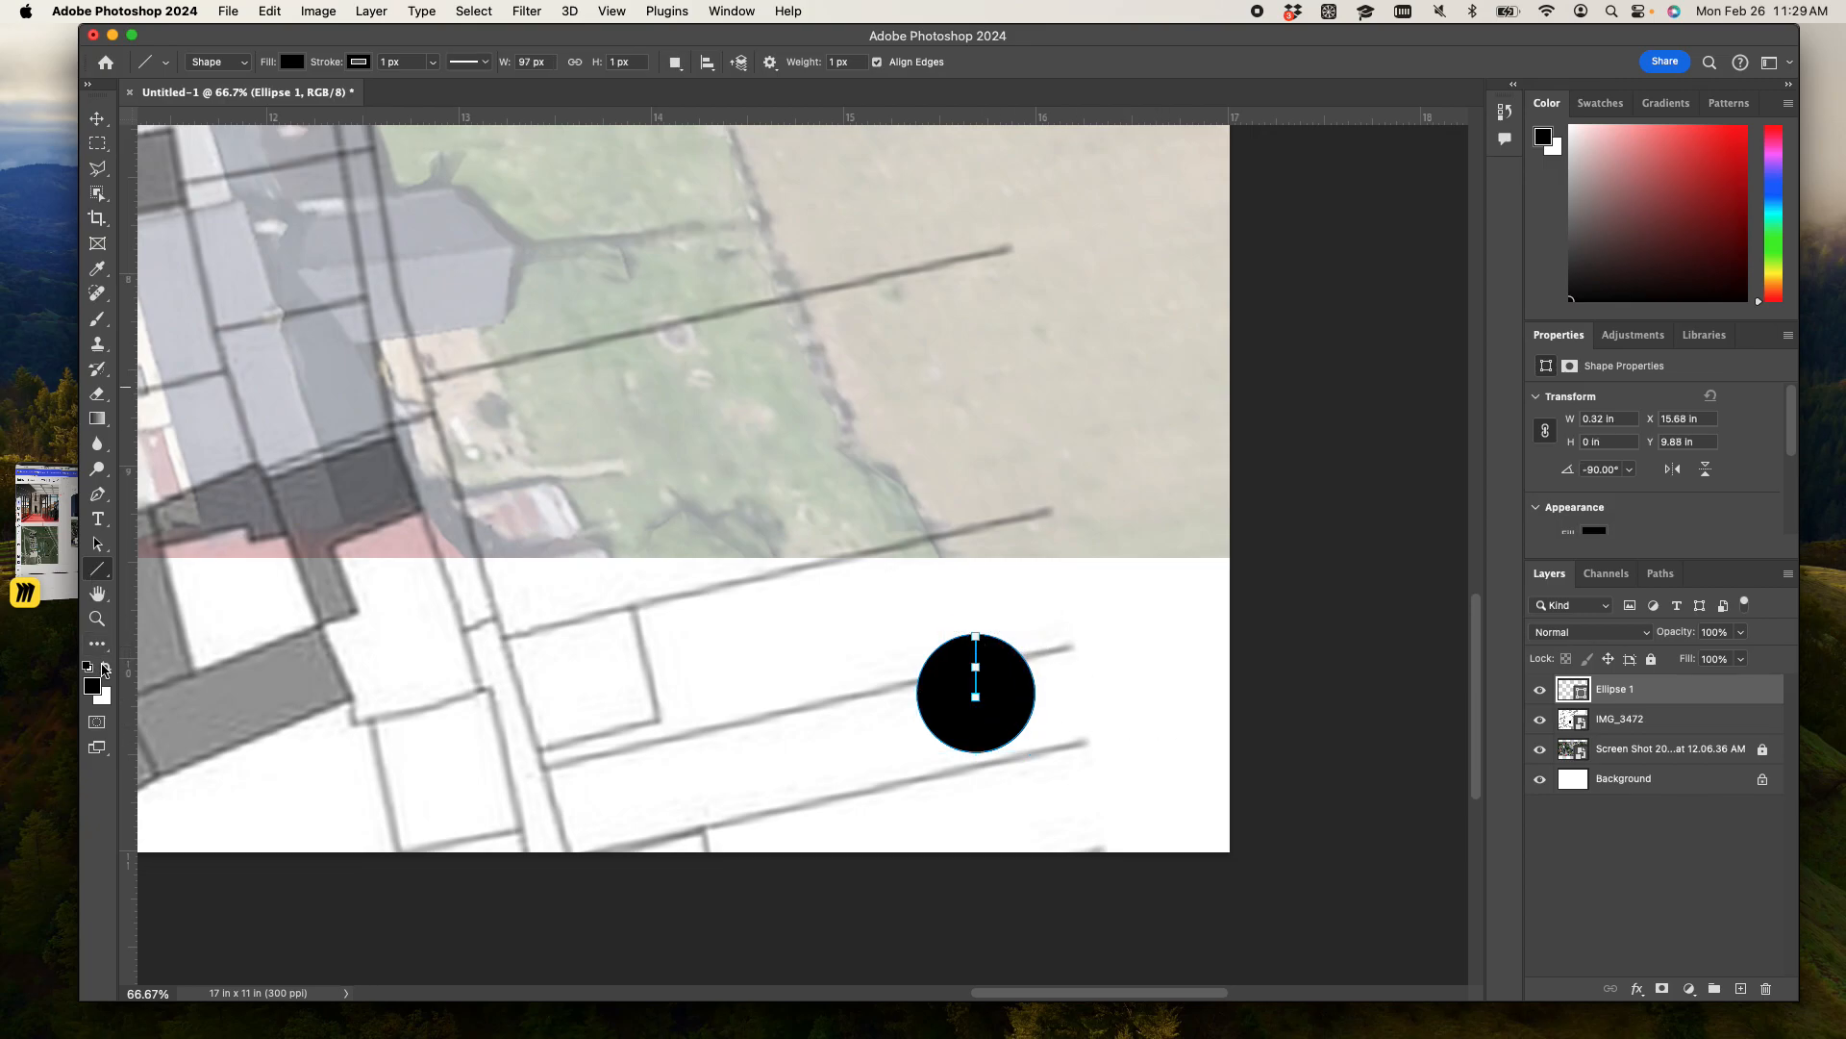
# - Swap the foreground and background colours so white is in front, and deselect the shape layer
pyautogui.click(105, 666)
pyautogui.click(293, 64)
pyautogui.click(293, 68)
pyautogui.click(97, 117)
pyautogui.click(1120, 692)
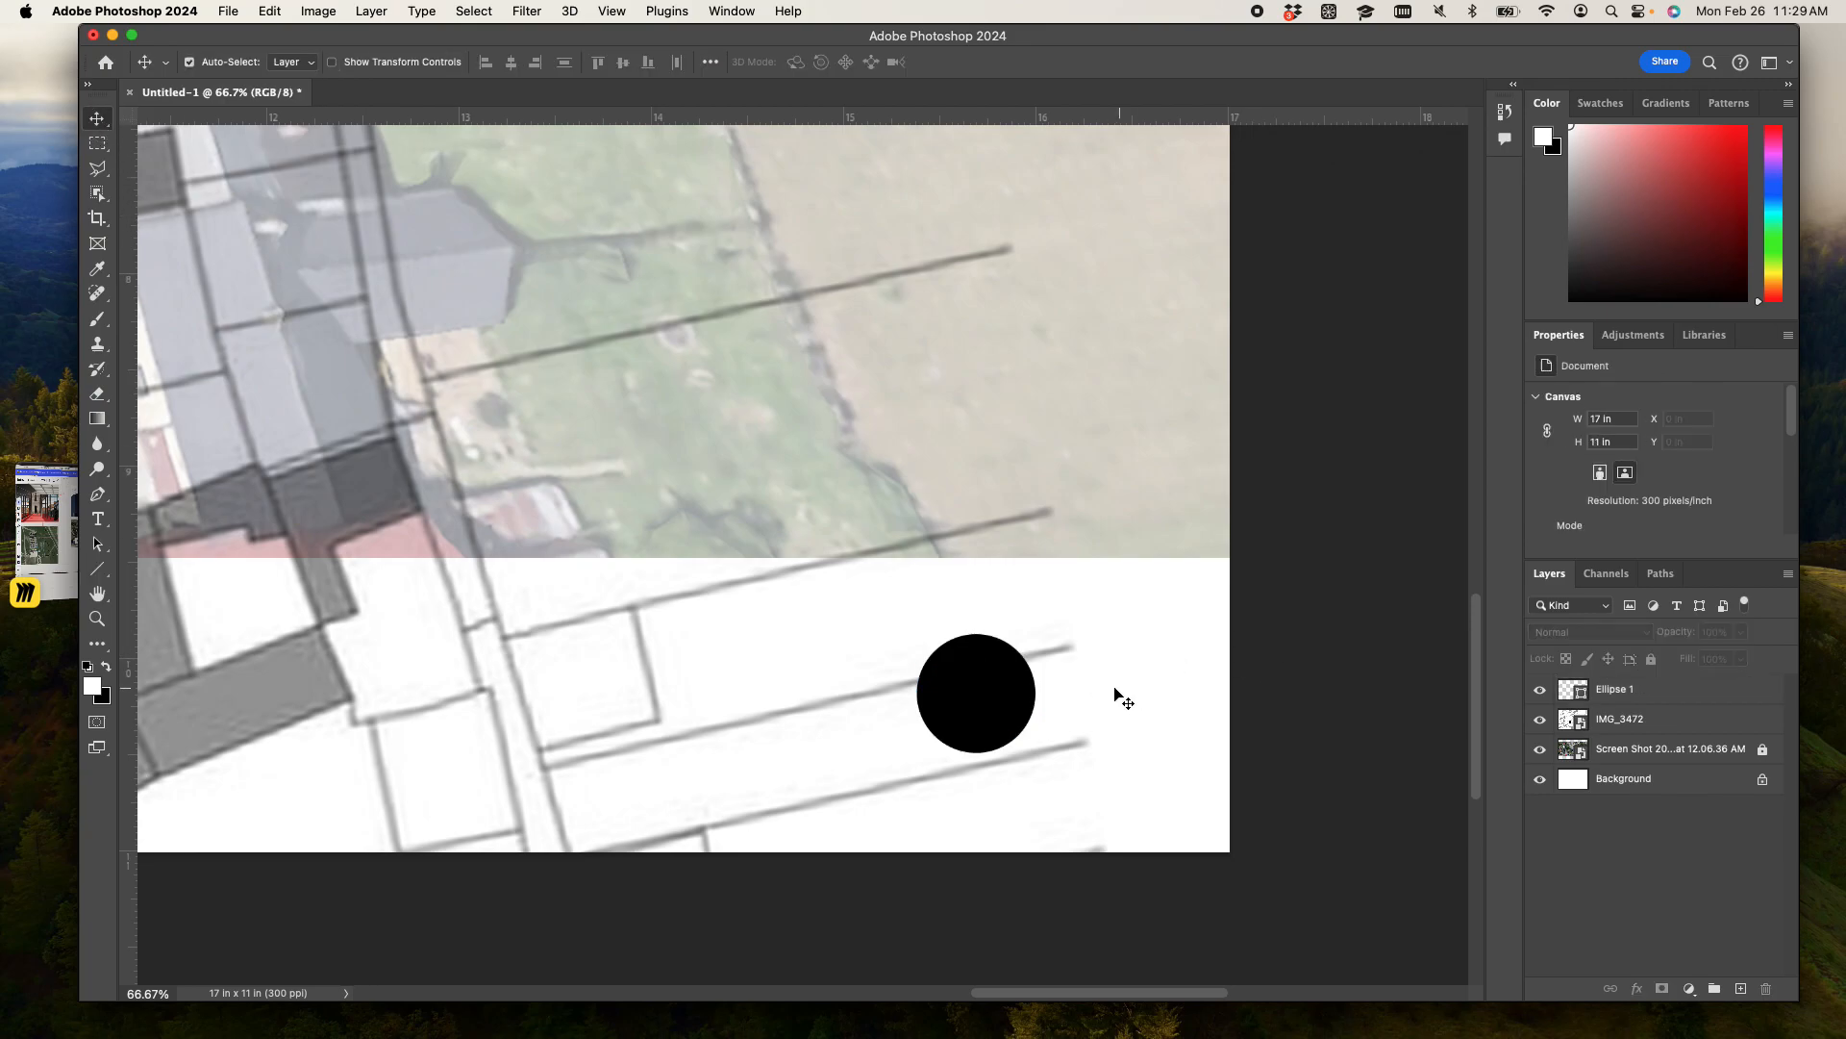
# - Select the IMG_3472 map layer and review the whole page with the map, aerial photo and black circle
pyautogui.click(981, 682)
pyautogui.click(913, 607)
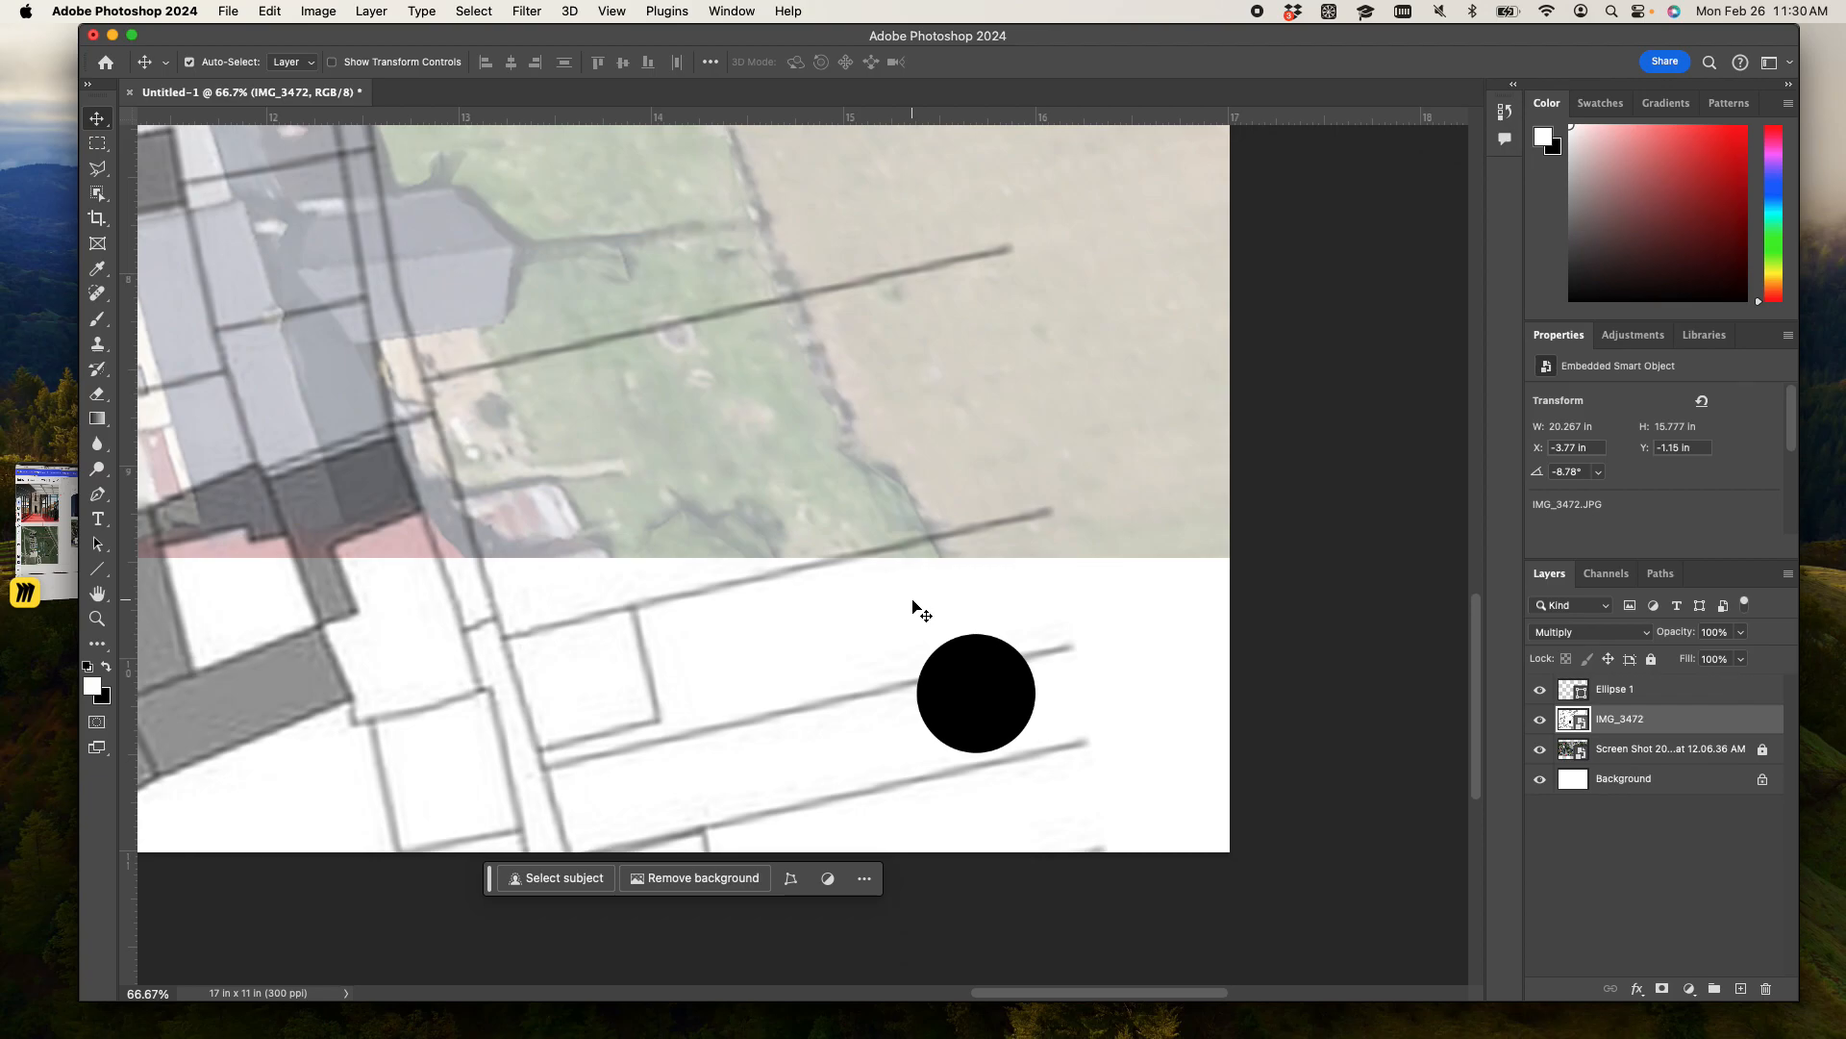
pyautogui.press('super+minus')
pyautogui.press('super+minus')
pyautogui.press('super+minus')
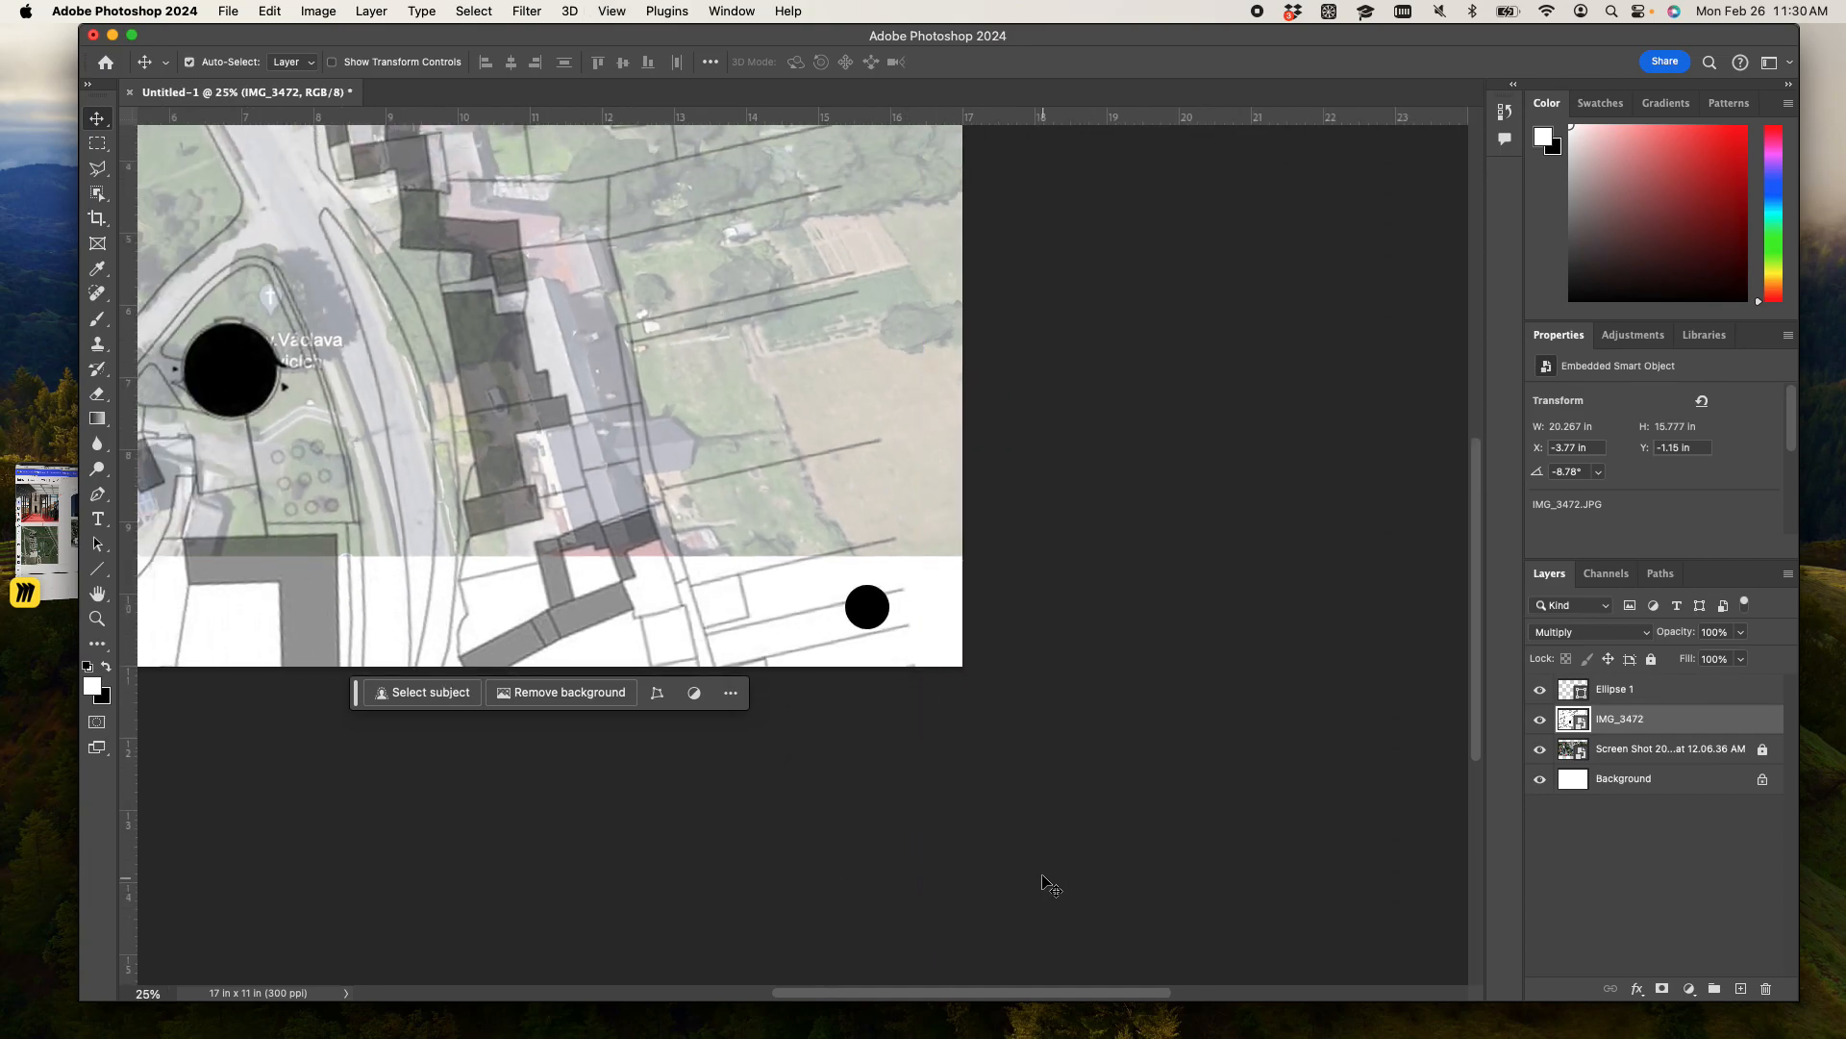
pyautogui.press('super+minus')
pyautogui.moveTo(788, 824); pyautogui.dragTo(1099, 938)
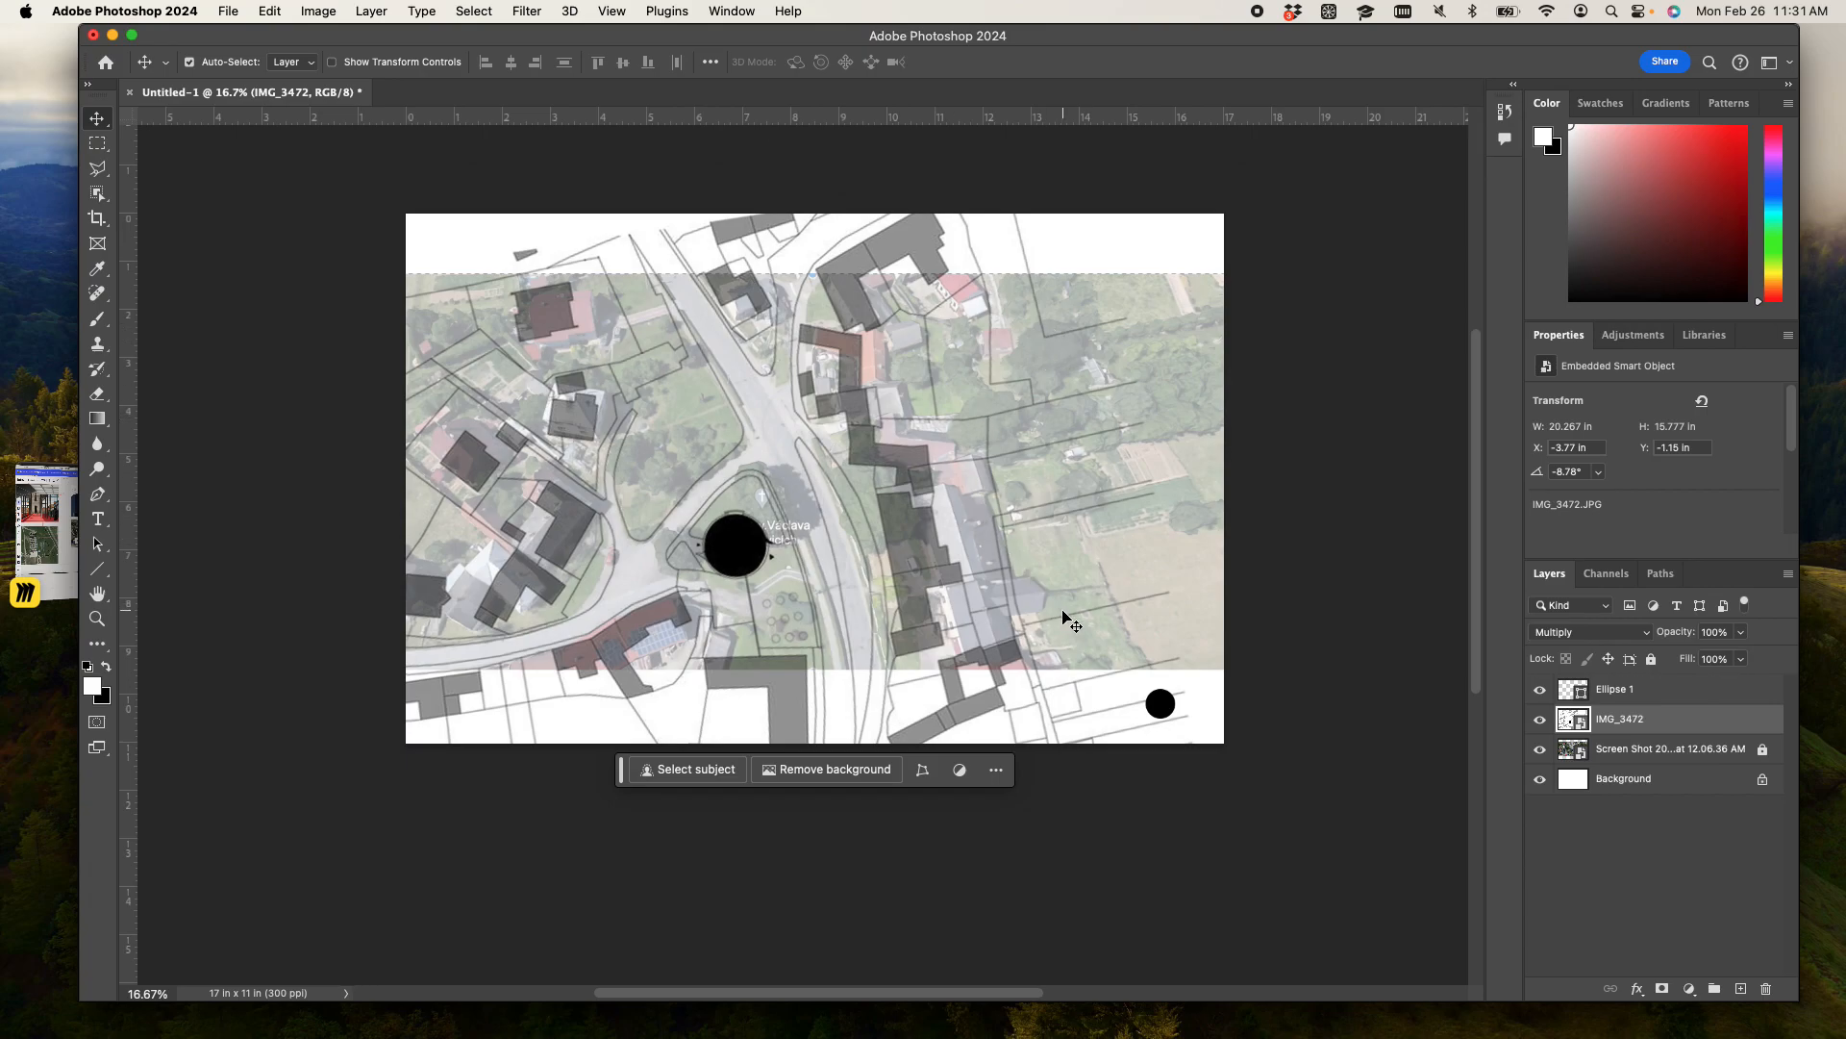
pyautogui.scroll(-1, 1335, 541)
pyautogui.scroll(-1, 1339, 549)
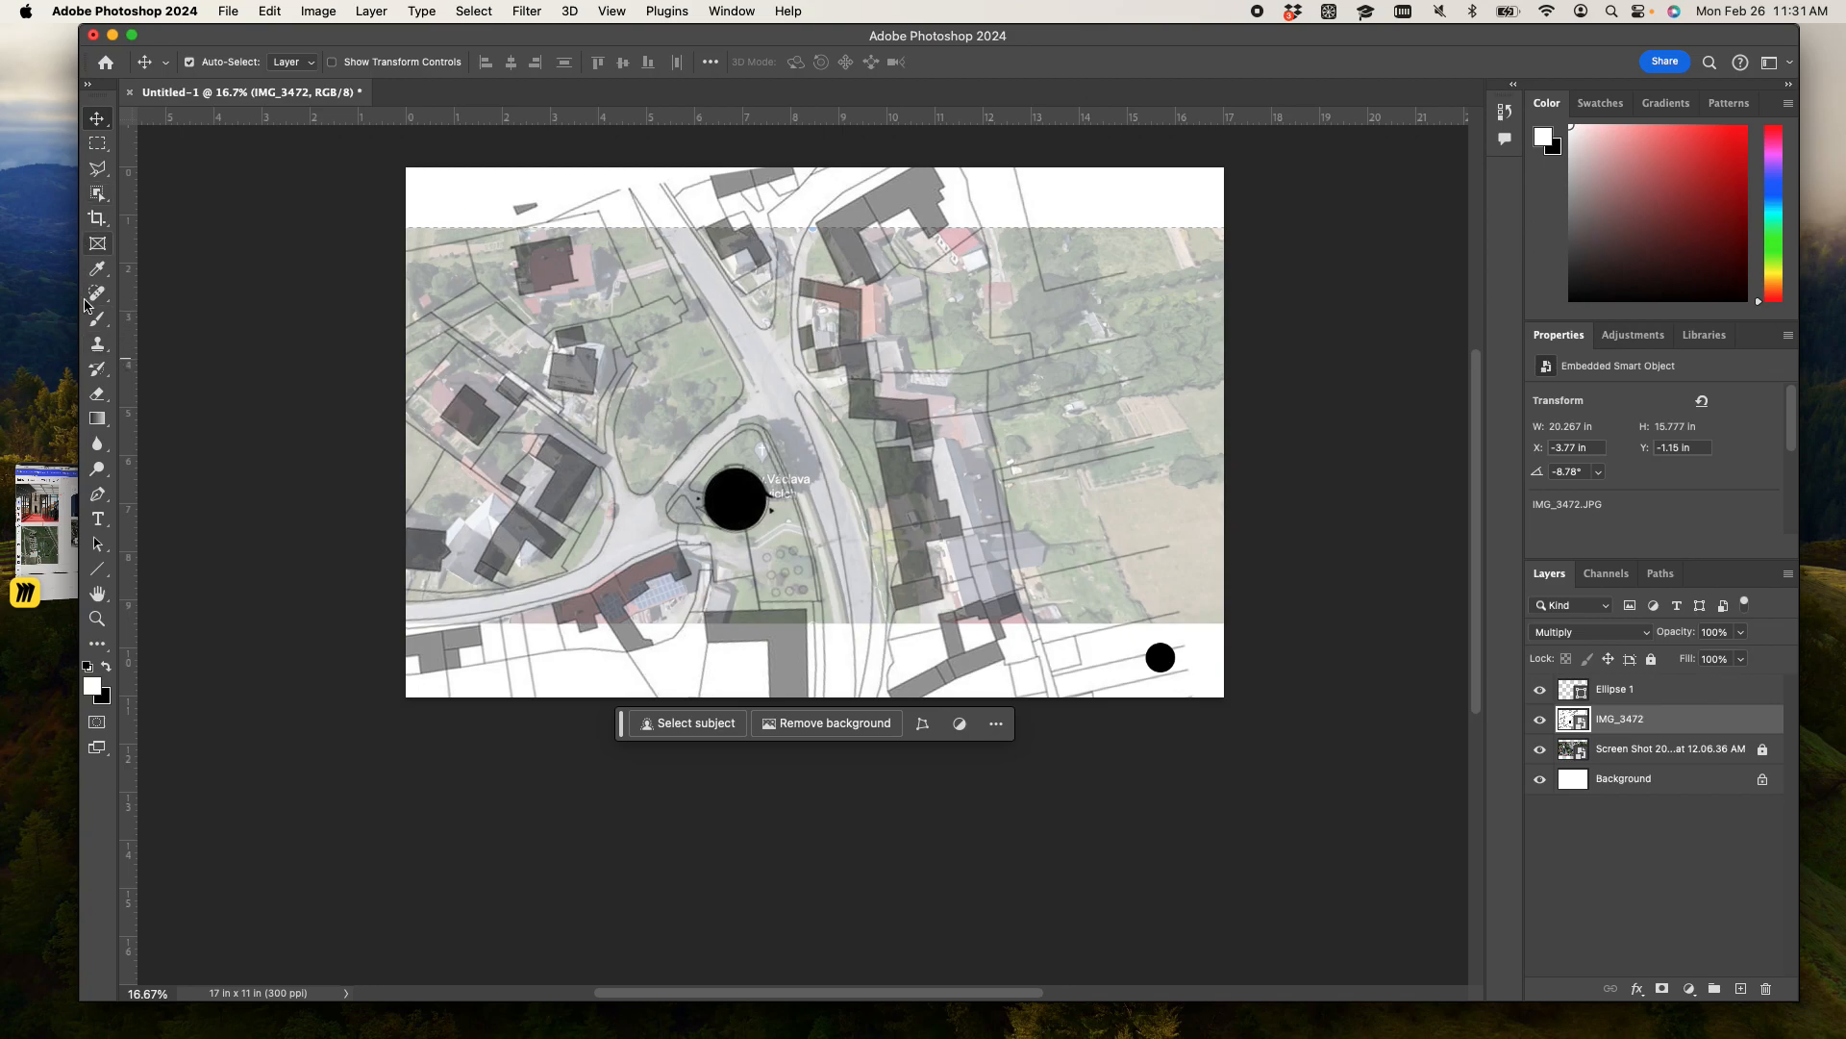
# - Add the text "cool stuff" in white 72 pt Myriad Pro Regular over the fields east of the buildings
pyautogui.click(97, 520)
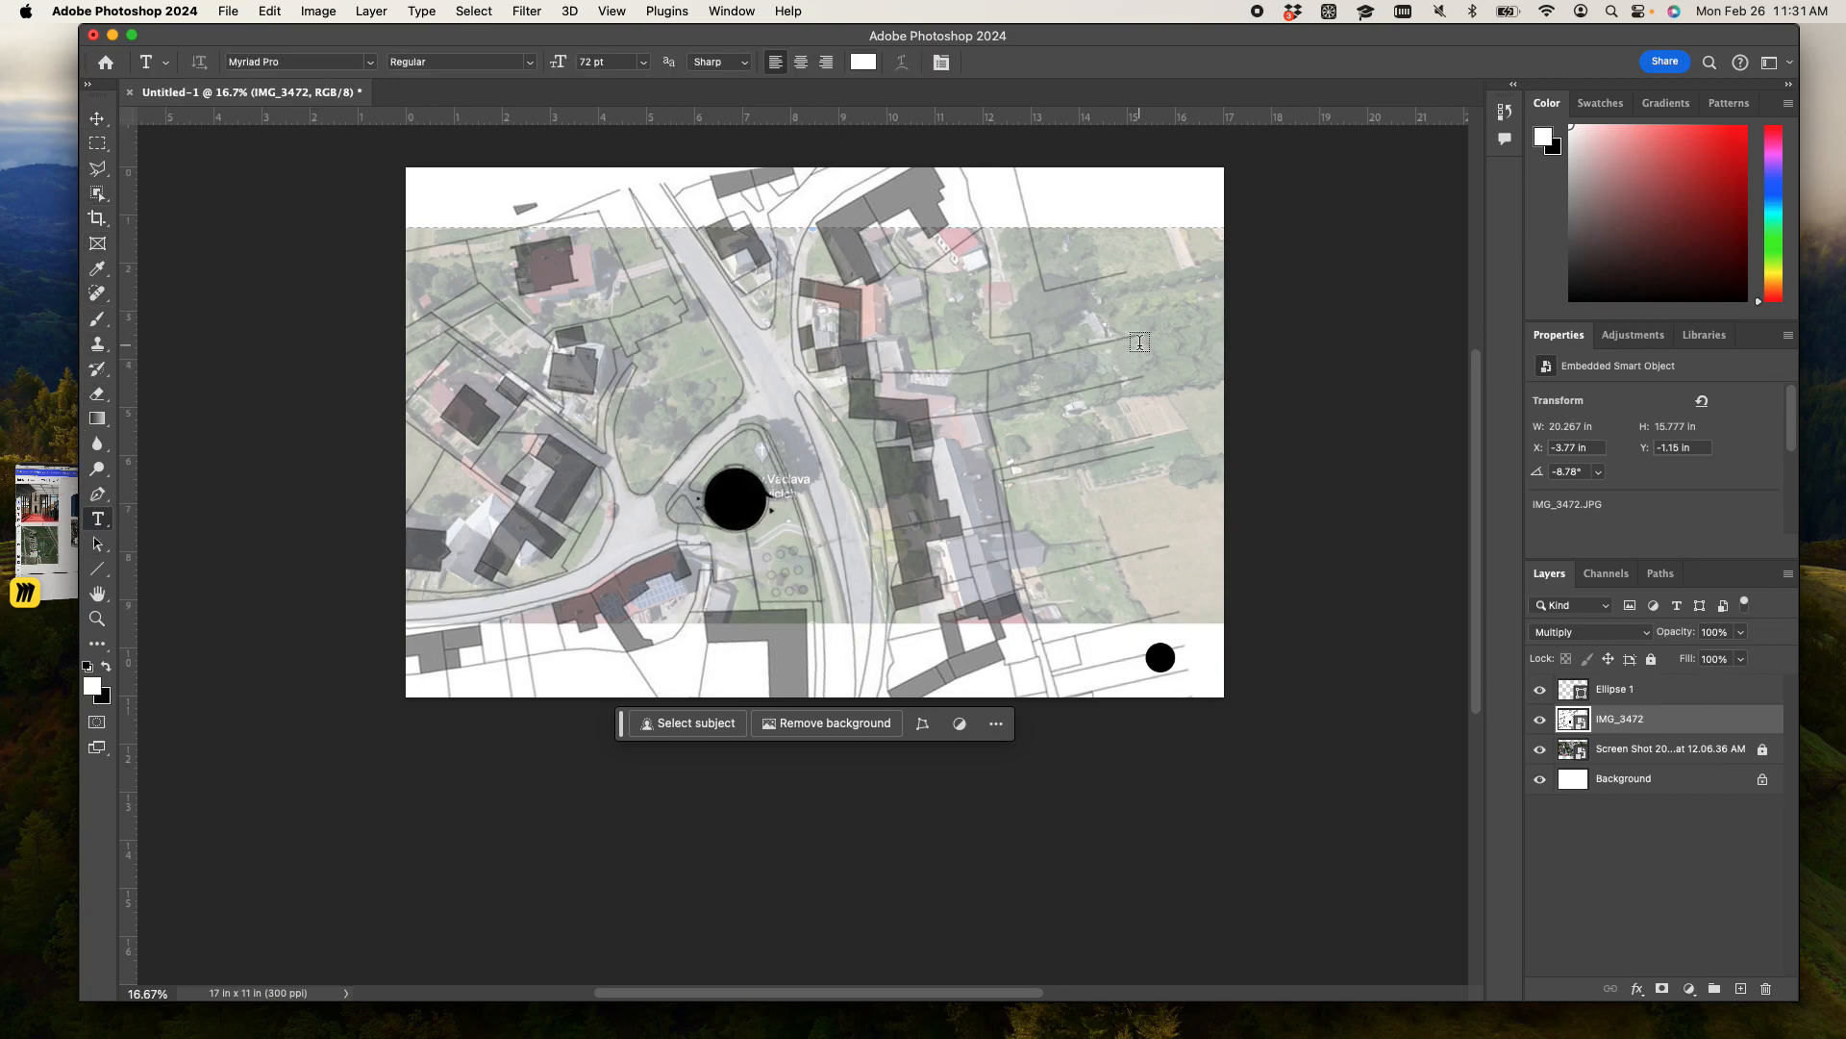
pyautogui.press('super+plus')
pyautogui.press('super+plus')
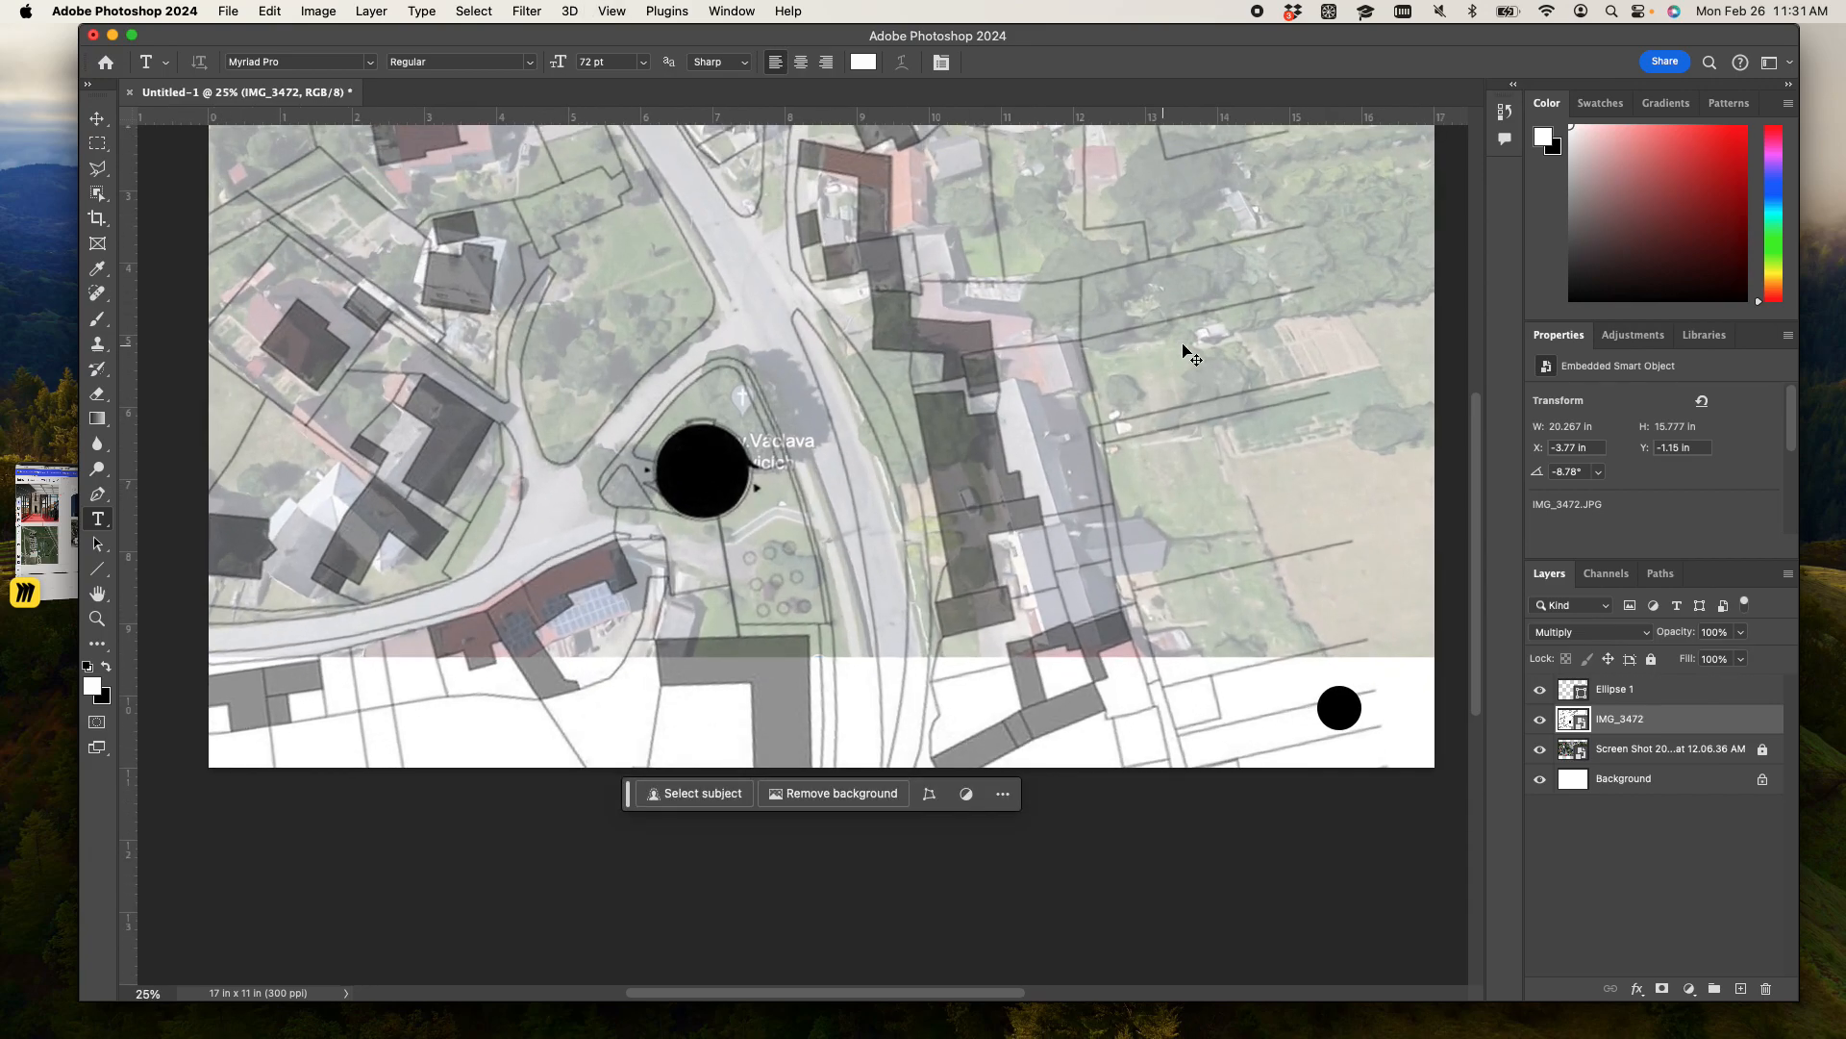
pyautogui.moveTo(1125, 469); pyautogui.dragTo(779, 476)
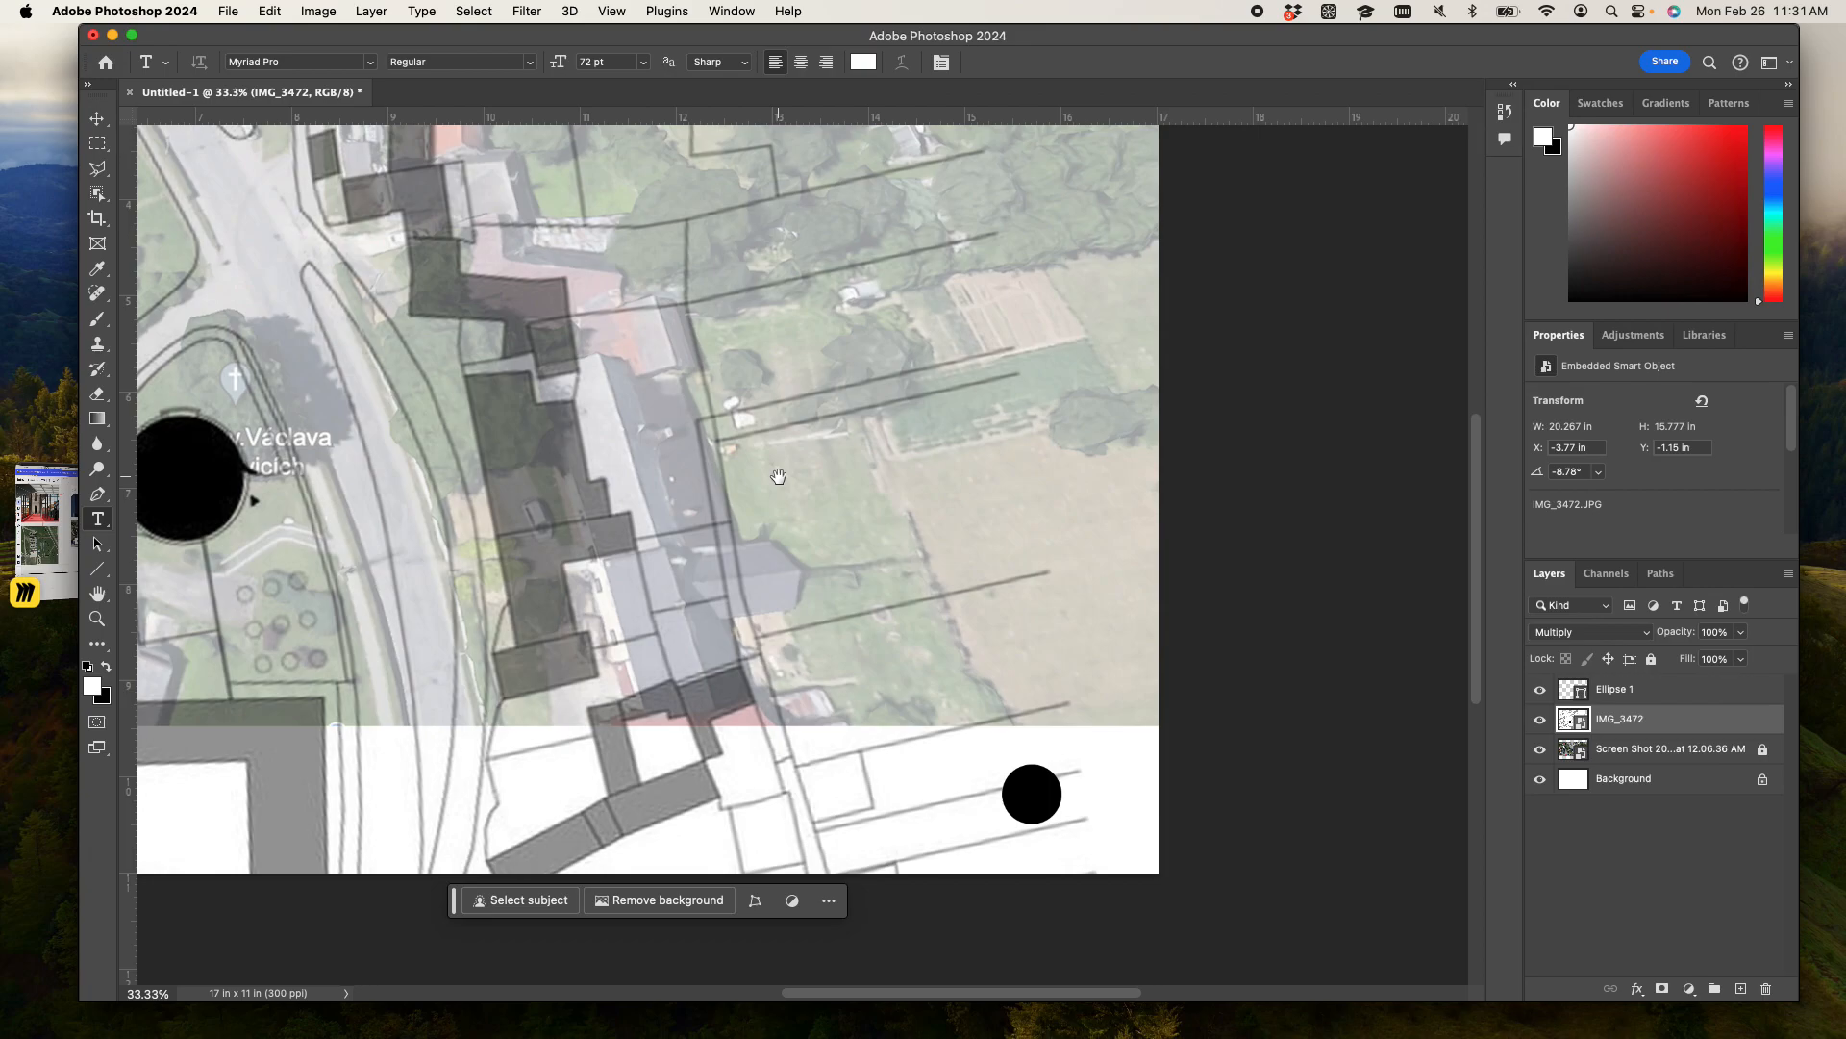
pyautogui.press('super+equal')
pyautogui.press('super+equal')
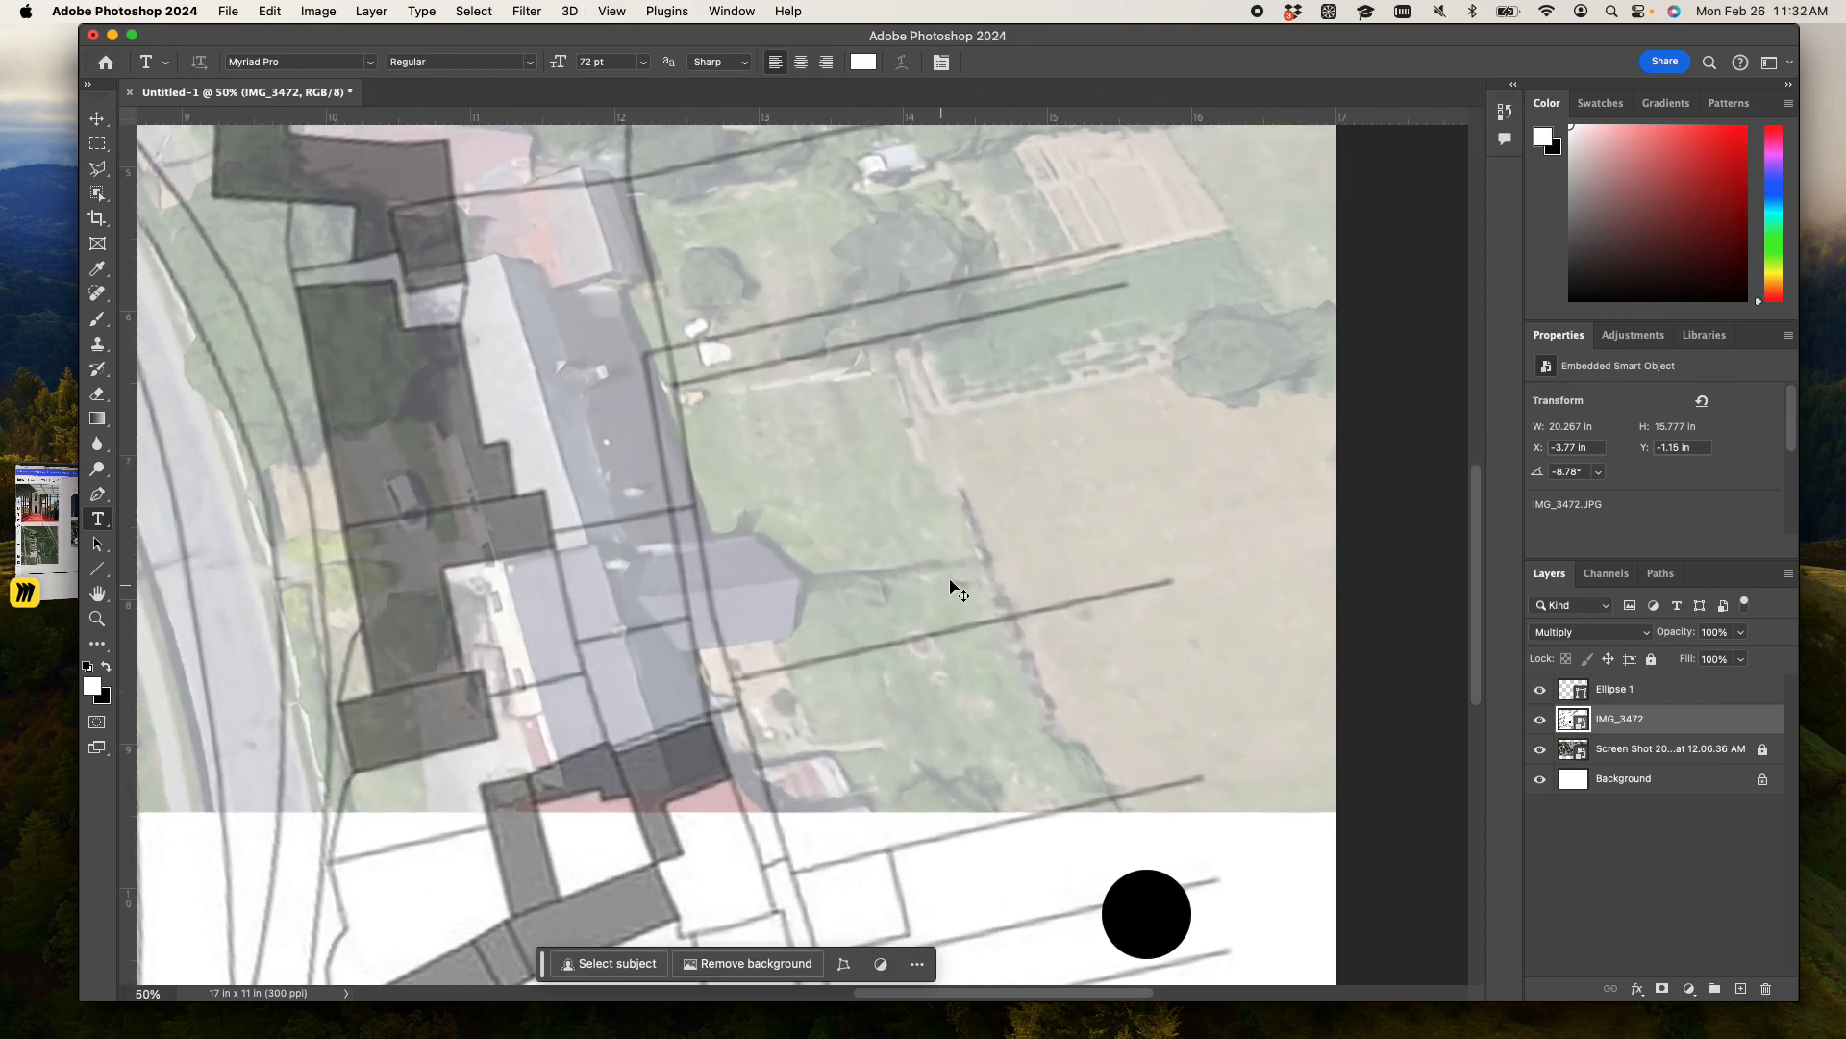
pyautogui.moveTo(1090, 514); pyautogui.dragTo(835, 542)
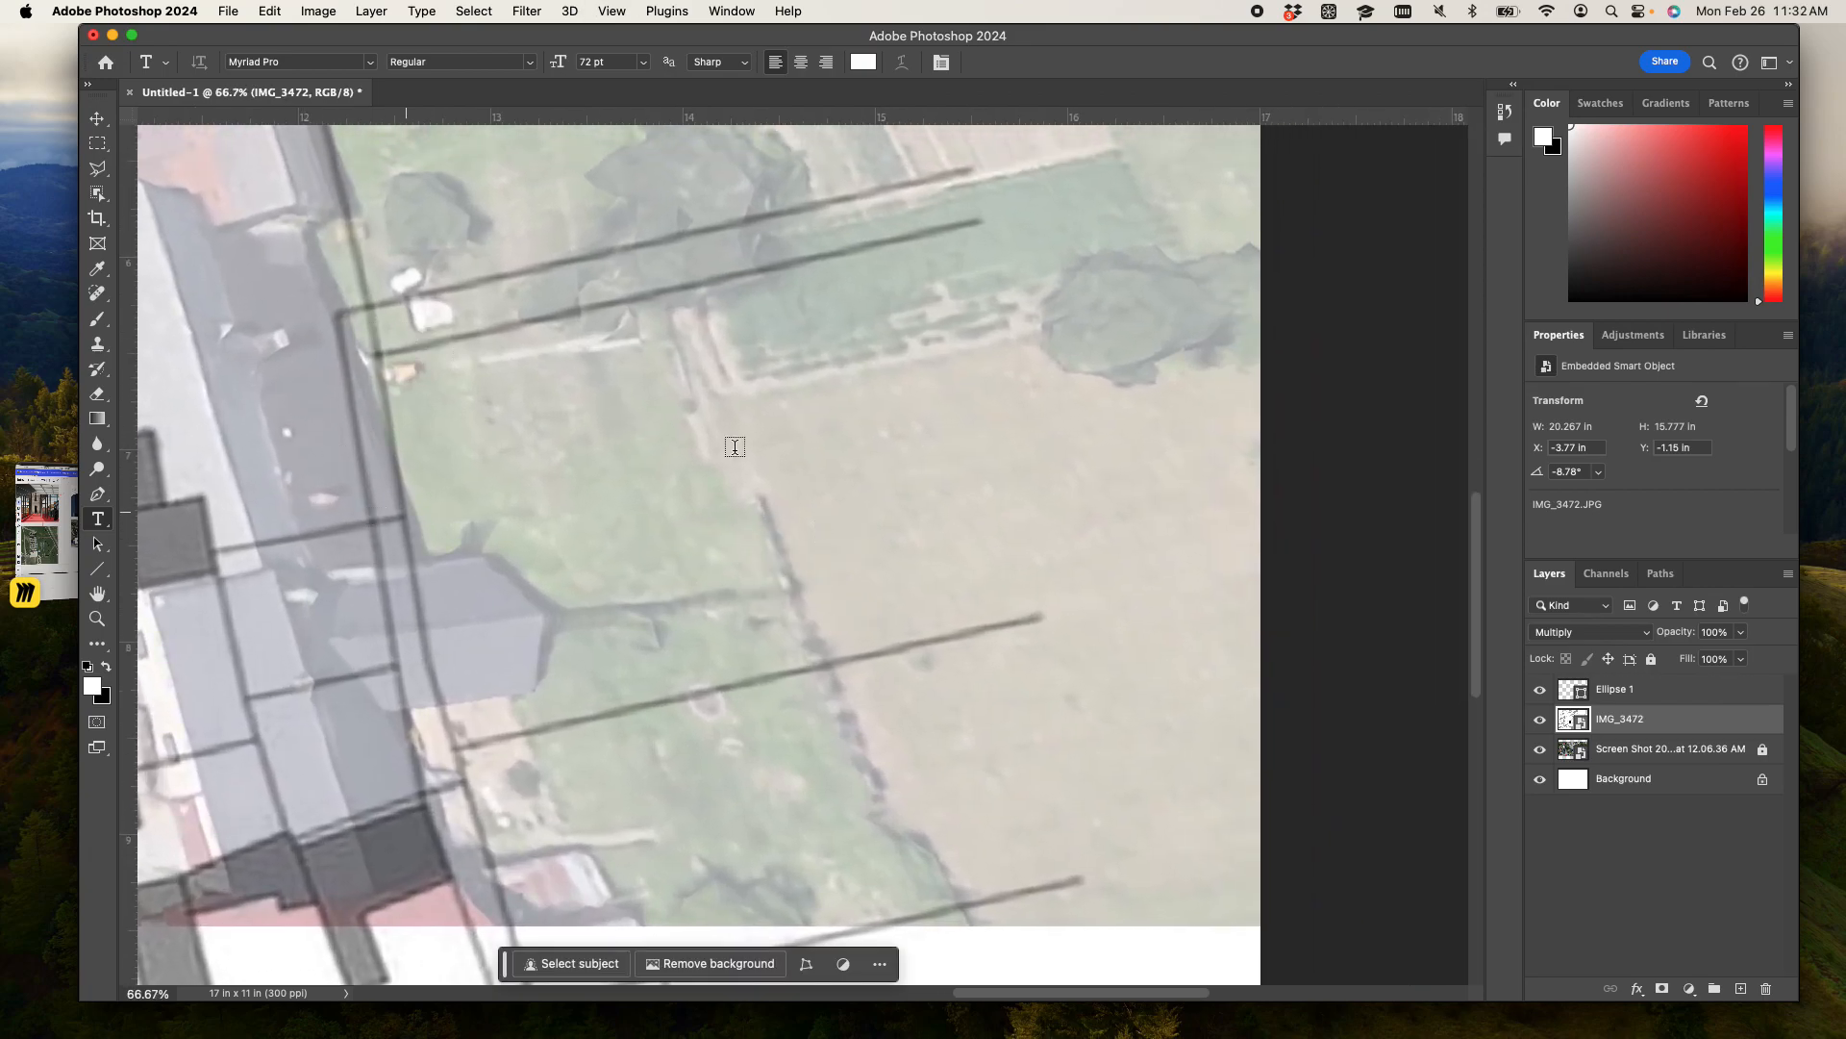
pyautogui.click(794, 498)
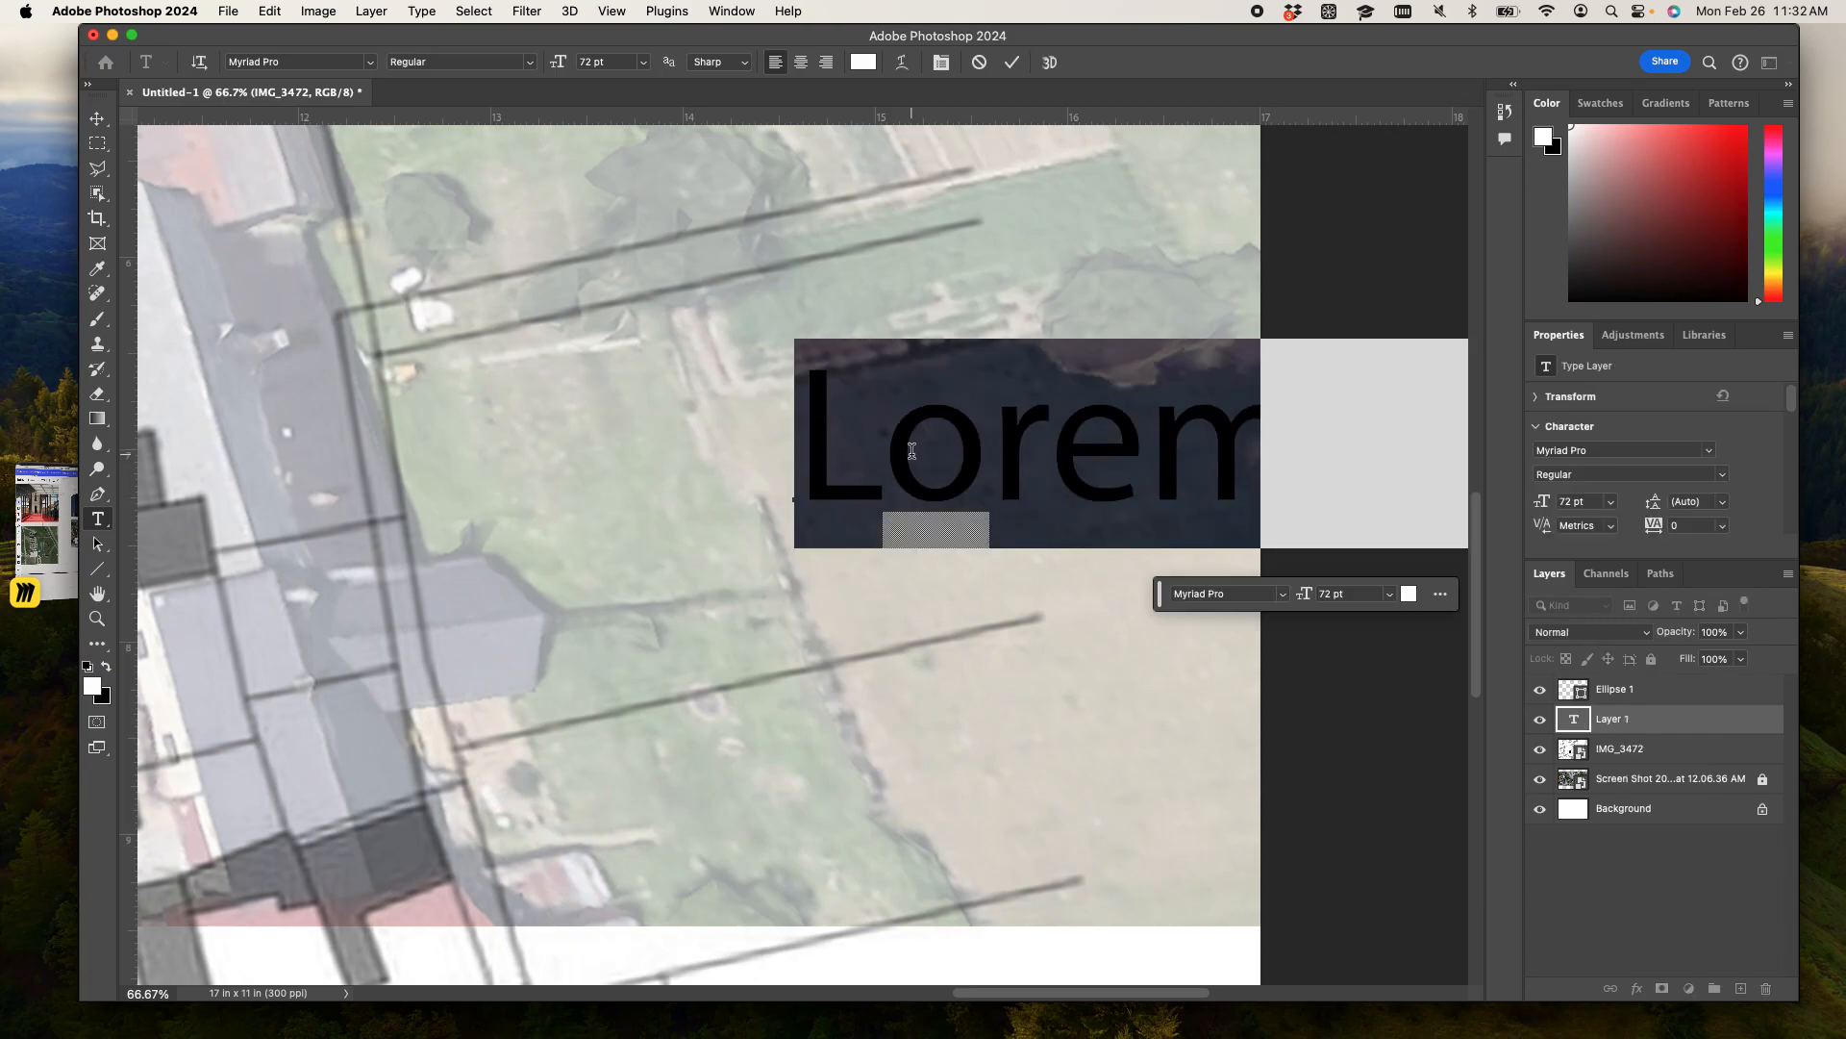
pyautogui.write('cool stuff')
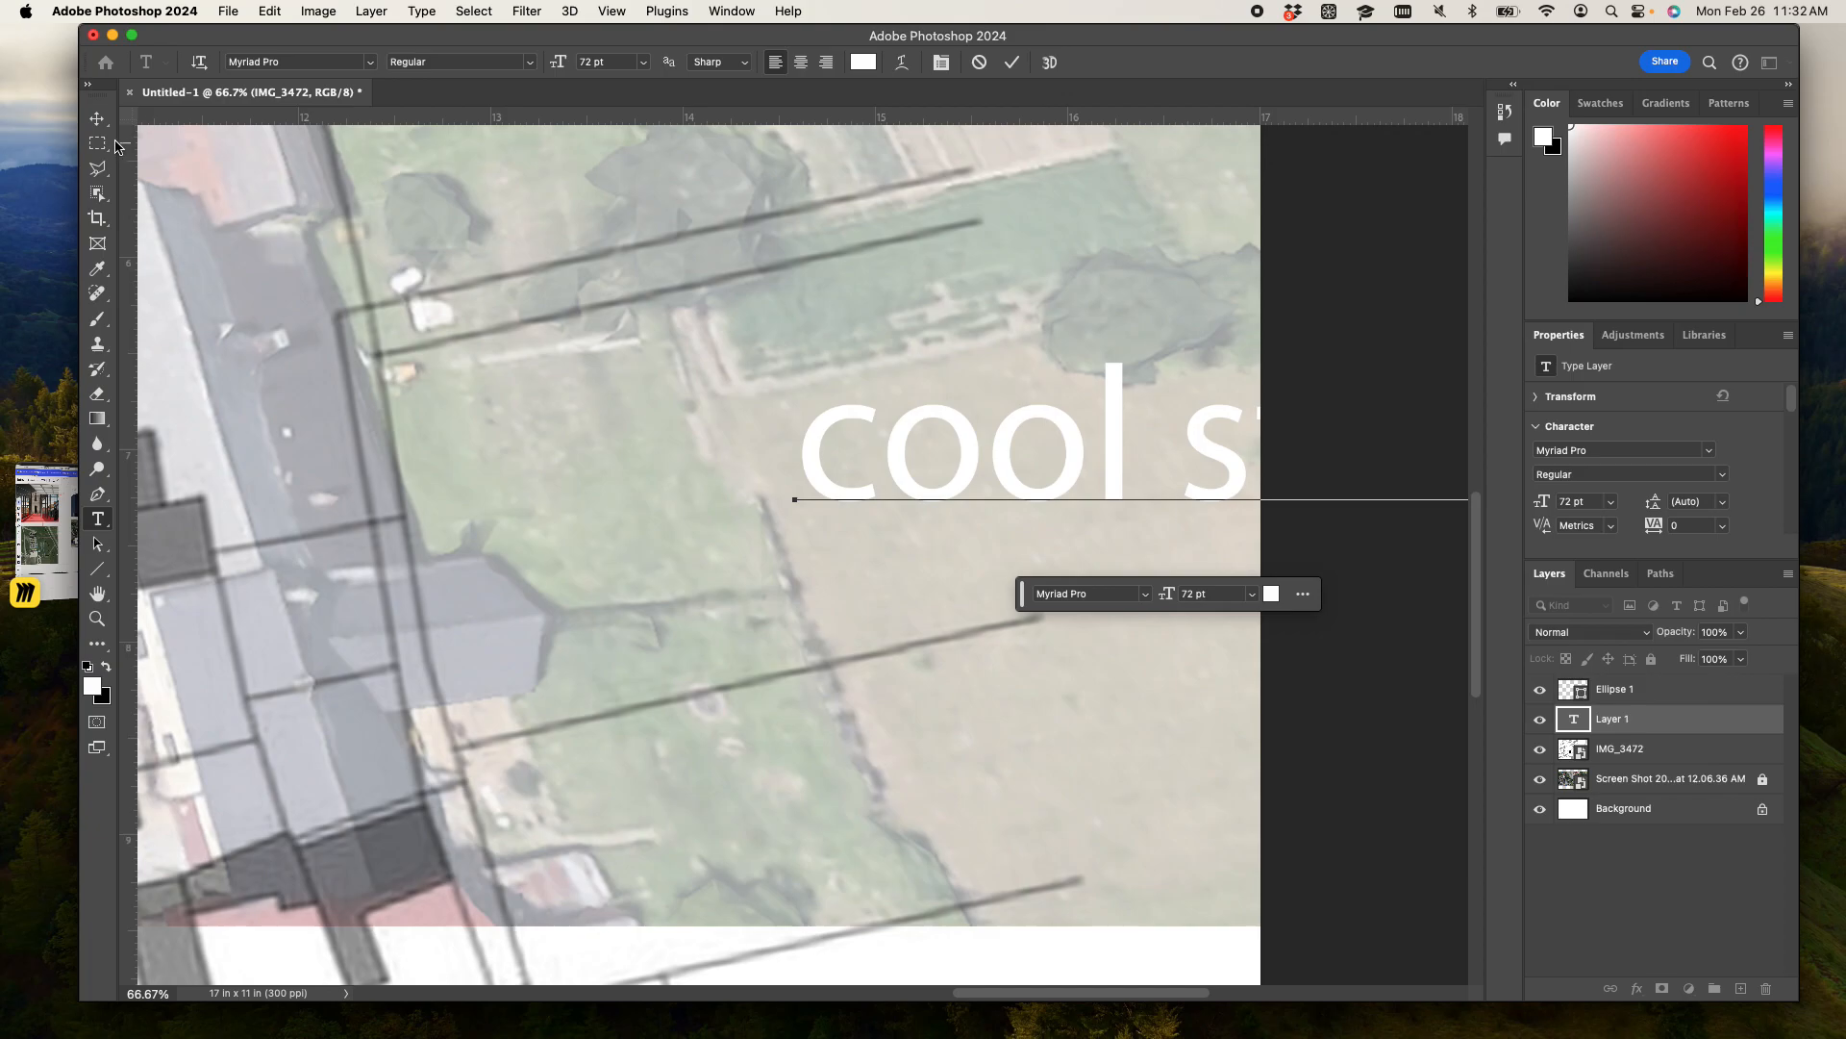
# - Commit the text and move "cool stuff" to the left so the whole label fits on the page
pyautogui.click(97, 118)
pyautogui.moveTo(879, 425); pyautogui.dragTo(547, 435)
pyautogui.moveTo(857, 439); pyautogui.dragTo(846, 438)
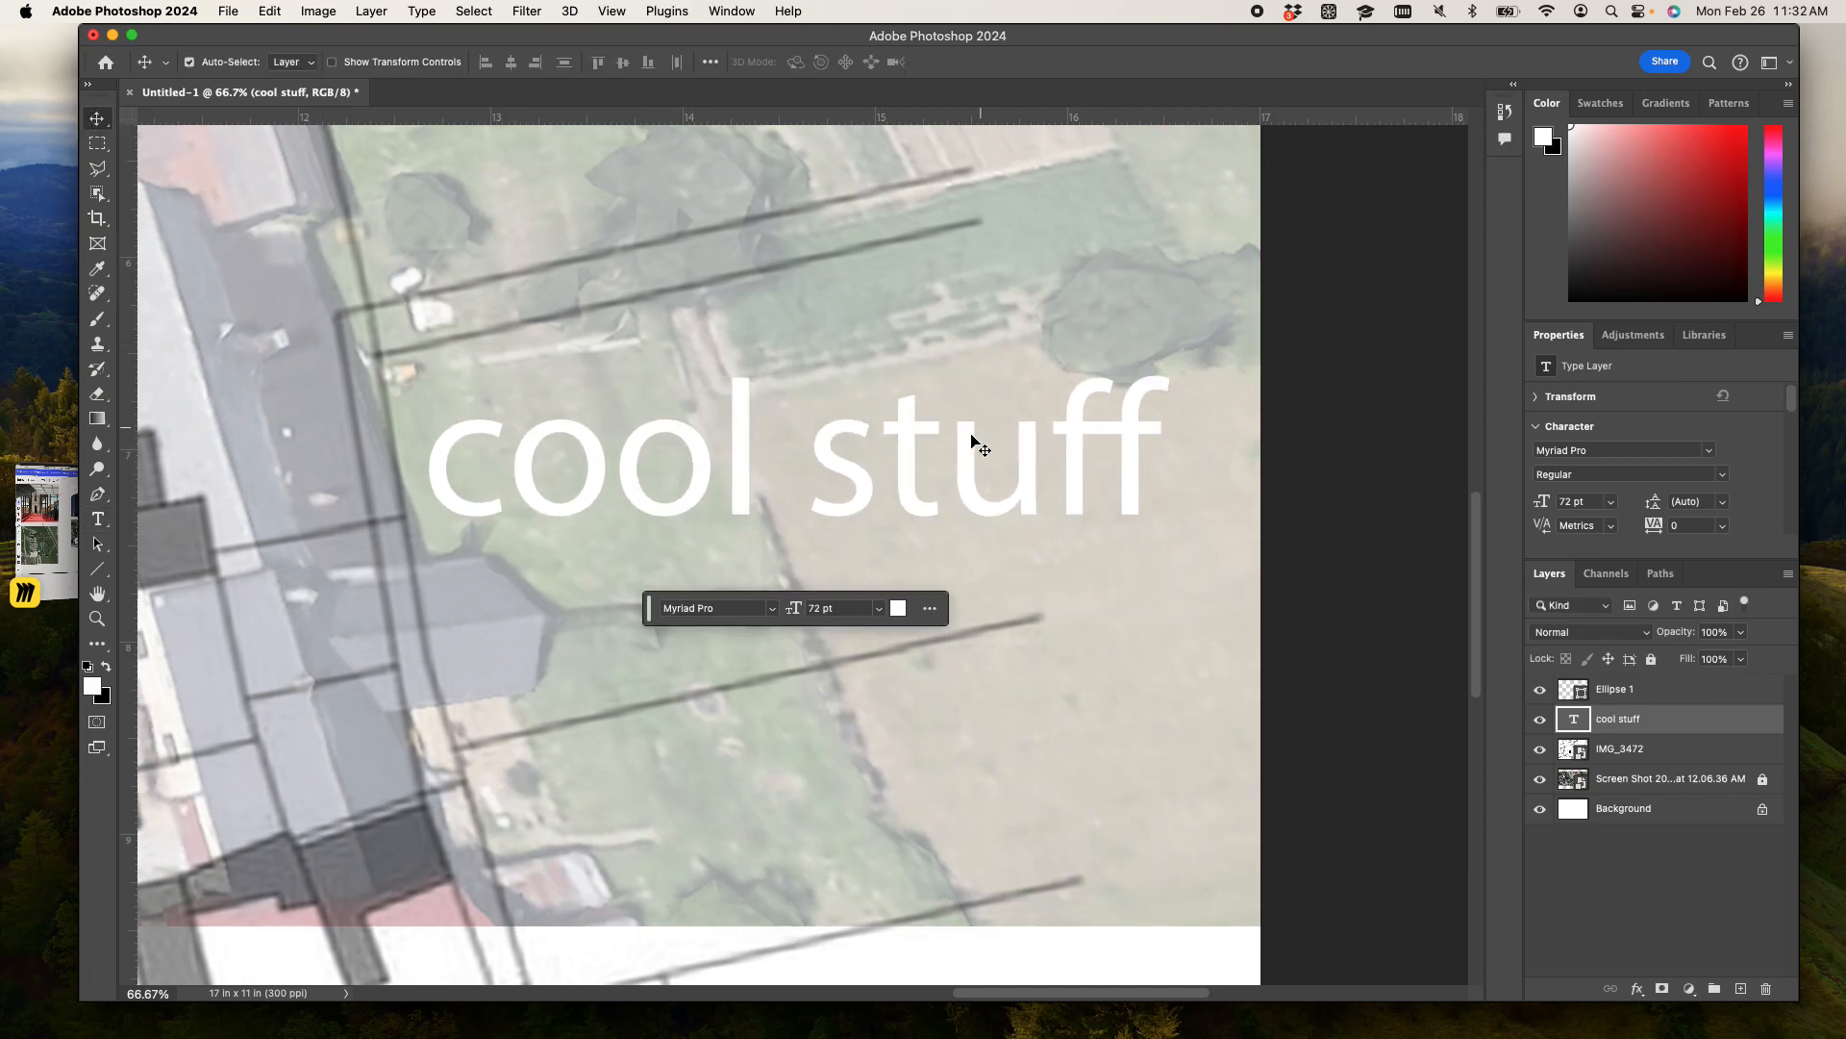
pyautogui.doubleClick(972, 437)
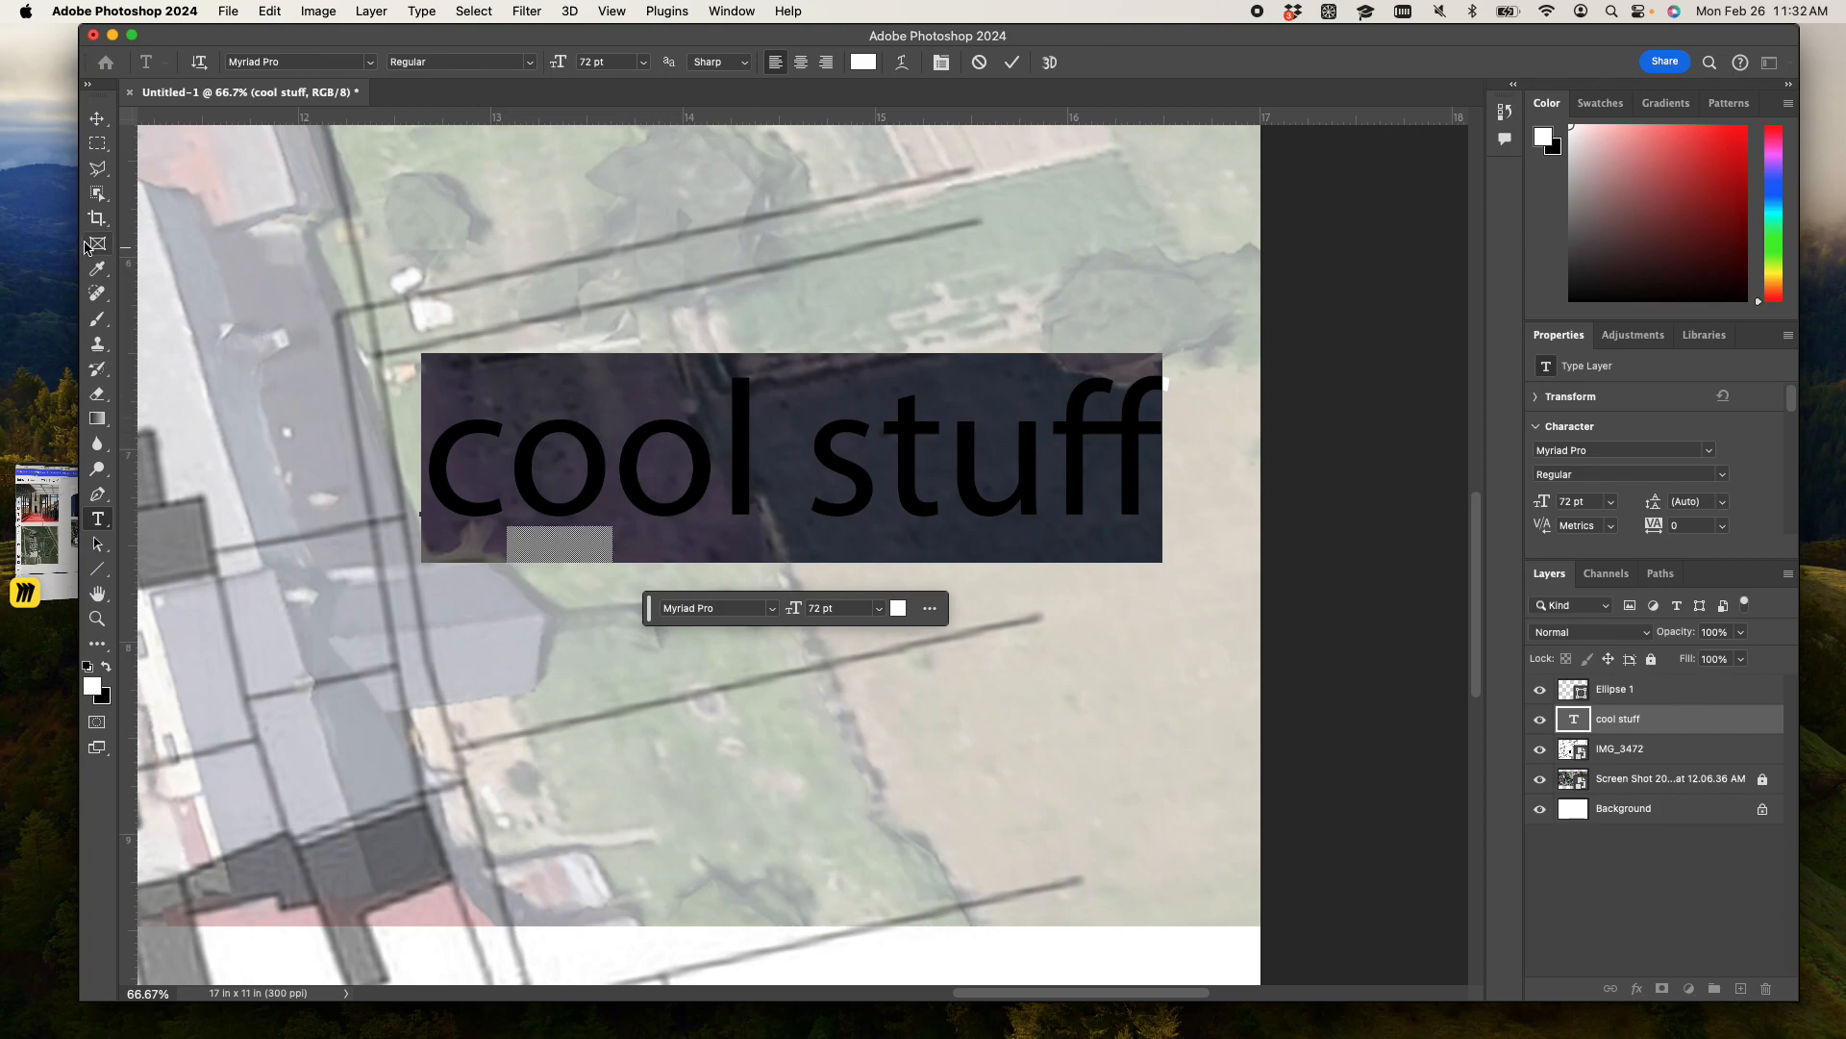
pyautogui.click(97, 142)
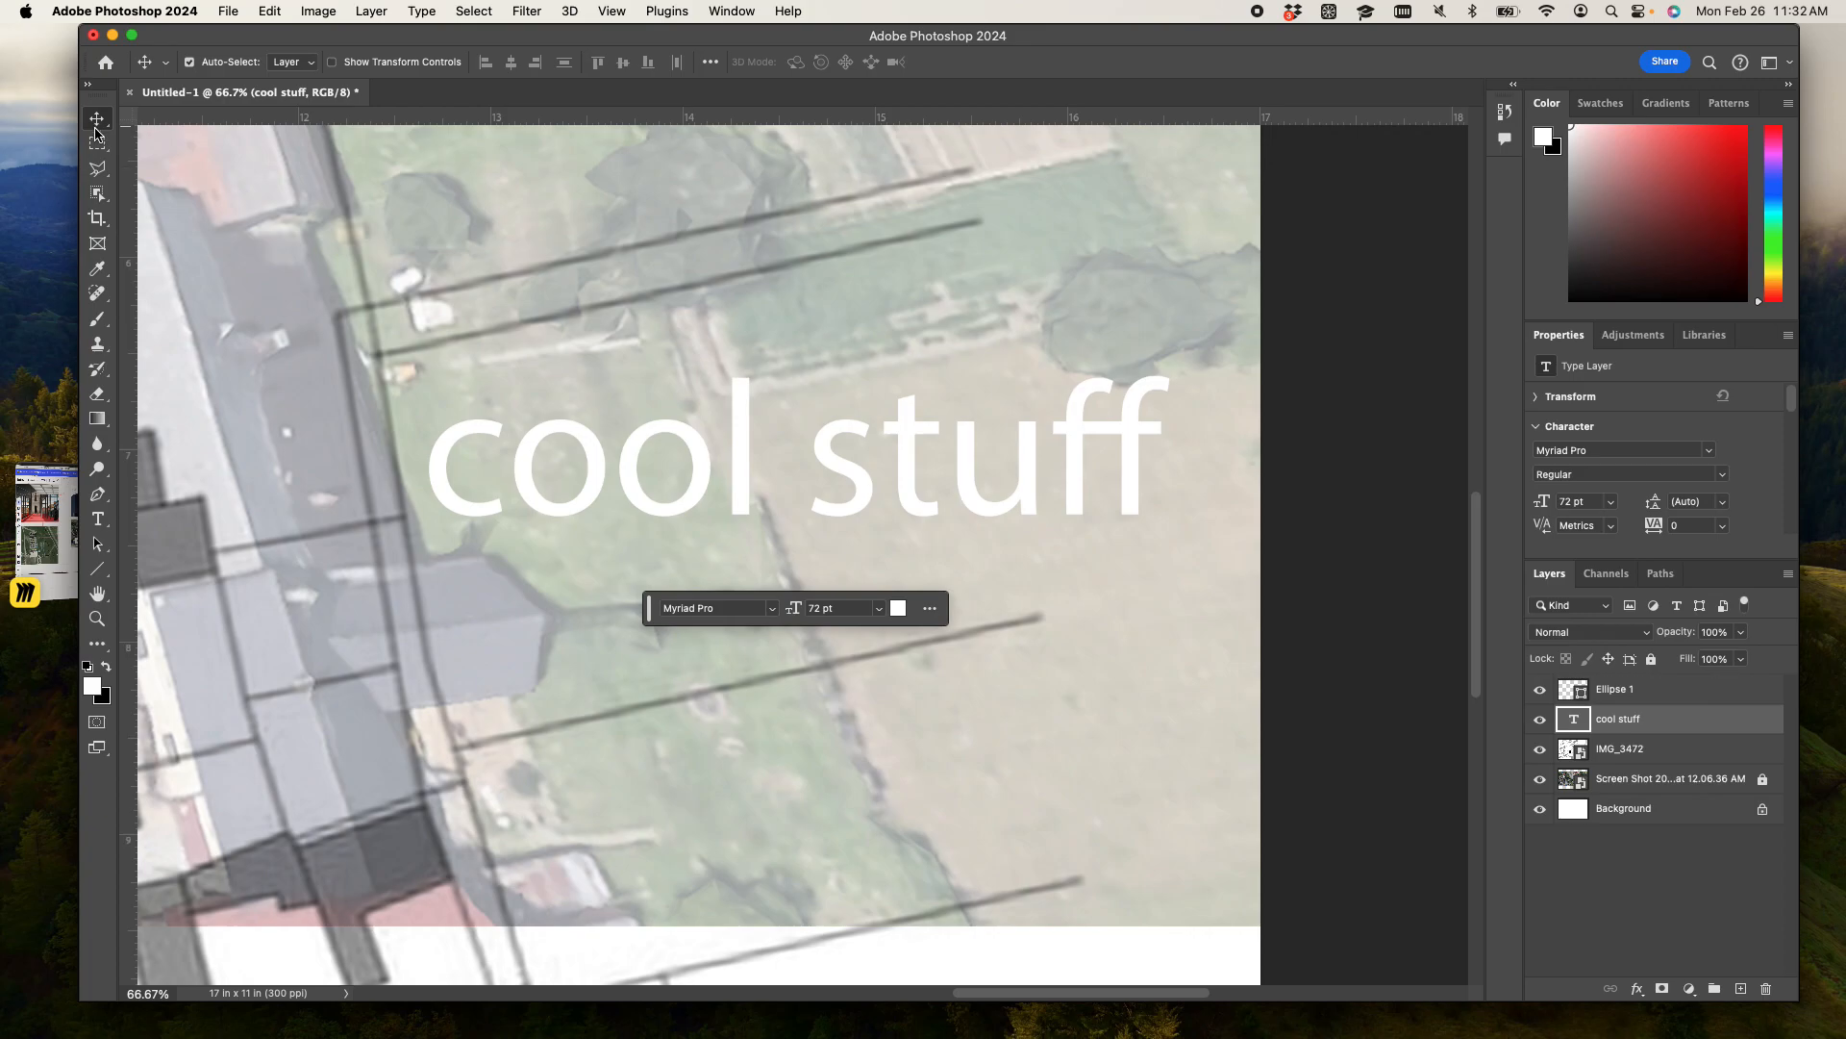
pyautogui.click(97, 520)
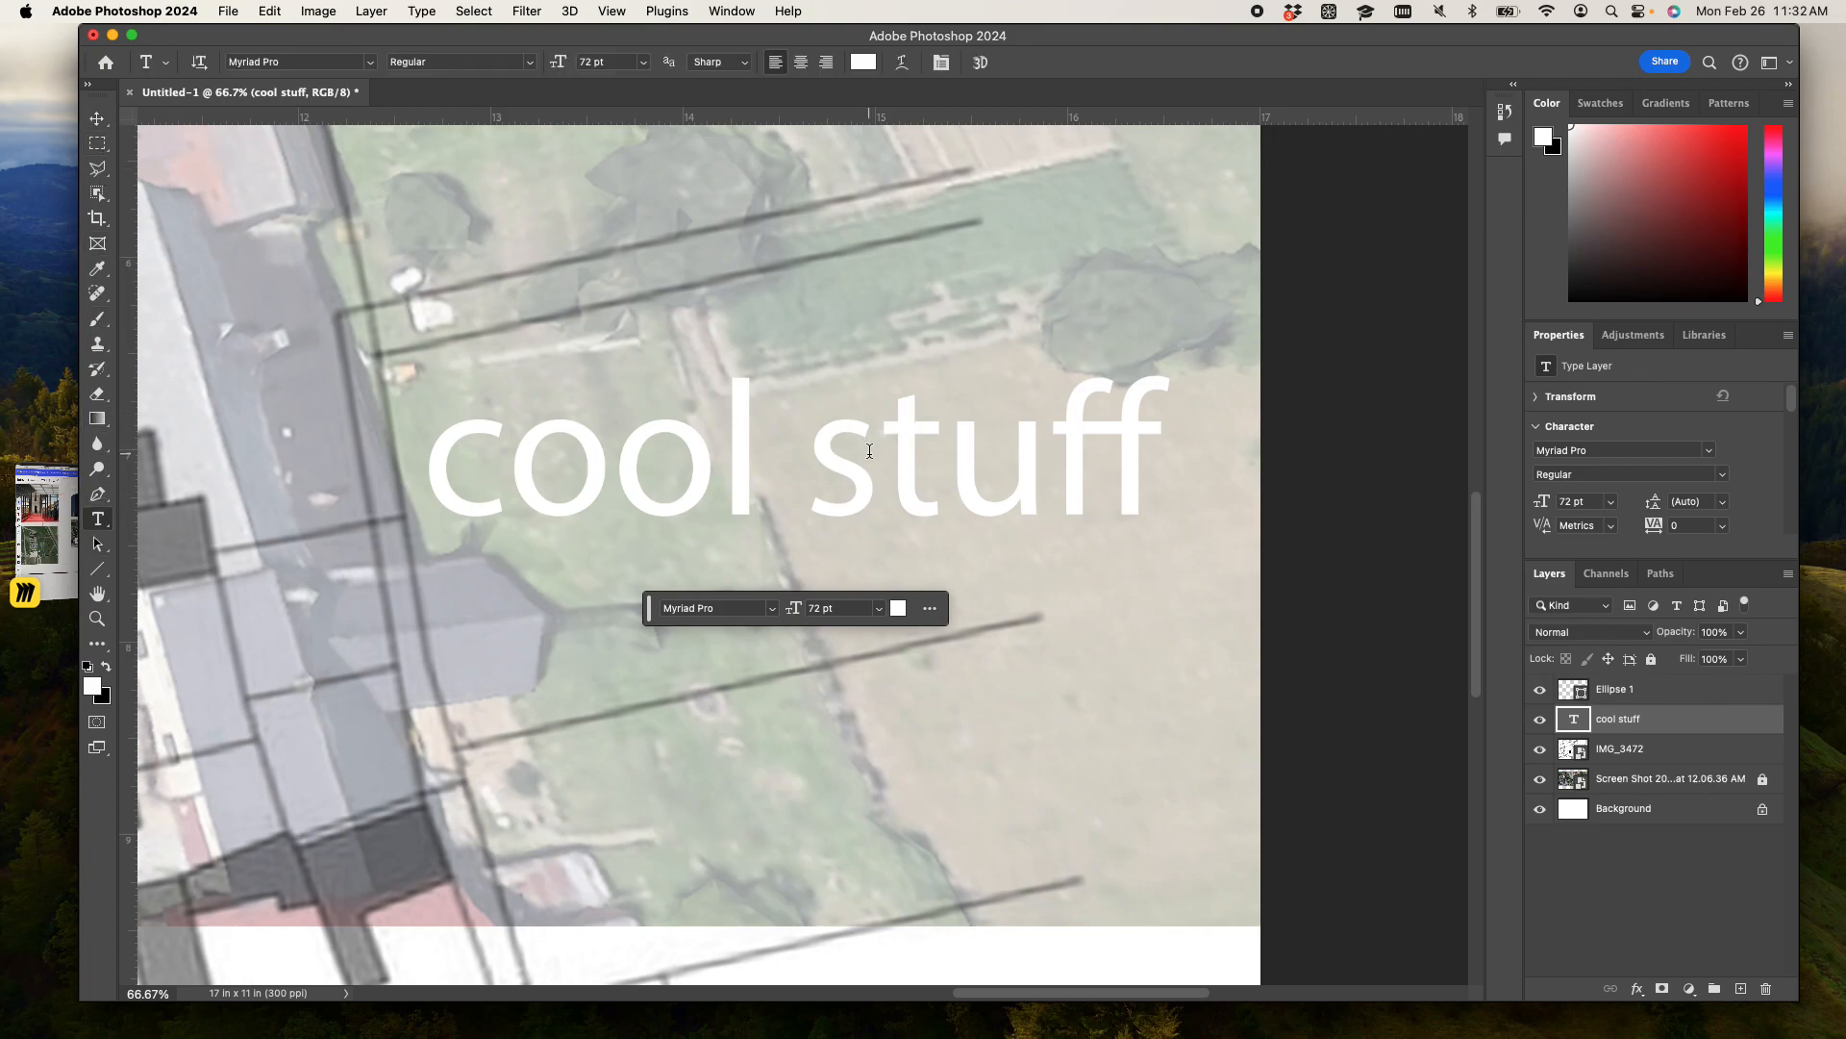
pyautogui.click(985, 507)
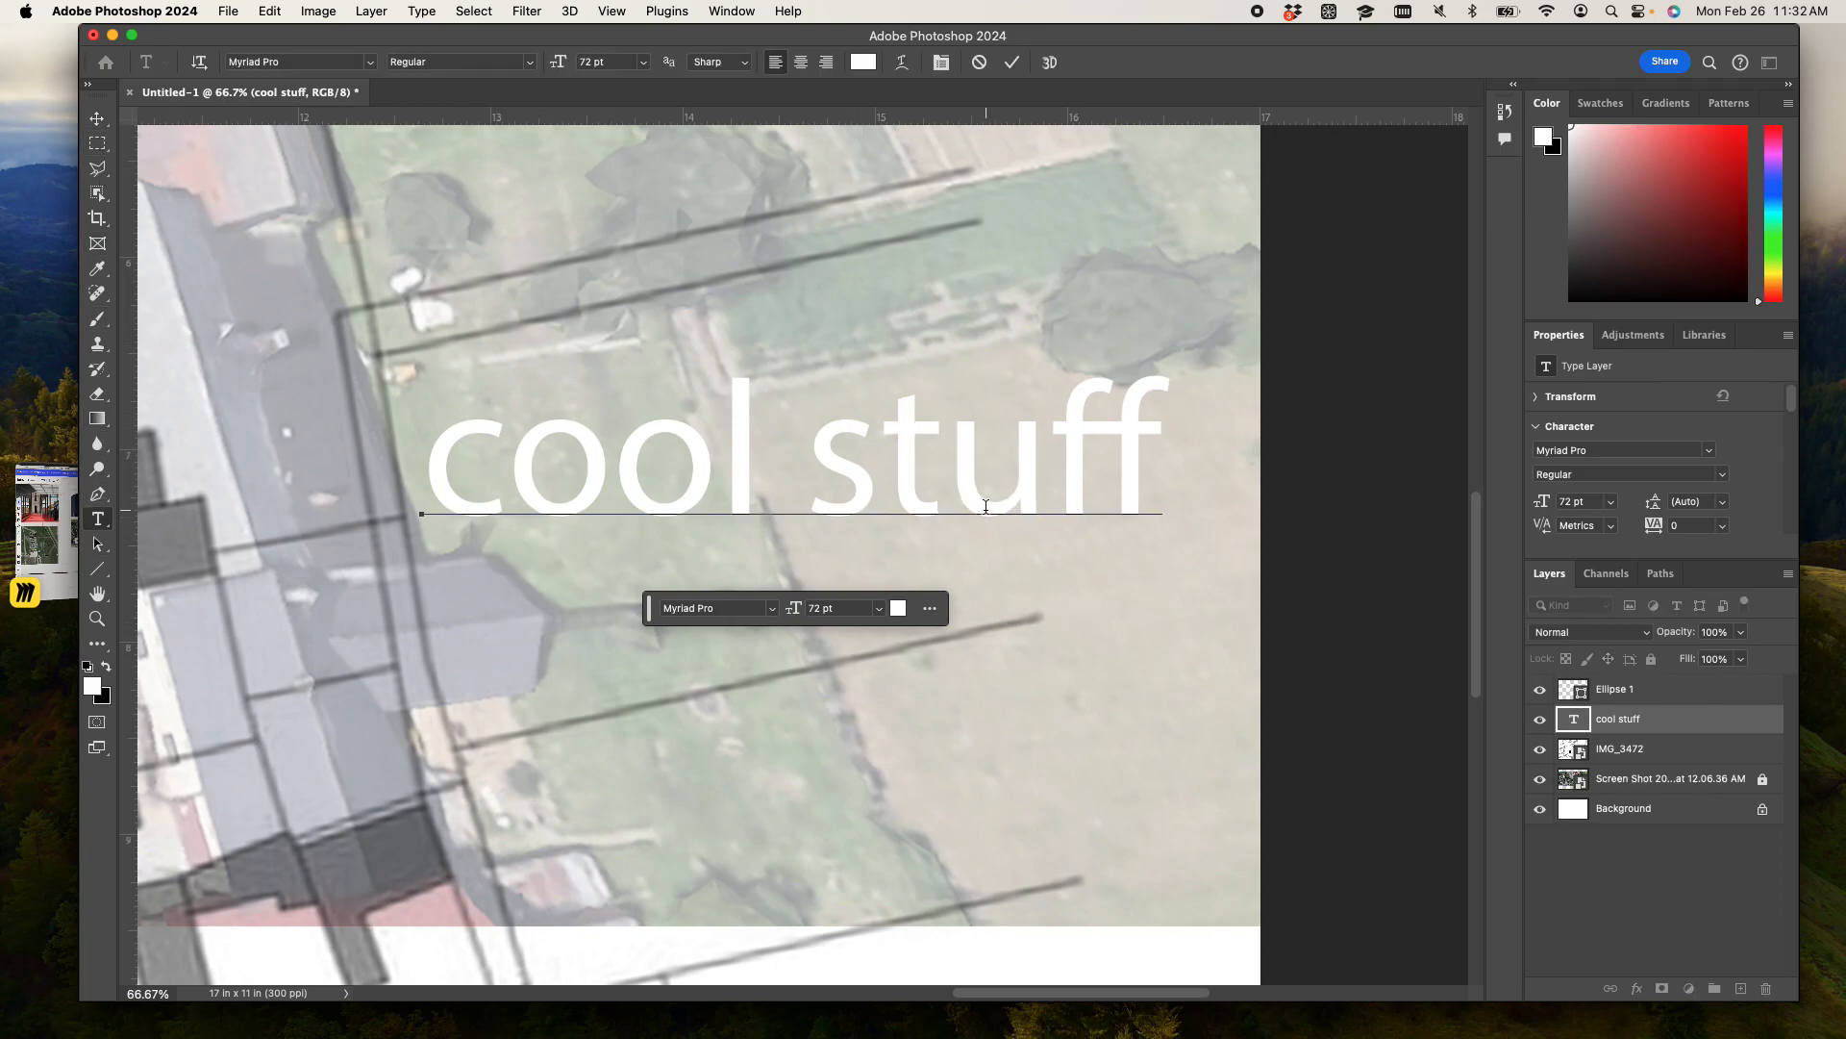
pyautogui.moveTo(415, 515); pyautogui.dragTo(460, 506)
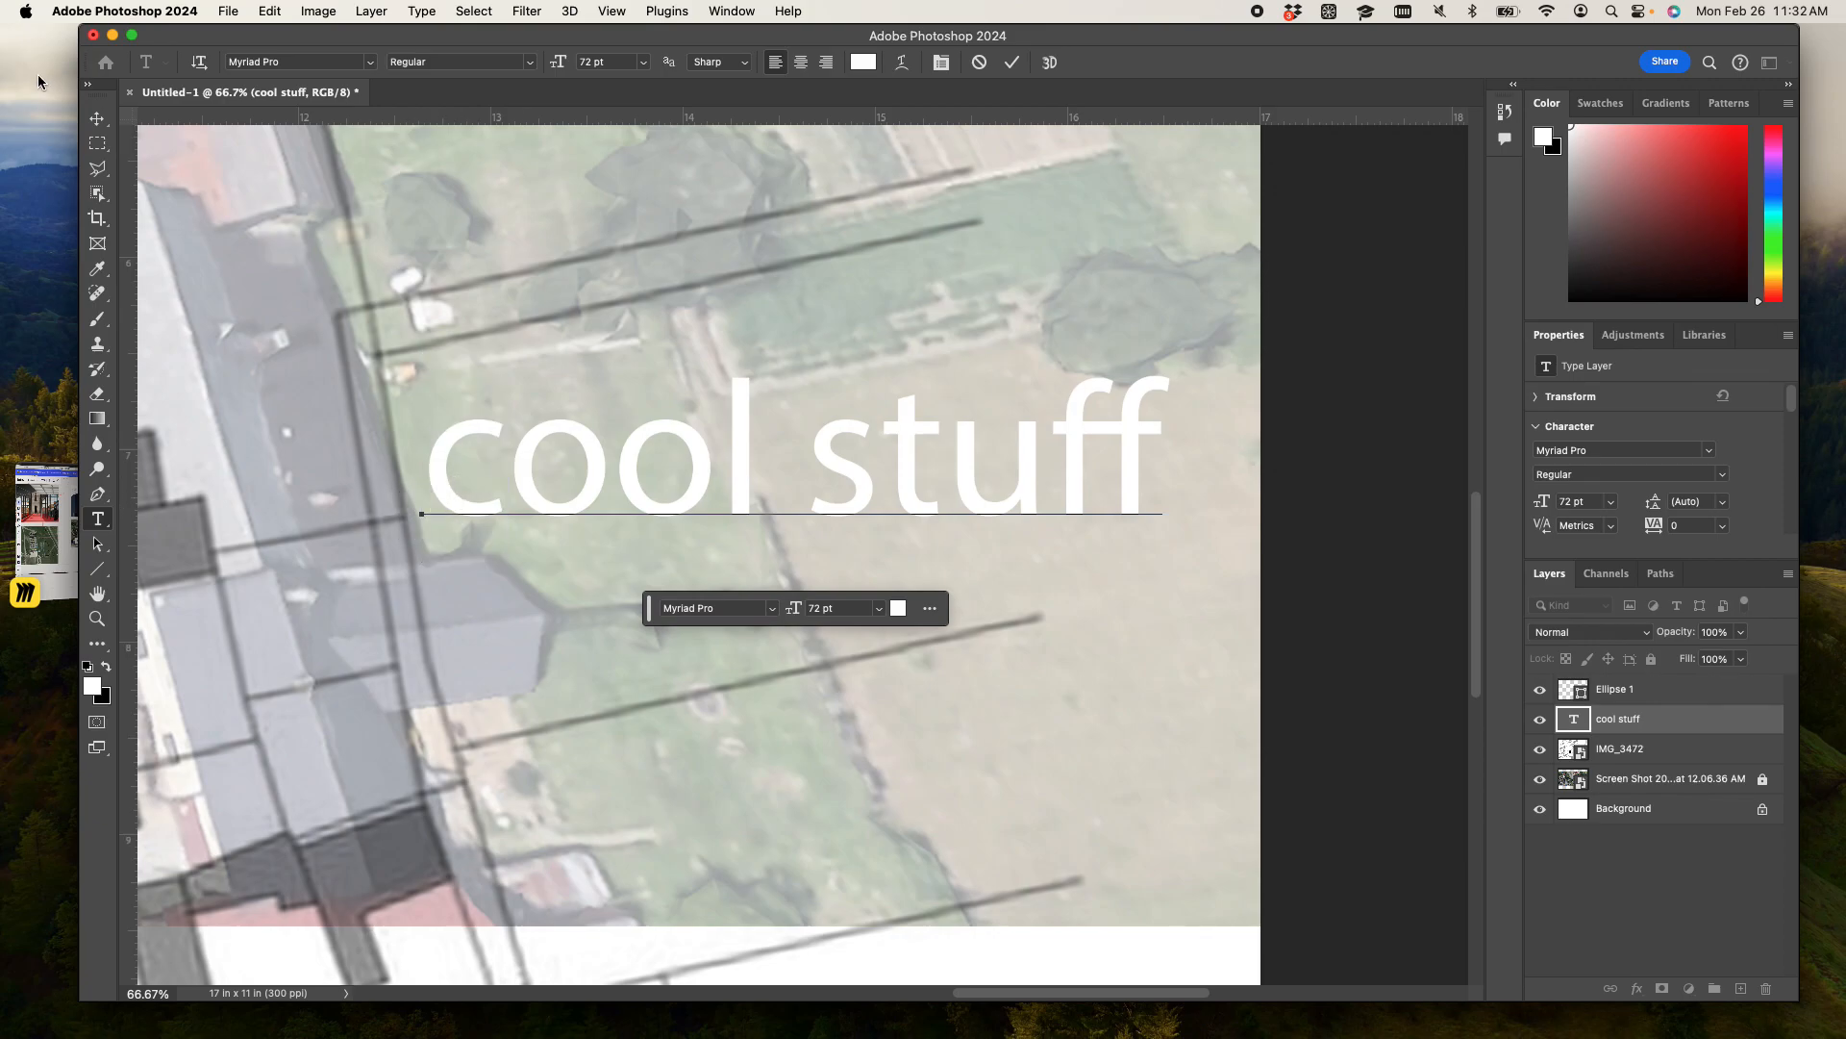
# - Move the "cool stuff" text slightly down and right to about X 12.74 in, Y 6.73 in
pyautogui.click(98, 118)
pyautogui.moveTo(981, 469); pyautogui.dragTo(986, 468)
pyautogui.moveTo(1088, 462)
pyautogui.mouseDown()
pyautogui.moveTo(1071, 463)
pyautogui.moveTo(1103, 444)
pyautogui.moveTo(1106, 486)
pyautogui.mouseUp()
# - Reset the contextual task bar's position and show more properties of the "cool stuff" text layer
pyautogui.click(942, 634)
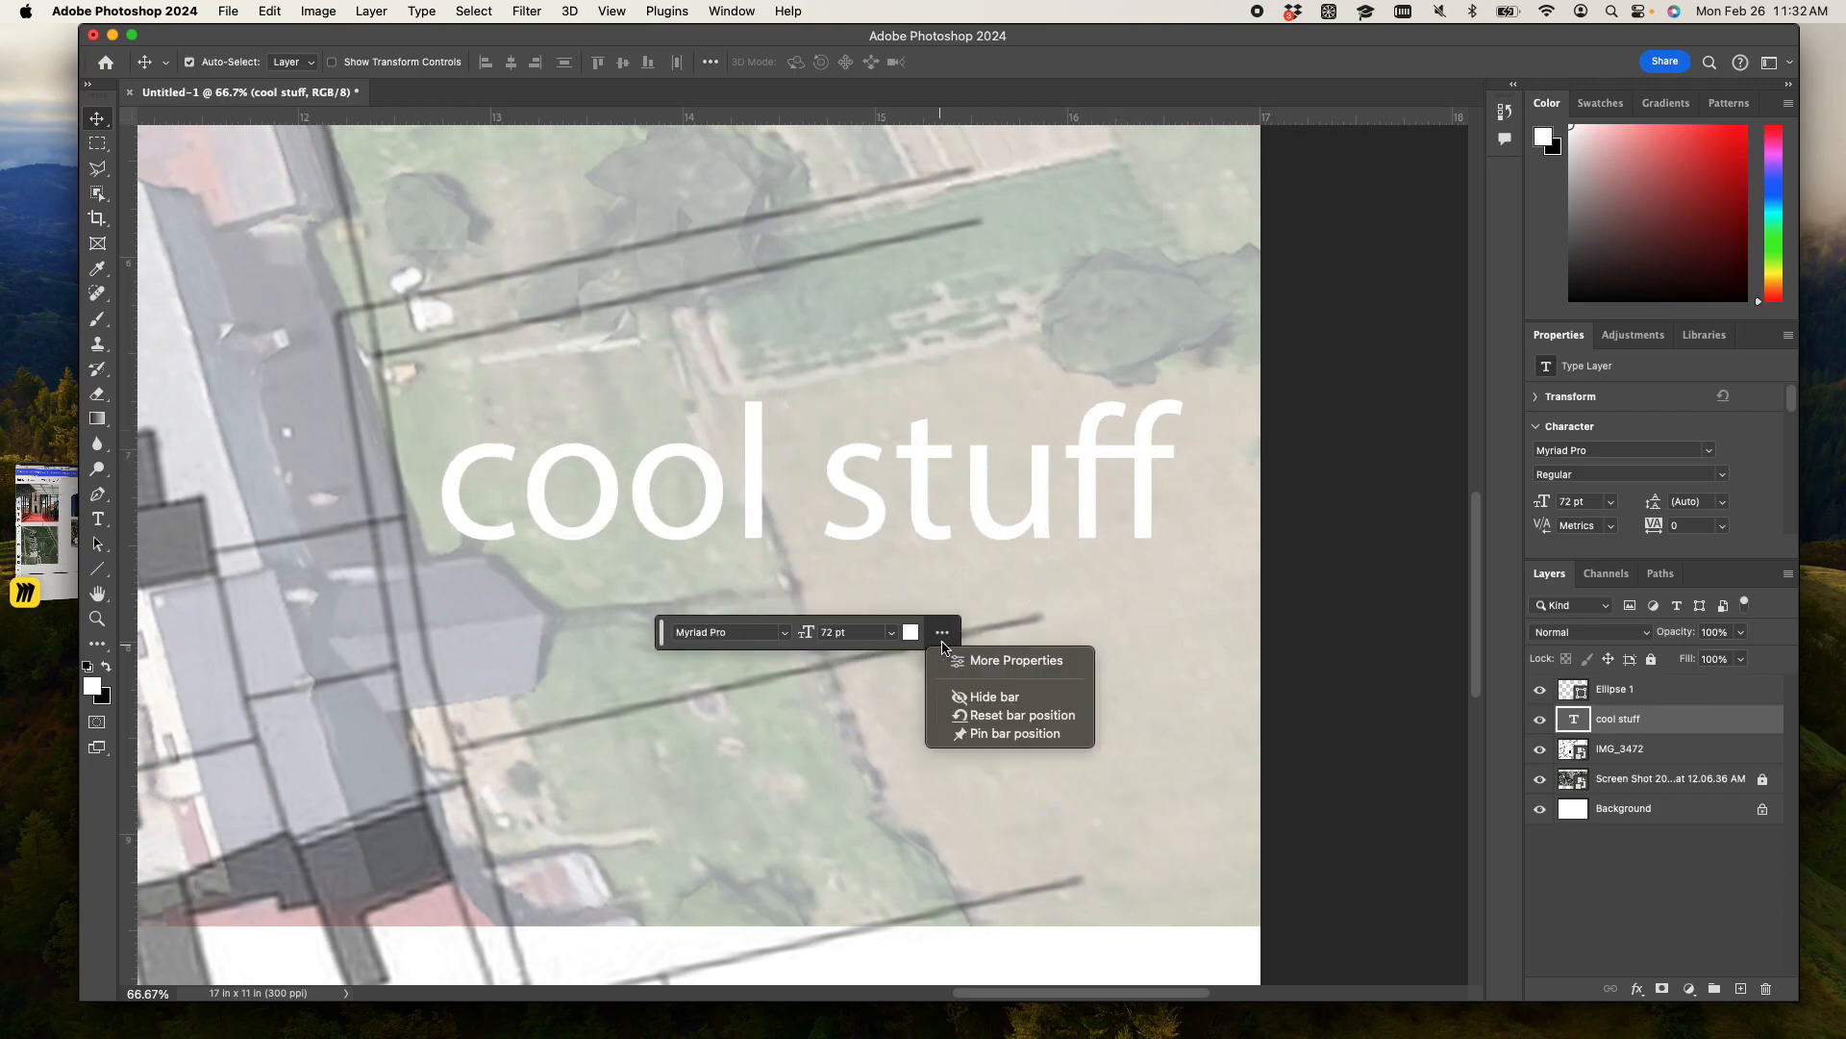
pyautogui.click(1010, 715)
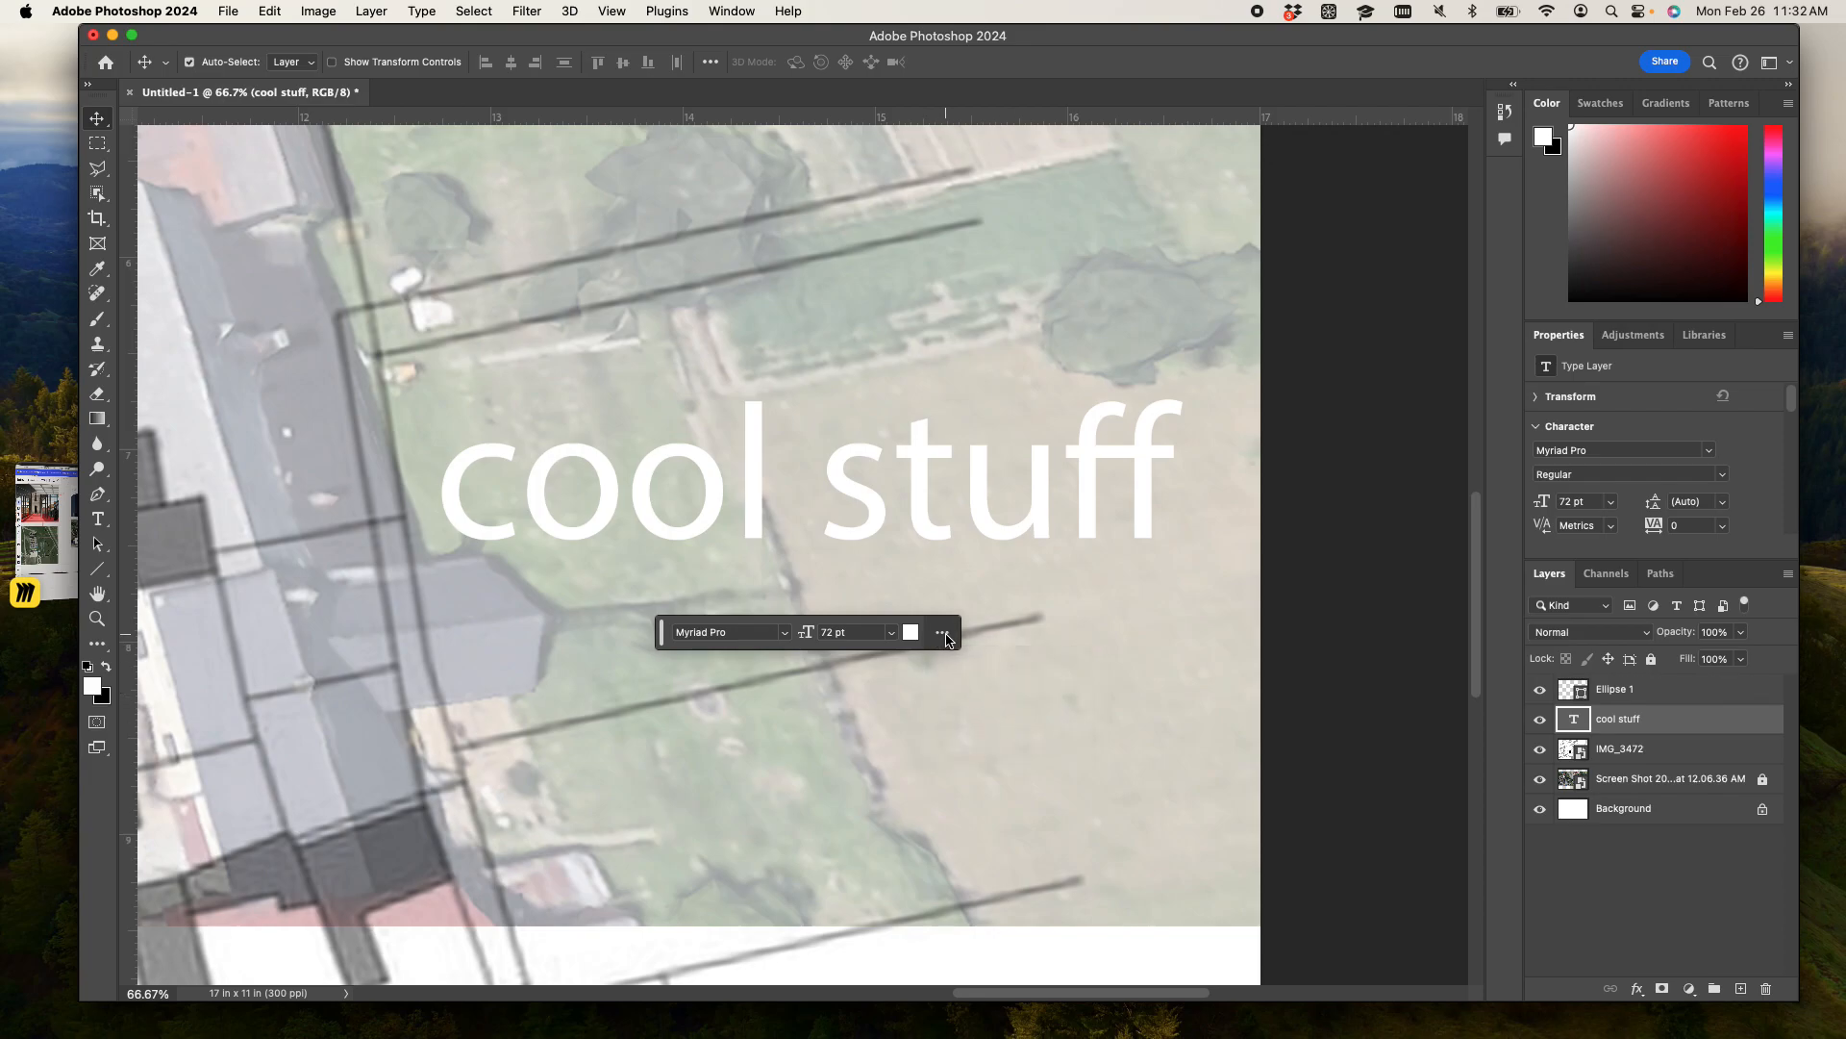
pyautogui.click(943, 634)
pyautogui.click(977, 660)
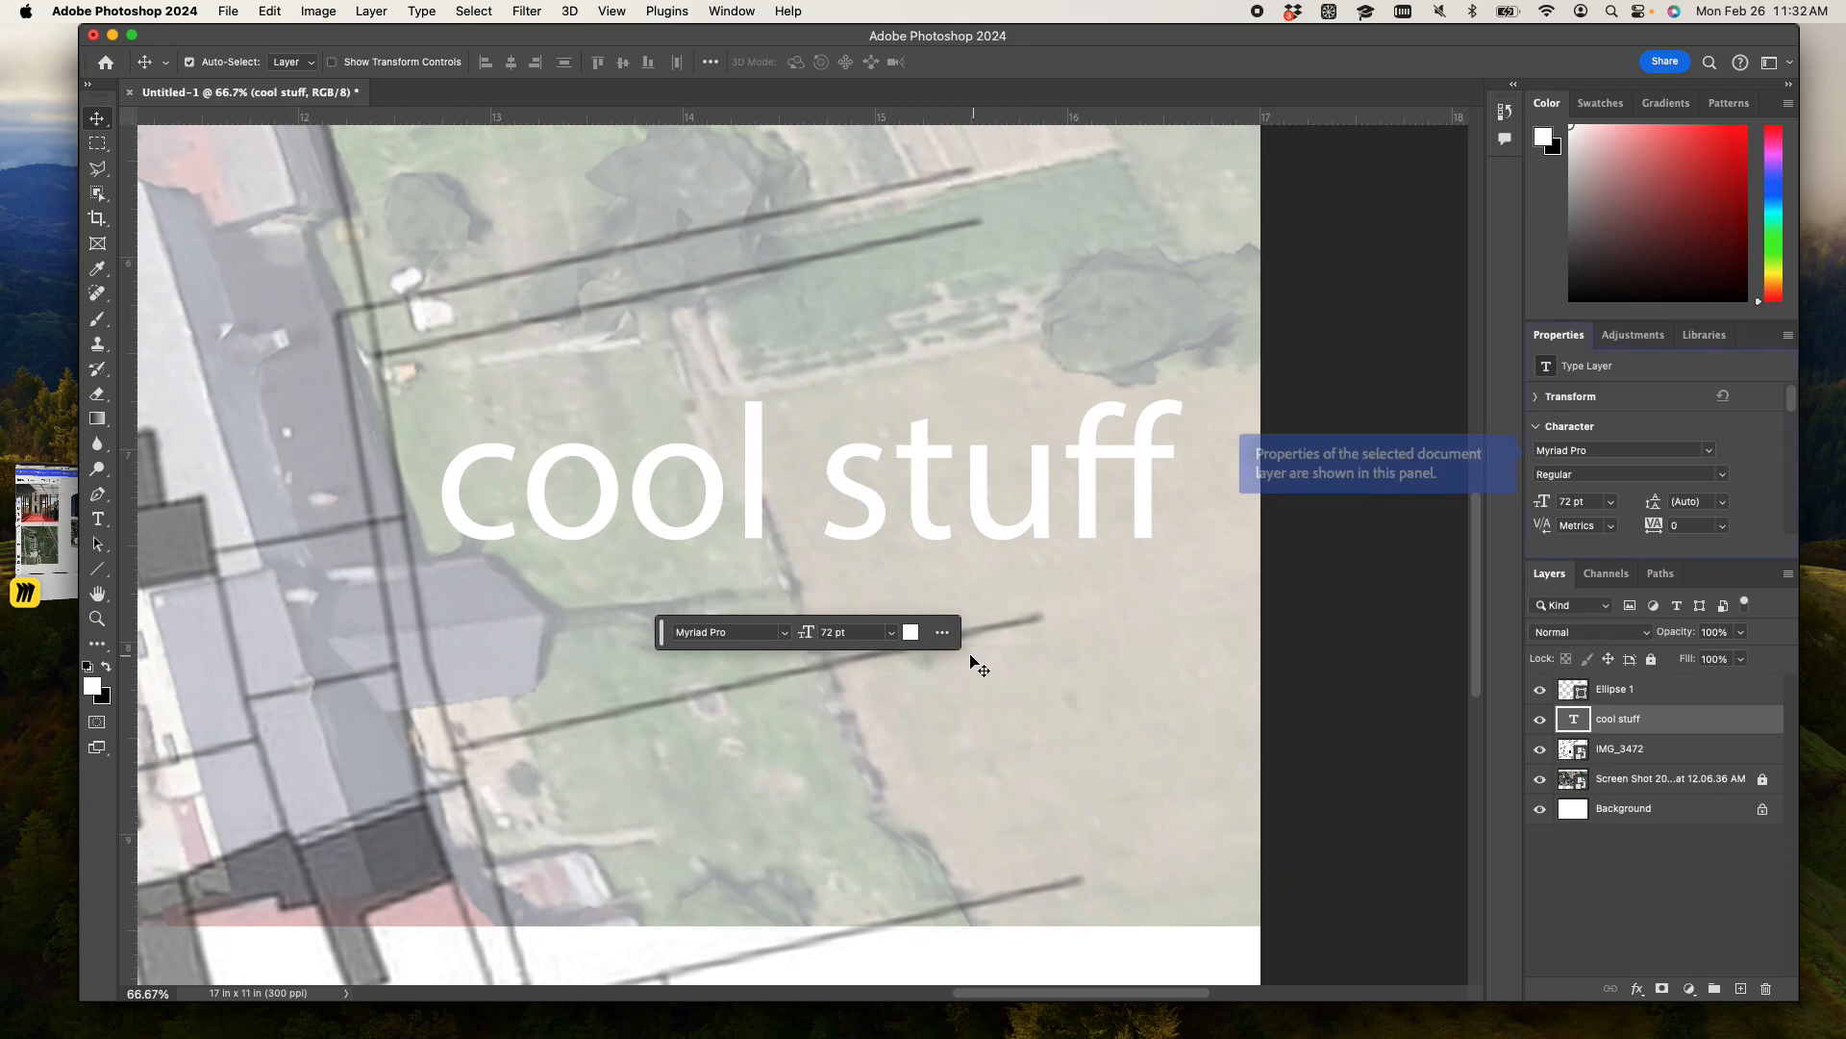
pyautogui.click(1765, 481)
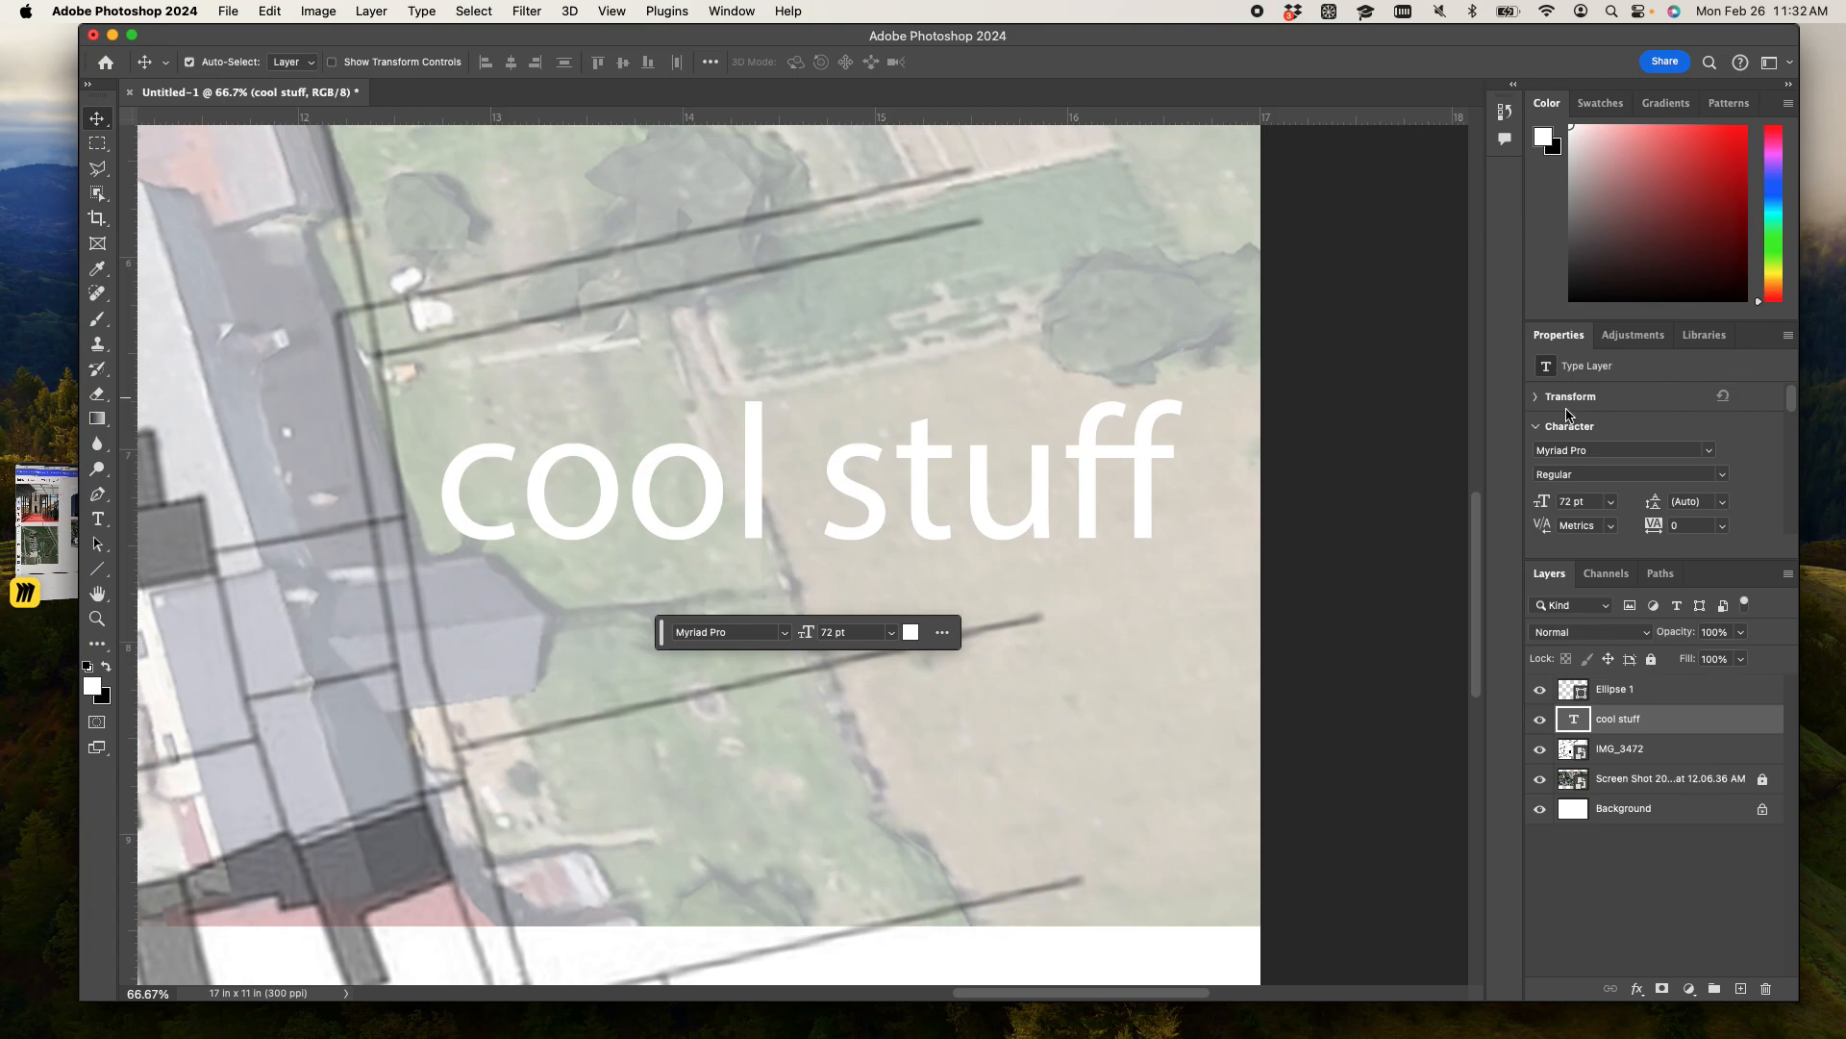
# - Convert the "cool stuff" text layer to a smart object and try a Free Transform on it, undoing the transform changes
pyautogui.rightClick(1606, 722)
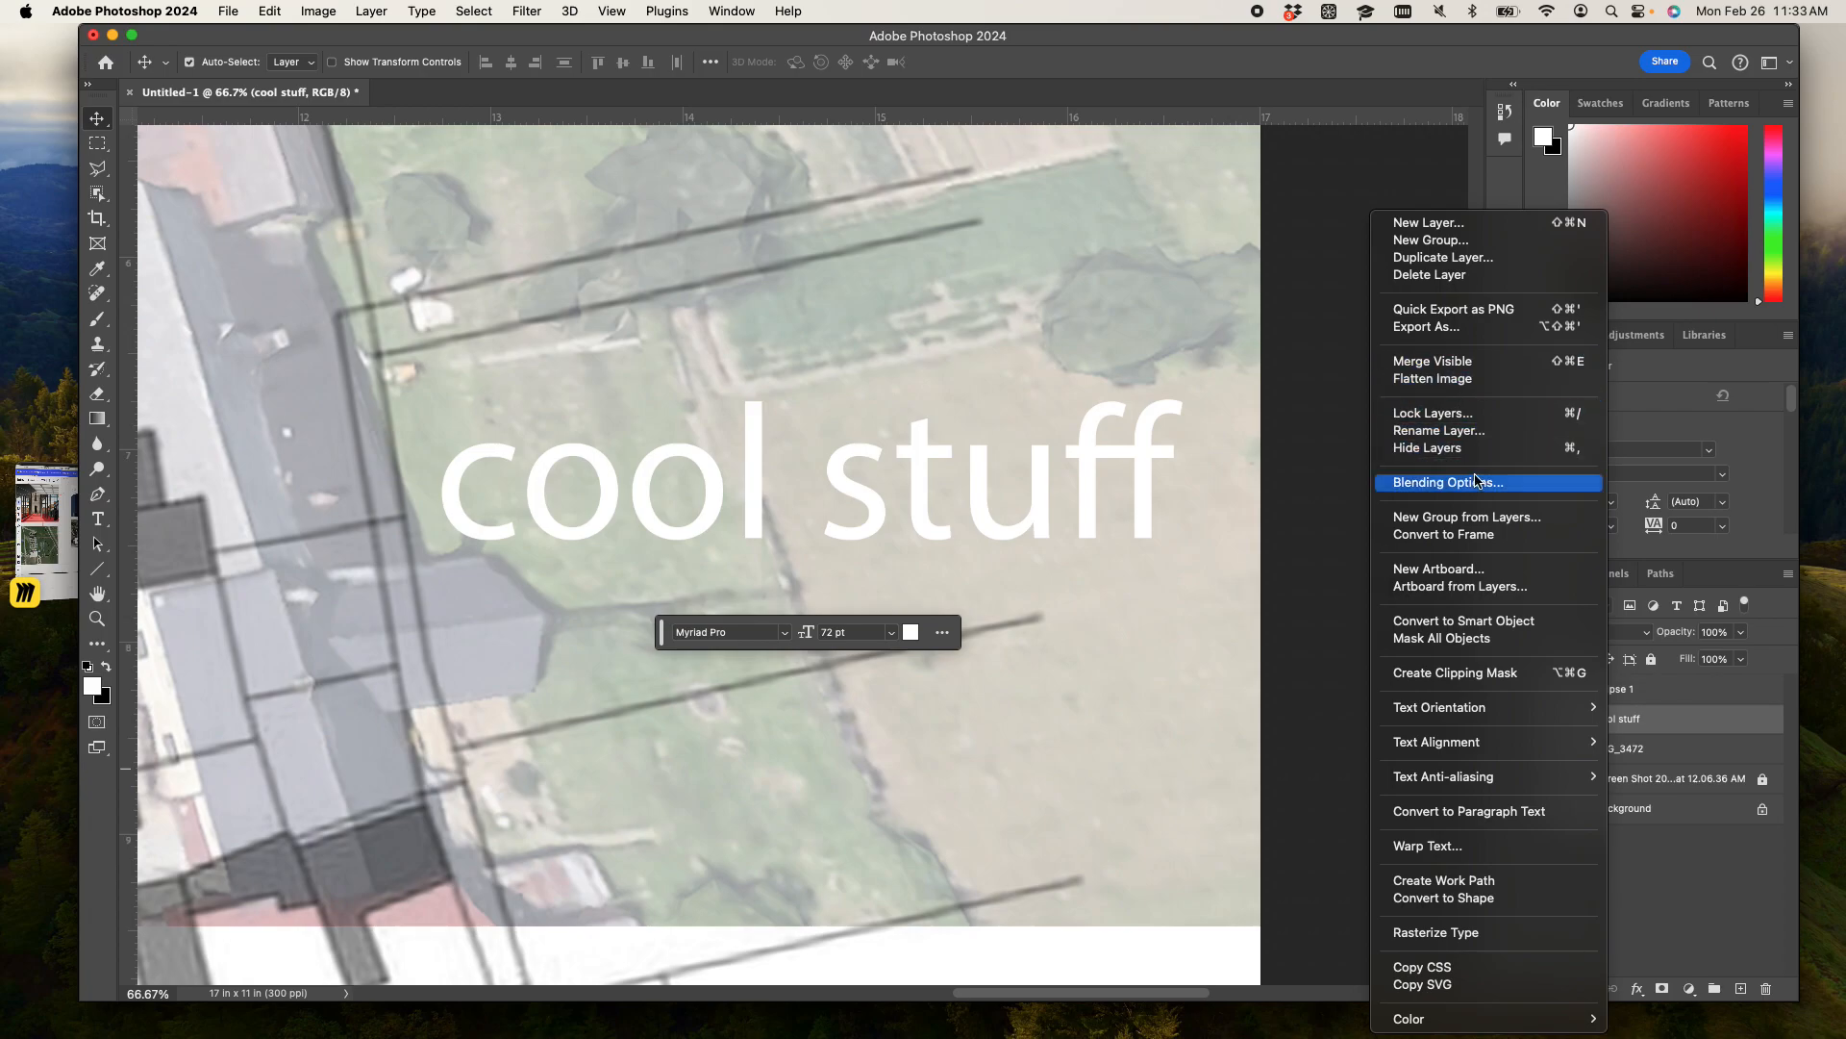
pyautogui.click(1478, 623)
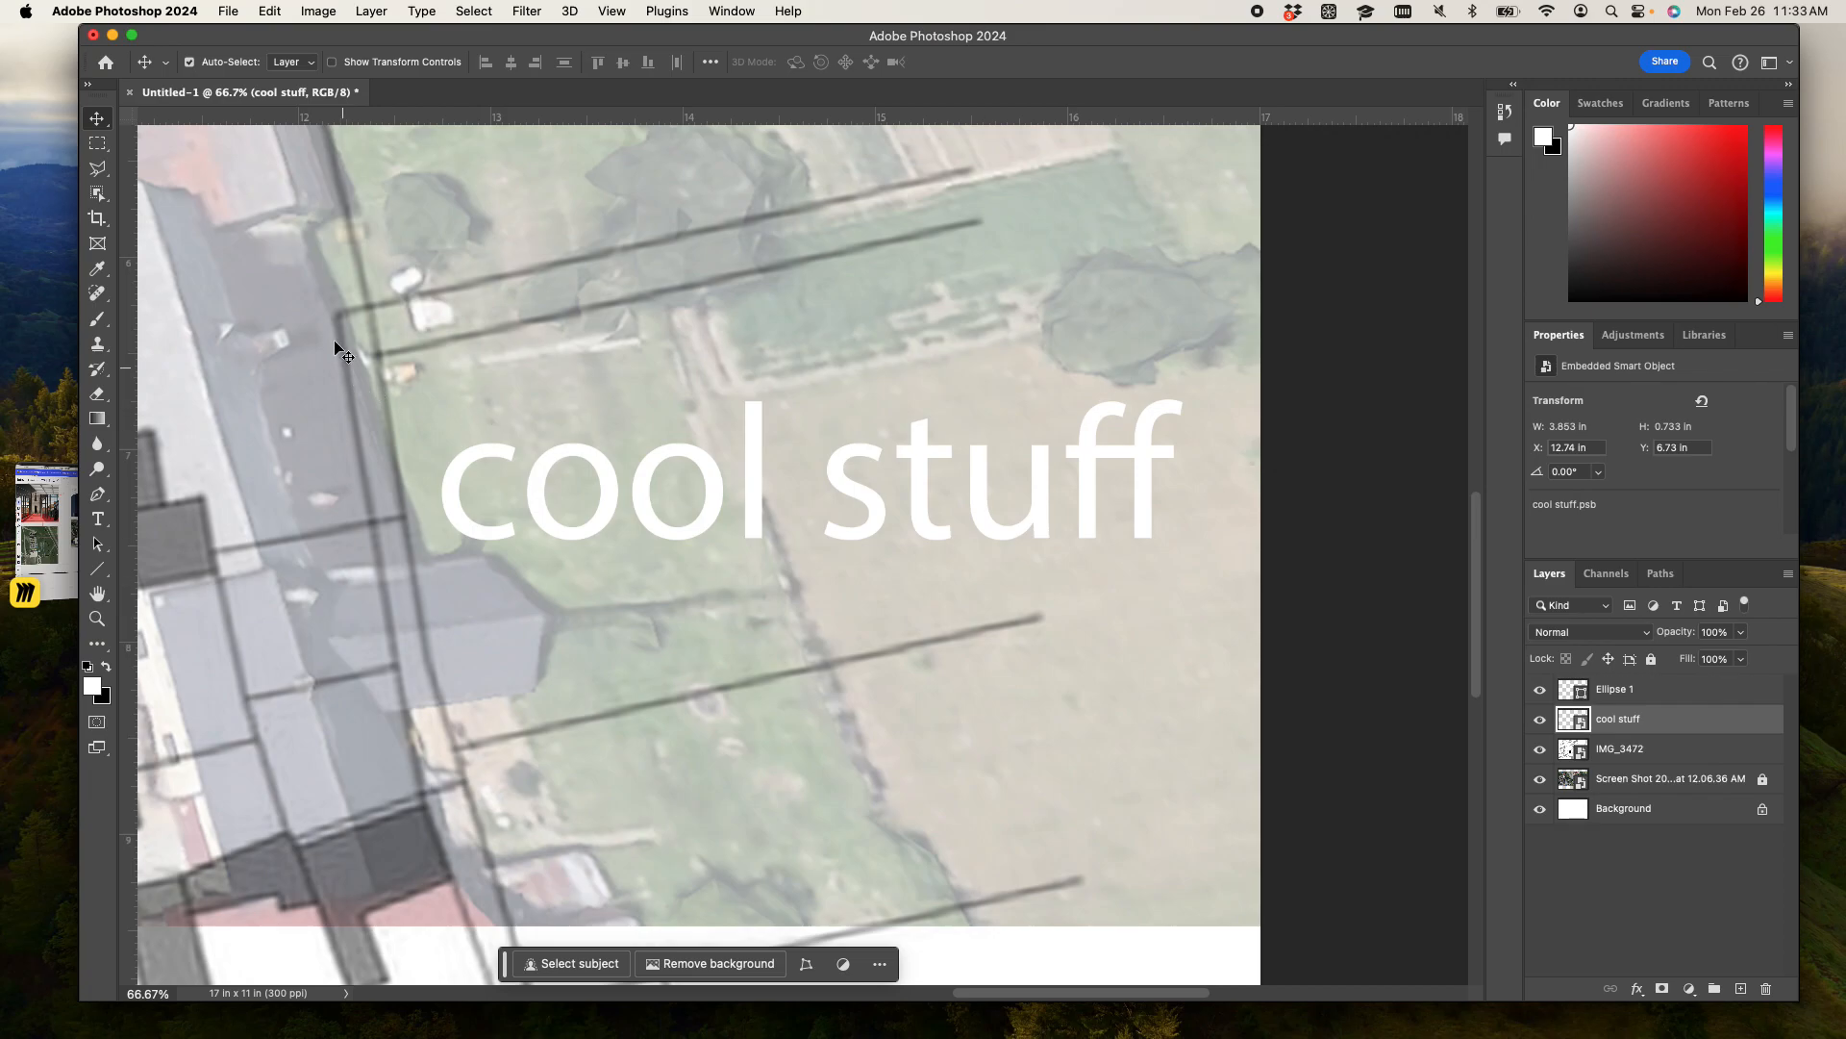
pyautogui.press('cmd+t')
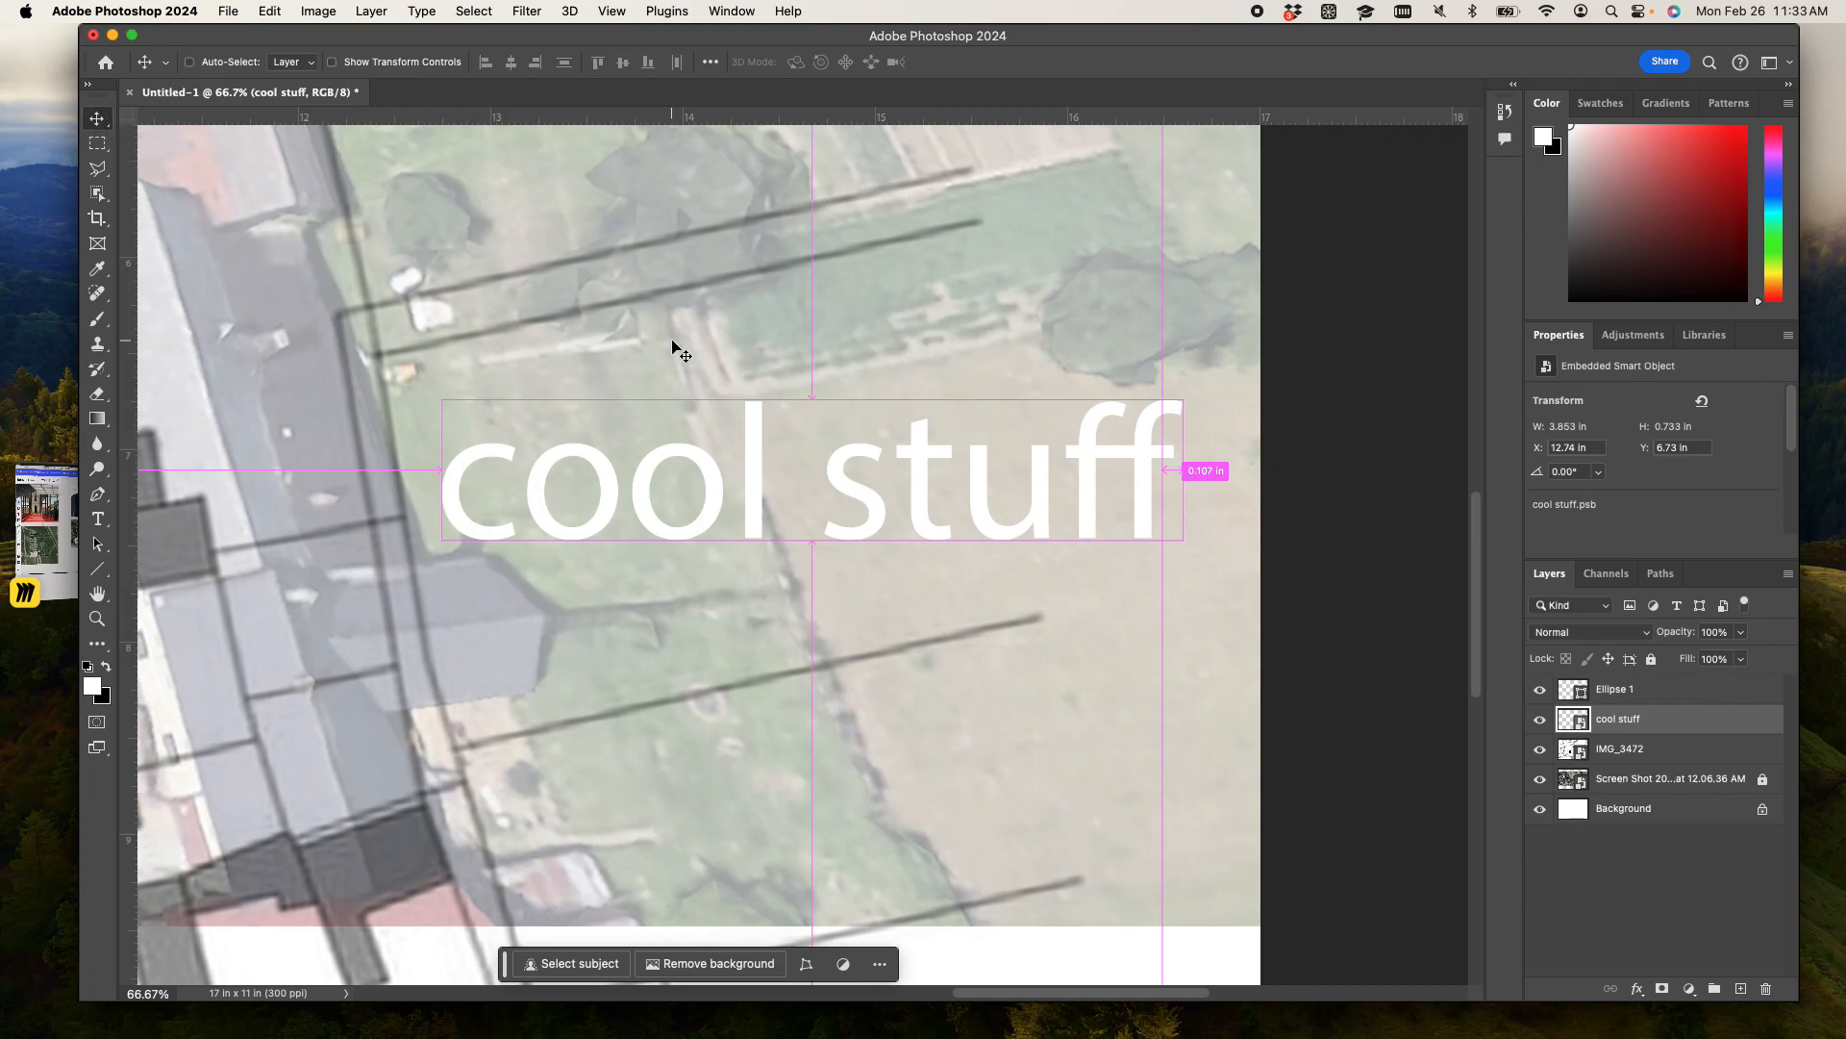
pyautogui.moveTo(1190, 544); pyautogui.dragTo(1158, 297)
pyautogui.press('super+z')
pyautogui.press('super+z')
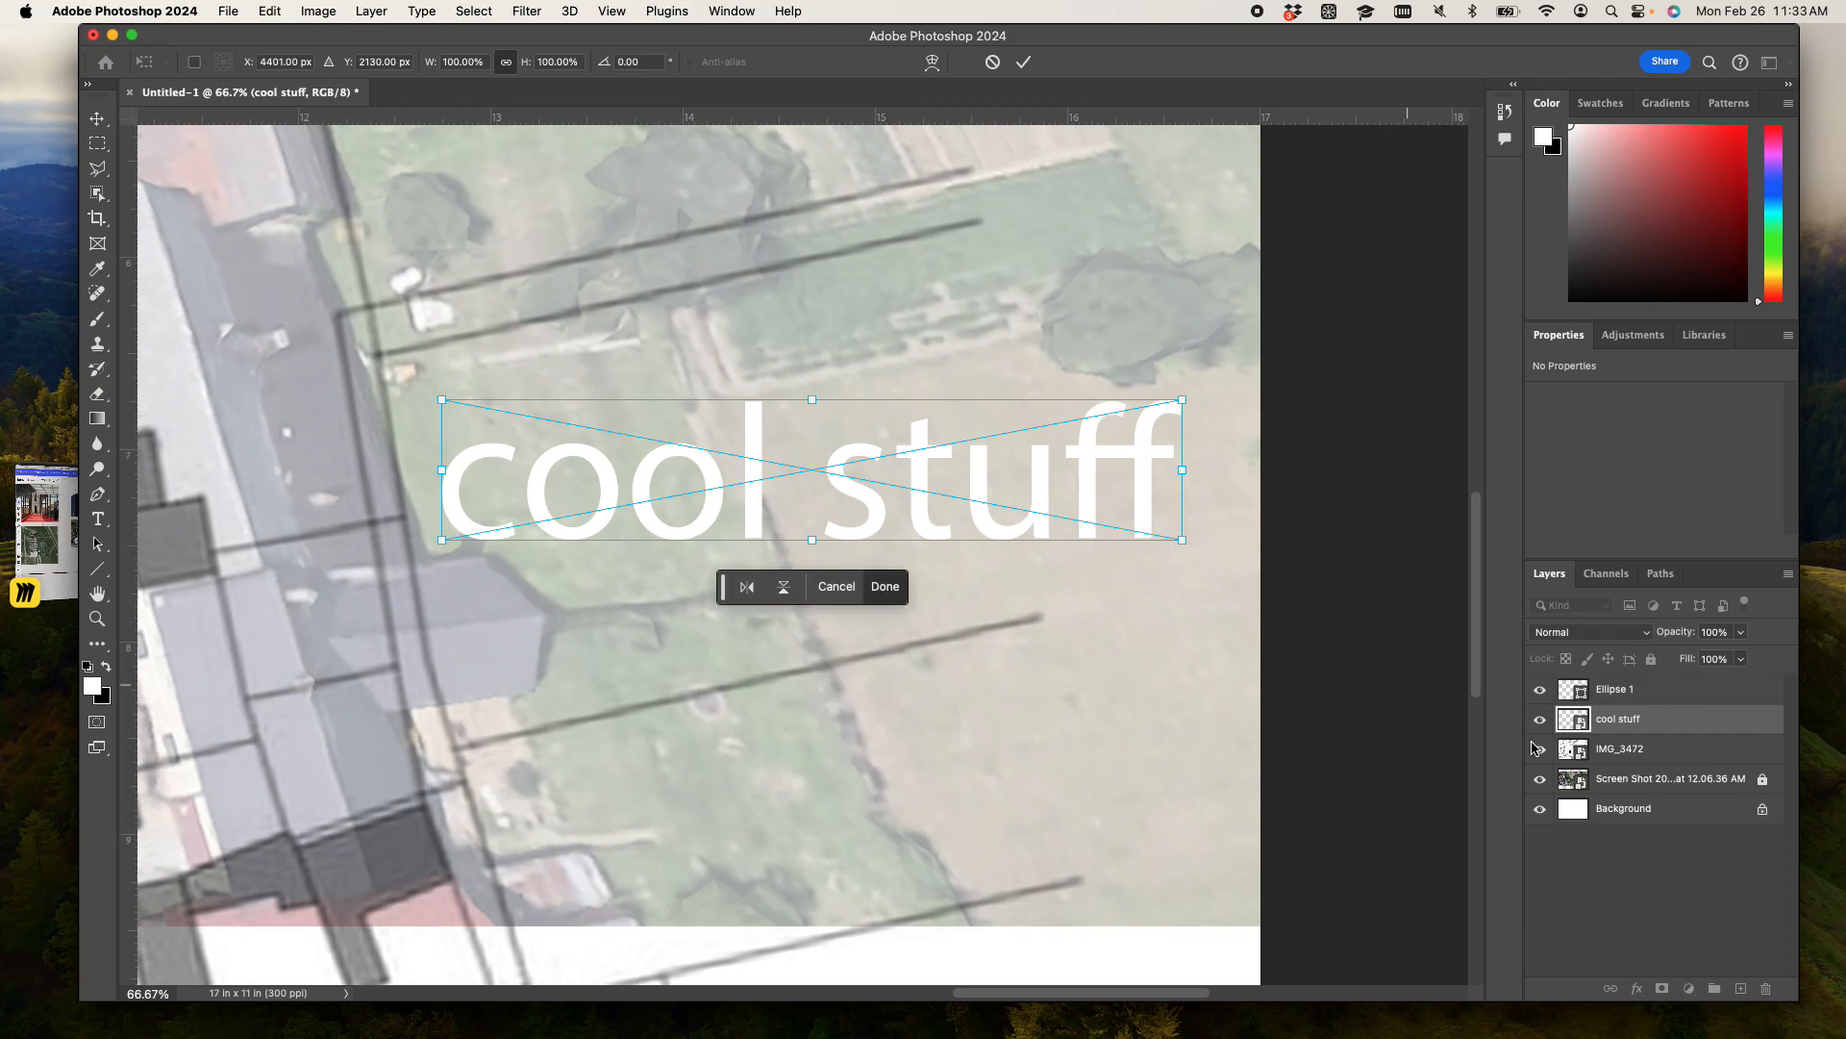
# - Finish the transform, and undo the smart object conversion and the last small move of the "cool stuff" text
pyautogui.click(1340, 690)
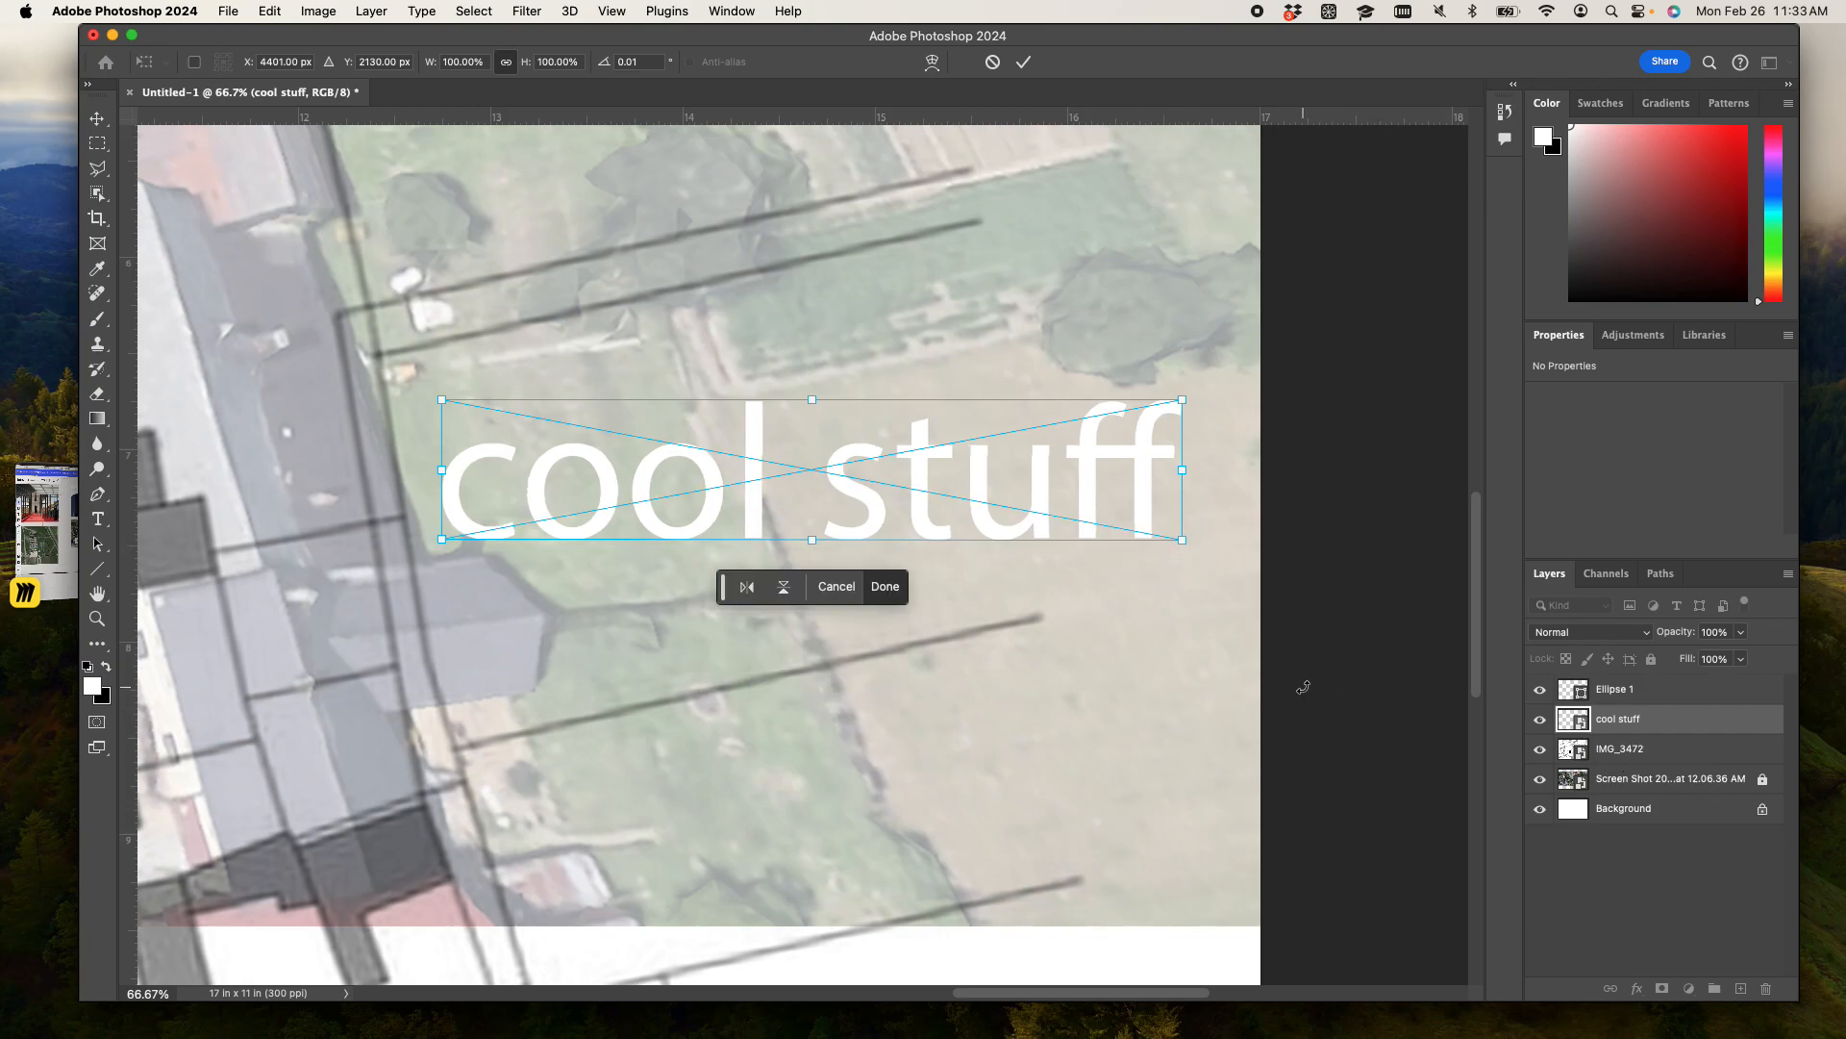
pyautogui.press('Return')
pyautogui.press('super+z')
pyautogui.press('super+z')
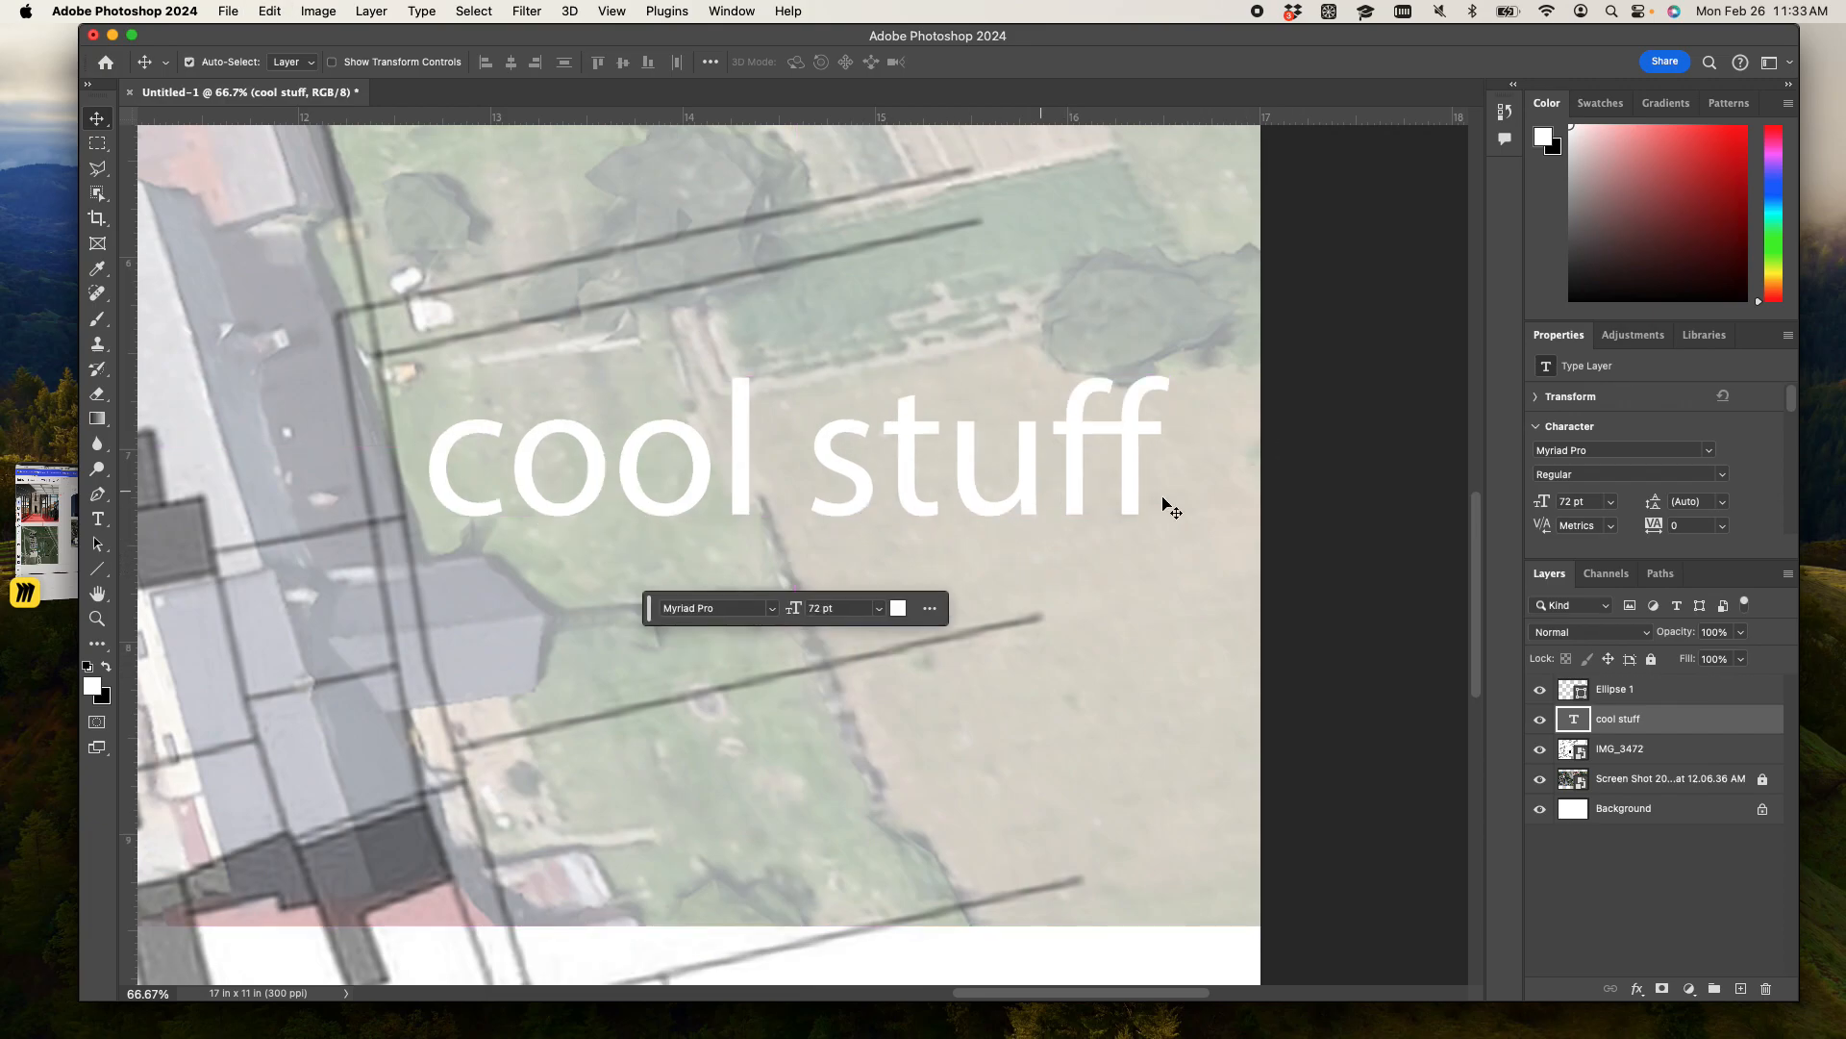
# - Open the layer style settings for the "cool stuff" text layer and enable Drop Shadow
pyautogui.rightClick(1640, 743)
pyautogui.click(1632, 721)
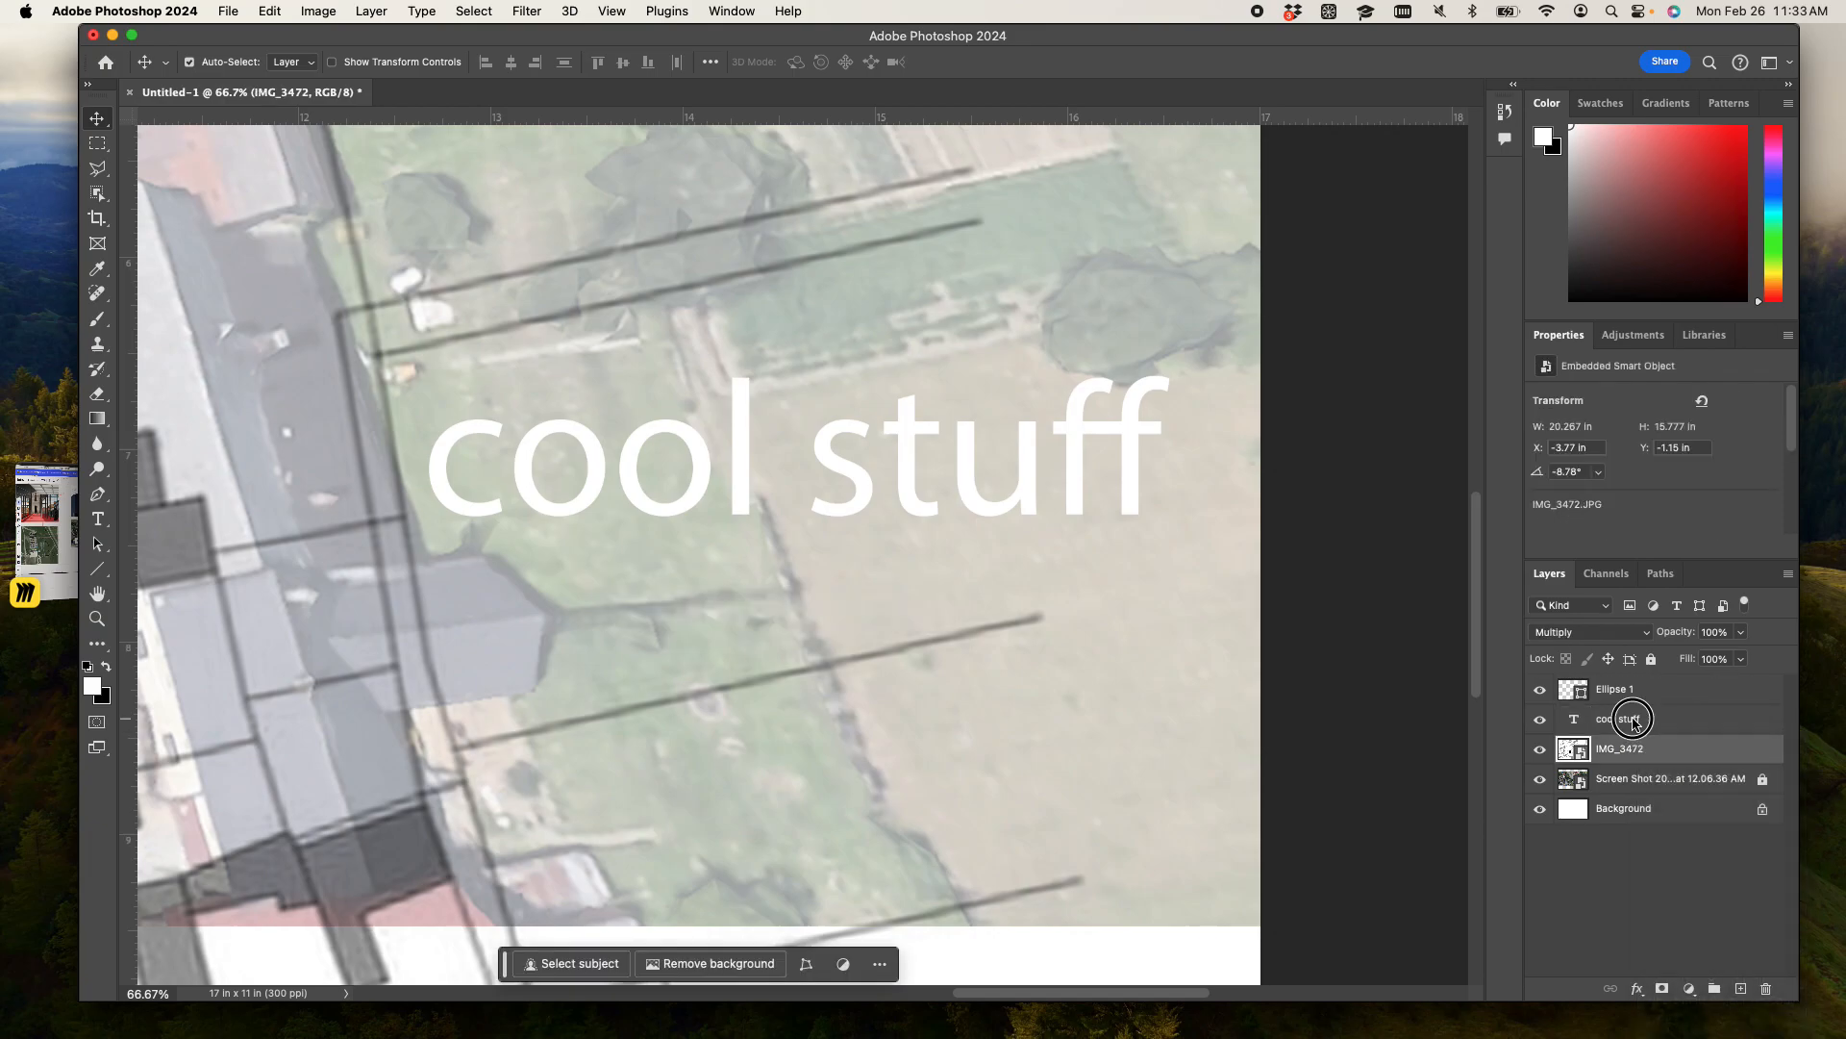
pyautogui.doubleClick(1680, 725)
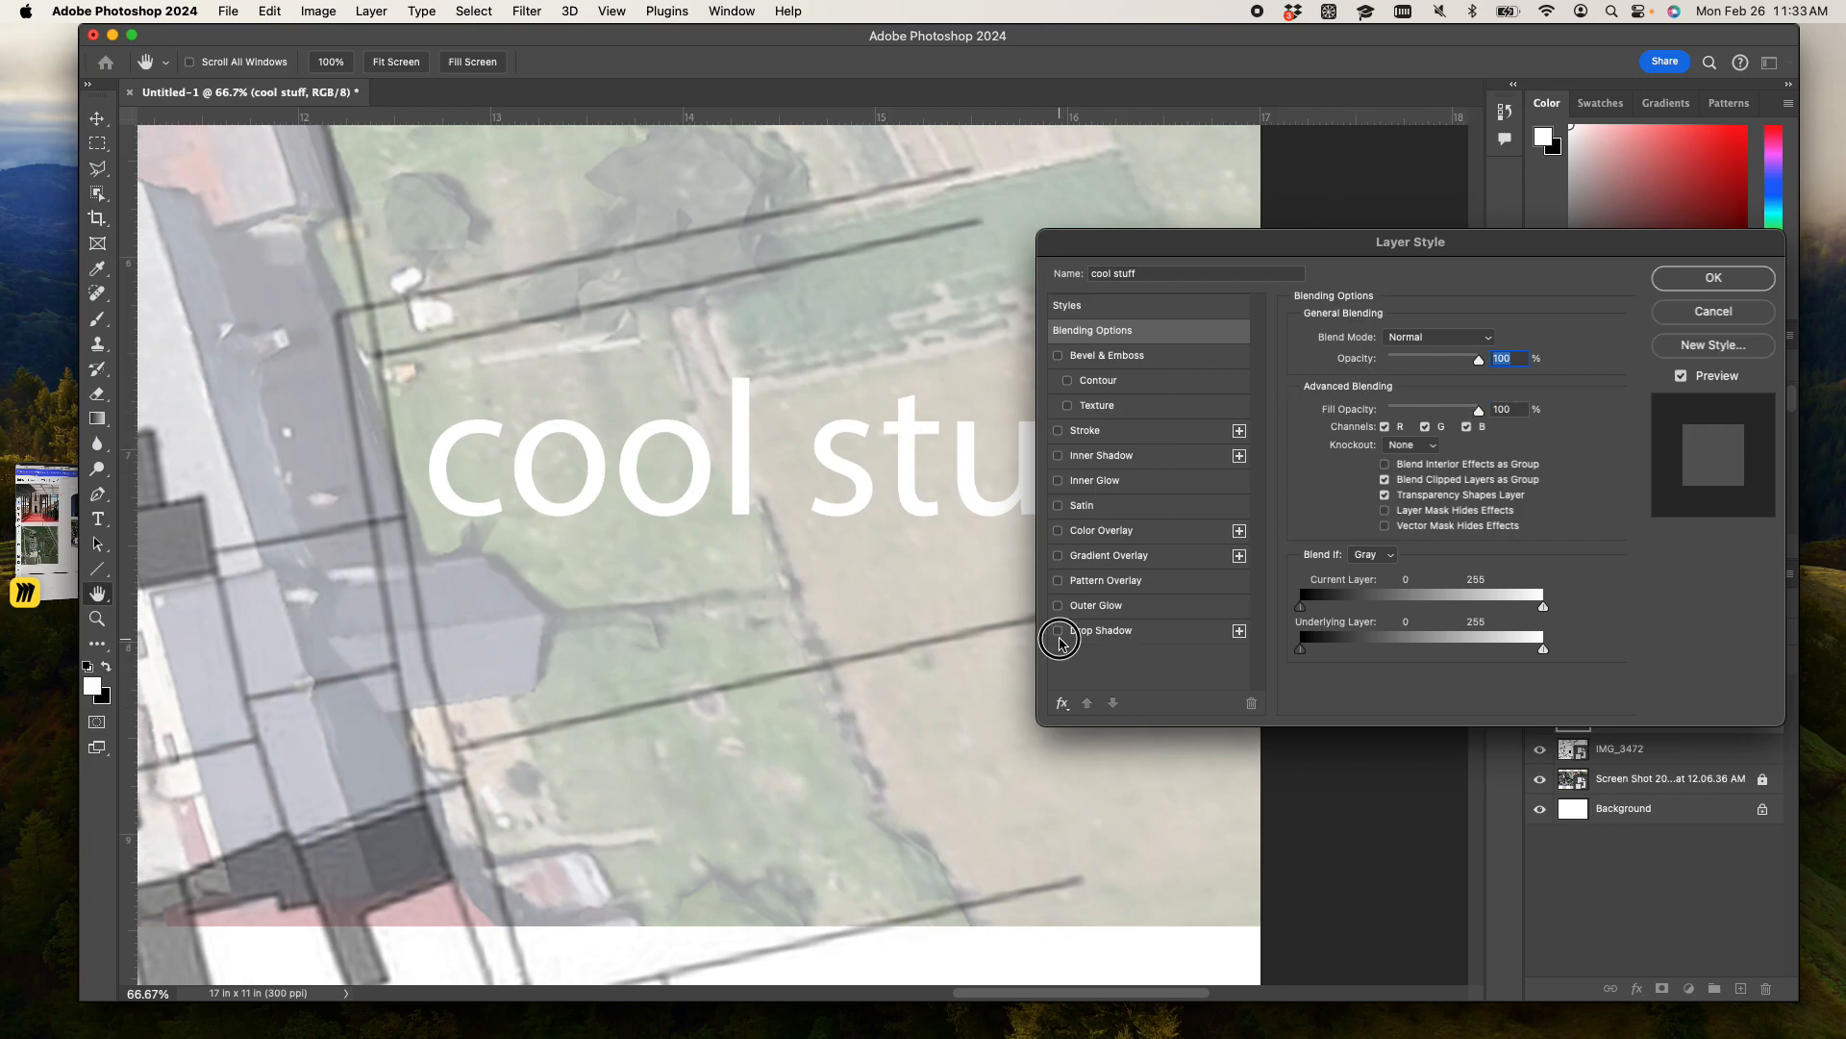
pyautogui.click(1058, 632)
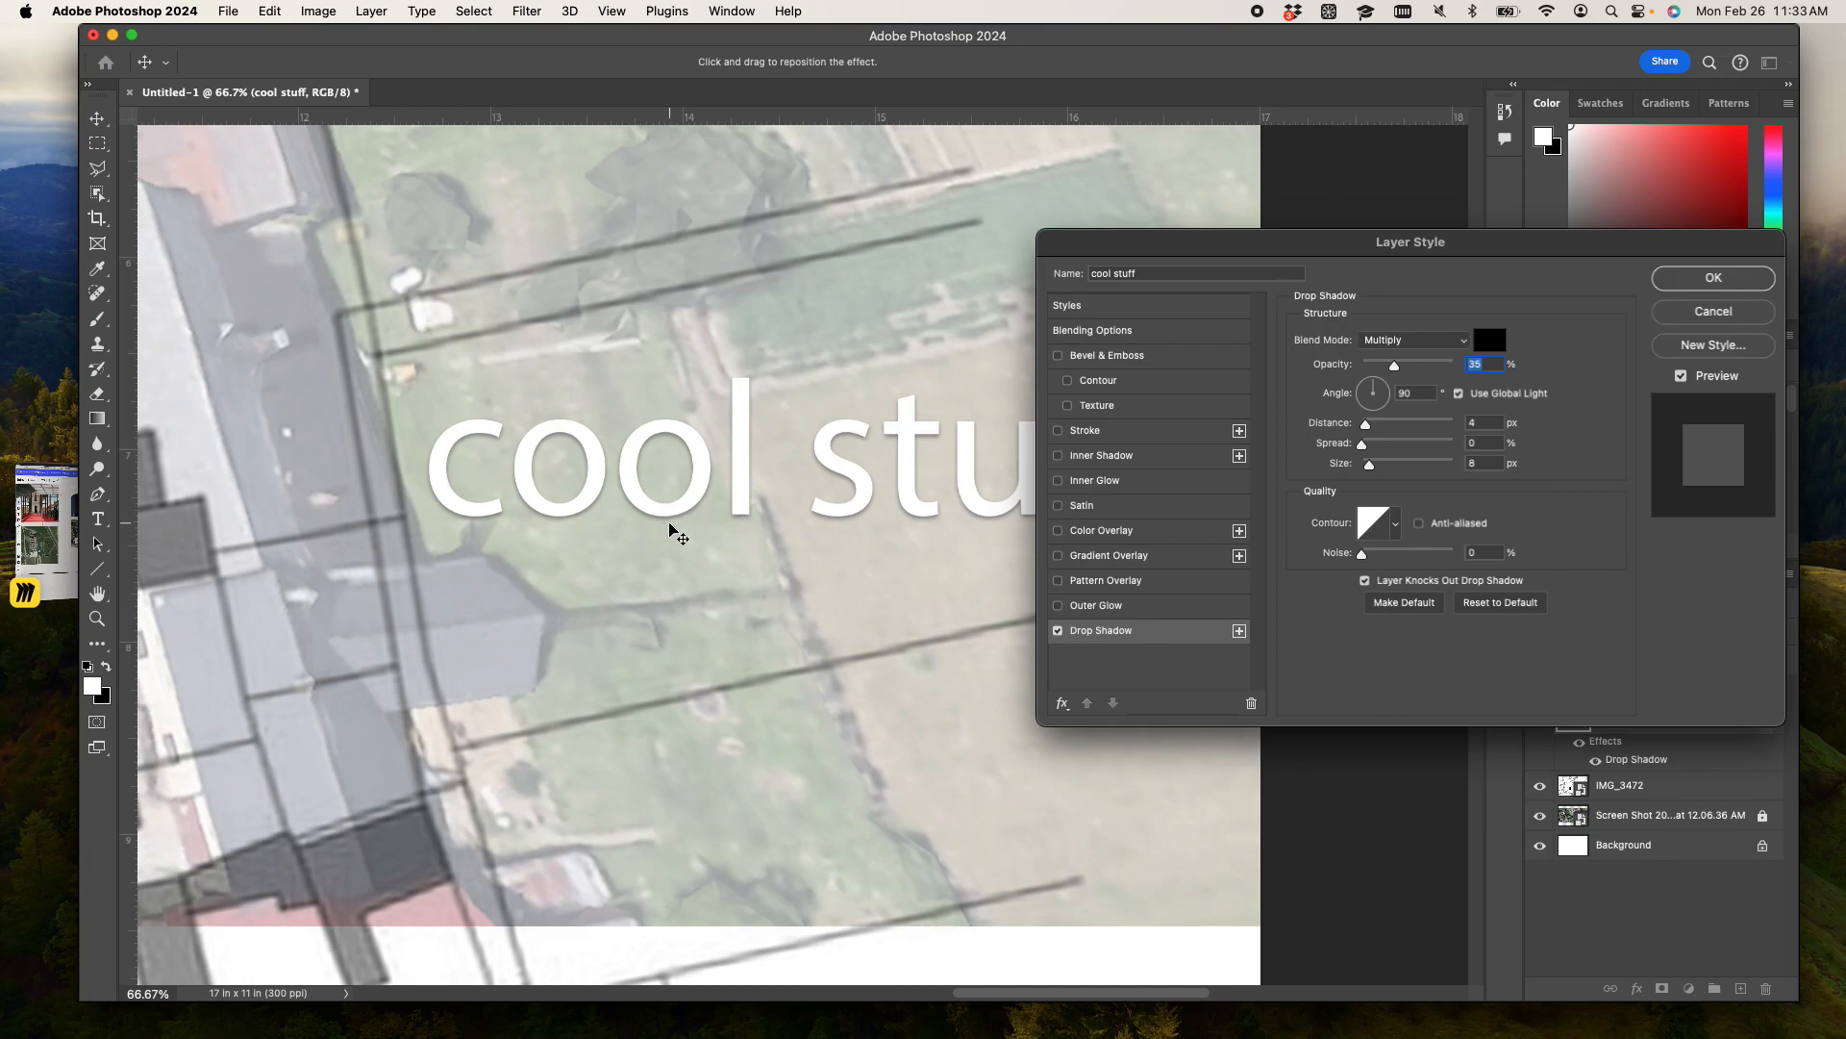
# - Try a drop shadow with 100% opacity and a 29 px distance on the text, and discard the layer style changes
pyautogui.moveTo(1401, 369); pyautogui.dragTo(1521, 367)
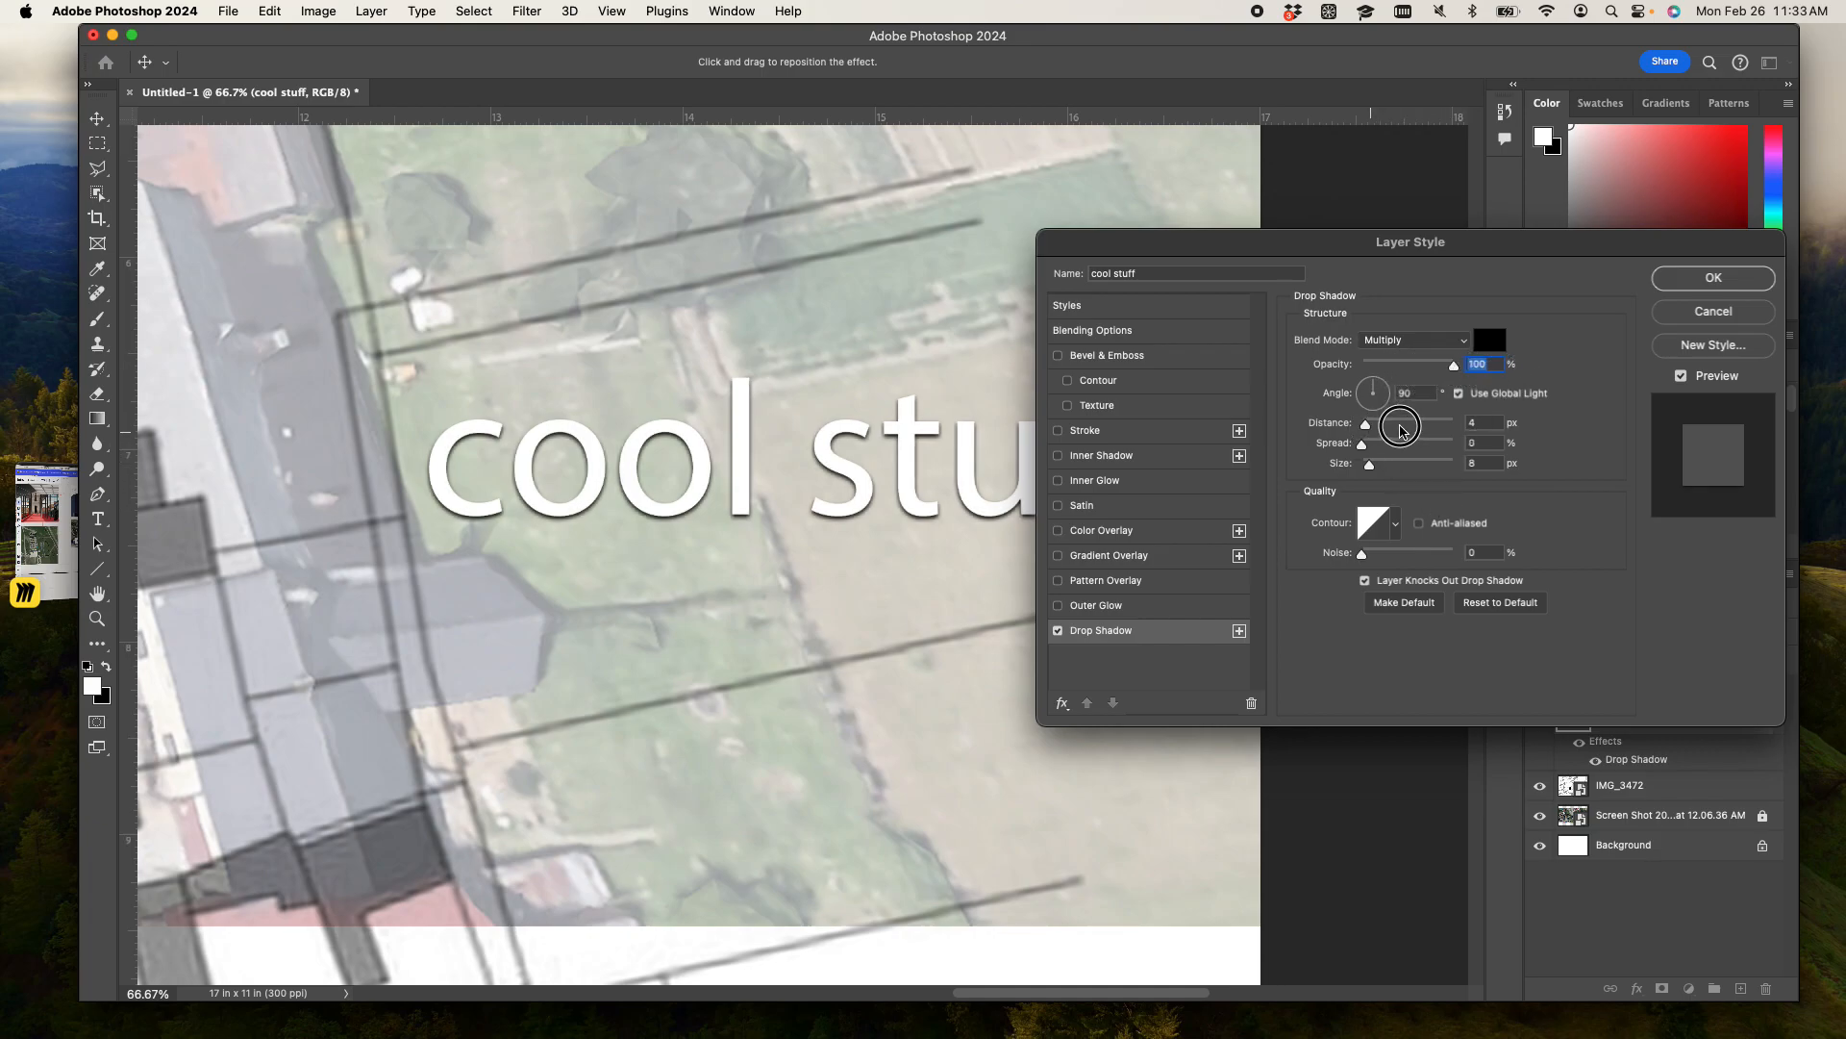
pyautogui.click(1401, 425)
pyautogui.moveTo(1402, 426)
pyautogui.mouseDown()
pyautogui.moveTo(1443, 442)
pyautogui.moveTo(1389, 426)
pyautogui.mouseUp()
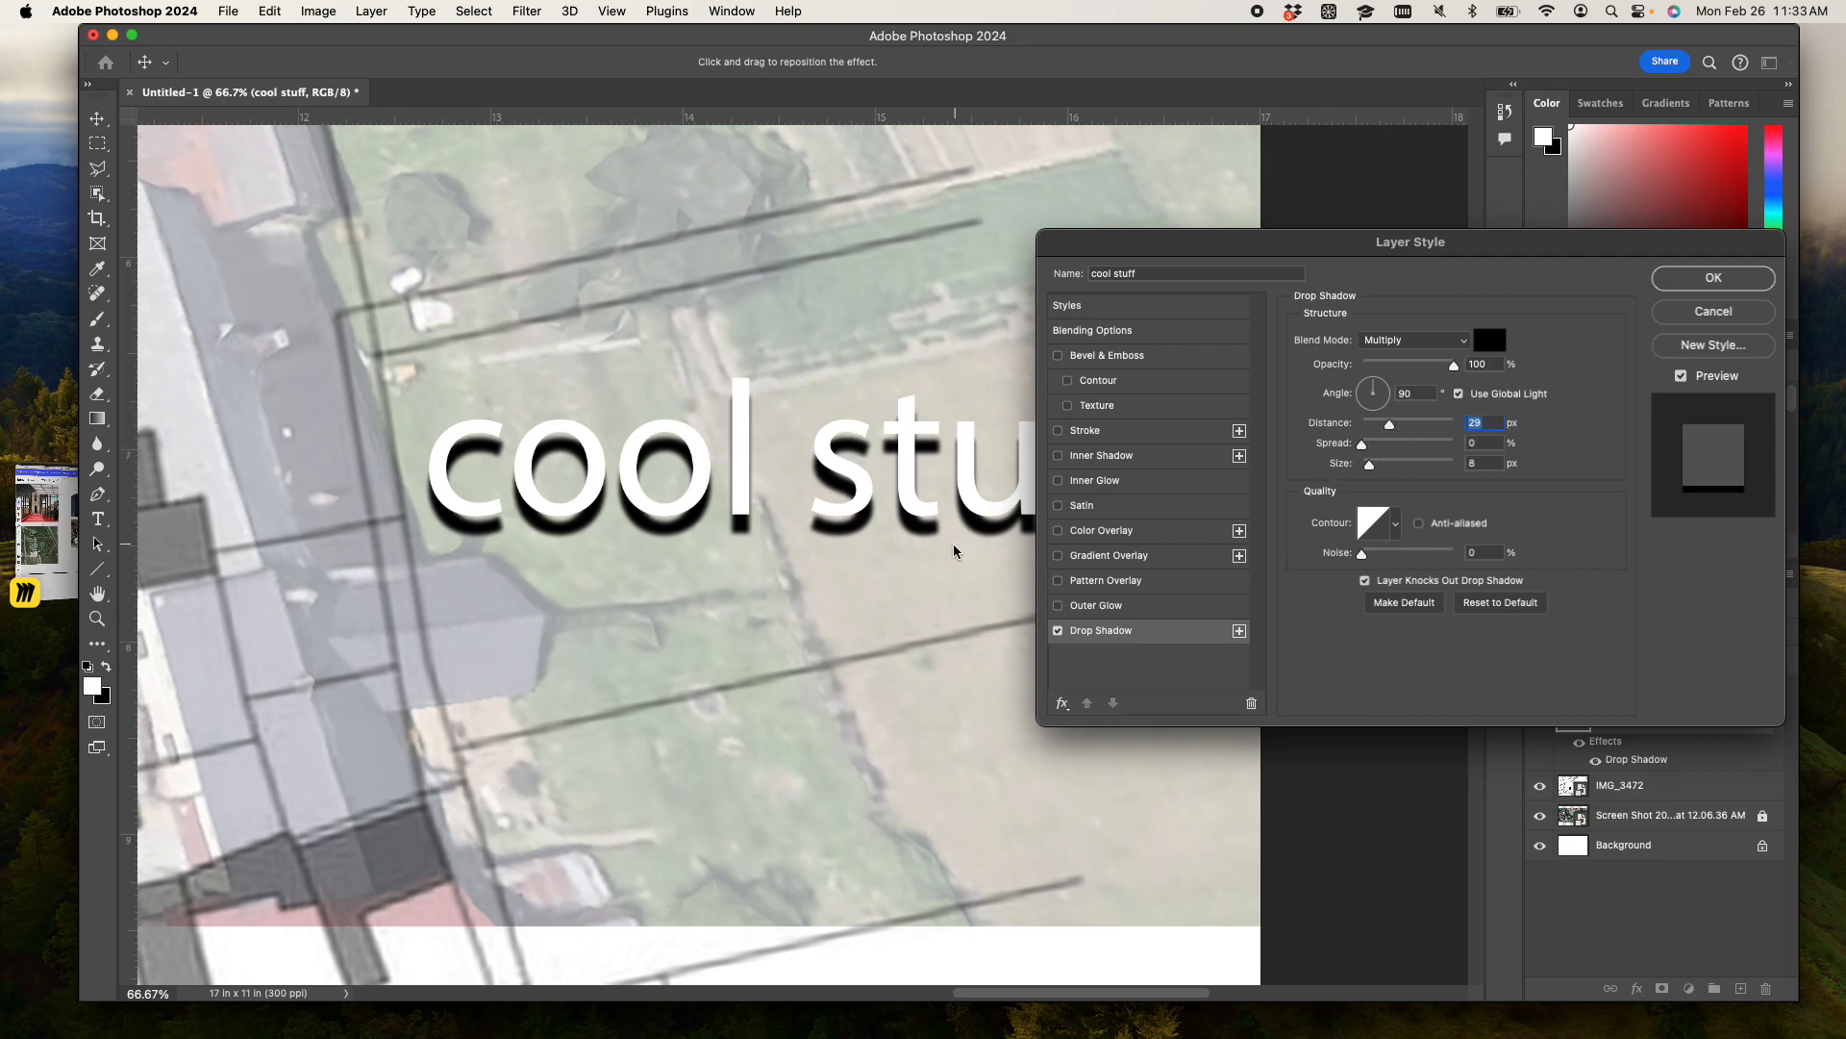
pyautogui.click(1713, 309)
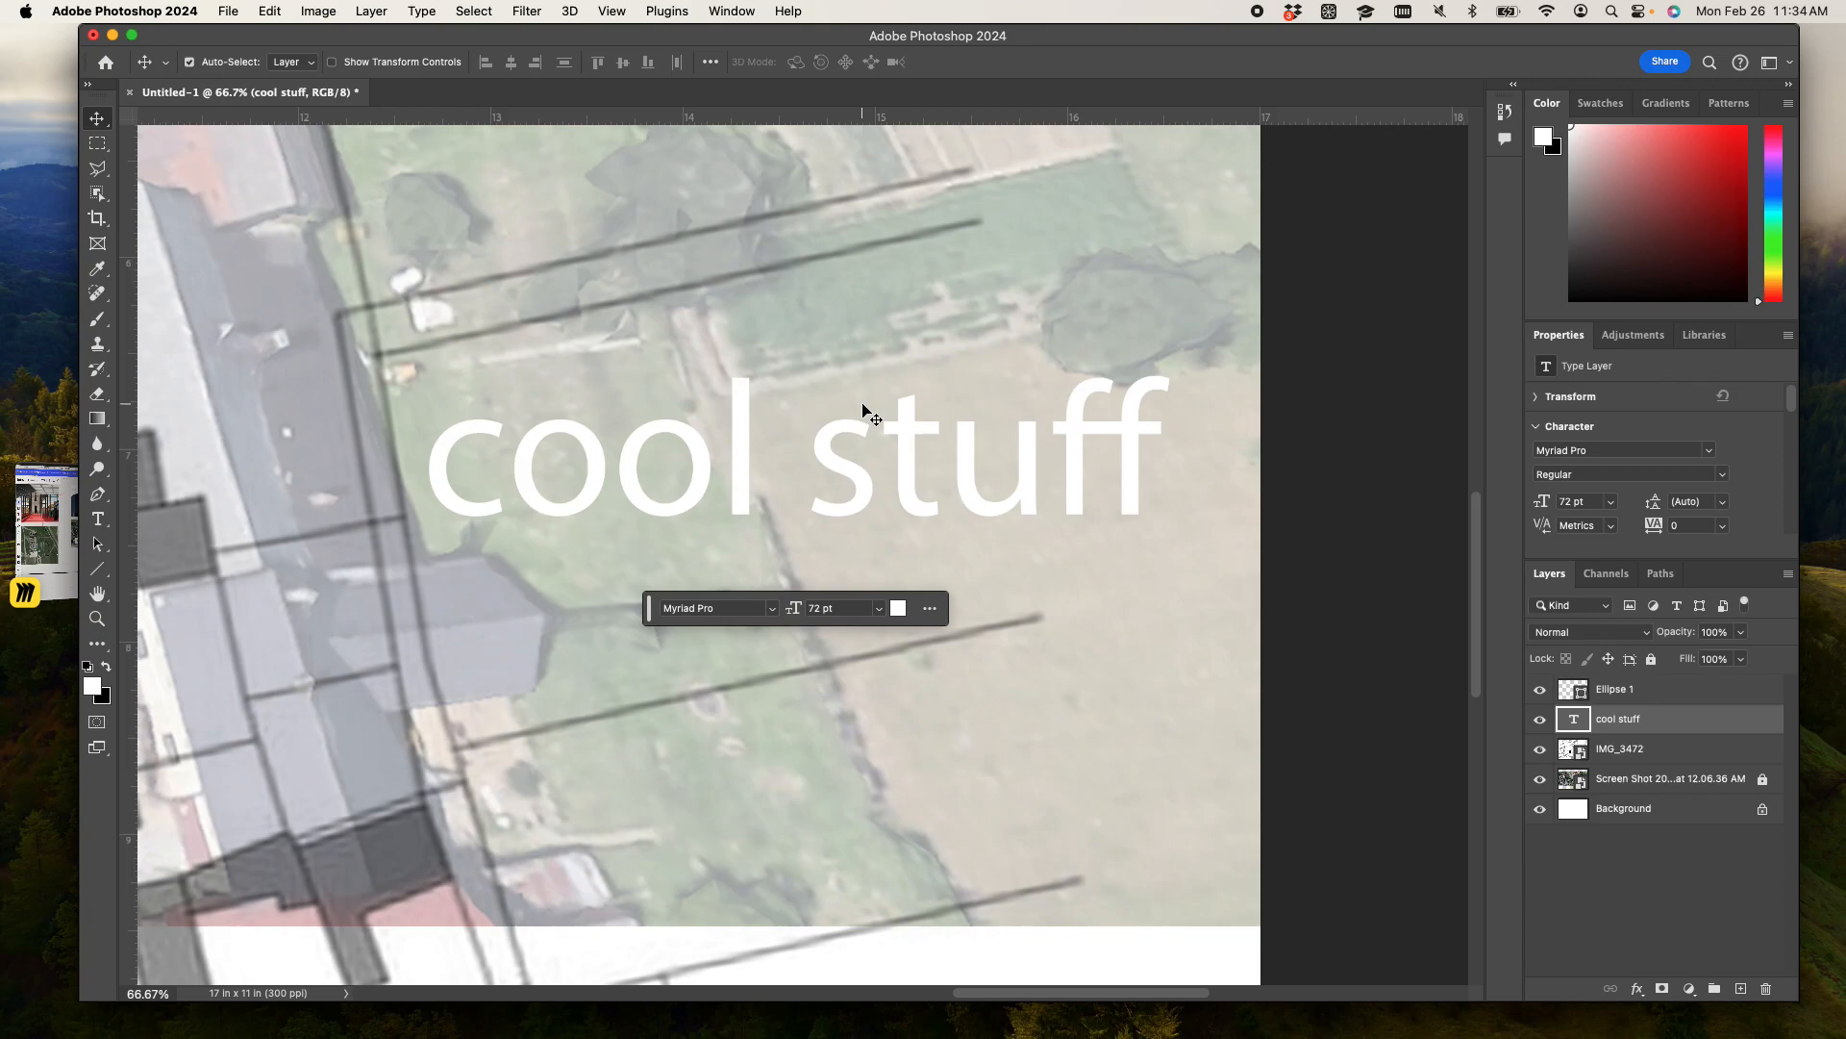
pyautogui.press('super+minus')
pyautogui.press('super+minus')
pyautogui.press('super+minus')
pyautogui.press('super+minus')
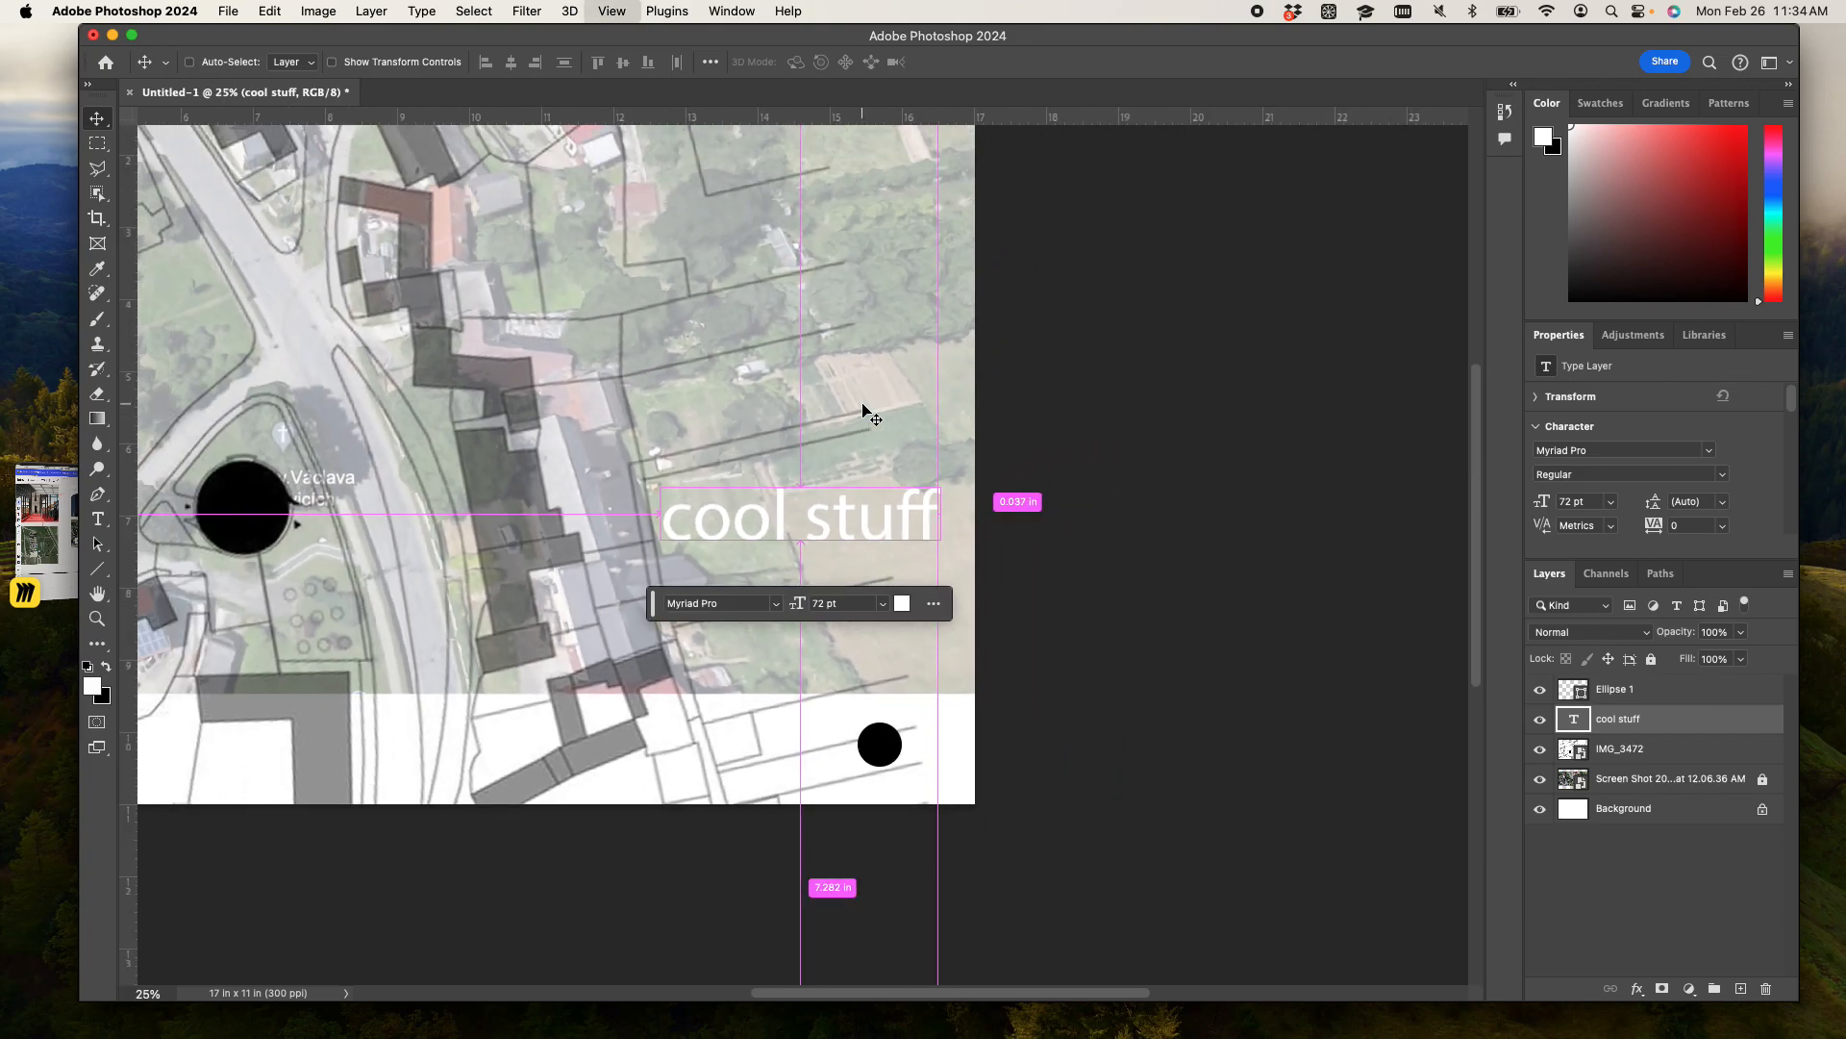
pyautogui.press('super+minus')
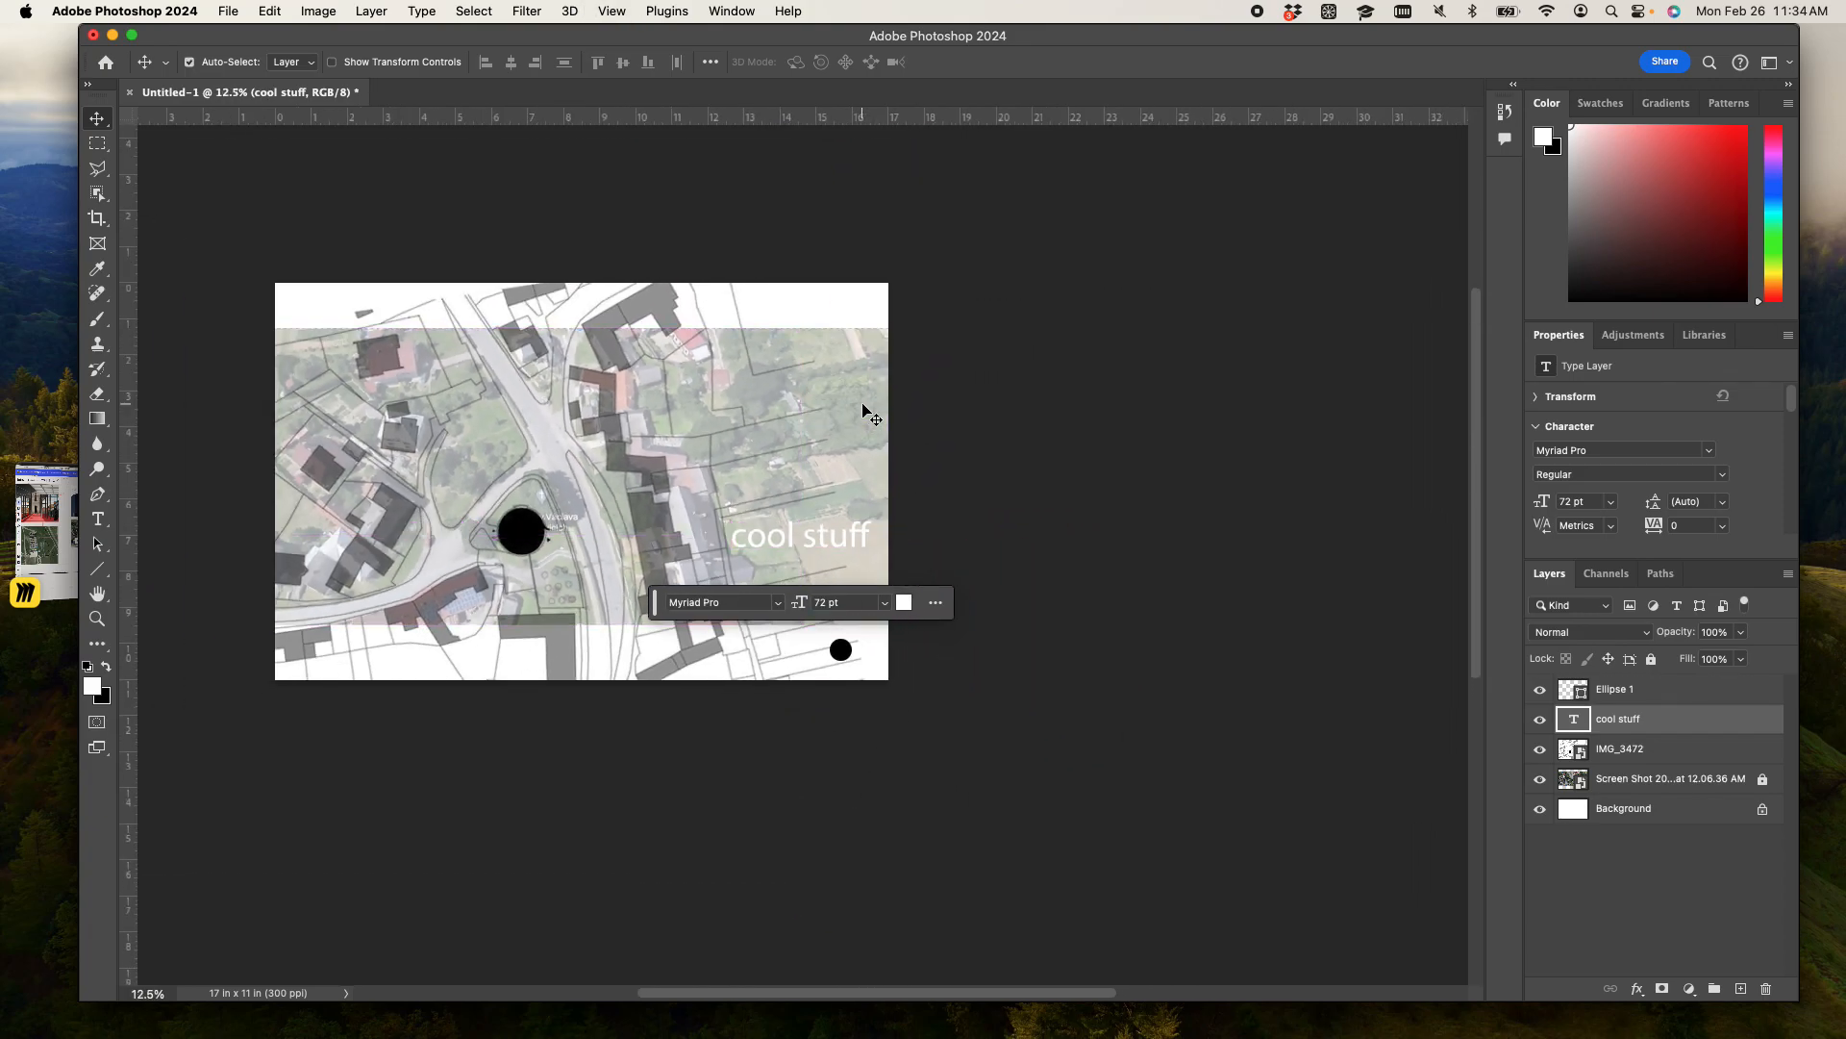